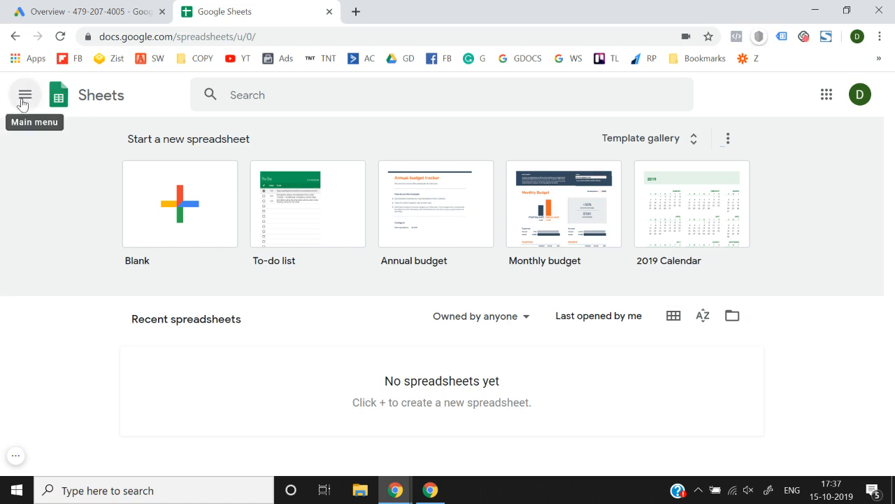
Step: Create a blank spreadsheet and name it Keywords
left_click(190, 223)
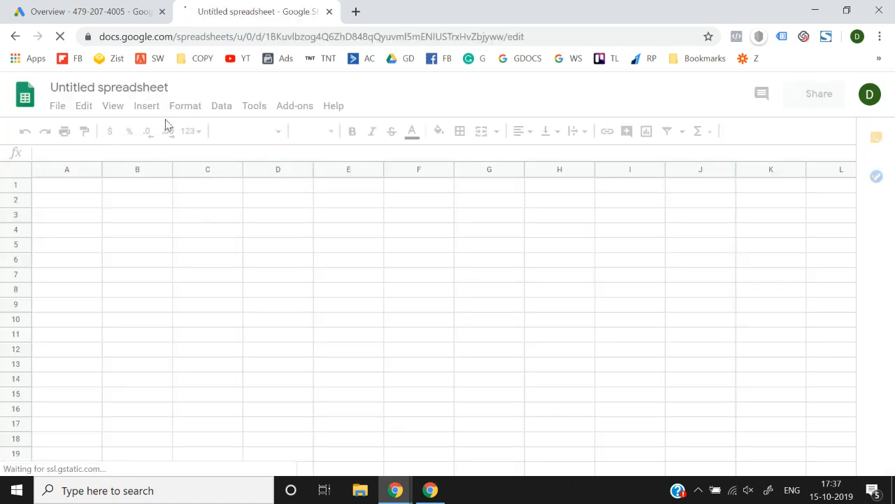
left_click(139, 89)
type("Keywords")
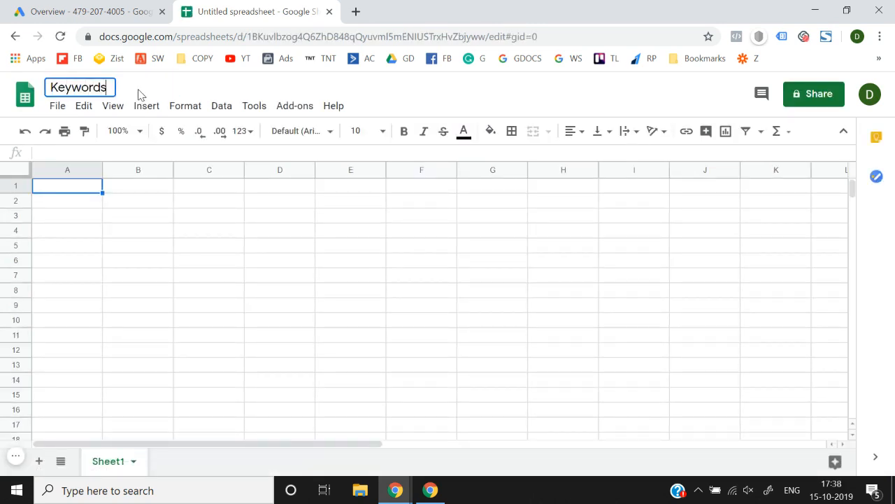
key("Return")
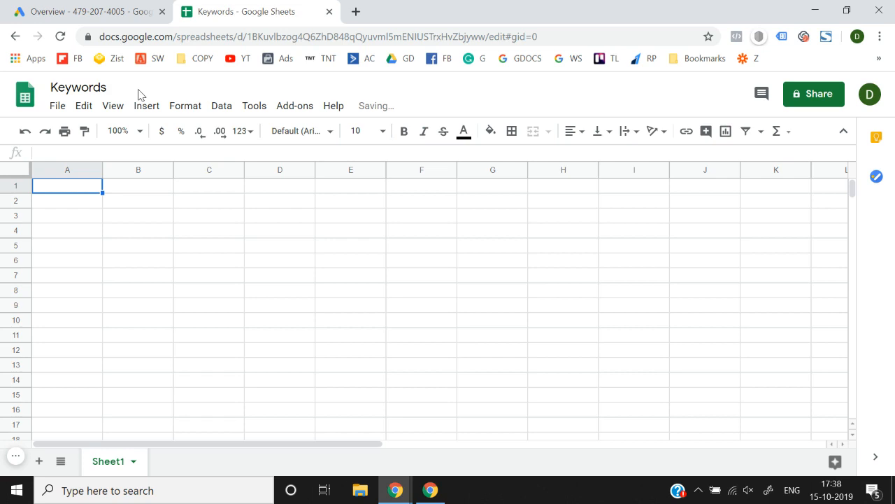
left_click(63, 237)
key("ctrl+Up")
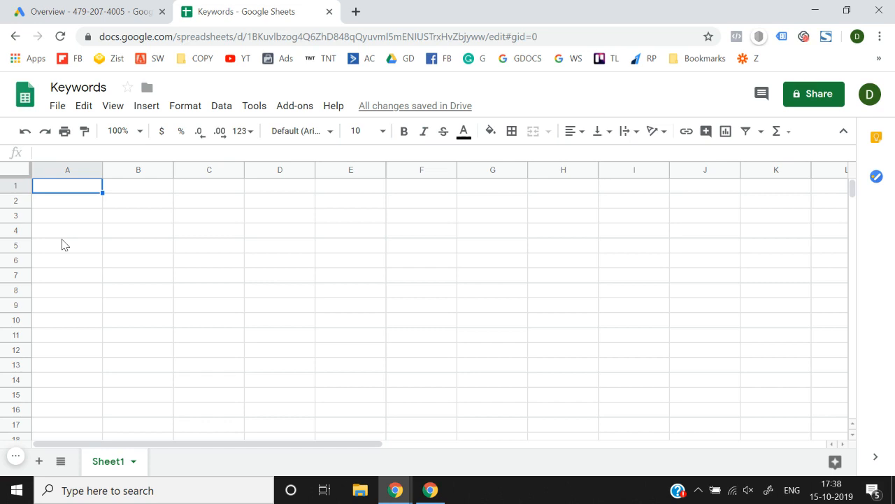
key("XF86AudioMute")
type("p")
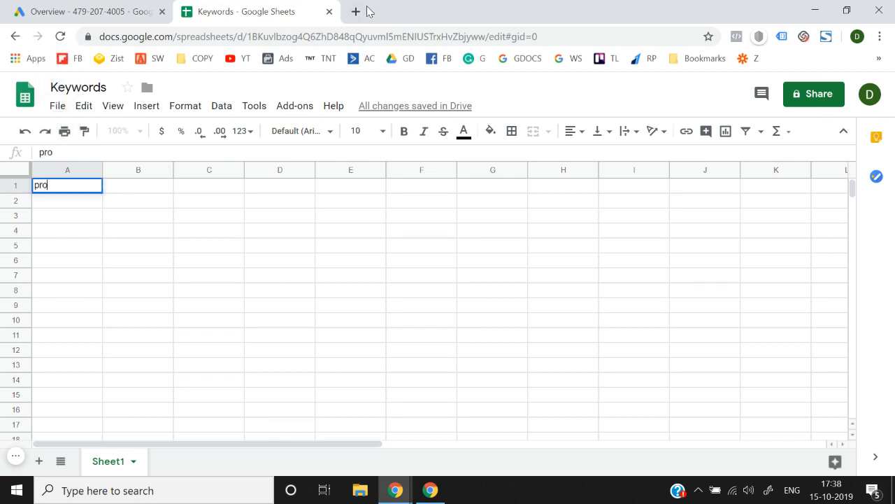
type("ro")
key("Escape")
Step: Search Google for "protein" in a new browser tab
left_click(355, 11)
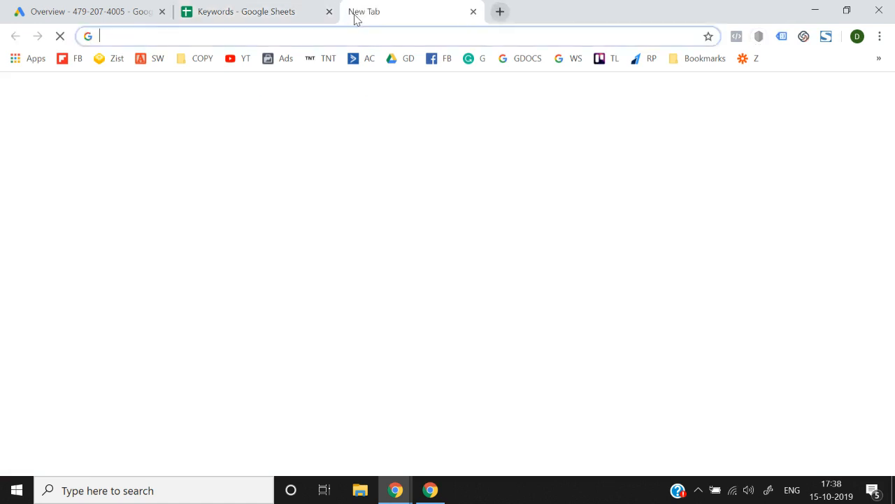
type("protein")
key("Return")
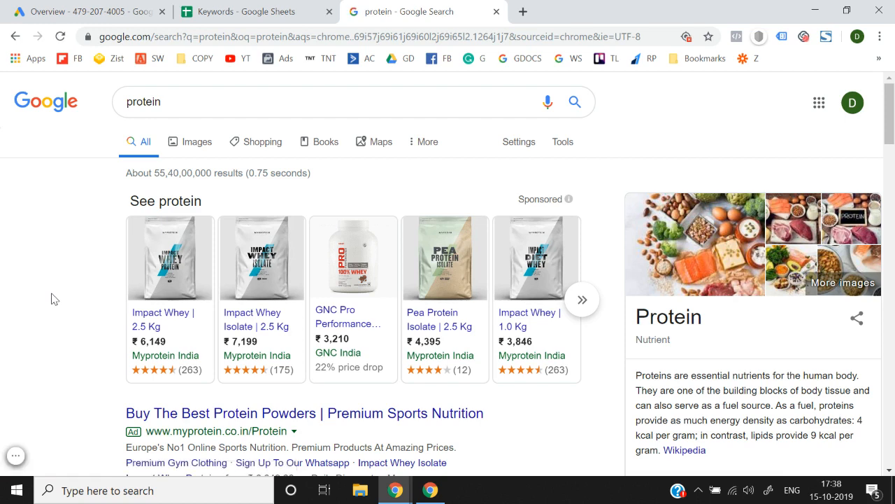
Step: Copy the full list of searches related to protein at the end of the results page
scroll(51, 299, "down", 3)
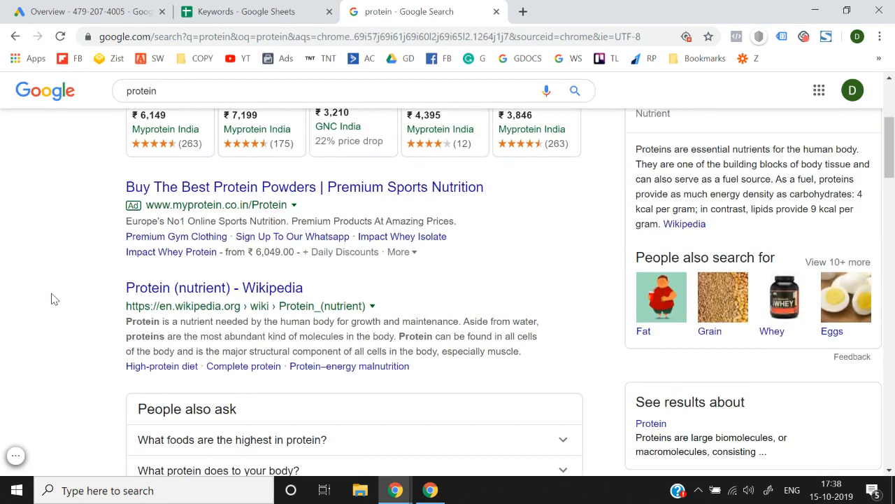
scroll(51, 298, "up", 3)
scroll(51, 299, "down", 20)
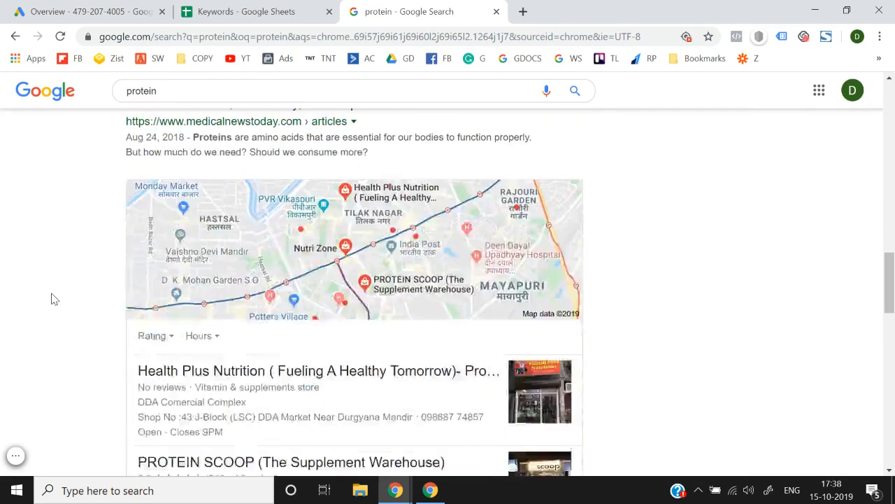
scroll(52, 297, "up", 3)
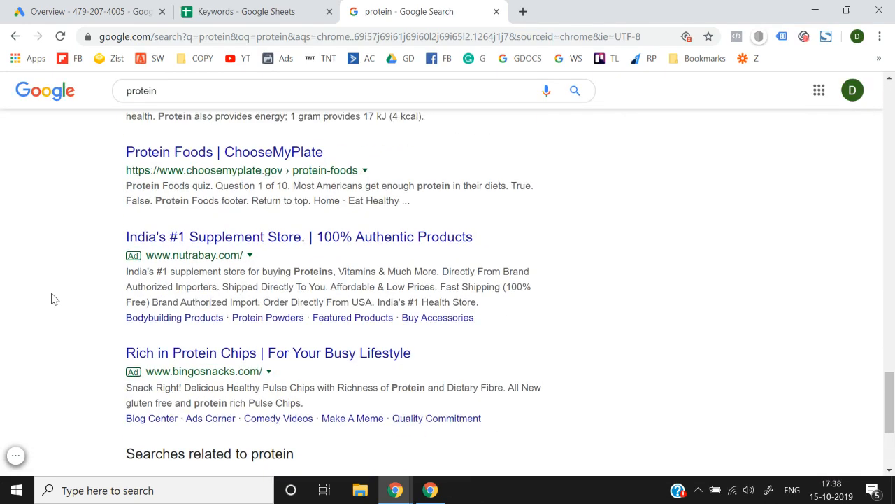
scroll(53, 297, "down", 3)
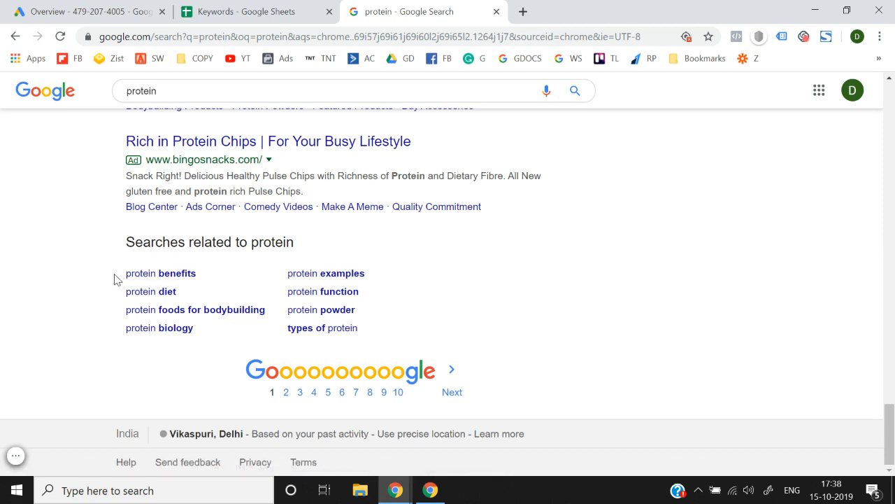
left_click_drag(116, 271, 376, 331)
key("ctrl+c")
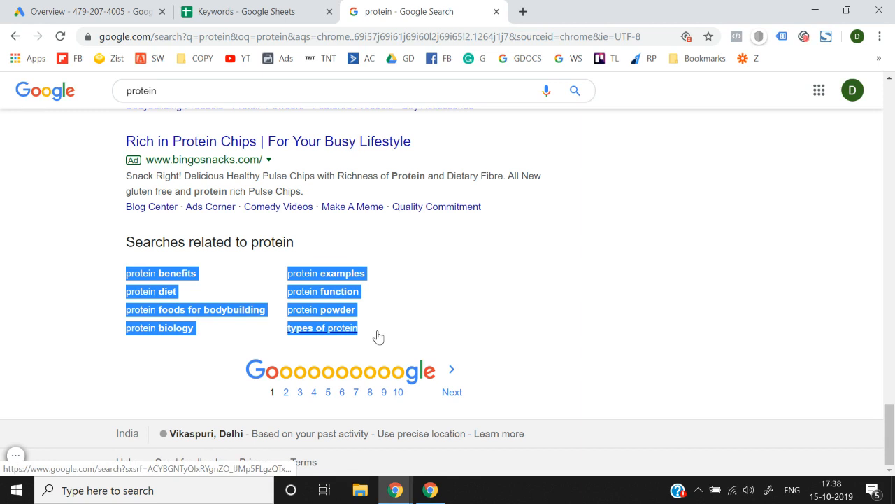
Step: Paste the copied protein keywords as values only into the Keywords spreadsheet from cell A1, and dismiss the shortcuts notice
left_click(230, 11)
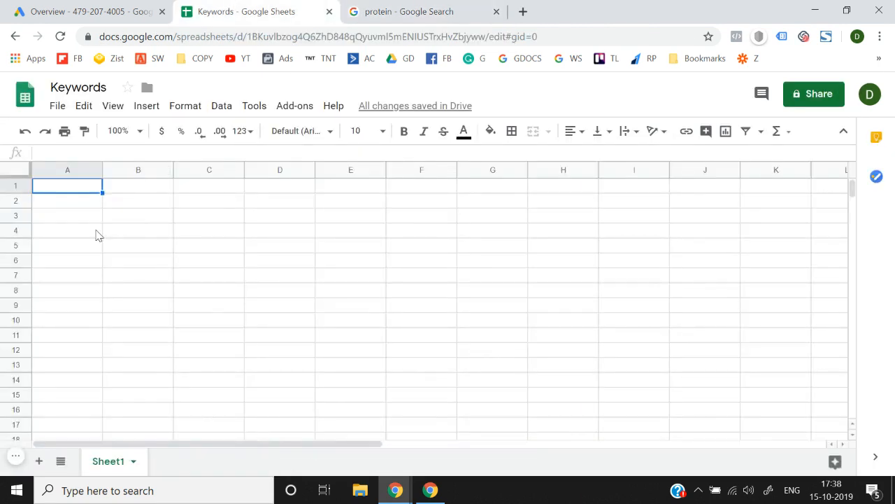
key("alt+e")
key("s")
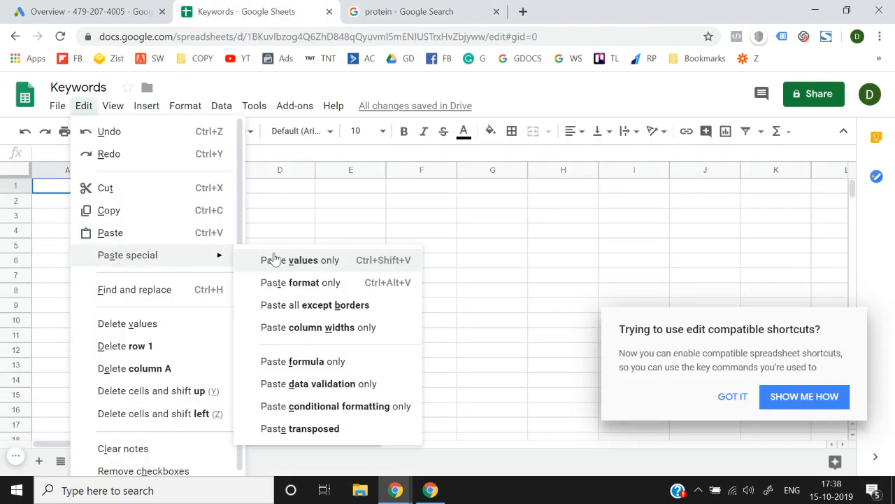
left_click(297, 260)
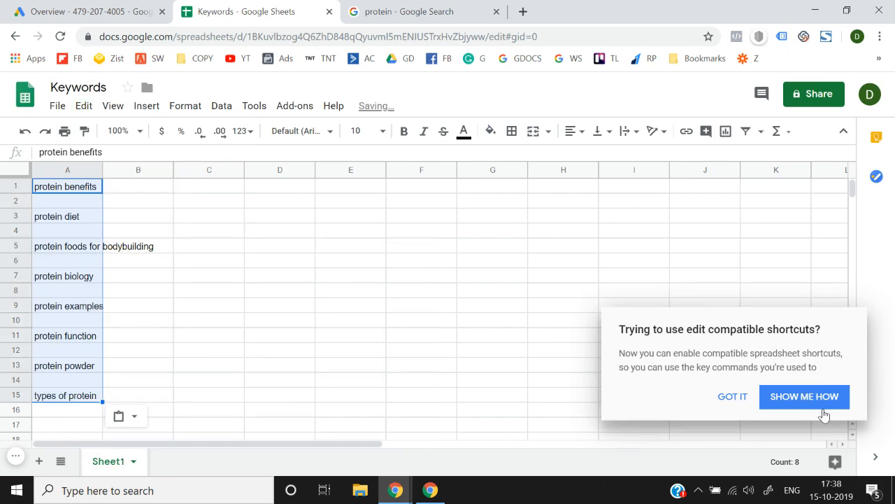
left_click(719, 401)
Step: Select cell A16, directly below the pasted protein keywords
left_click(201, 325)
key("Left")
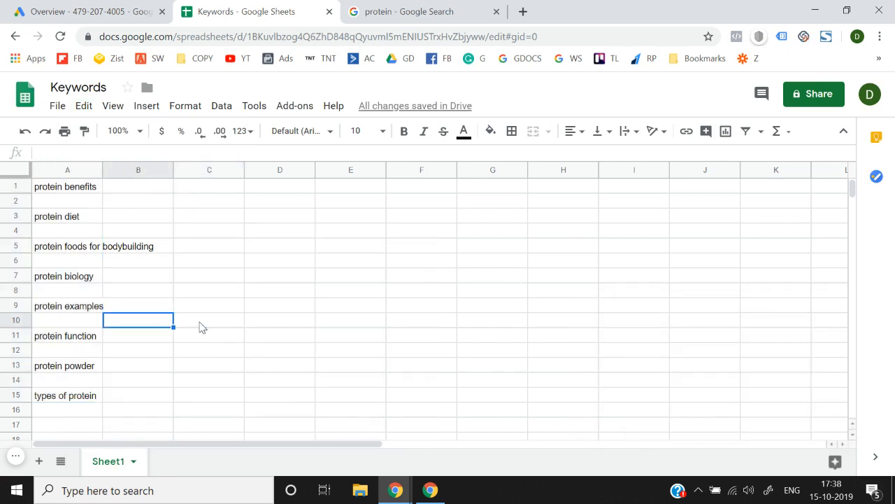
key("Left")
key("Down")
key("Down")
key("Down")
key("Down")
key("Down")
key("Down")
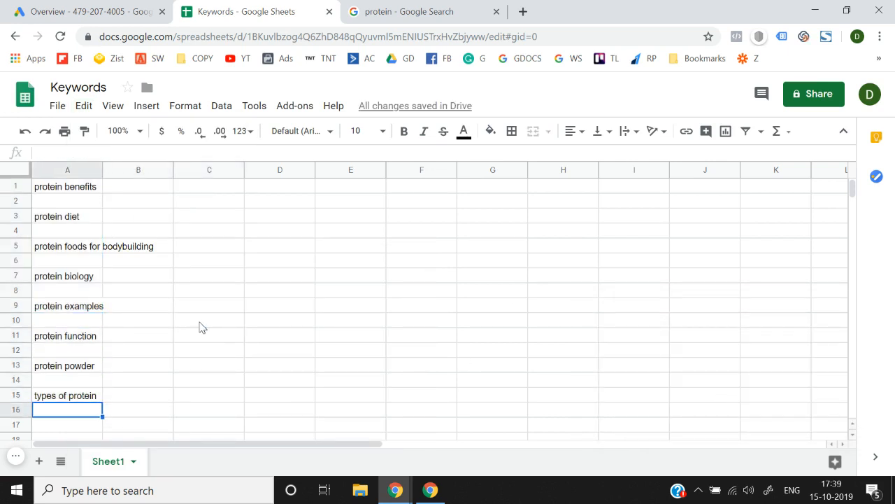
Step: Open the related search "protein powder" in the Google results tab and copy its list of related searches
left_click(413, 10)
left_click(502, 347)
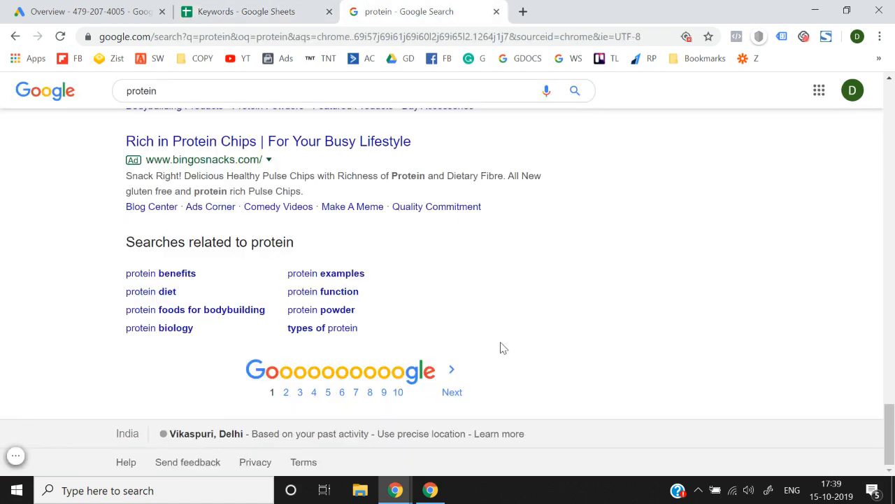
left_click(318, 312)
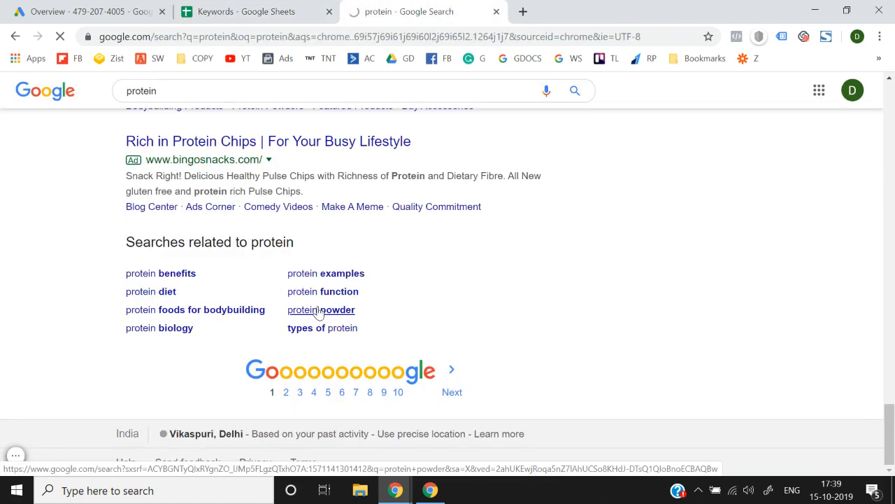
scroll(59, 300, "down", 15)
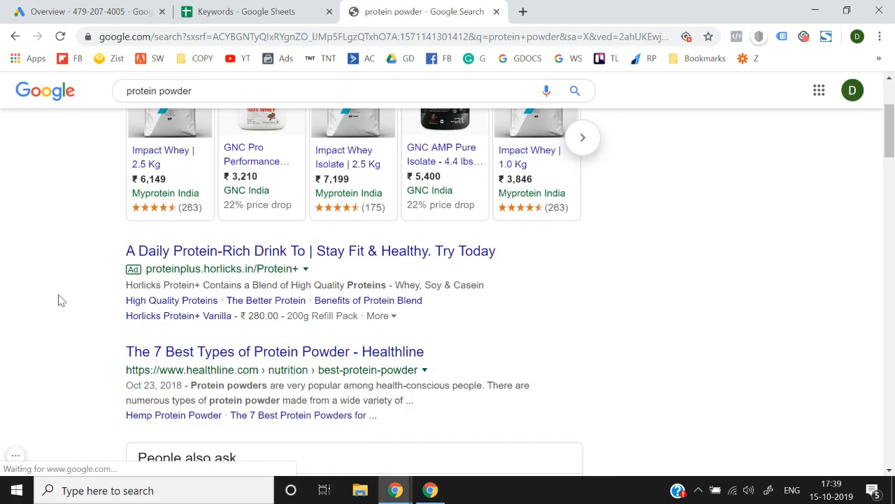
scroll(60, 300, "down", 15)
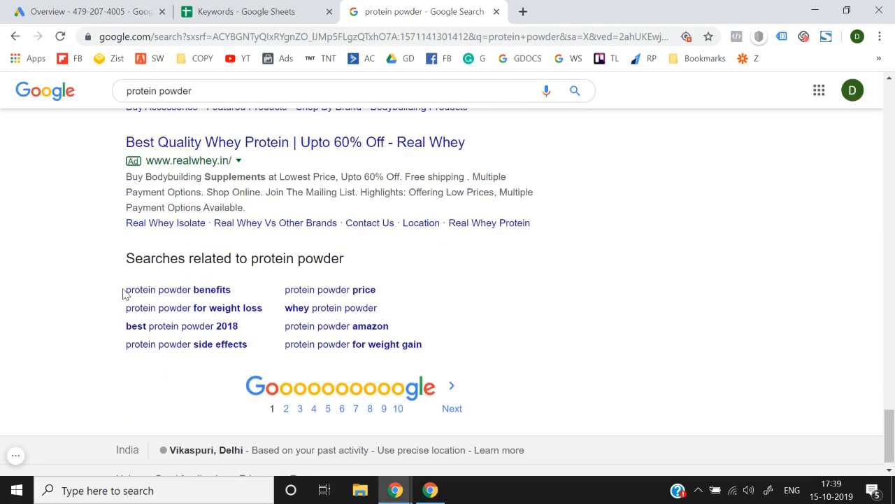
left_click_drag(117, 292, 440, 337)
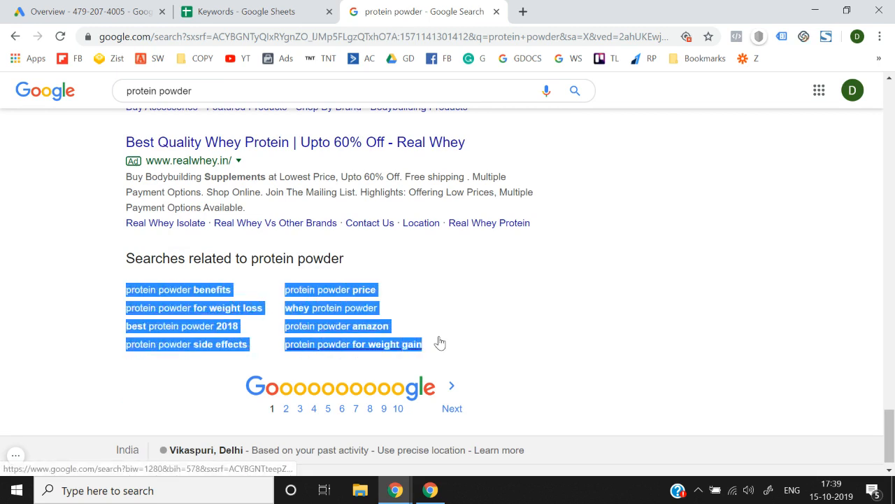
Step: Paste the protein powder keywords as values only into the Keywords spreadsheet from cell A16
left_click(283, 8)
key("alt+e")
key("s")
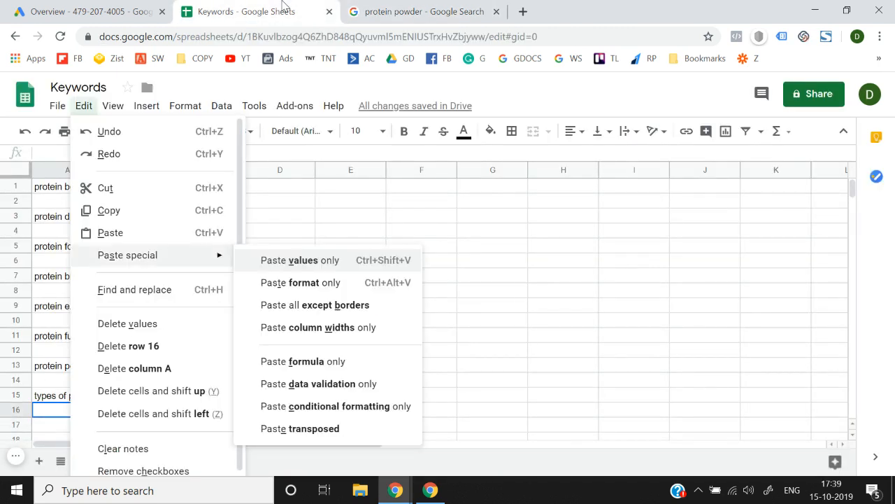
key("Down")
key("Up")
key("Return")
Step: Select cell A32, leaving one blank row below the protein powder keywords
key("Down")
key("Down")
key("Down")
key("Down")
key("Down")
key("Down")
key("Down")
key("Down")
key("Down")
key("Down")
key("Down")
key("Down")
key("Down")
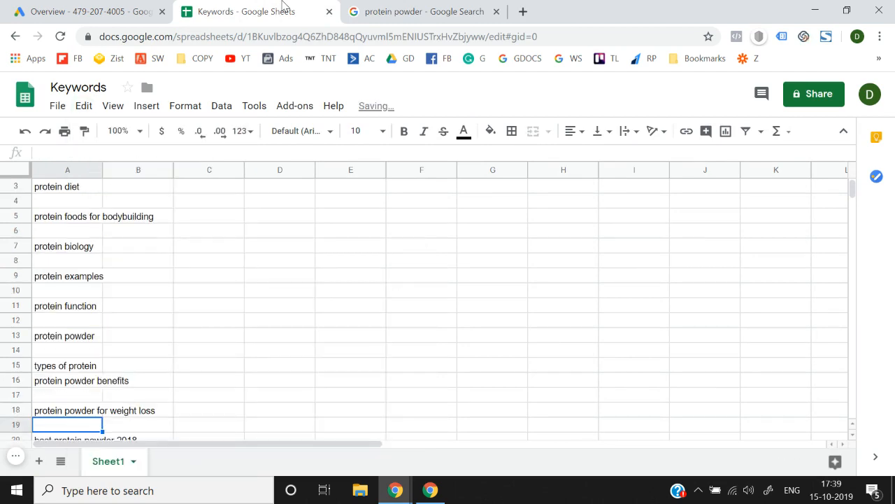
key("Down")
key("Down")
key("Down")
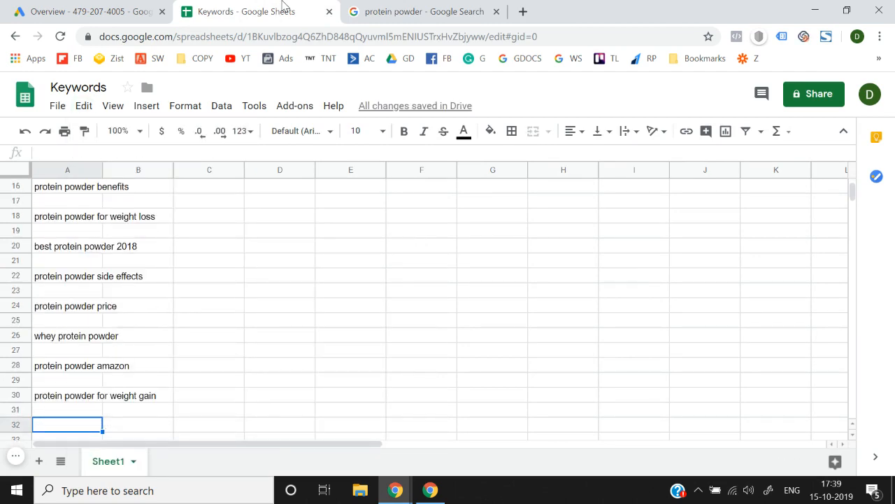
key("Up")
Step: Open the related search "protein powder price" in the Google results tab and copy its list of related searches
left_click(443, 10)
left_click(544, 250)
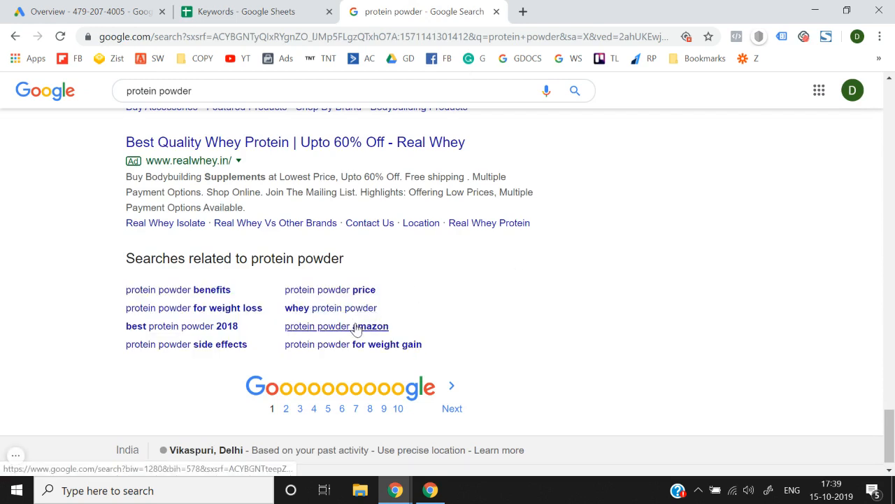
left_click(327, 299)
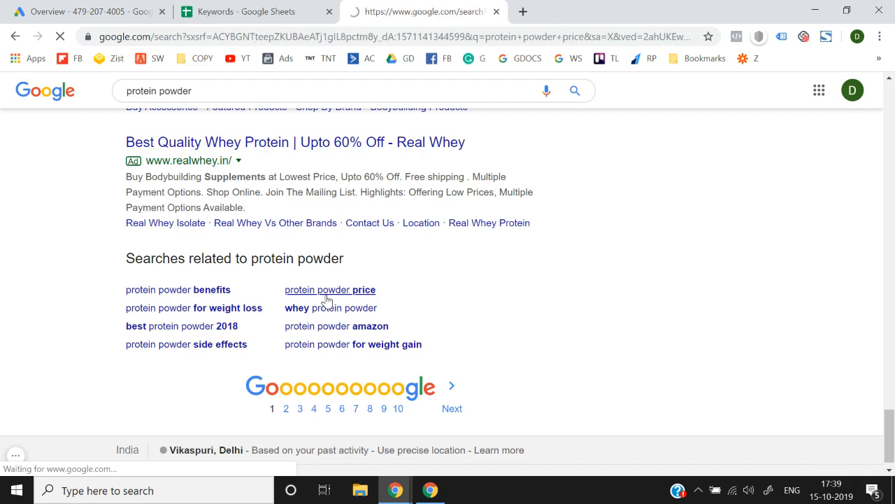
scroll(38, 311, "down", 4)
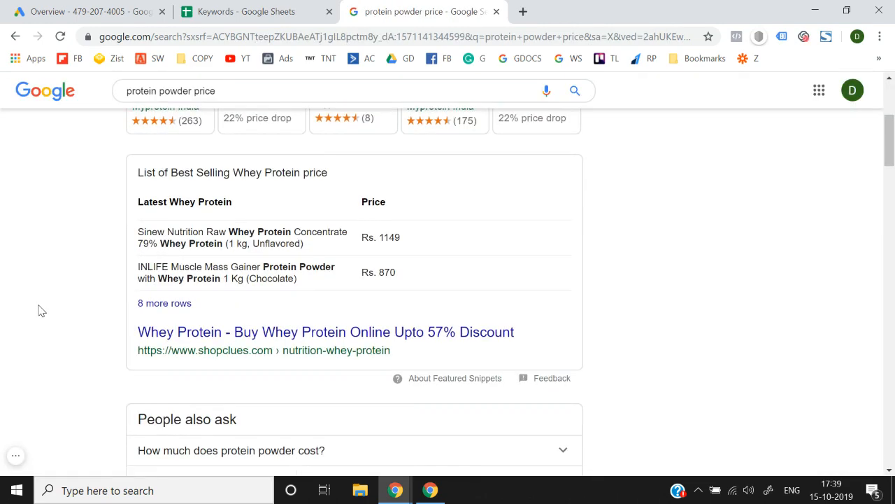
scroll(39, 311, "down", 15)
scroll(39, 311, "down", 1)
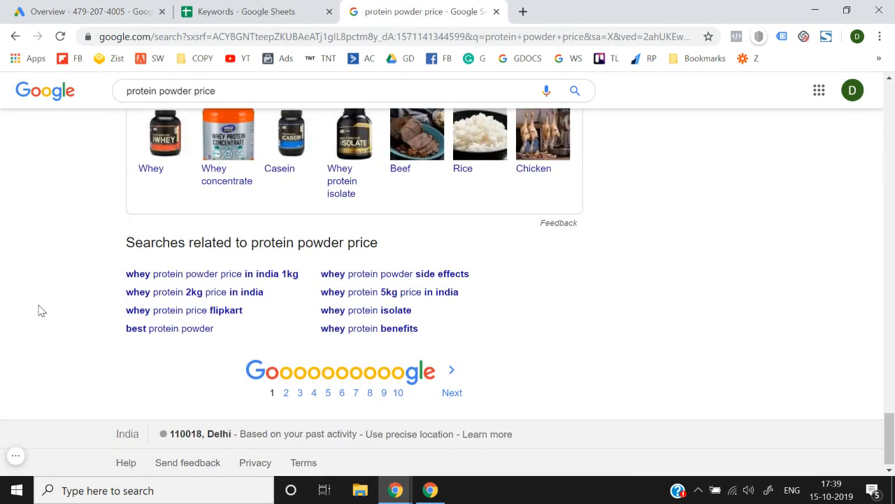
left_click_drag(112, 277, 448, 330)
left_click(481, 361)
left_click_drag(124, 278, 435, 331)
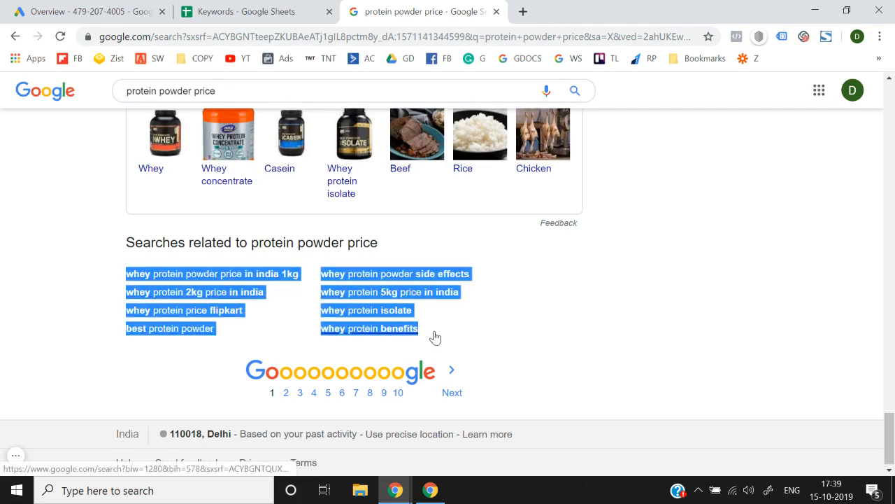
Step: Paste the protein powder price keywords as values only into the Keywords spreadsheet from cell A32
left_click(265, 10)
key("alt+shift+e")
key("s")
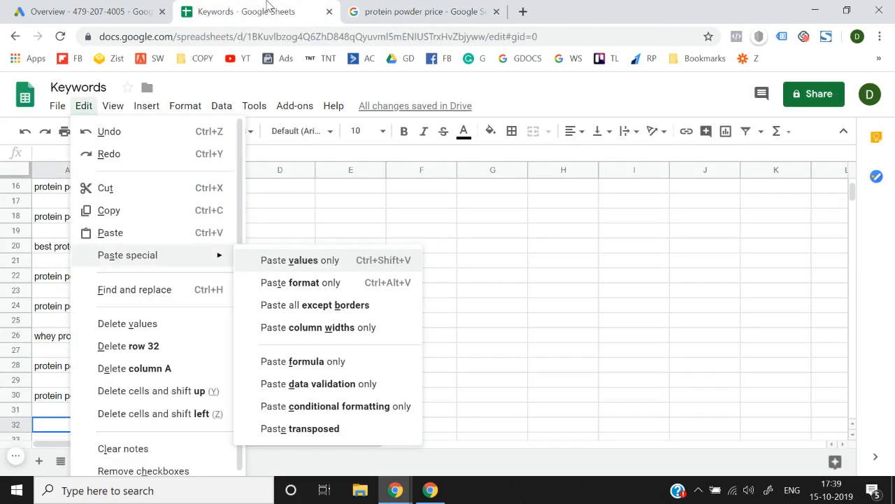
key("Return")
Step: Review the collected keywords in column A down to the end of the list and return to cell A1
key("Down")
key("Down")
key("Down")
key("Down")
key("Down")
key("Down")
key("Down")
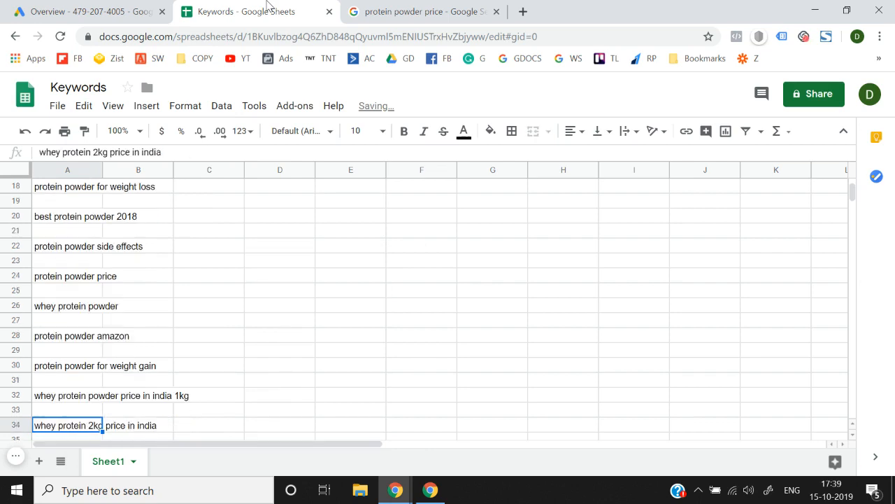
key("Down")
key("Down")
key("Down")
key("Down")
key("Down")
key("Down")
key("Down")
key("Down")
key("Down")
key("Down")
key("Down")
key("Down")
key("Down")
key("Down")
key("Down")
key("Down")
key("Up")
key("Up")
key("Up")
key("Up")
key("Up")
key("Up")
key("Up")
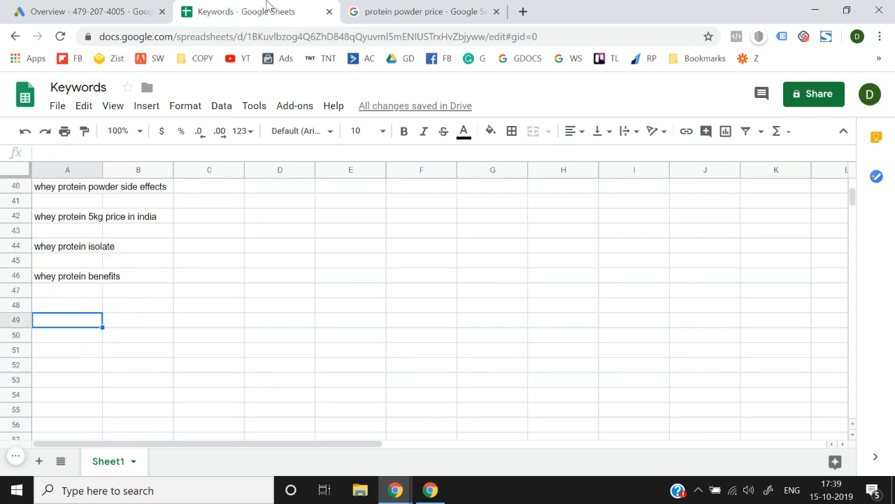
key("Up")
key("Up")
key("Up")
key("Up")
key("Up")
key("Up")
key("Up")
key("Up")
key("Up")
key("Up")
key("Up")
key("Up")
key("Up")
key("Up")
key("Up")
key("Up")
key("Up")
key("Up")
key("Up")
key("Up")
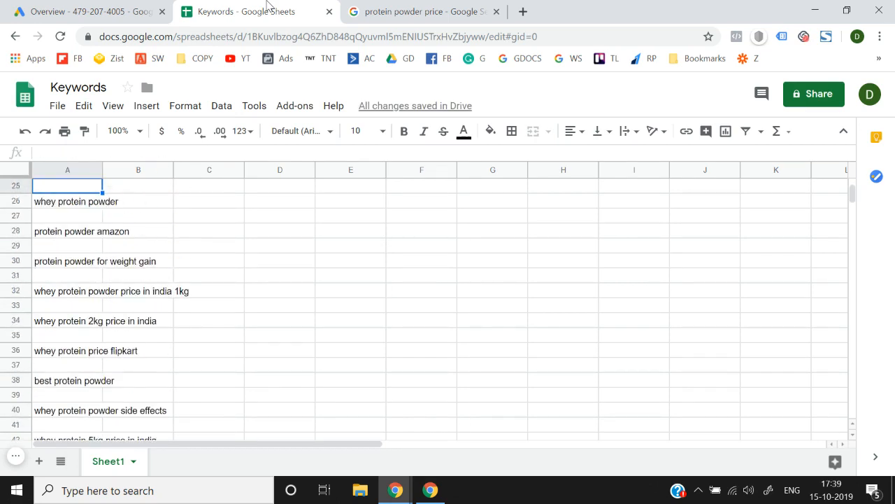
key("Up")
key("Up")
key("Up")
key("Up")
key("Up")
key("Up")
key("Up")
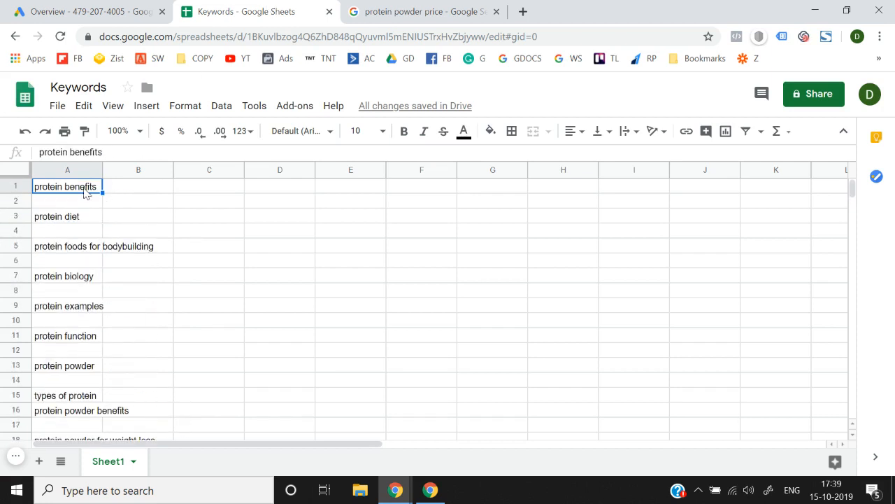
Step: Fit column A to the width of its longest keyword and select the empty cell A47 directly below the list
double_click(102, 171)
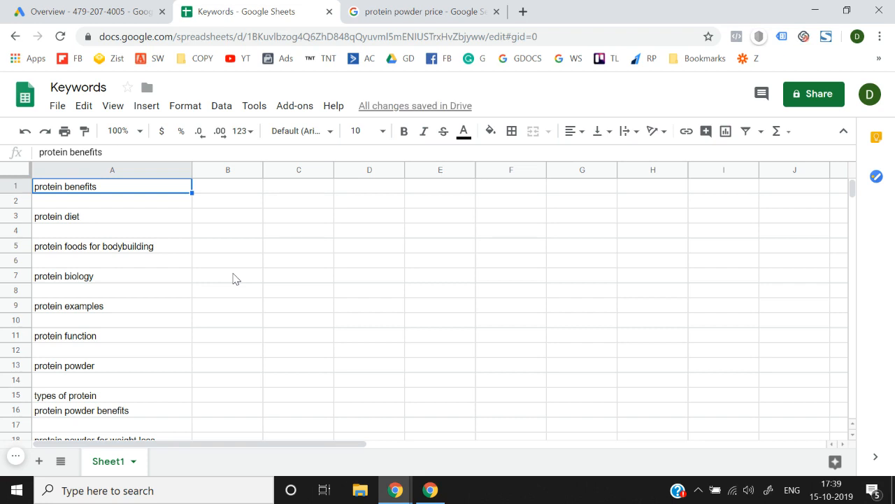
key("Right")
key("Down")
key("Down")
key("Down")
key("Down")
key("Down")
key("Down")
key("Down")
key("Down")
key("Down")
key("Down")
key("Down")
key("Down")
key("Down")
key("Down")
key("Down")
key("Down")
key("Down")
key("Down")
key("Down")
key("Down")
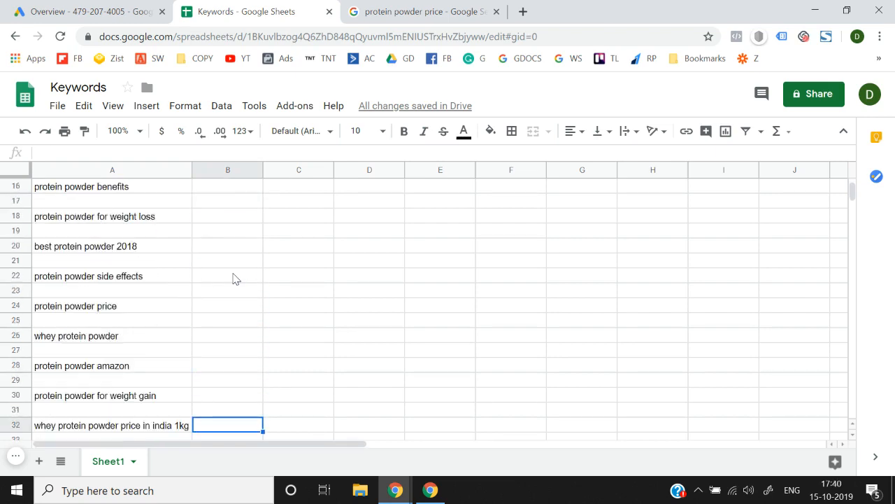
key("Down")
key("Down")
key("Down")
key("Down")
key("Down")
key("Down")
key("Down")
key("Down")
key("Down")
key("Down")
key("Down")
key("Down")
key("Down")
key("Down")
key("Down")
key("Down")
key("Down")
key("Down")
key("Down")
key("Down")
key("Left")
key("ctrl+Up")
key("Down")
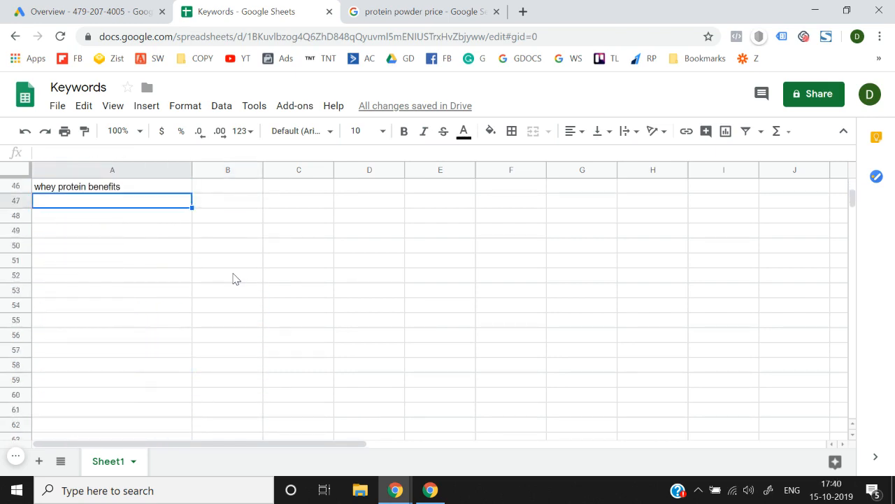
Step: Open the related search "whey protein 2kg price in india" in the Google results tab and copy its list of related searches
key("ctrl+Tab")
left_click(581, 287)
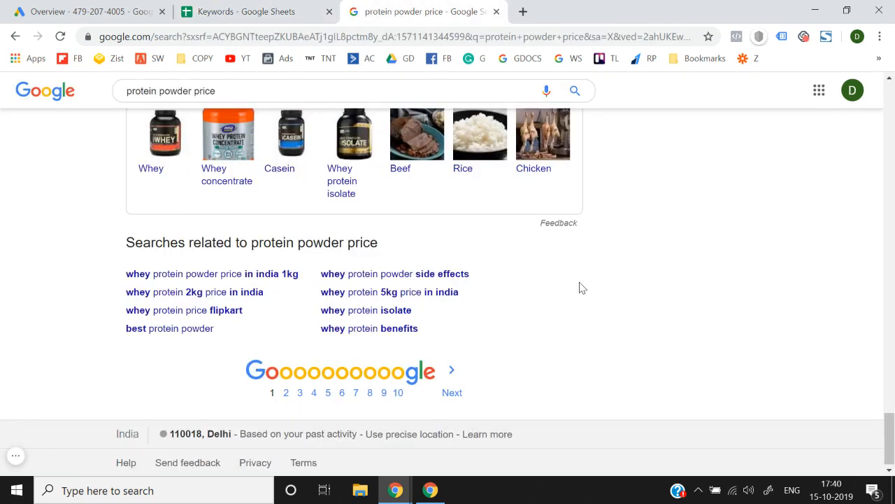
left_click(207, 299)
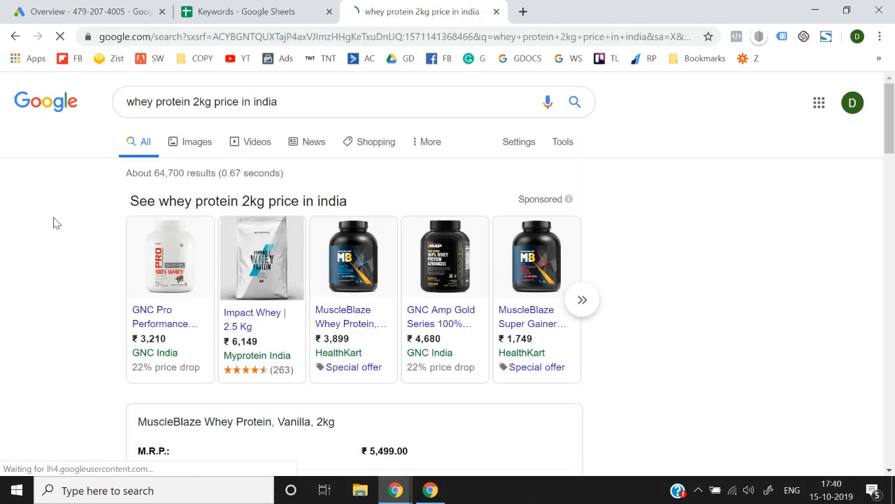
scroll(56, 223, "down", 15)
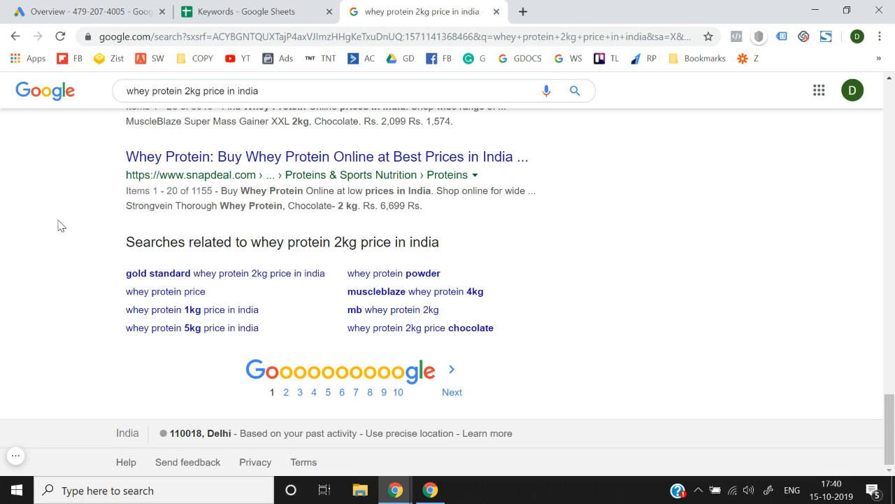
left_click_drag(107, 272, 521, 325)
key("ctrl+c")
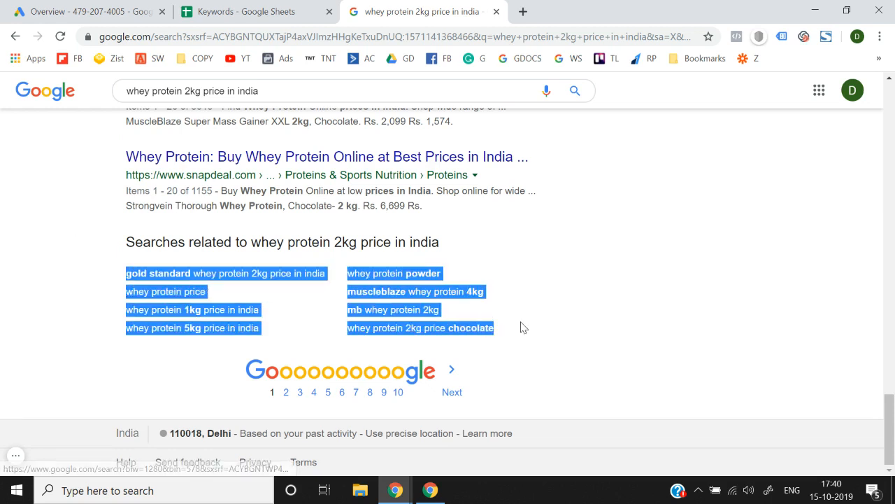
Step: Paste the copied whey protein keywords as values only into the Keywords spreadsheet from cell A47 and return to cell A1
left_click(268, 7)
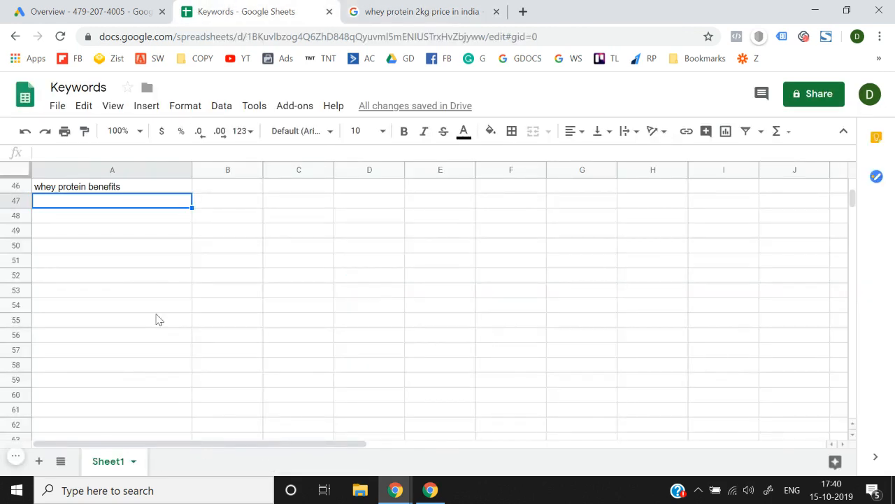
key("alt+e")
key("s")
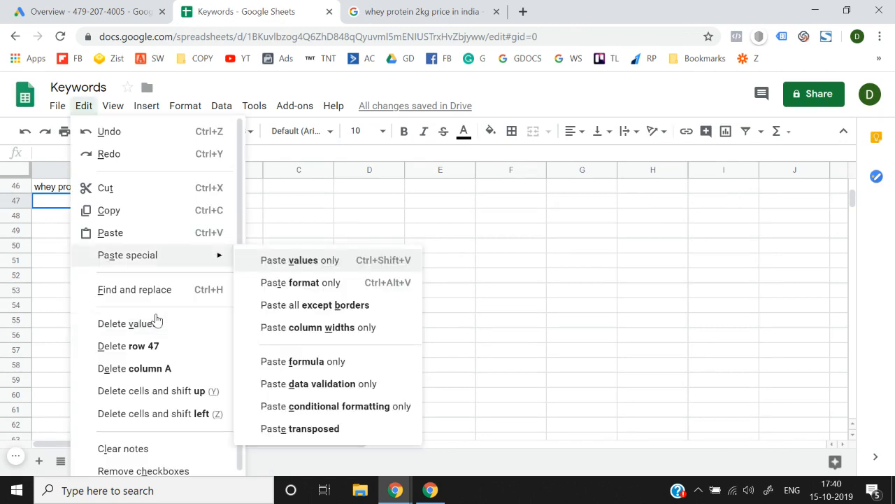
left_click(311, 262)
key("Up")
key("Up")
key("Up")
key("Up")
key("Up")
key("Up")
key("Up")
key("Up")
key("Up")
key("Up")
key("Up")
key("Up")
key("Up")
key("Up")
key("Up")
key("Up")
key("Up")
key("Up")
key("Up")
key("Up")
key("Up")
key("Up")
key("Up")
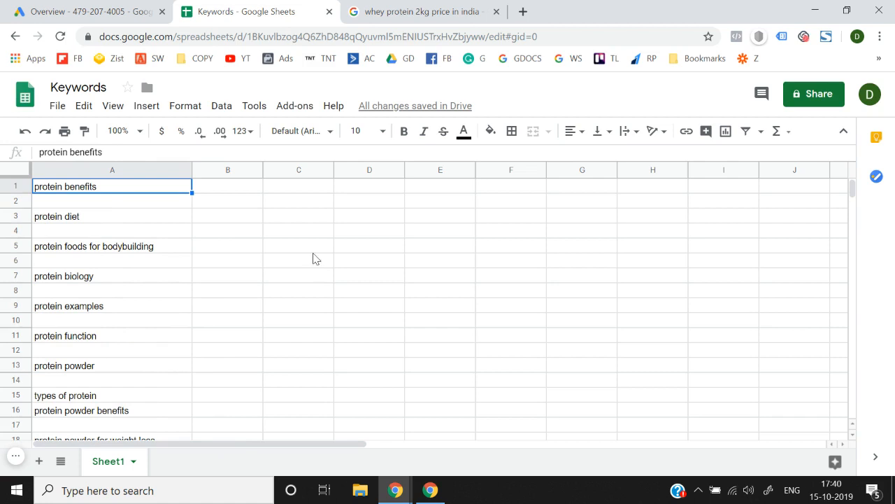
left_click(255, 106)
mouse_move(215, 117)
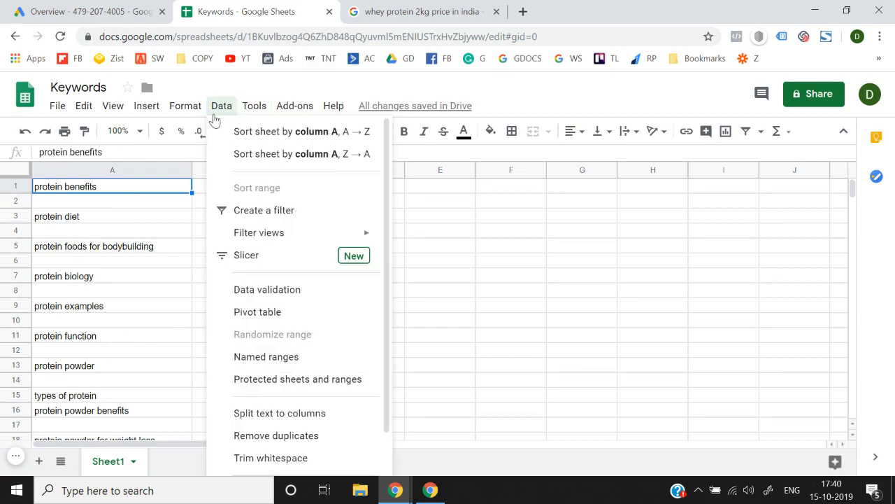
scroll(304, 376, "down", 2)
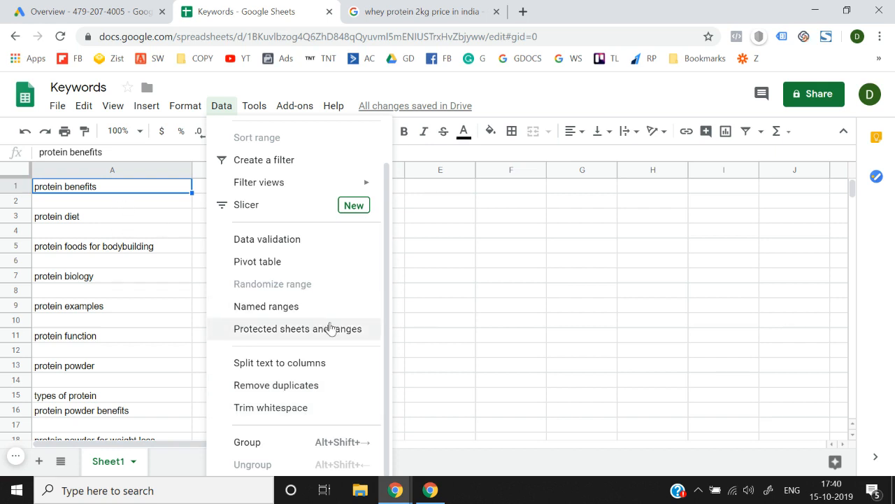
scroll(331, 329, "up", 2)
left_click(442, 325)
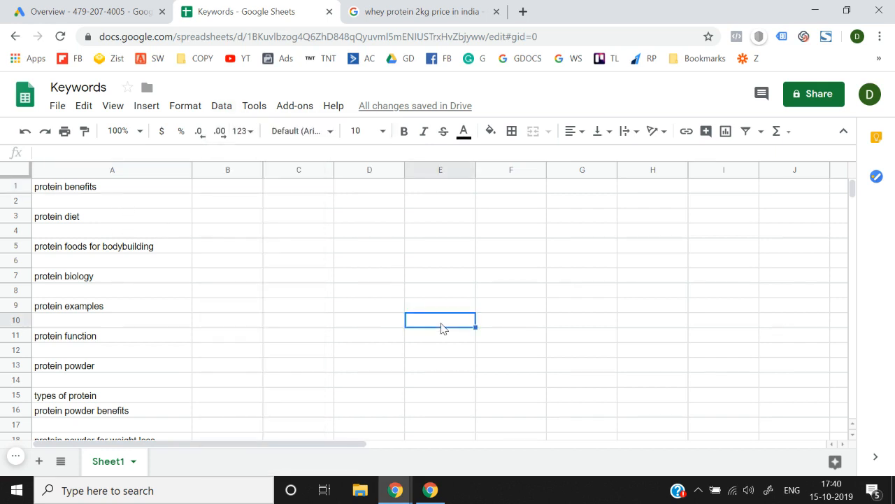
key("Left")
key("Left")
key("Left")
key("Left")
key("Up")
key("Up")
key("Up")
key("Up")
key("Up")
key("Up")
key("Up")
key("Up")
key("Up")
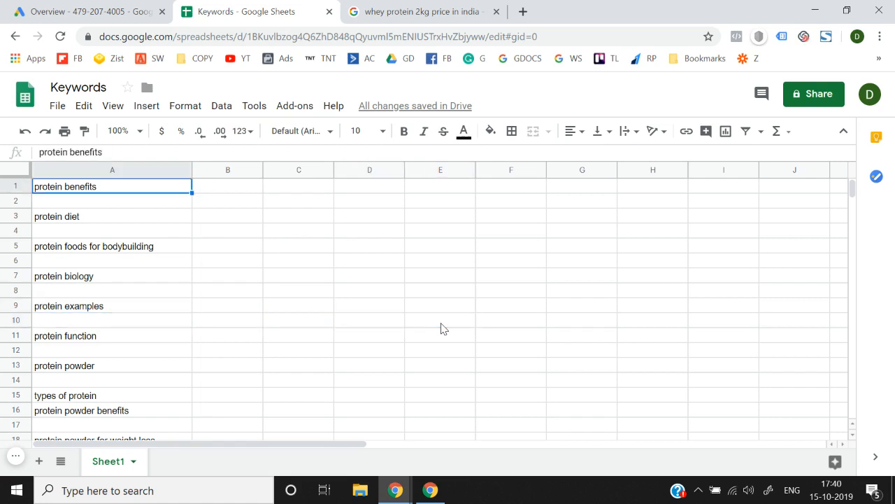
Step: Insert one row above the first keyword and enter the header "Keyword" in cell A1
key("shift+space")
right_click(24, 186)
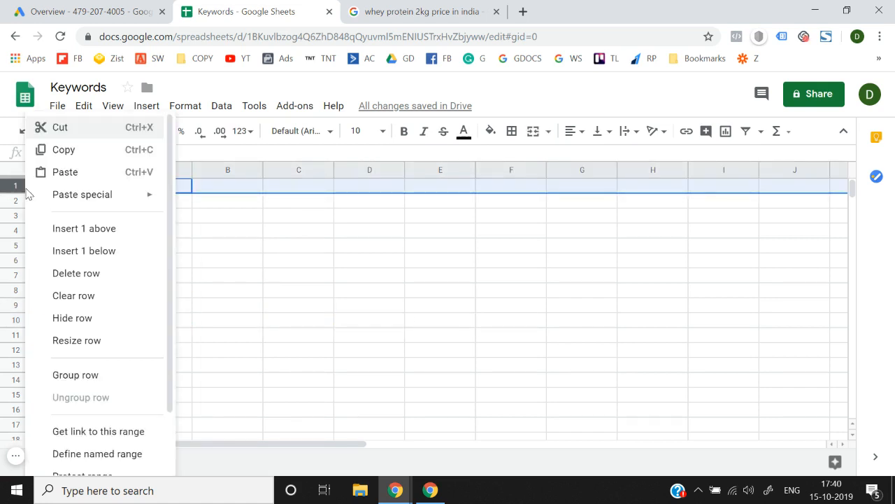
left_click(83, 231)
key("Up")
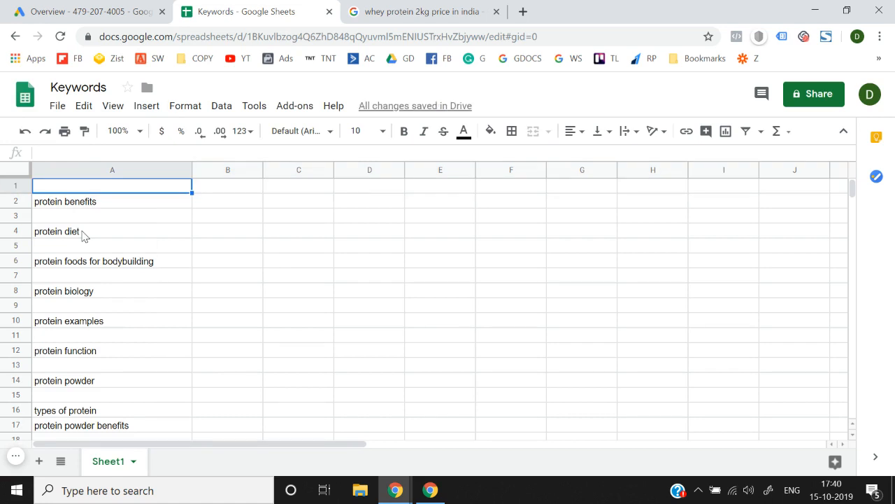
type("Keyword")
key("Return")
key("Up")
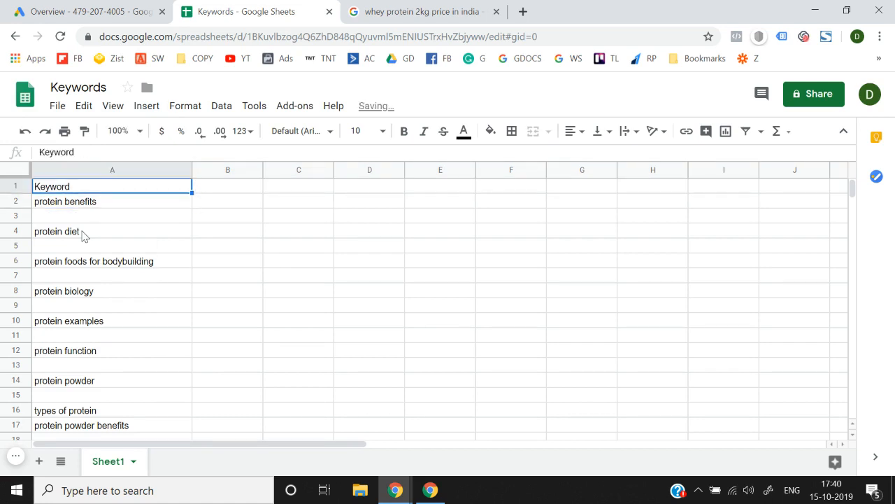
Step: Select the keyword list from A1 to A62, including the header, and create a filter on it
key("shift+Down")
key("shift+Down")
key("shift+Down")
key("shift+Down")
key("shift+Down")
key("shift+Down")
key("shift+Down")
key("shift+Down")
key("shift+Down")
key("shift+Down")
key("shift+Down")
key("shift+Down")
key("shift+Down")
key("shift+Down")
key("shift+Down")
key("shift+Down")
key("shift+Down")
key("shift+Down")
key("shift+Down")
key("shift+Down")
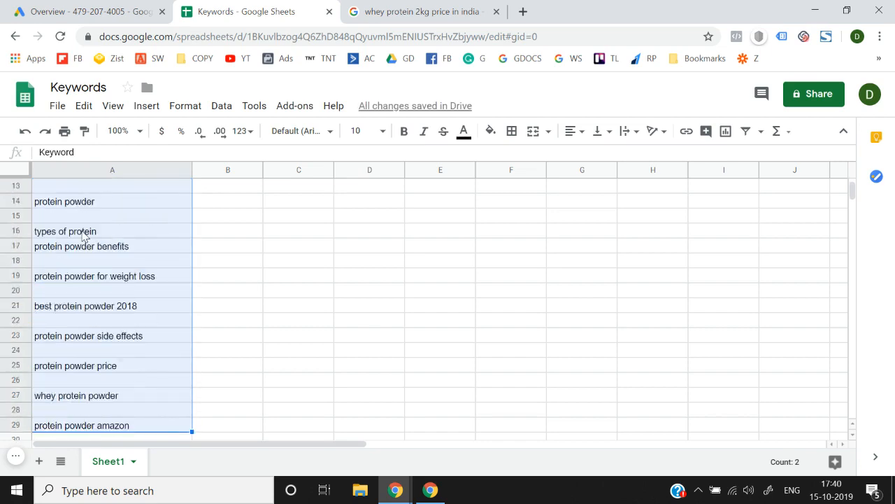
key("shift+Down")
key("shift+Down")
key("shift+Down")
key("shift+Down")
key("shift+Down")
key("shift+Down")
key("shift+Down")
key("shift+Down")
key("shift+Down")
key("shift+Down")
key("shift+Down")
key("shift+Down")
key("shift+Down")
key("shift+Down")
key("shift+Down")
key("shift+Down")
key("shift+Down")
key("shift+Down")
key("shift+Up")
key("shift+Up")
key("shift+Up")
key("shift+Up")
key("shift+Up")
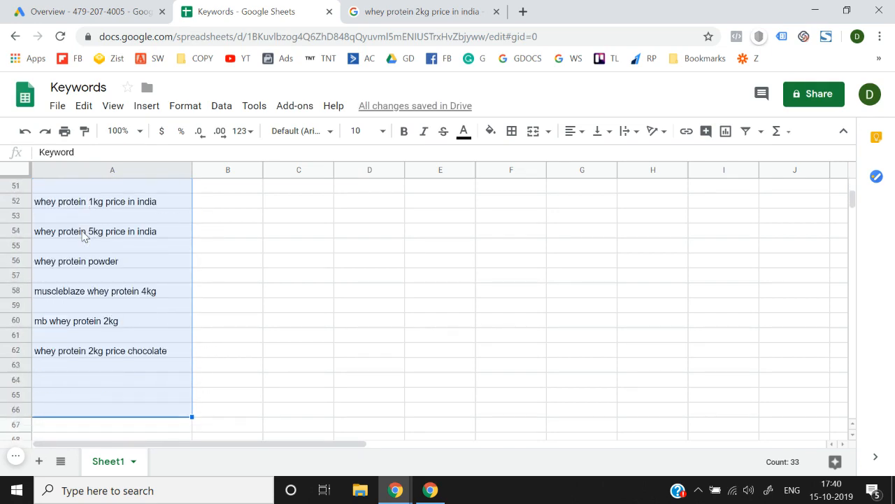
left_click(221, 106)
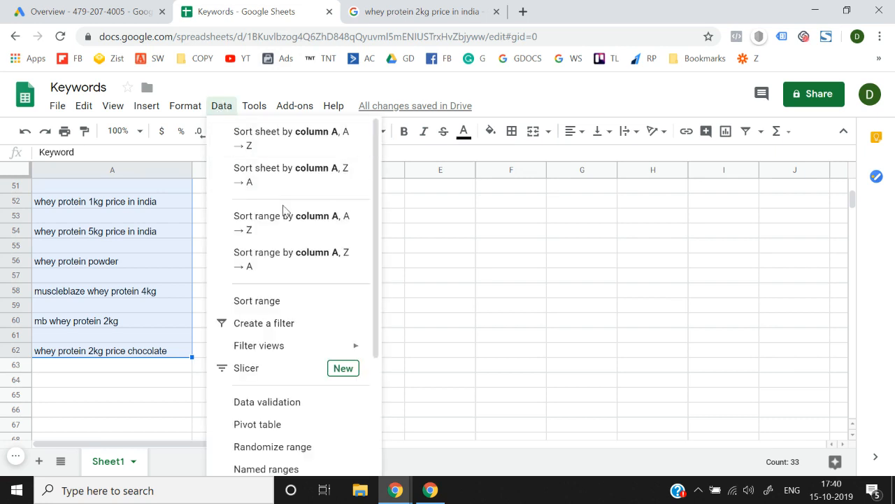
left_click(287, 322)
Step: Filter the (Blanks) out of the Keyword column and select cell A64 below the end of the filtered list
key("ctrl+Home")
key("Down")
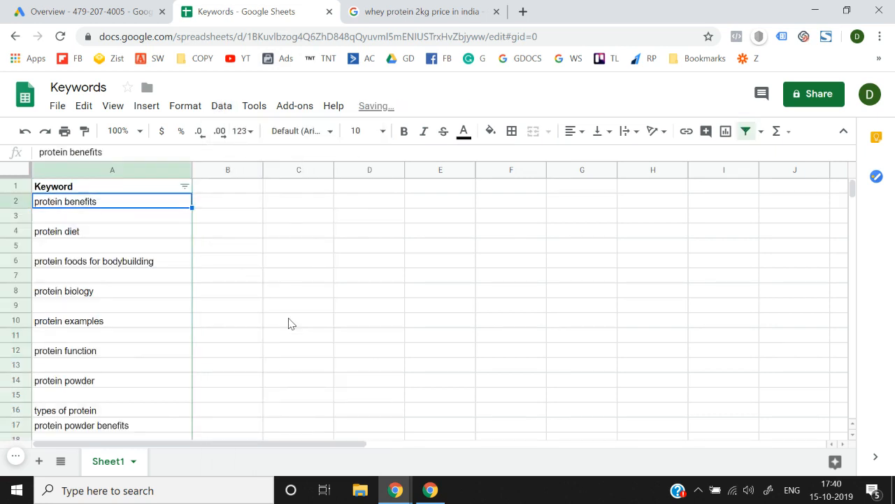
key("Up")
left_click(184, 186)
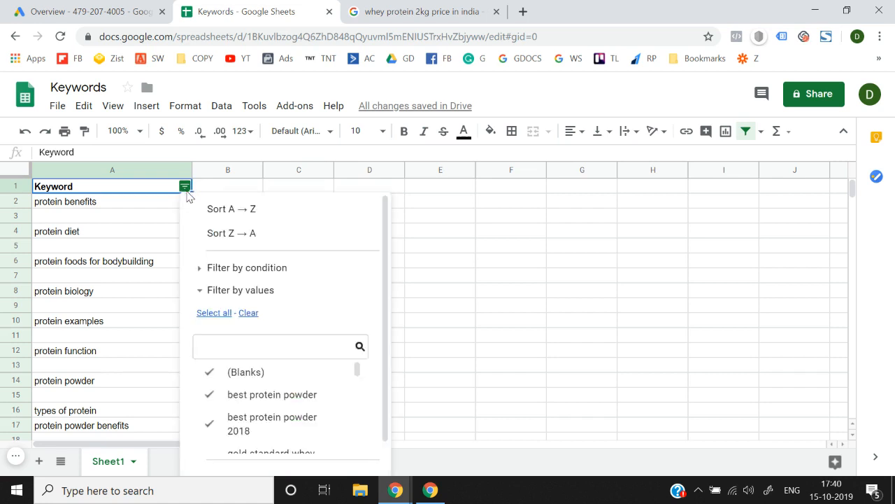
left_click(244, 373)
scroll(326, 320, "down", 1)
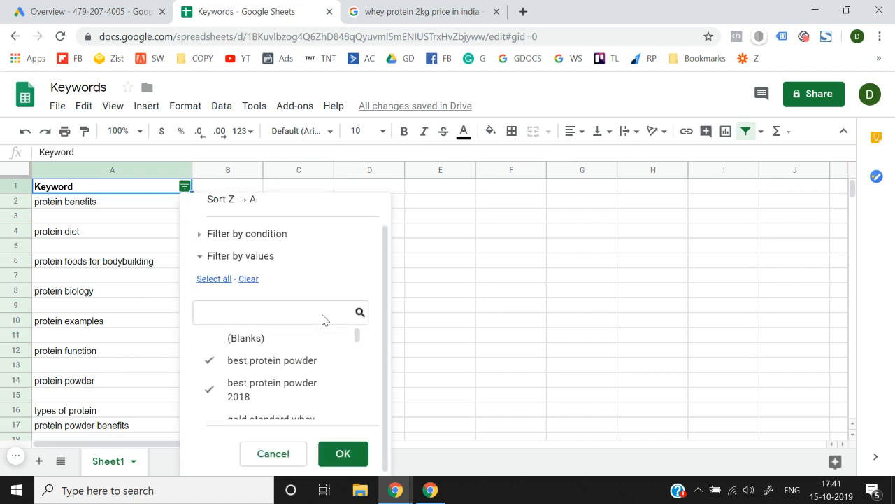
left_click(349, 461)
key("ctrl+Down")
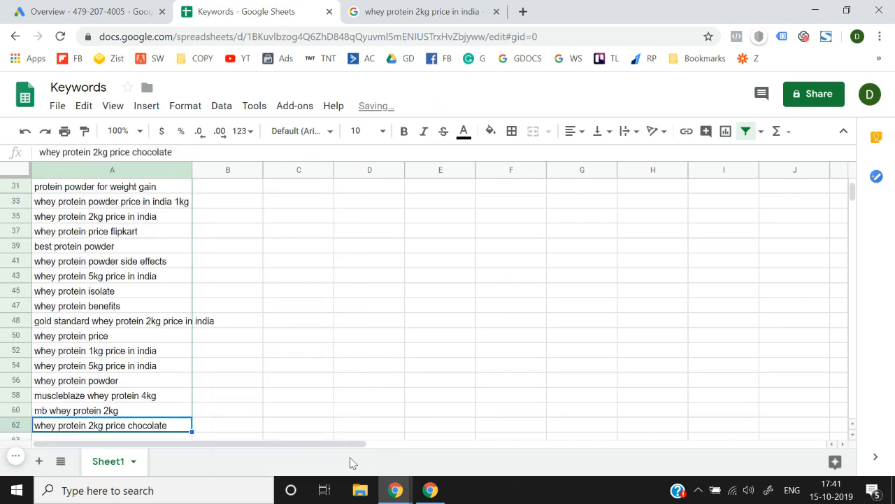
key("Down")
key("Down")
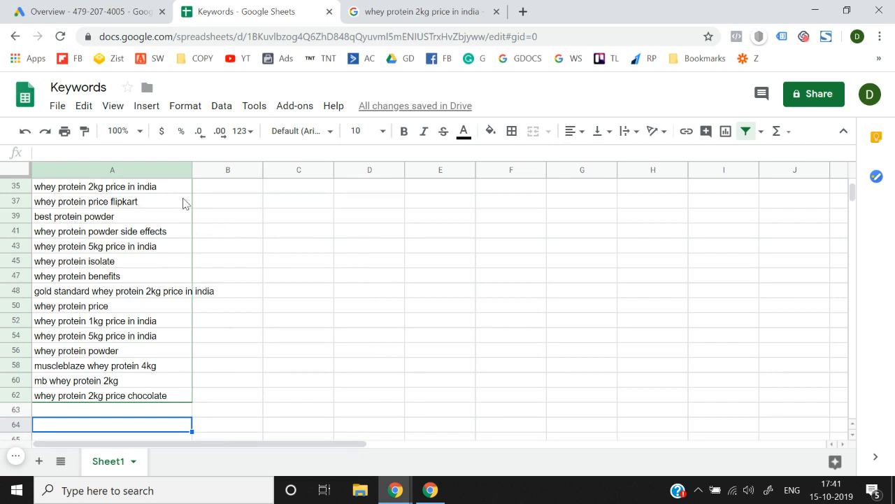
Step: Widen column A so the longest keyword fits inside it, and return to the start of the keyword list
left_click_drag(192, 168, 219, 163)
key("Up")
key("Up")
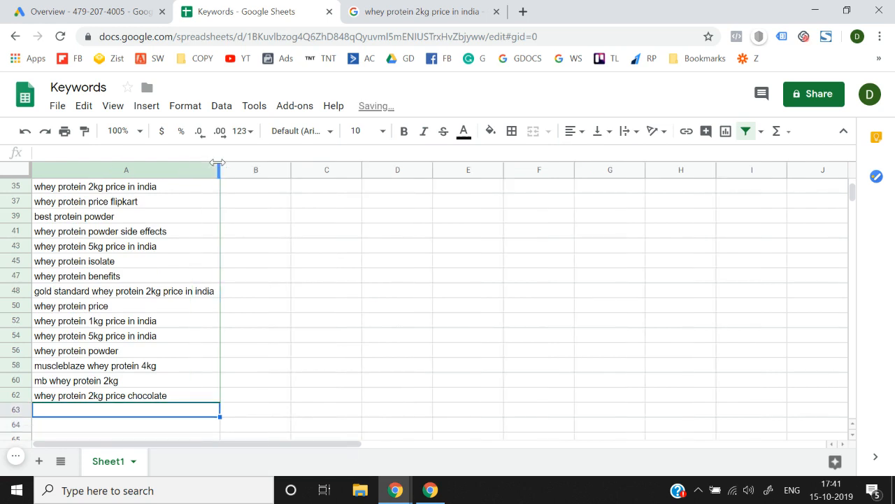
key("ctrl+Up")
Step: Switch to the Google results, open the related search "whey protein price" and copy all of its related searches
left_click(425, 11)
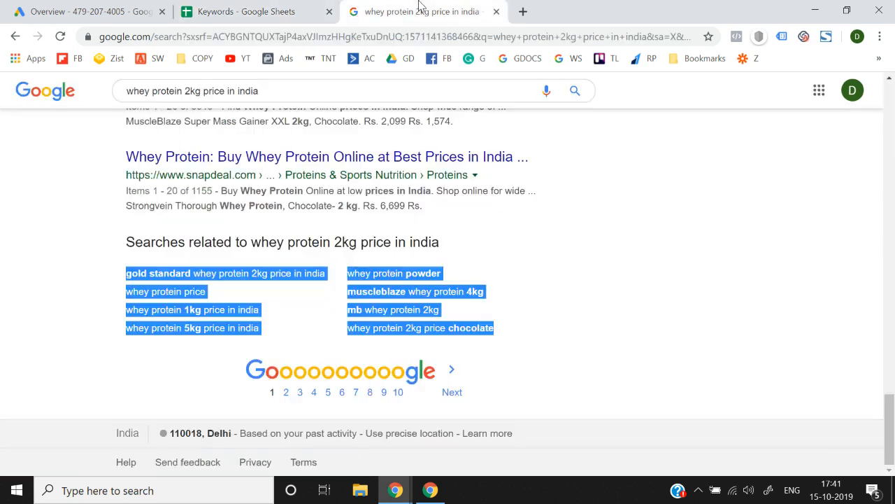
left_click(40, 288)
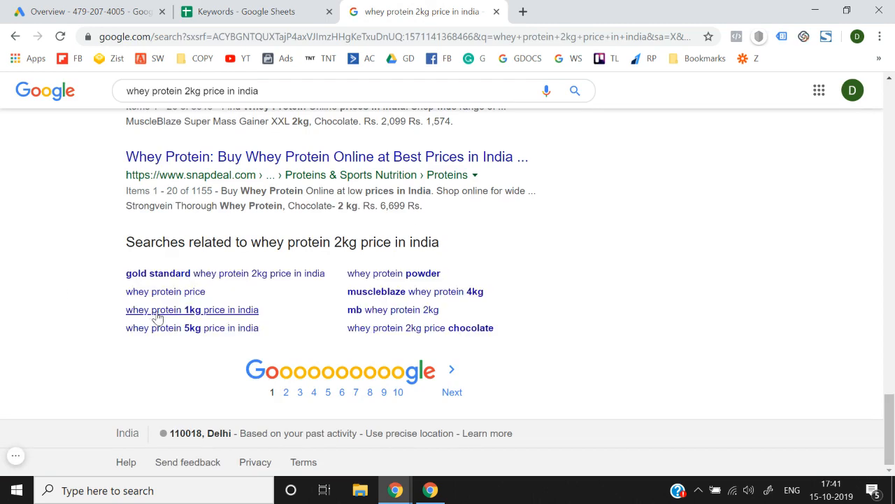
left_click(180, 298)
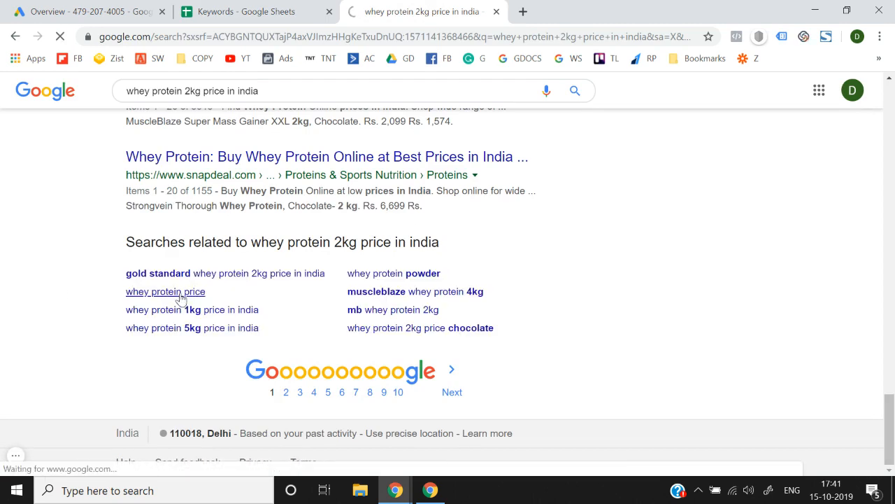
scroll(186, 280, "down", 6)
scroll(191, 253, "down", 10)
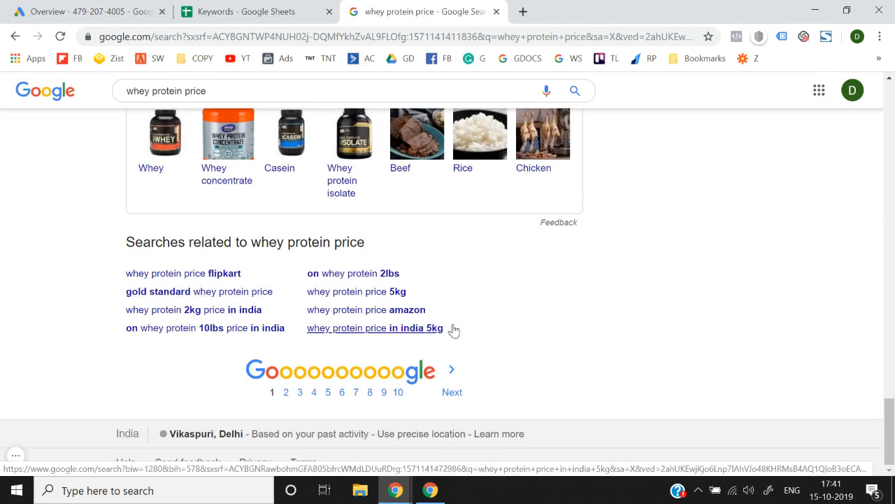
left_click_drag(116, 278, 472, 326)
Step: Paste the copied whey protein price keywords as values only into the Keywords spreadsheet from cell A63
left_click(297, 6)
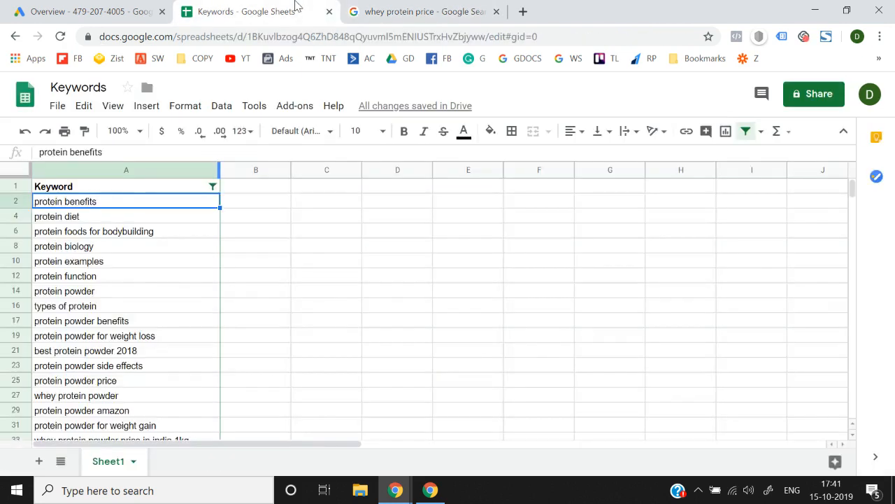
key("Down")
key("ctrl+Down")
key("Down")
key("alt+e")
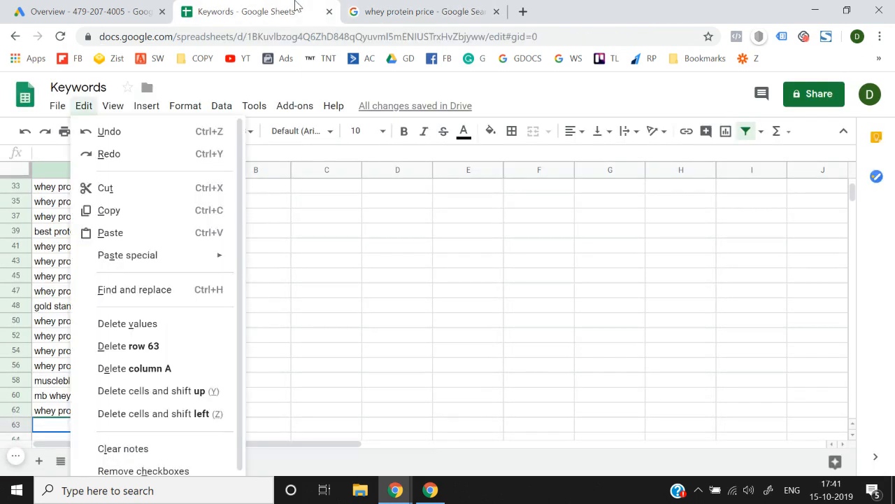
key("s")
key("Down")
key("Up")
key("Return")
Step: Check the newly pasted keywords down to the last entry in cell A77 and return to cell A2
key("ctrl+Down")
key("ctrl+Down")
key("ctrl+Down")
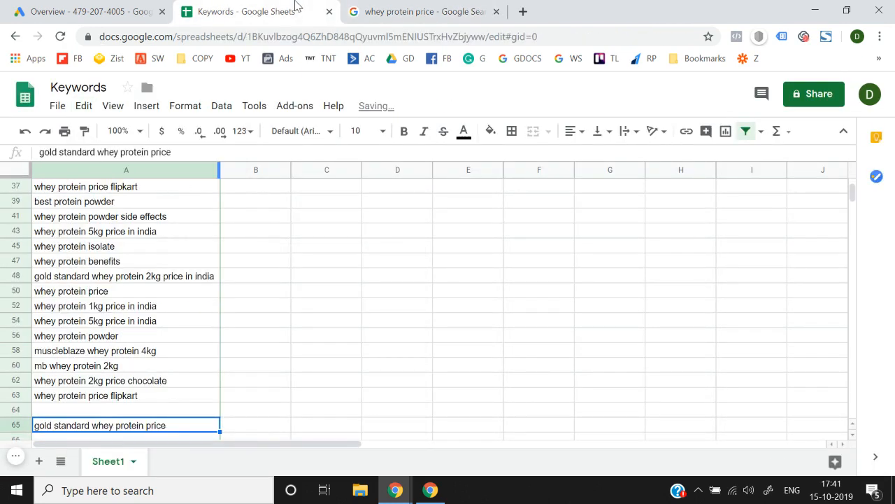
key("ctrl+Down")
key("ctrl+Down")
key("ctrl+Down")
key("ctrl+Down")
key("ctrl+Down")
key("ctrl+Up")
key("ctrl+Up")
key("ctrl+Up")
key("ctrl+Up")
key("ctrl+Up")
key("ctrl+Up")
key("ctrl+Up")
key("ctrl+Up")
key("ctrl+Up")
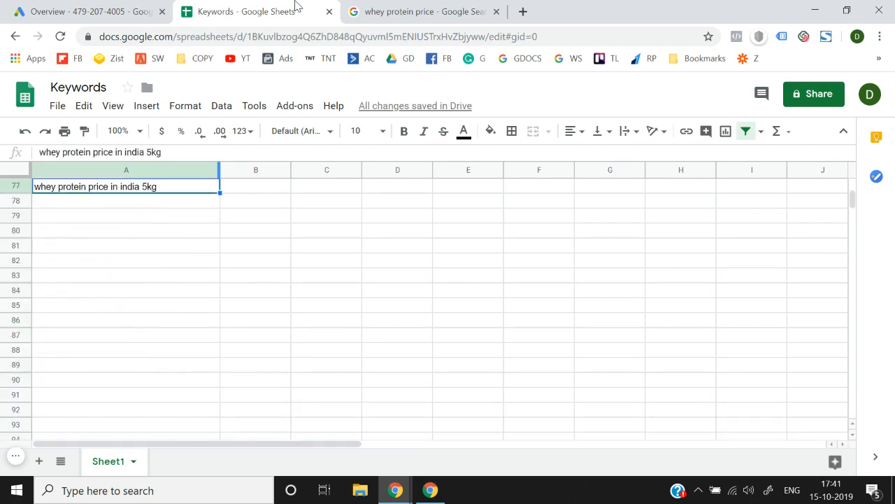
key("Down")
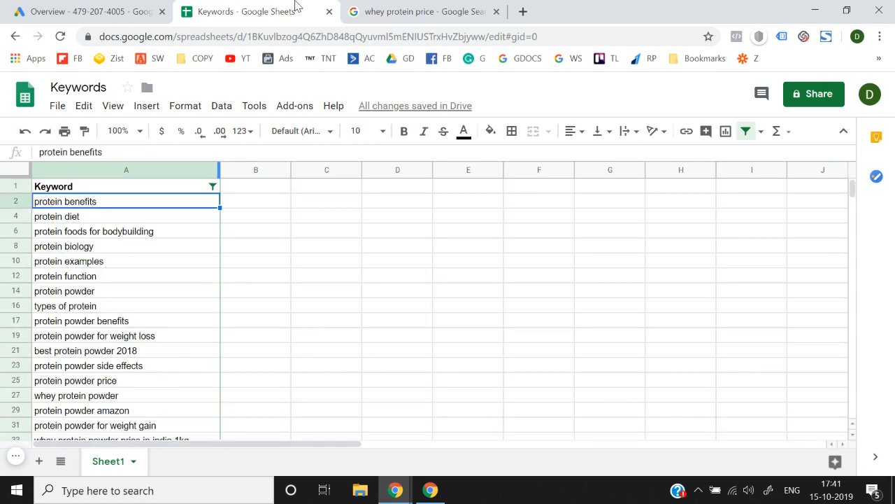
Step: Review the keyword list from "types of protein" down to its last entry and return to header cell A1
left_click(396, 8)
left_click(249, 7)
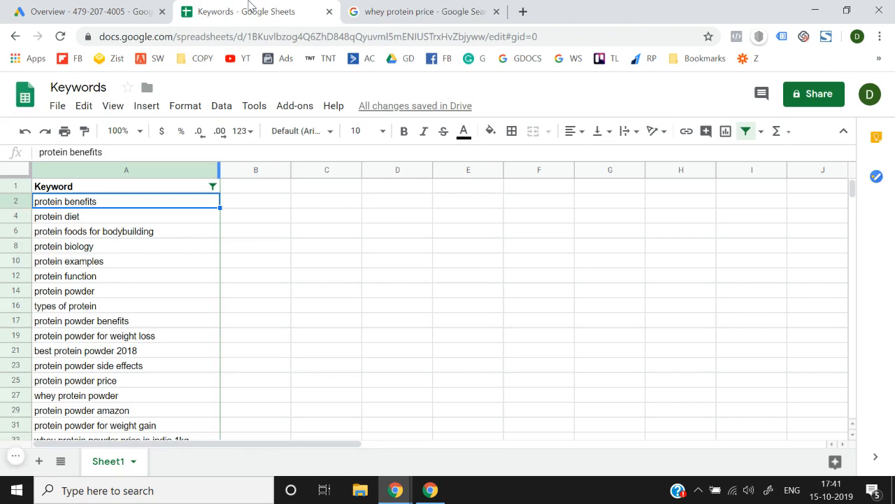
left_click(425, 266)
left_click(160, 297)
key("Down")
key("Down")
key("Down")
key("Down")
key("Down")
key("Down")
key("Down")
key("Down")
key("Down")
key("Down")
key("Down")
key("Down")
key("Down")
key("Down")
key("Down")
key("Down")
key("Down")
key("Down")
key("Down")
key("Down")
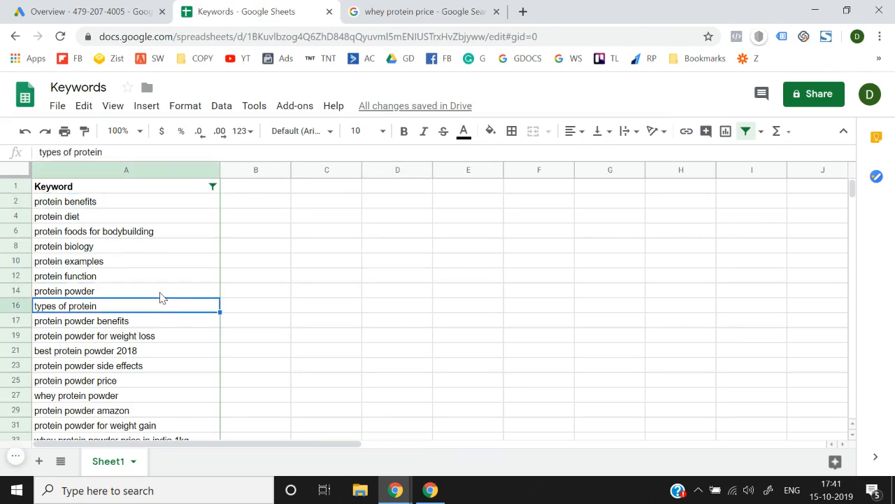
key("Down")
key("Down")
key("Down")
key("Down")
key("Down")
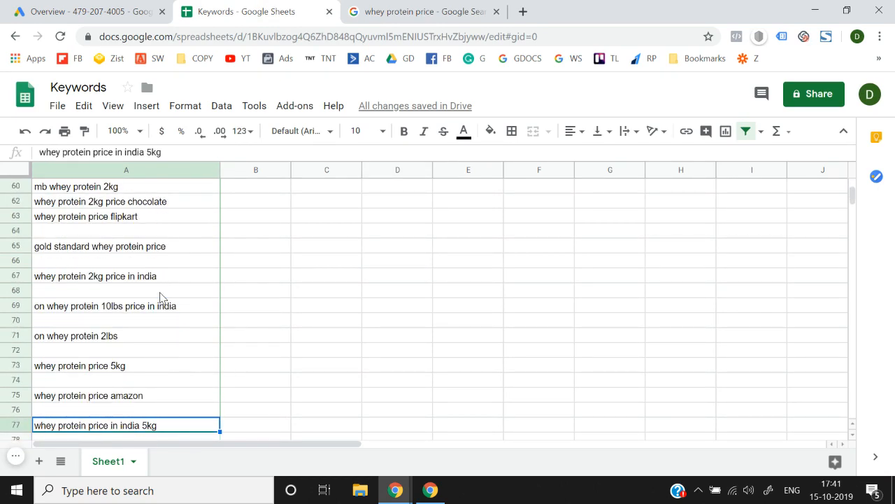
key("ctrl+Down")
key("ctrl+Up")
key("ctrl+Up")
key("ctrl+Up")
key("ctrl+Up")
key("ctrl+Up")
key("ctrl+Up")
key("ctrl+Up")
key("ctrl+Up")
key("ctrl+Up")
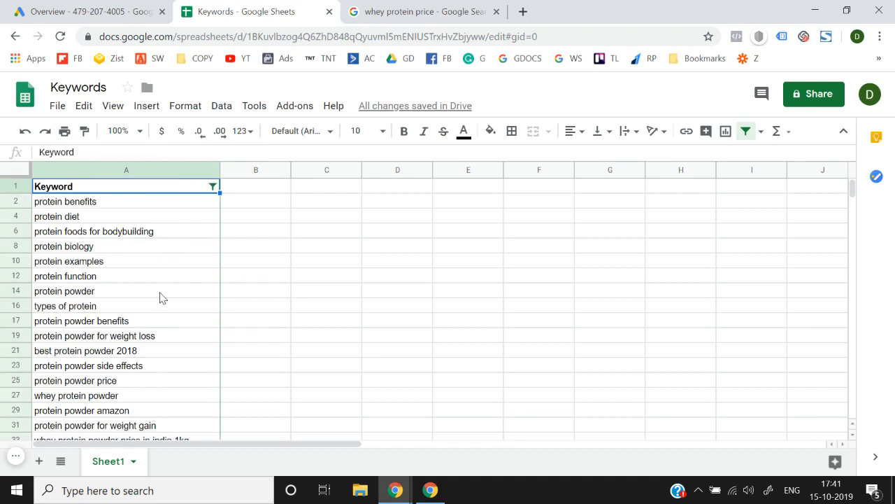
Step: Read down the Keyword column entry by entry once more and go back up to the header
key("Down")
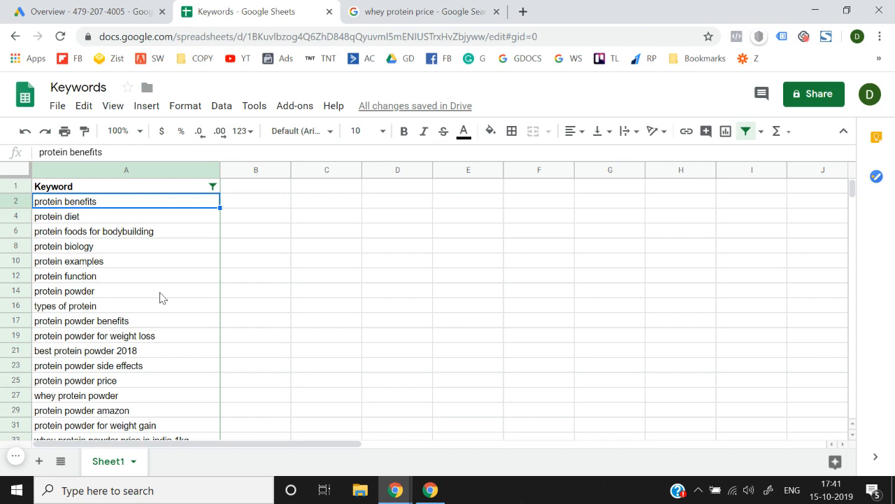
key("Down")
key("Down")
key("Down")
key("Down")
key("Down")
key("Down")
key("Down")
key("Down")
key("Down")
key("Down")
key("Down")
key("Down")
key("Down")
key("Down")
key("Down")
key("Down")
key("Down")
key("Down")
key("Down")
key("Down")
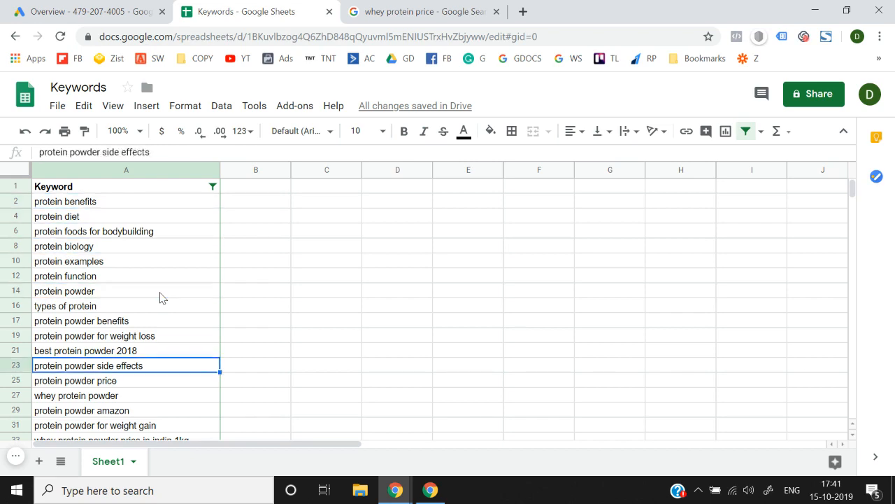
key("Down")
key("Up")
key("Up")
key("Up")
key("Up")
key("Up")
key("Up")
key("Up")
key("Up")
key("Up")
key("Up")
key("Up")
key("Up")
key("Up")
key("Up")
key("Up")
key("Up")
key("Up")
key("Up")
key("Up")
key("Up")
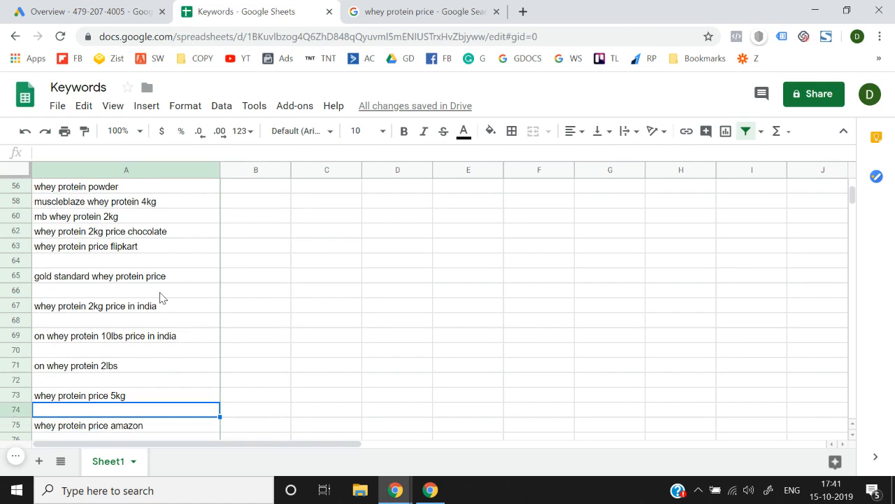
key("Up")
key("Up")
key("Up")
key("Up")
key("Up")
key("Up")
key("Up")
key("Up")
key("Up")
key("Up")
key("Up")
key("Up")
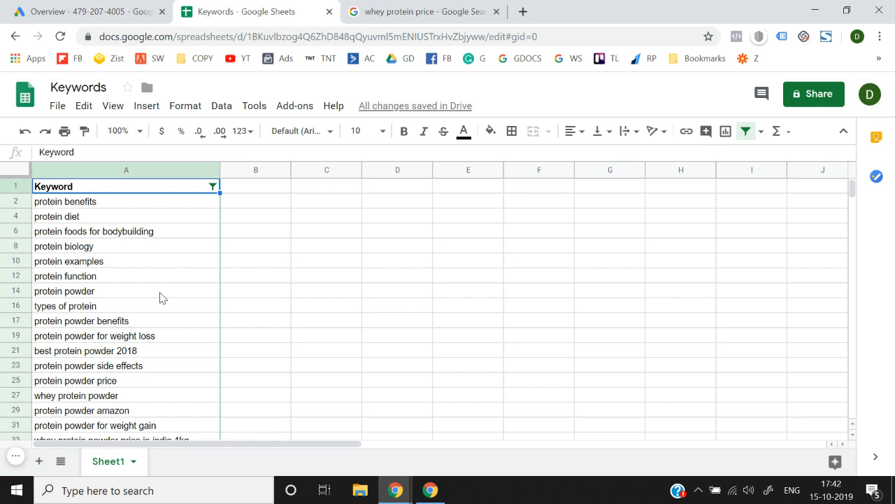
Step: Look at the related searches for whey protein price and the end of the keyword list, selecting cell A79
scroll(336, 314, "down", 5)
left_click(399, 12)
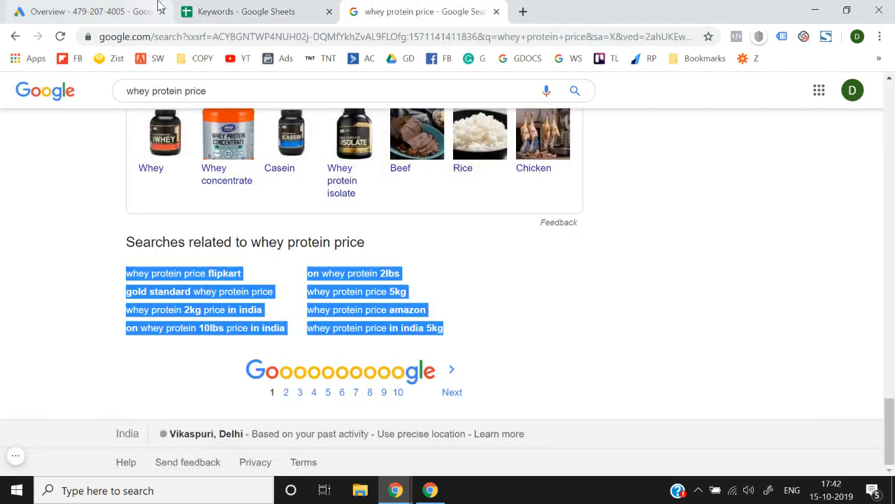
left_click(202, 7)
scroll(298, 318, "down", 10)
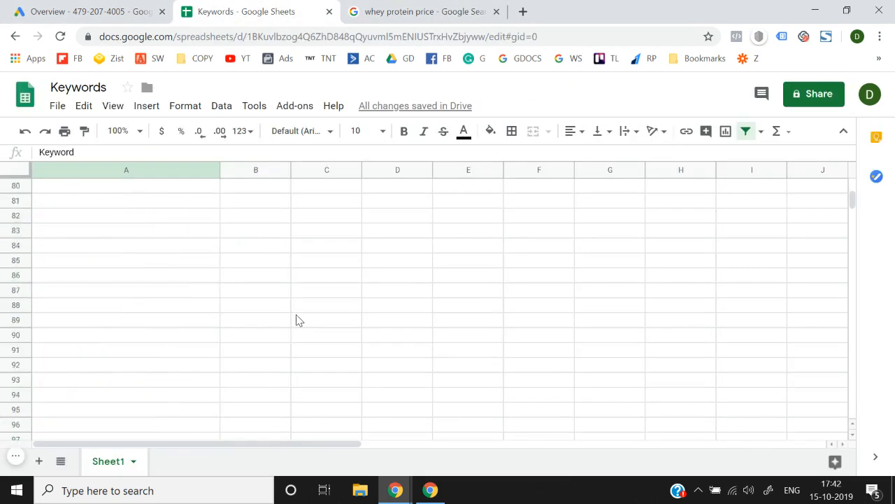
scroll(298, 318, "up", 2)
left_click(139, 275)
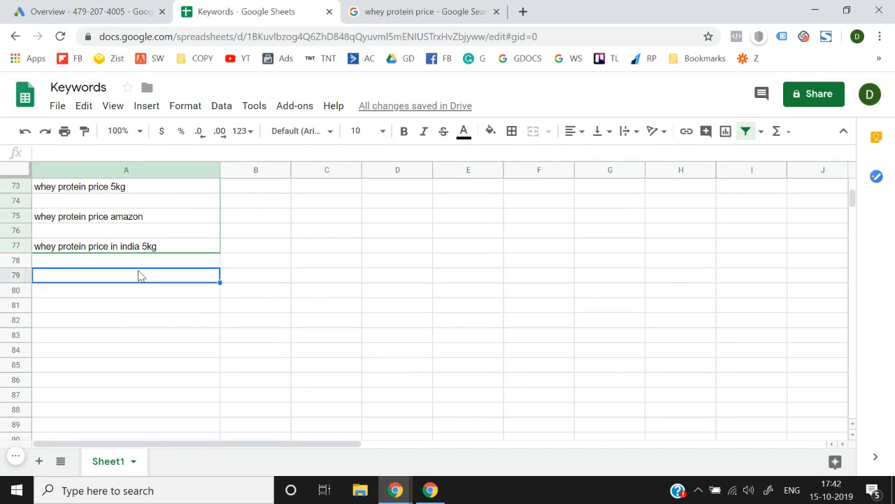
Step: Switch to Google Ads and open the Keyword Planner from the planning tools
left_click(130, 7)
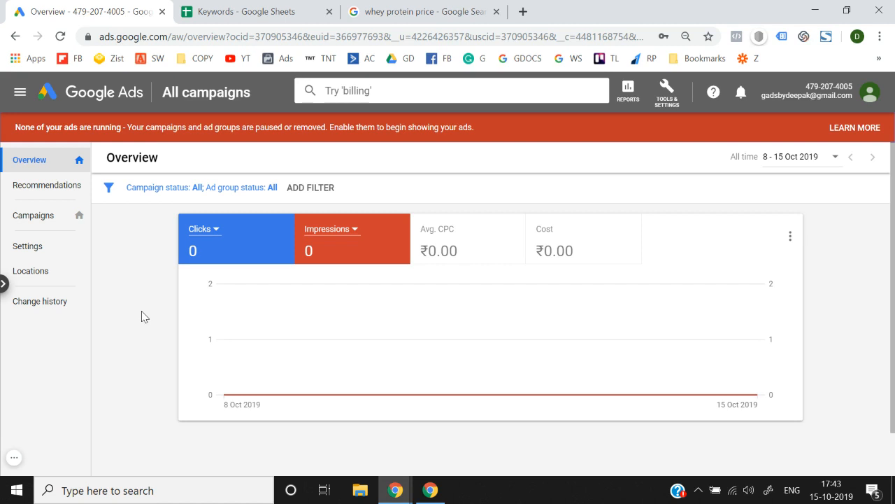
left_click(670, 104)
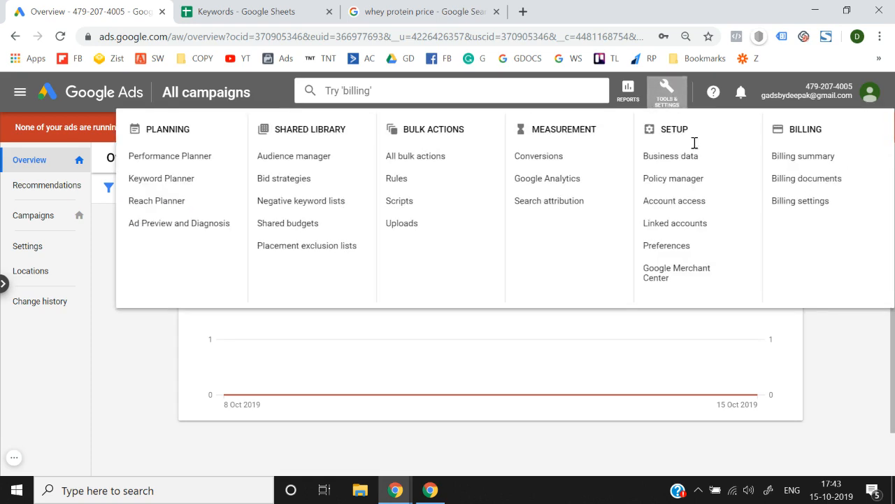
left_click(818, 375)
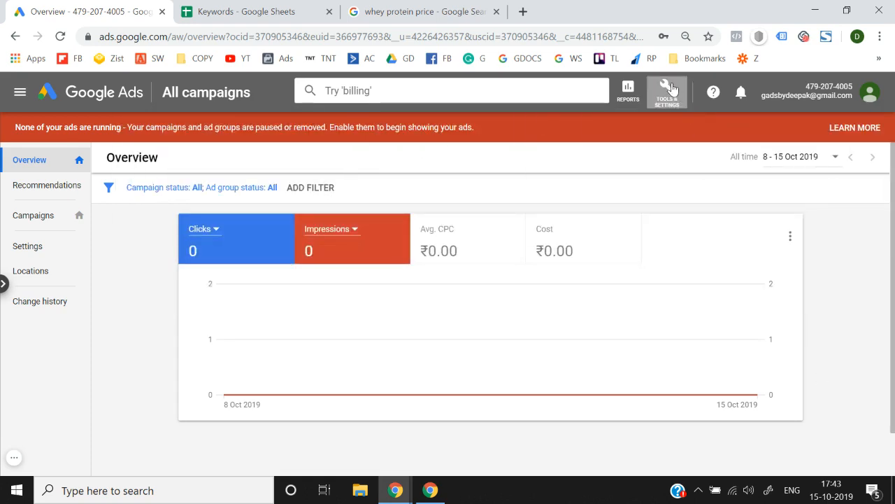
left_click(670, 90)
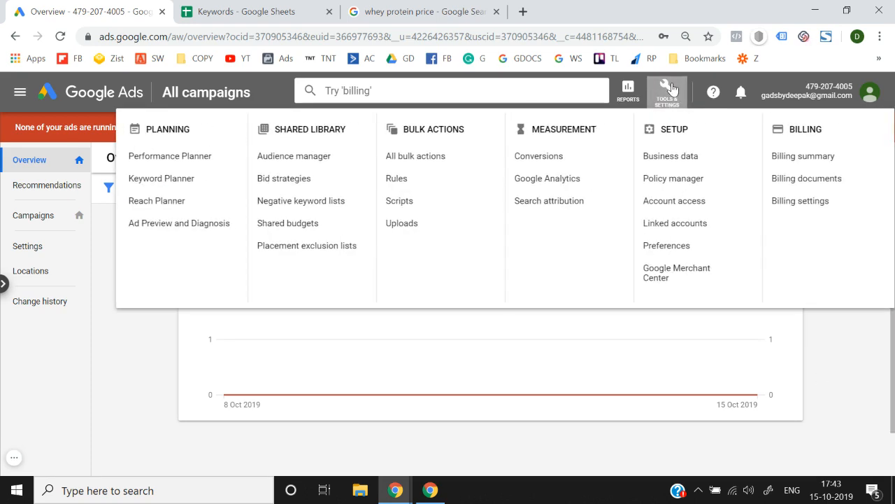
left_click(839, 368)
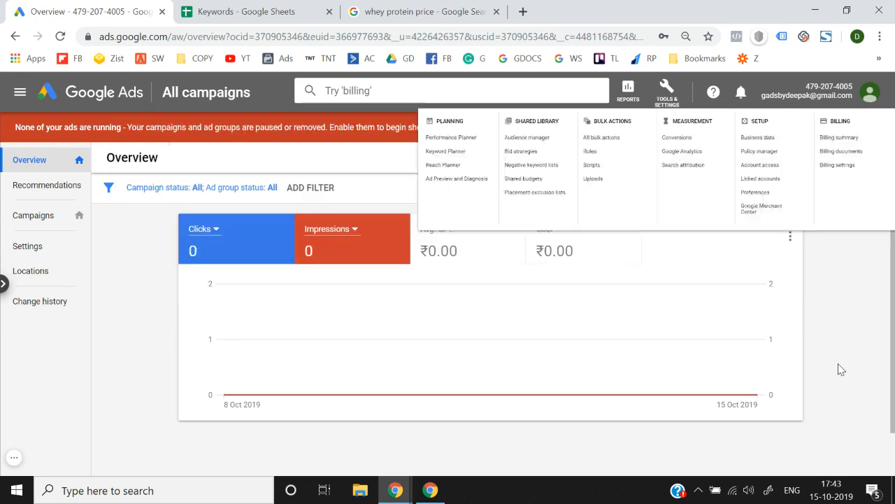
left_click(678, 109)
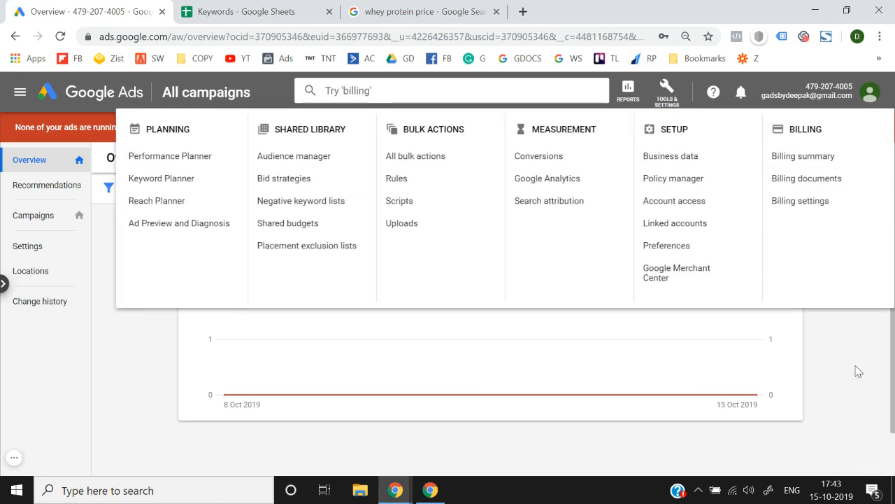
left_click(855, 369)
left_click(668, 85)
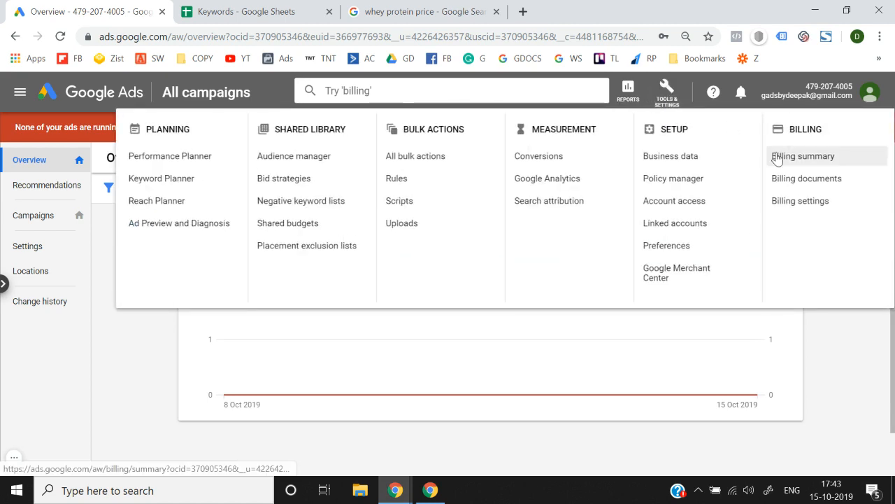
left_click(183, 179)
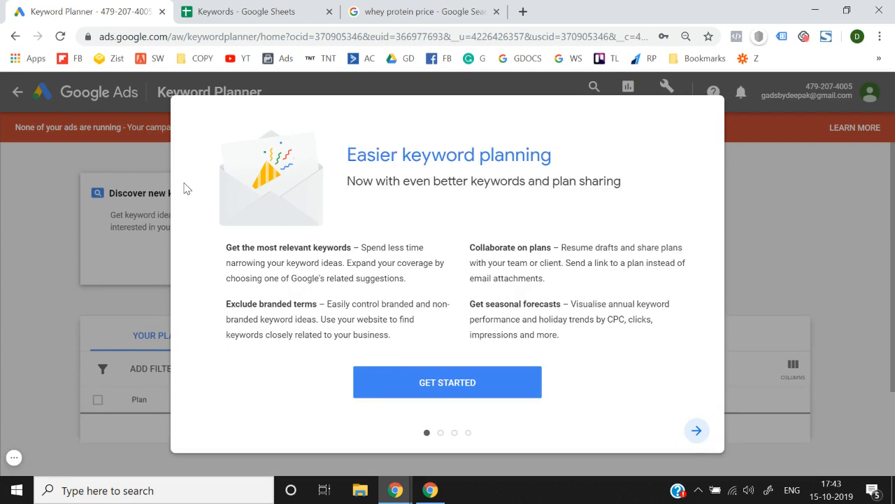
Step: Go through the Keyword Planner introduction to its Seasonal Trends page and get started
left_click(696, 431)
left_click(694, 434)
left_click(695, 435)
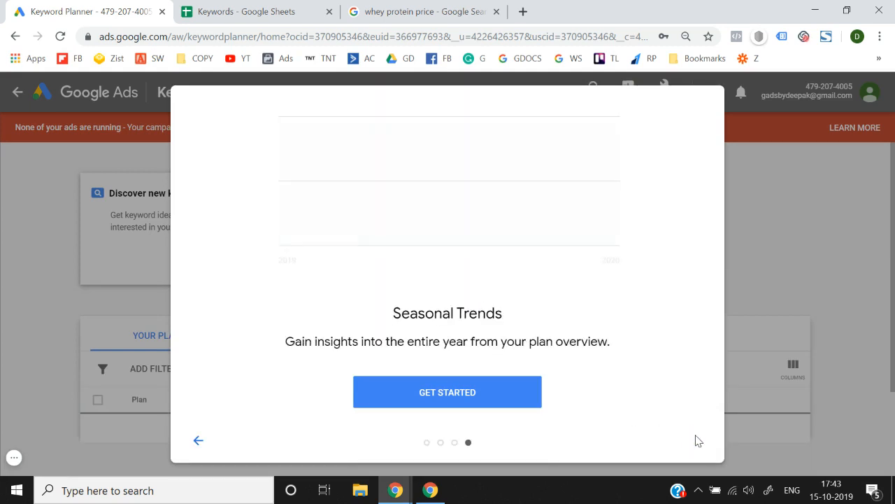
left_click(487, 392)
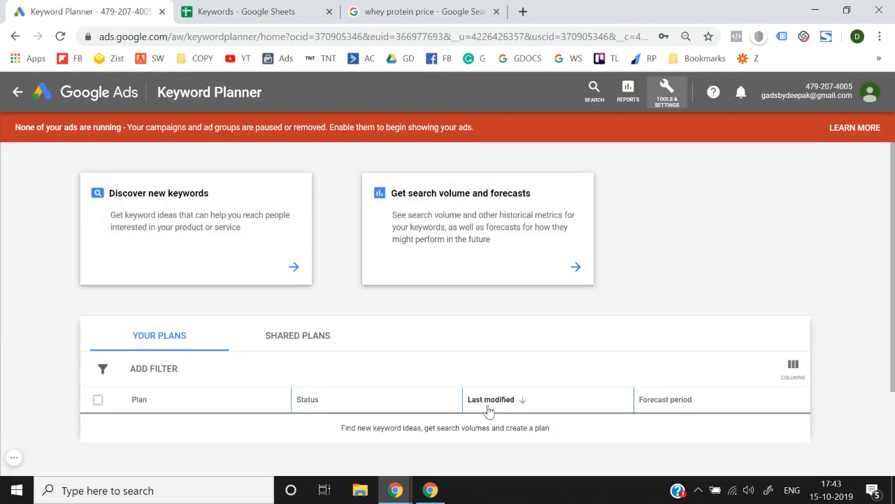
Step: Open Discover new keywords and add "protein powder" as the starting keyword
scroll(68, 286, "down", 2)
scroll(68, 286, "up", 2)
left_click(176, 231)
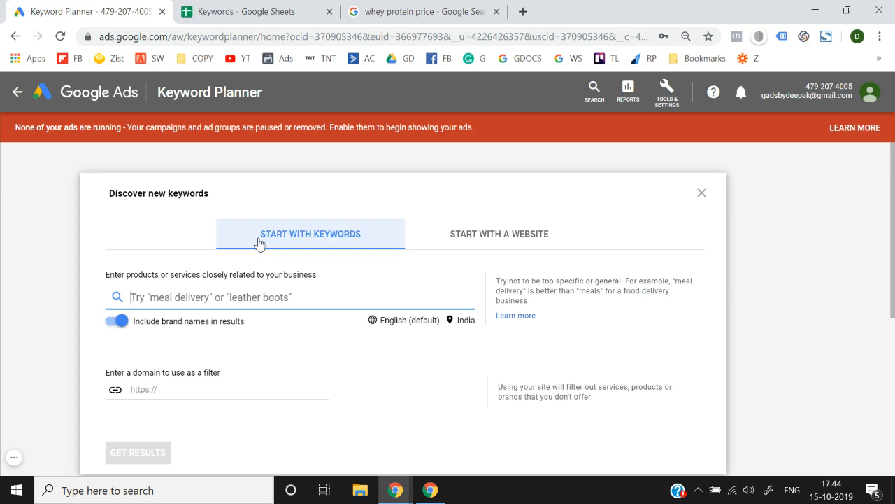
scroll(258, 291, "down", 1)
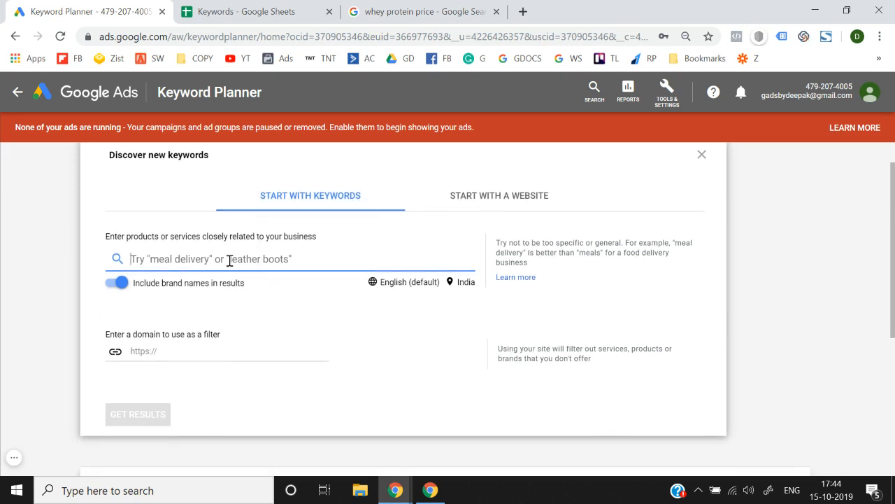
type("ro")
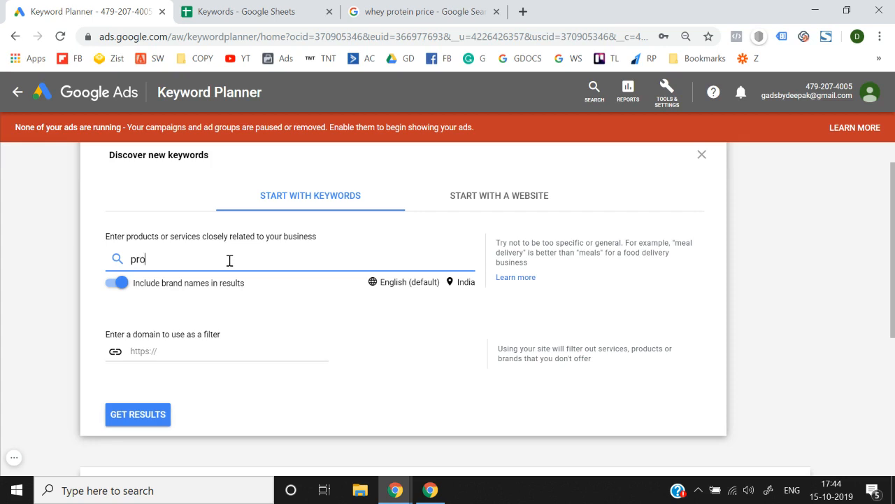
type("tein powder")
key("Return")
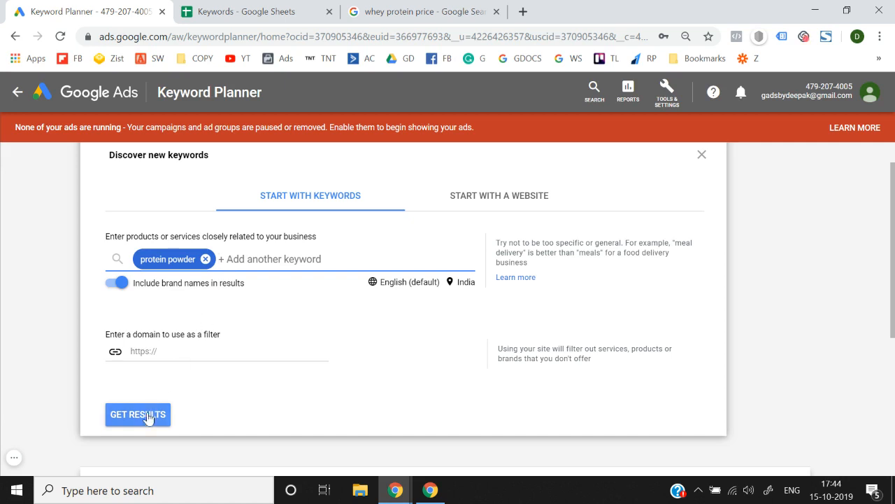
Step: Get the keyword ideas for "protein powder" and dismiss the tip about adding keywords to the plan
left_click(143, 418)
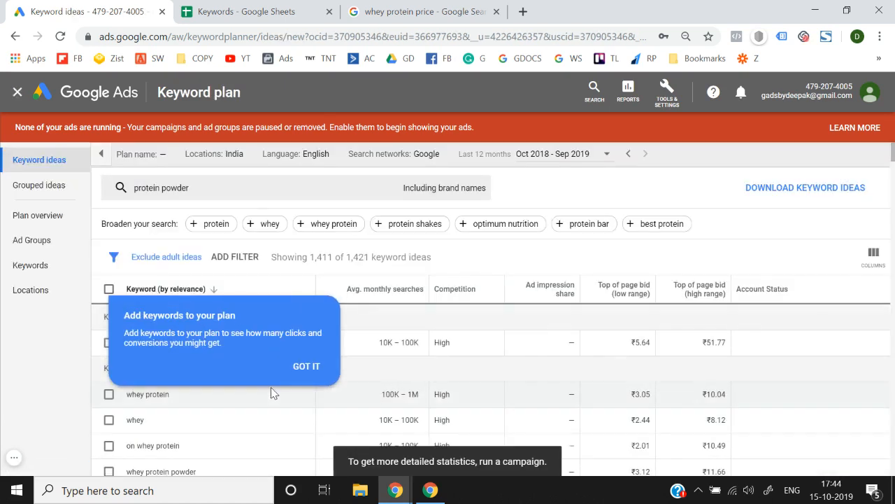
left_click(307, 366)
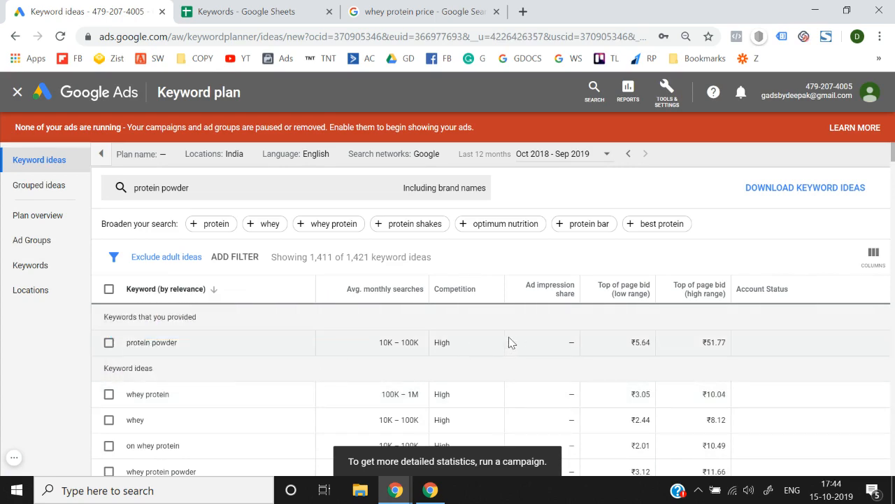
scroll(512, 343, "down", 1)
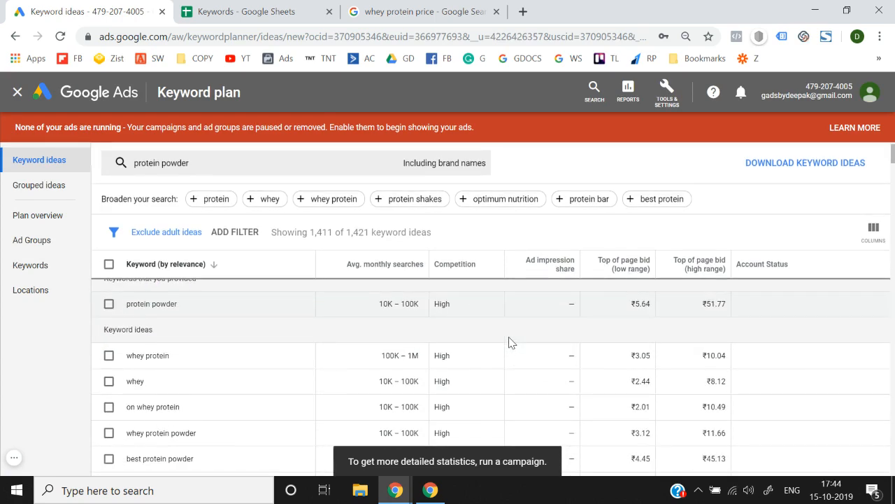
scroll(512, 343, "up", 1)
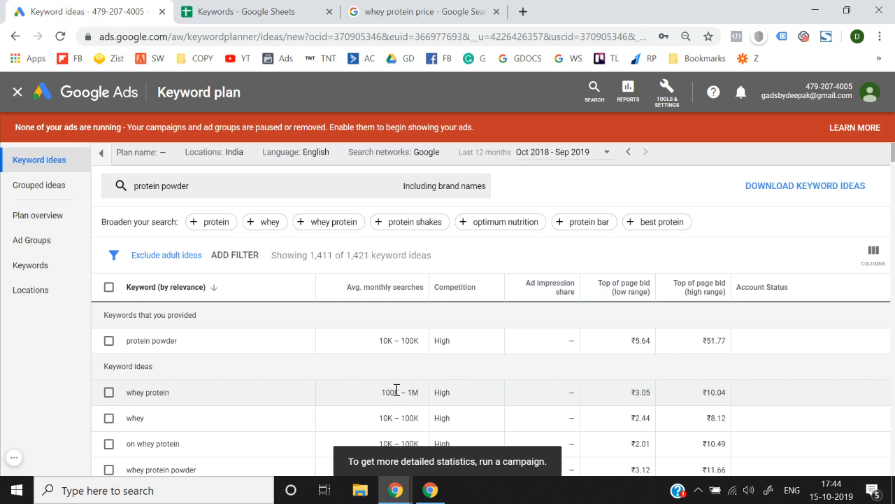
Step: Examine the average monthly searches for "protein powder" and "whey protein" by highlighting their ranges
scroll(394, 363, "down", 3)
scroll(402, 349, "up", 2)
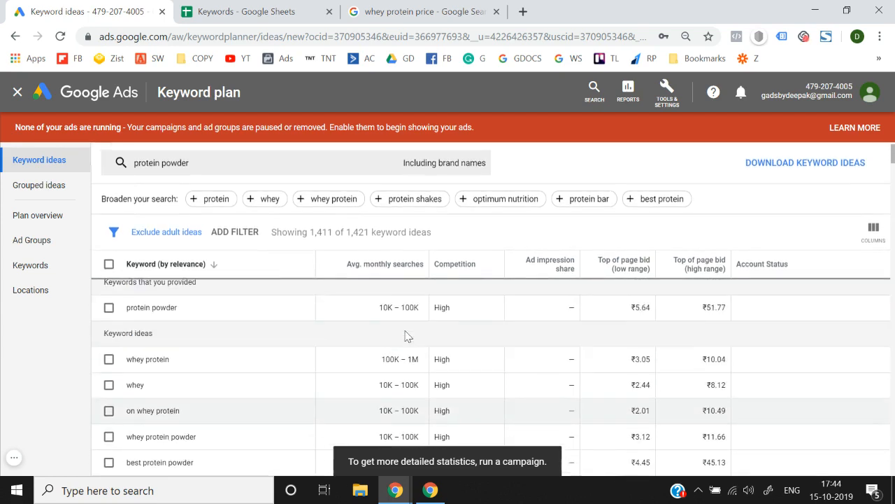
scroll(407, 336, "up", 1)
left_click_drag(378, 342, 426, 352)
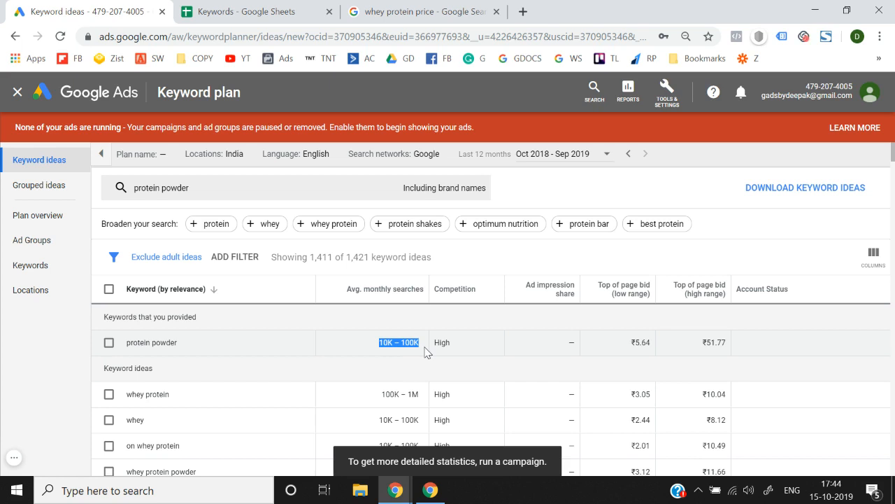
scroll(425, 352, "down", 1)
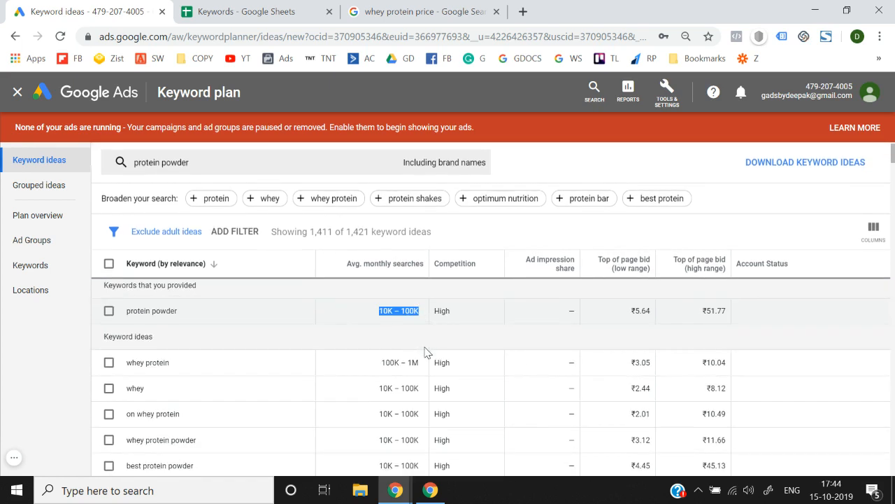
double_click(391, 363)
triple_click(396, 365)
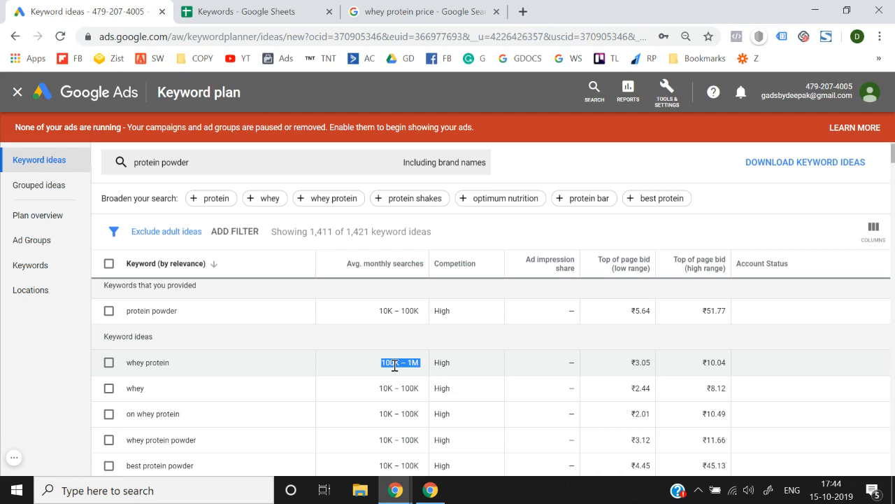
Step: Skim the relevance-sorted keyword ideas as far as the protein powder variants for men and women
scroll(395, 365, "down", 3)
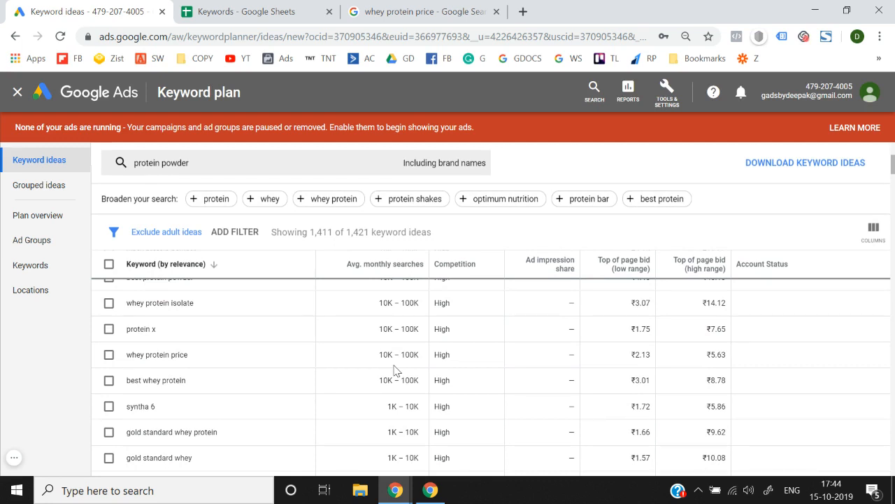
scroll(396, 370, "up", 4)
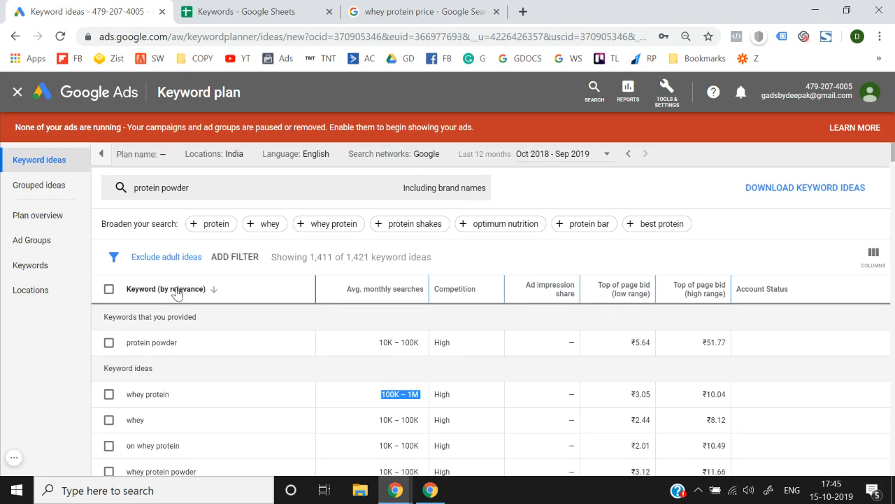
scroll(231, 435, "down", 3)
scroll(235, 439, "down", 5)
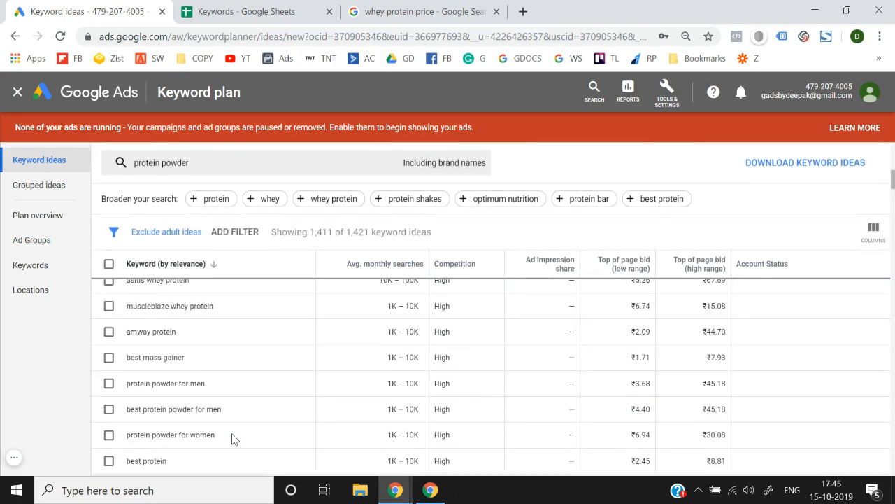
scroll(232, 438, "up", 10)
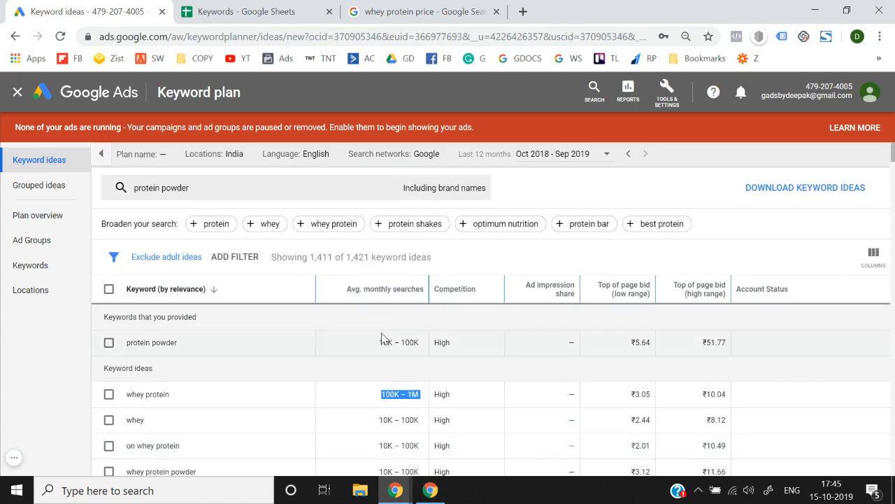
Step: Clear the highlighted search range and read the explanations of the low-range and high-range top of page bid columns
left_click(34, 389)
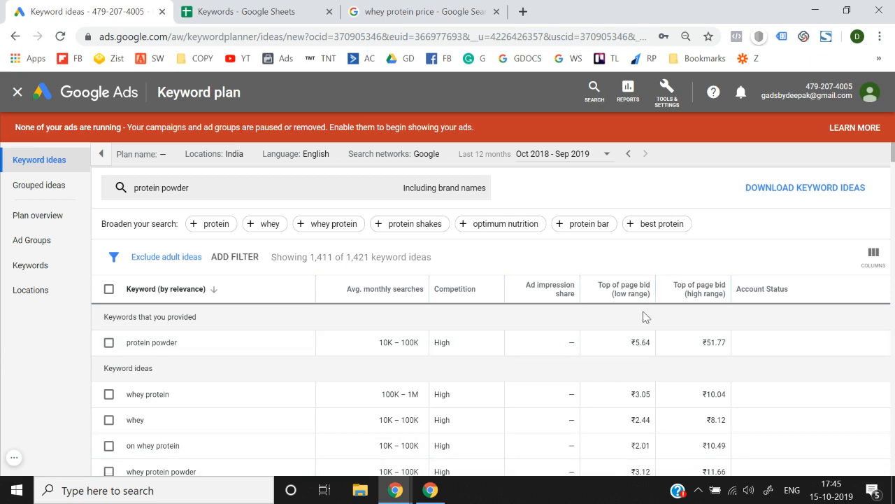
mouse_move(631, 303)
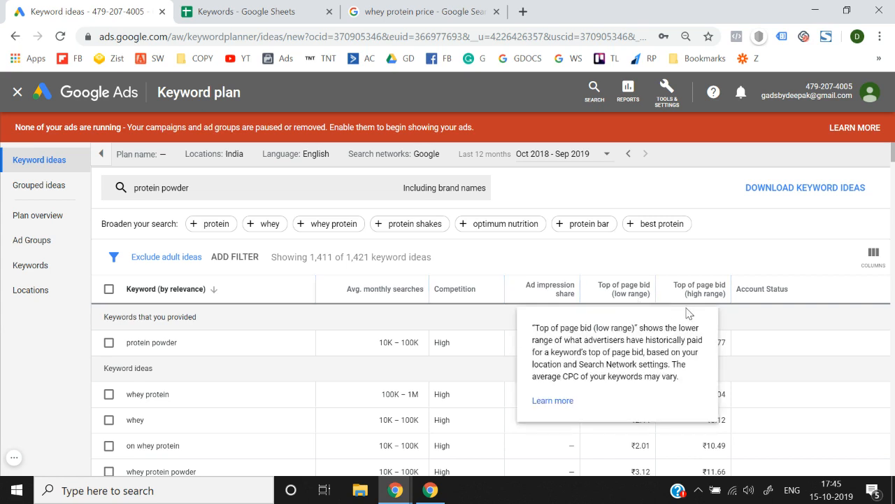
mouse_move(704, 302)
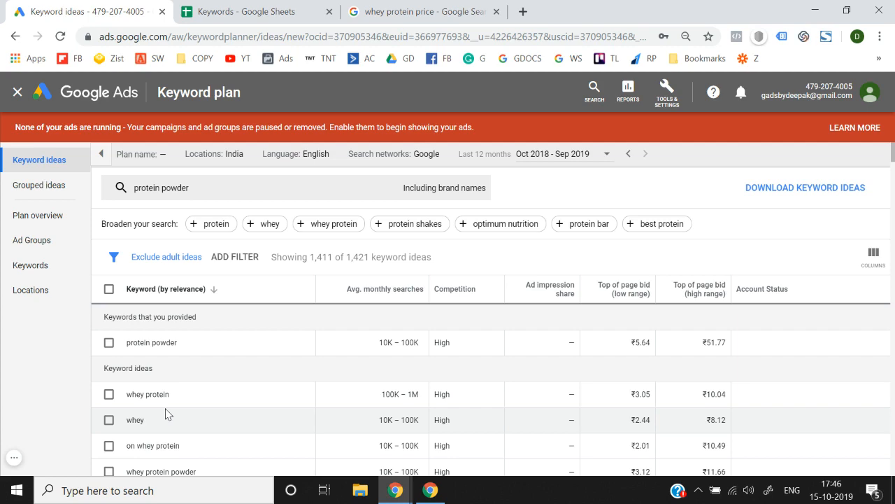
Step: Read through the keyword ideas from "whey protein" to "muscletech whey protein" with their monthly searches and bids
scroll(167, 416, "down", 2)
scroll(167, 414, "up", 2)
scroll(167, 415, "down", 1)
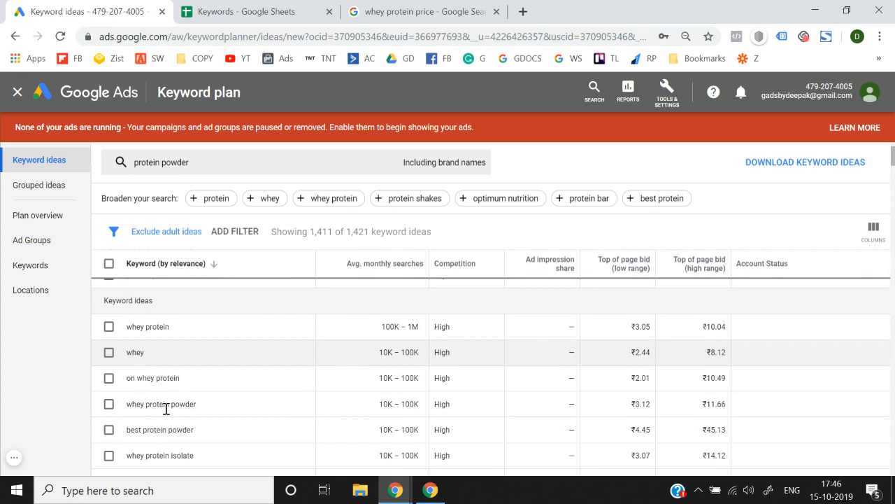
scroll(166, 411, "down", 1)
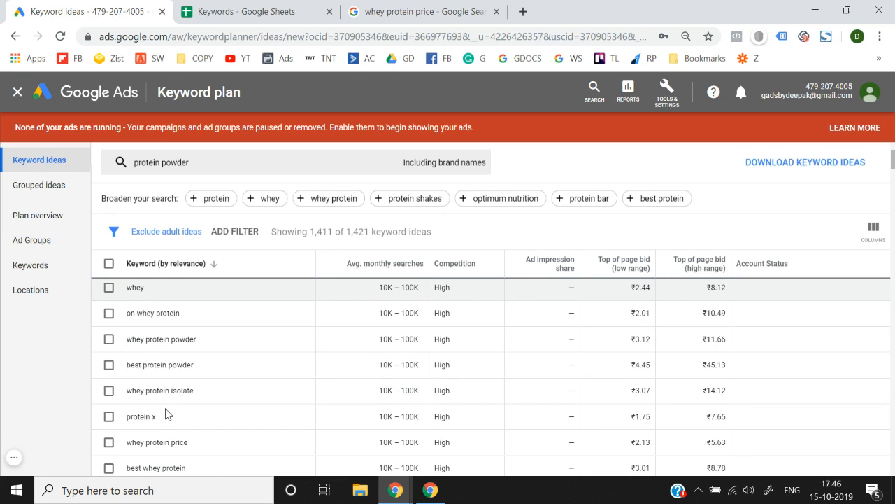
scroll(166, 414, "down", 1)
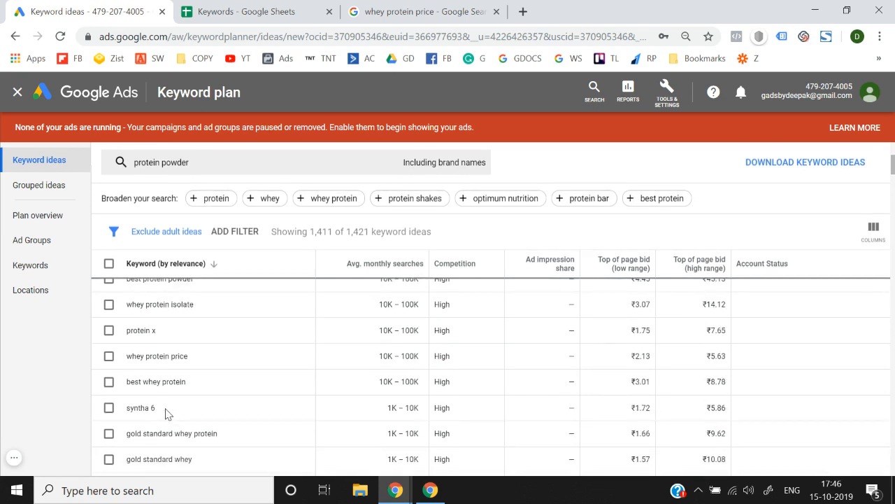
right_click(166, 414)
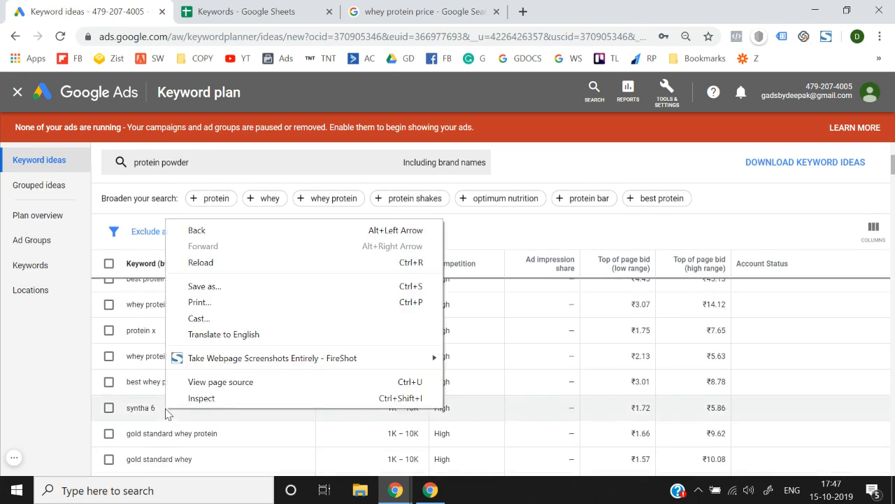
scroll(139, 406, "down", 2)
left_click(39, 385)
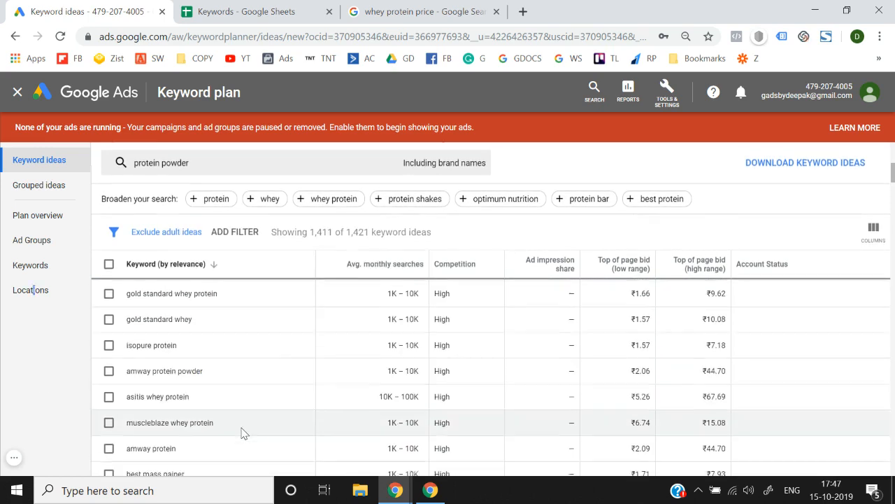
scroll(242, 429, "down", 3)
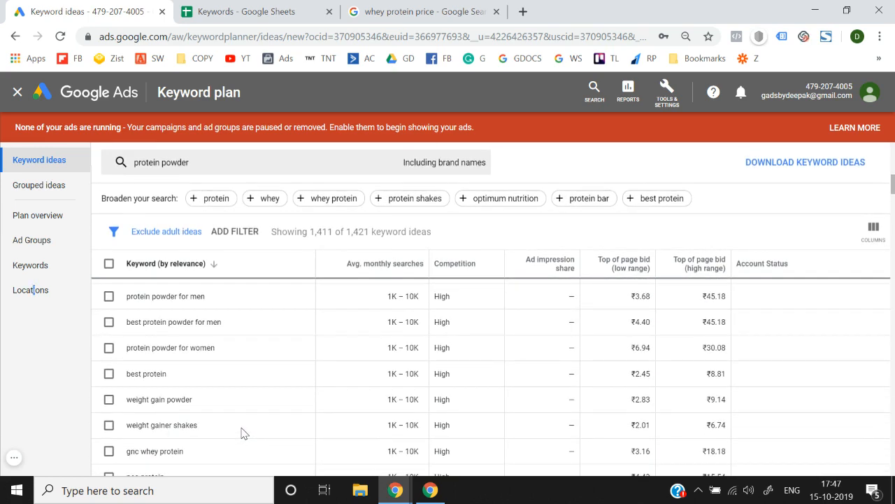
scroll(242, 433, "down", 3)
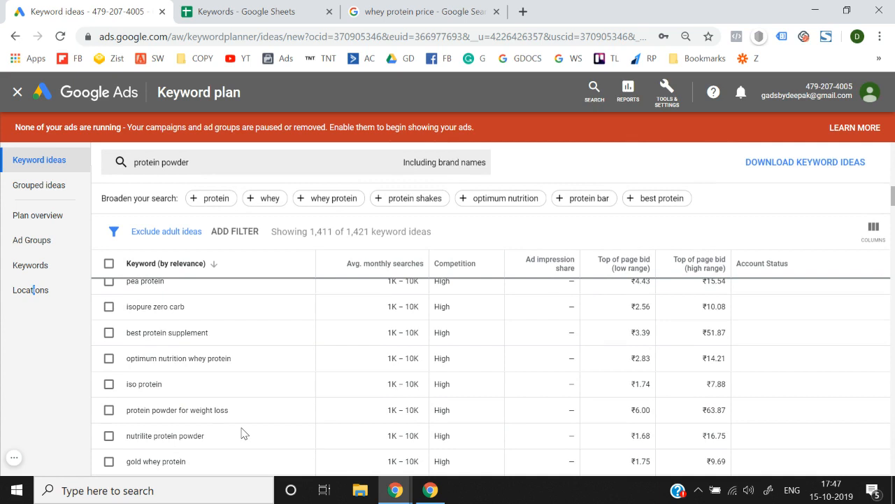
scroll(242, 433, "down", 1)
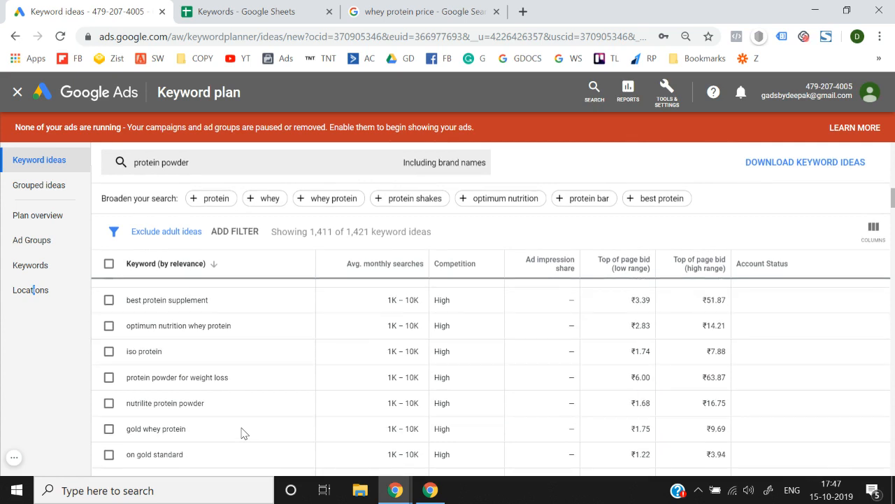
scroll(242, 433, "down", 1)
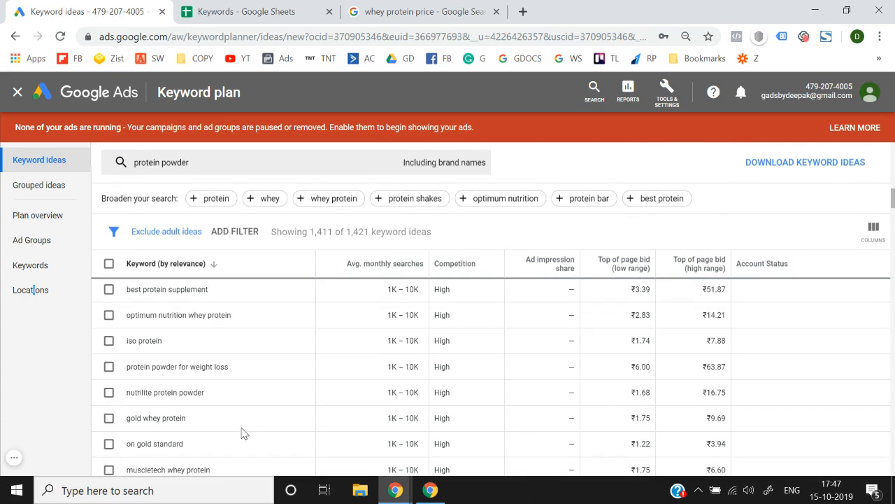
Step: Review the keyword ideas again from the start of the list as far as "optimum nutrition whey protein"
scroll(242, 433, "up", 8)
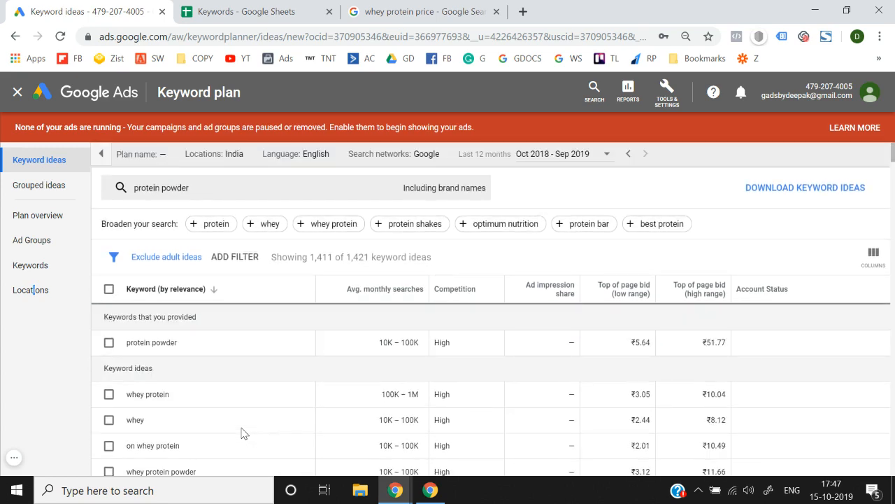
scroll(270, 350, "down", 3)
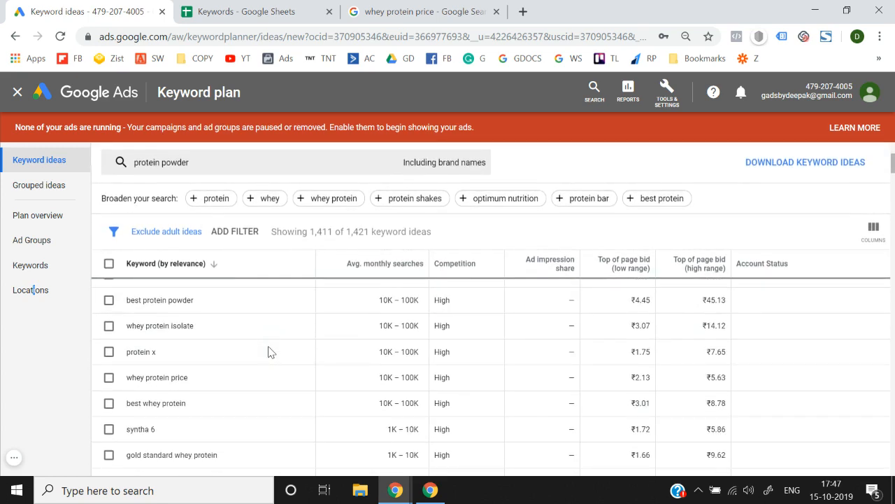
scroll(271, 351, "down", 3)
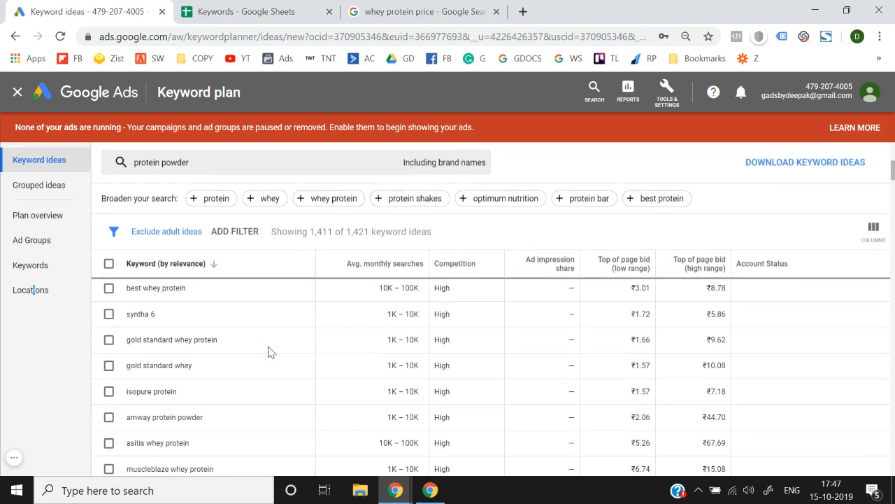
scroll(271, 352, "down", 1)
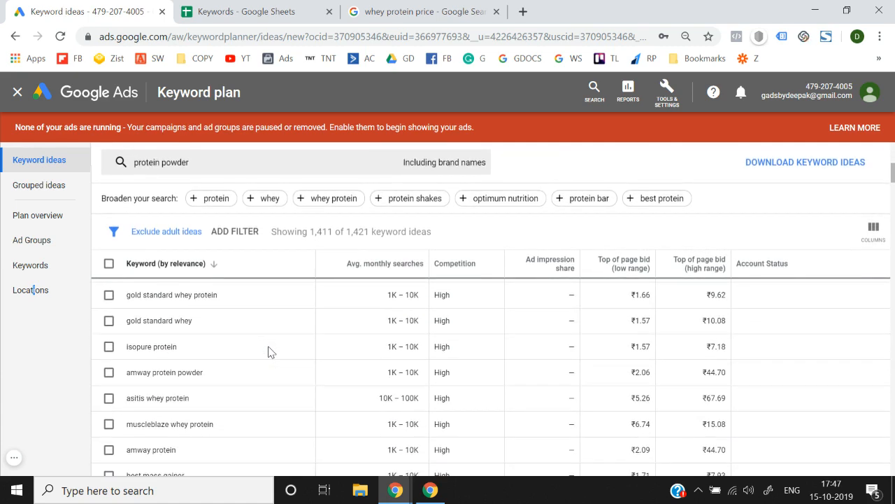
scroll(271, 352, "down", 2)
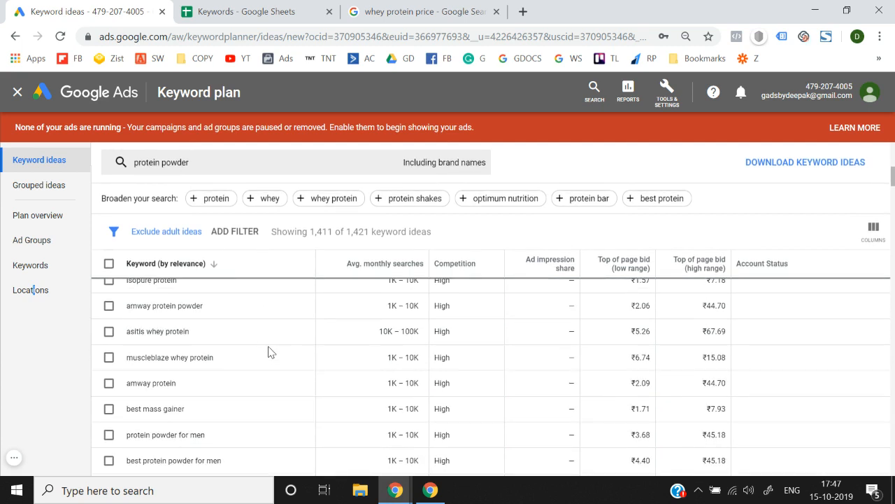
scroll(272, 351, "down", 3)
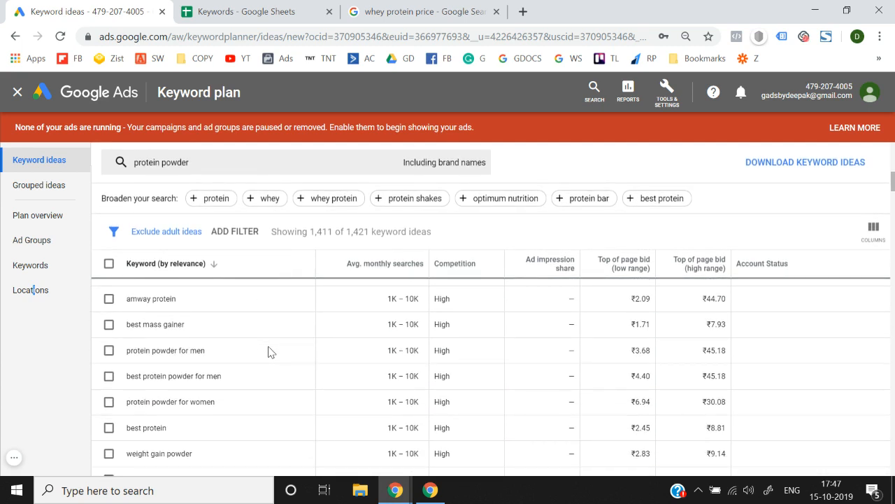
scroll(272, 352, "down", 1)
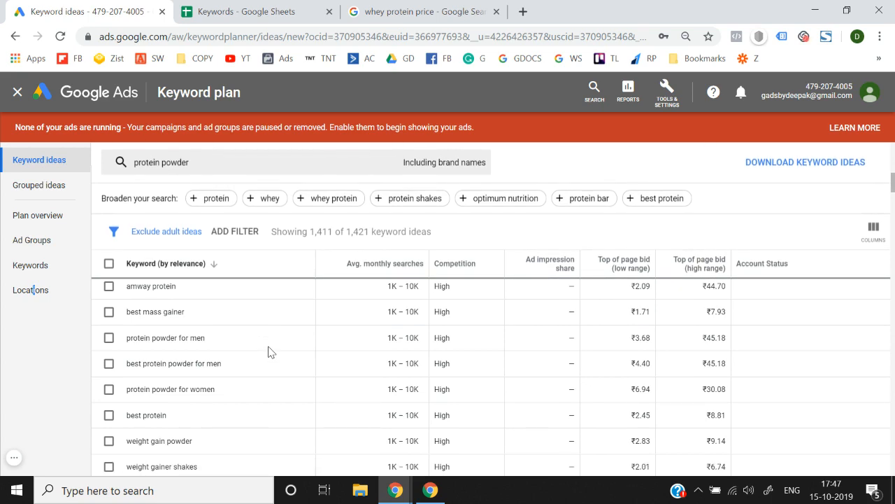
scroll(271, 352, "down", 2)
scroll(272, 352, "down", 1)
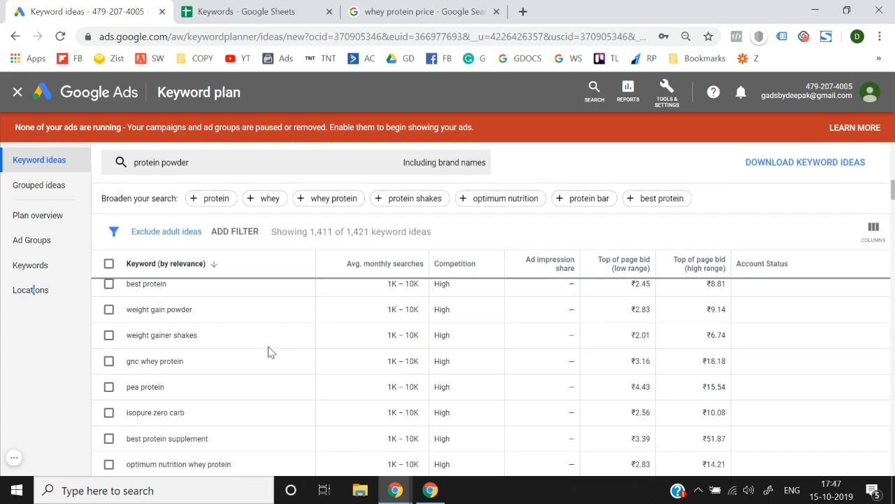
scroll(272, 352, "up", 7)
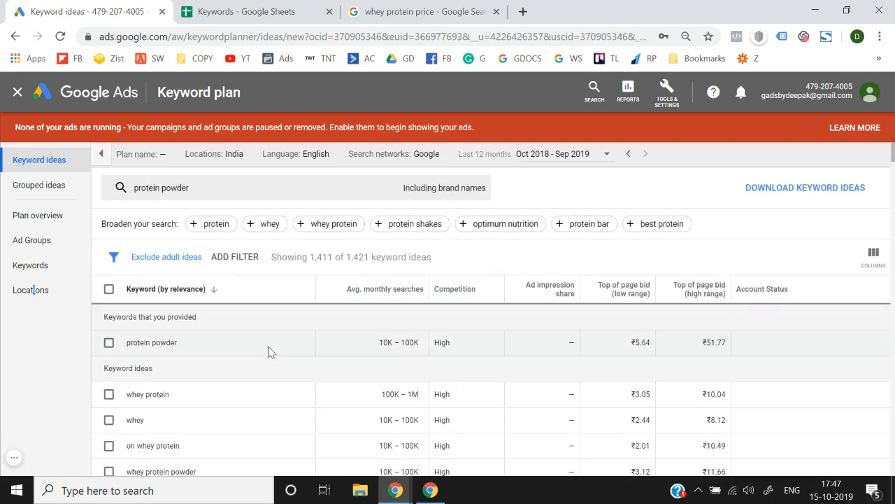
Step: Try selecting all keyword ideas on the page, clear the selection, and check ideas further down the list
left_click(108, 290)
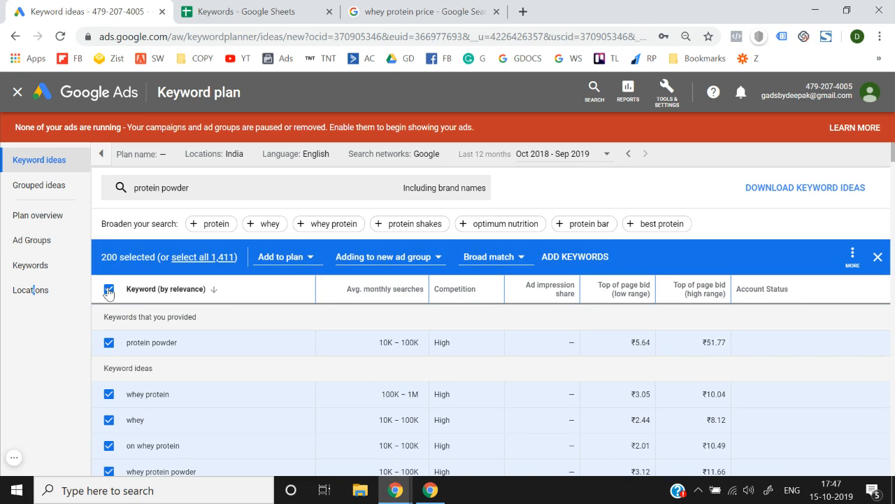
left_click(108, 290)
left_click(108, 289)
left_click(109, 289)
left_click(108, 289)
left_click(108, 290)
scroll(266, 385, "down", 10)
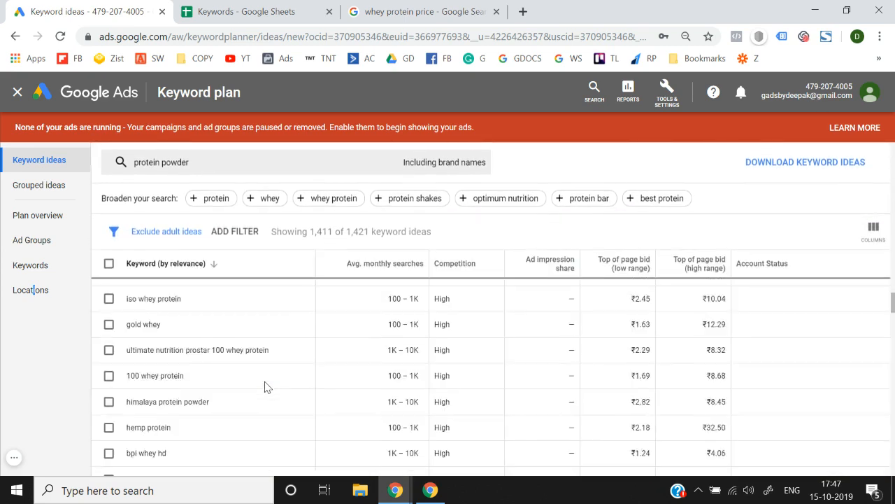
Step: Download all 1,411 keyword ideas as a CSV file and open the downloaded Keyword Stats file in Excel
scroll(266, 386, "up", 10)
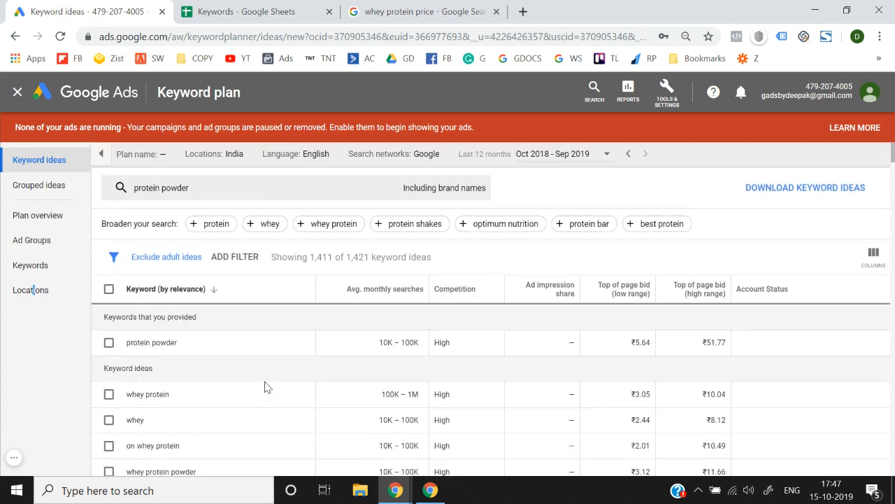
left_click(108, 290)
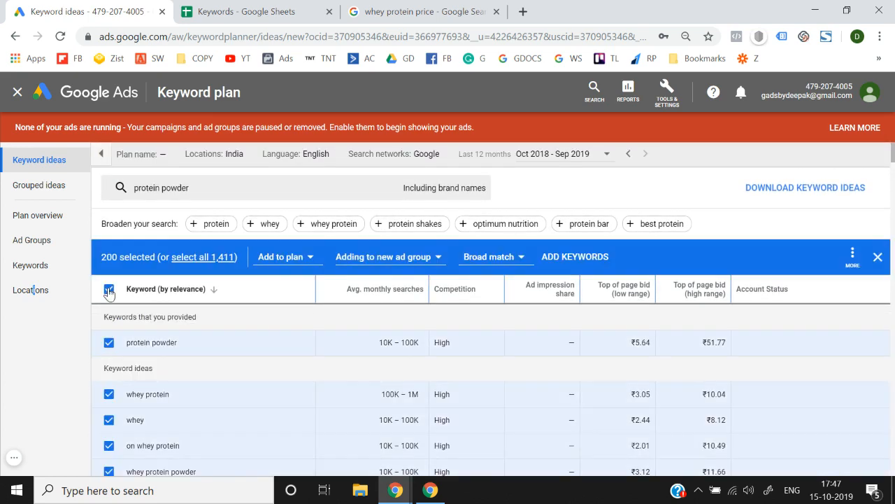
left_click(207, 258)
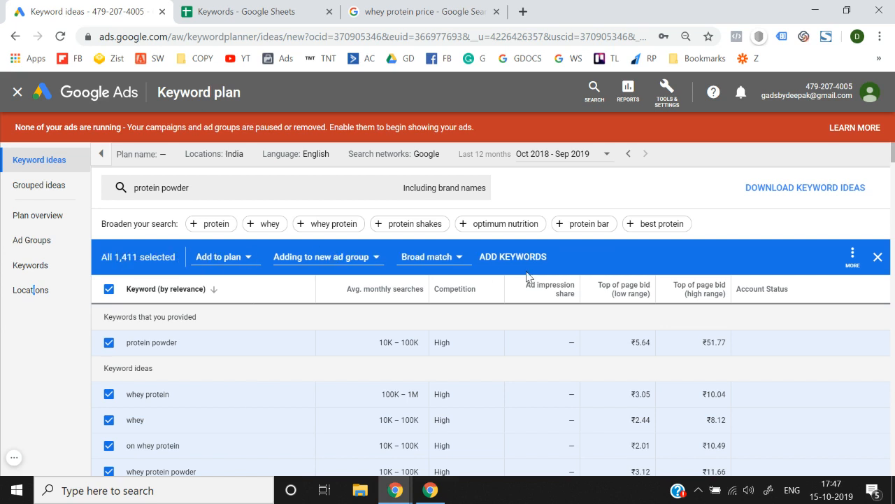
left_click(785, 190)
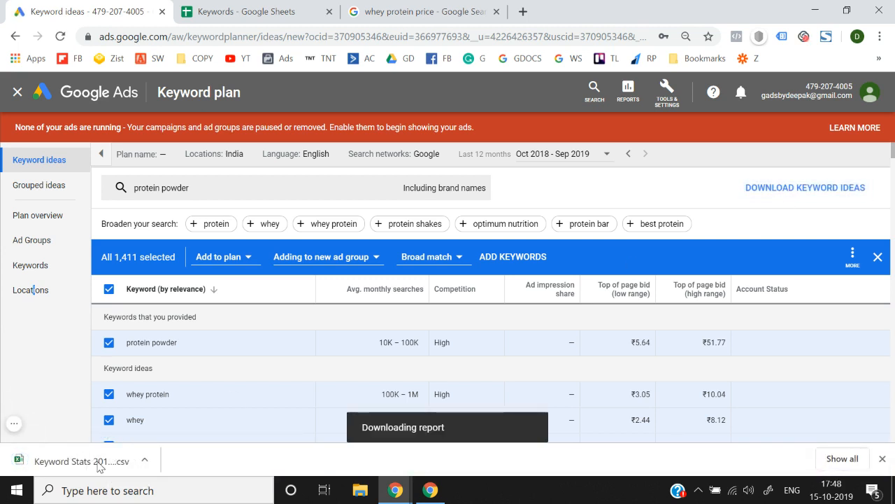
left_click(100, 467)
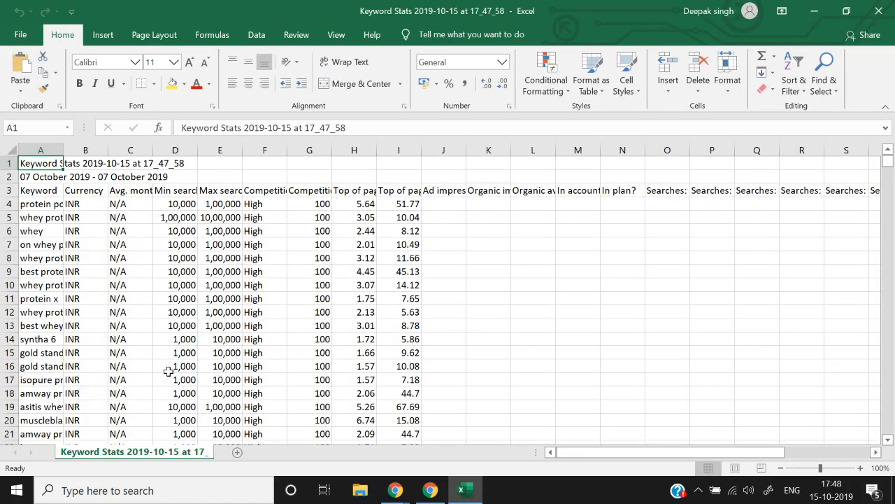
Step: Select the whole Keyword Stats sheet and autofit its column widths to the contents
left_click(169, 368)
key("ctrl+a")
key("alt+h")
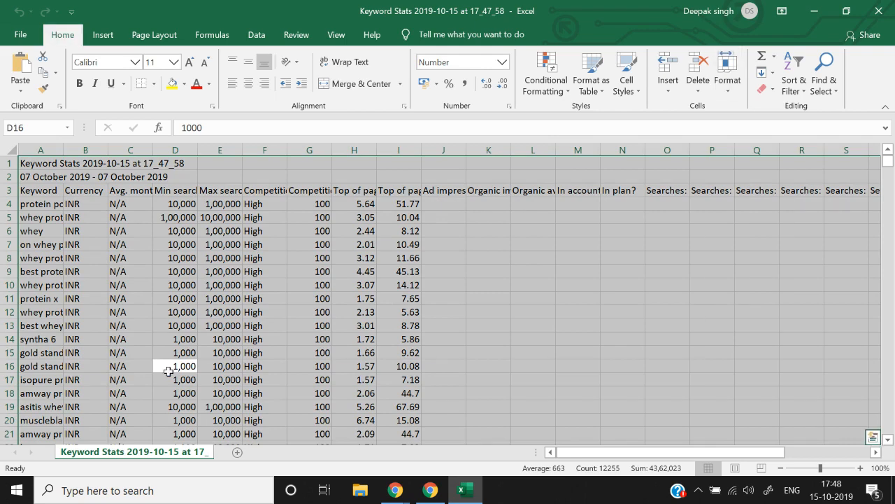
key("o")
key("i")
Step: Delete the first two rows, holding the report title and date range, above the column headers
key("Left")
key("Left")
key("Left")
key("ctrl+Home")
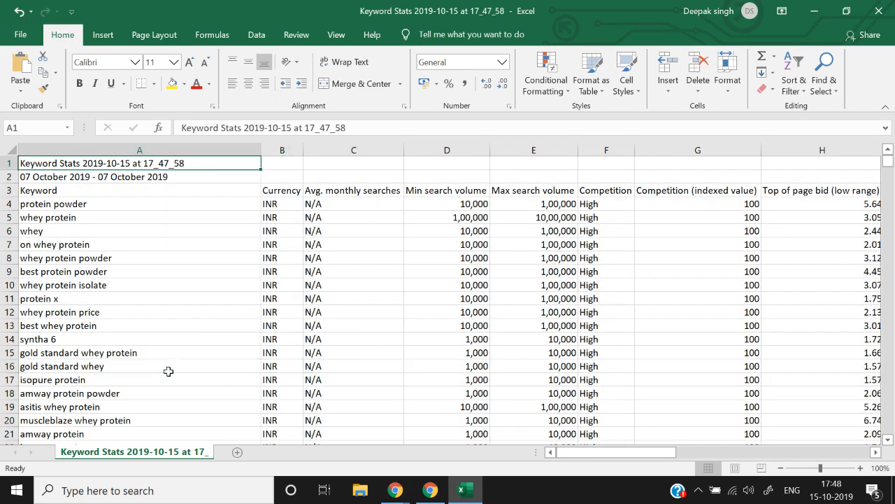
key("shift+space")
key("shift+Down")
key("ctrl+minus")
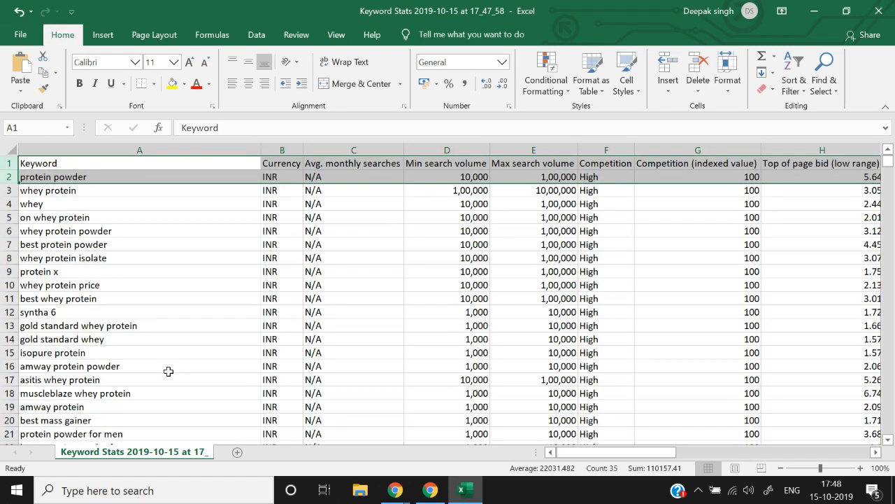
Step: Delete the Currency and Avg. monthly searches columns
key("Right")
key("ctrl+space")
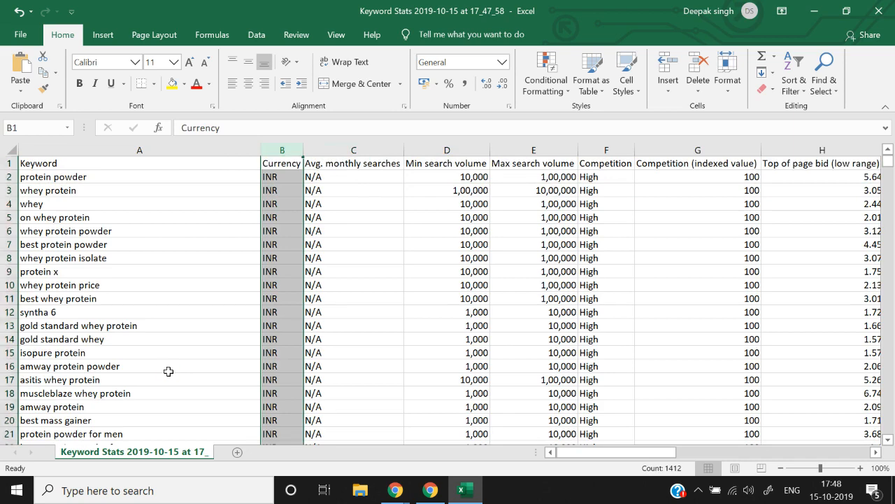
key("ctrl+minus")
key("ctrl+minus")
Step: Delete the Competition and Competition (indexed value) columns
key("Right")
key("Right")
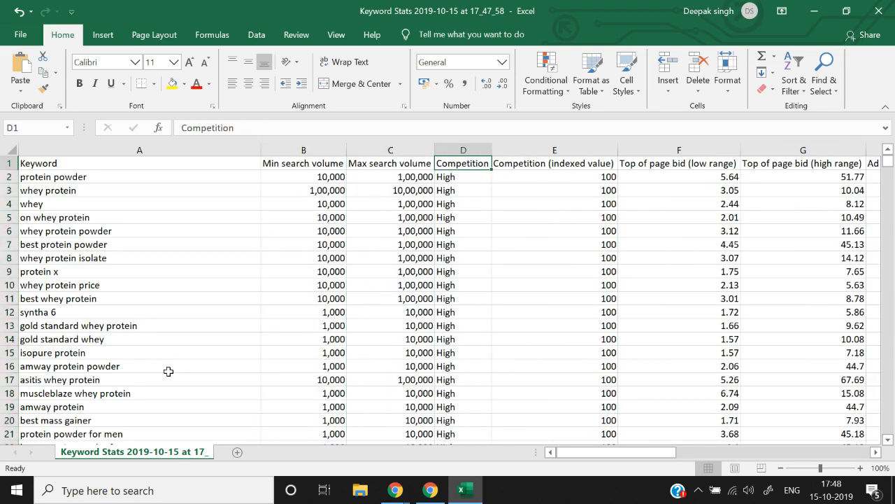
key("ctrl+space")
key("ctrl+minus")
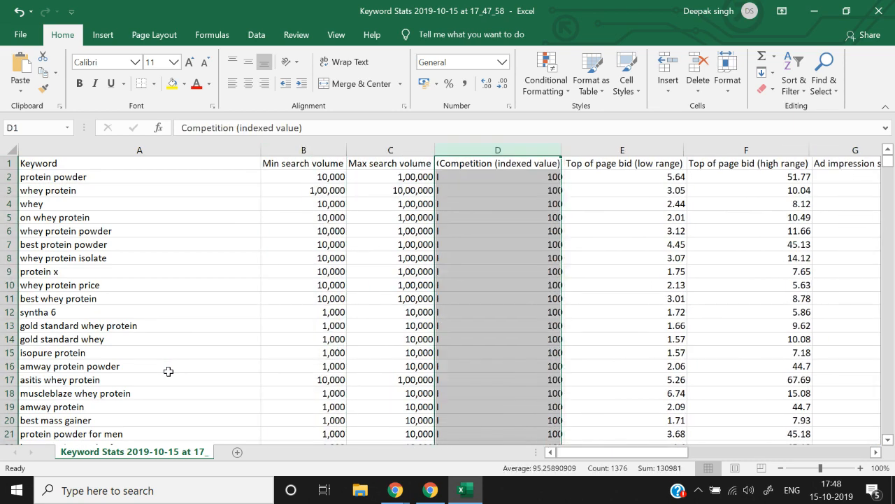
key("ctrl+minus")
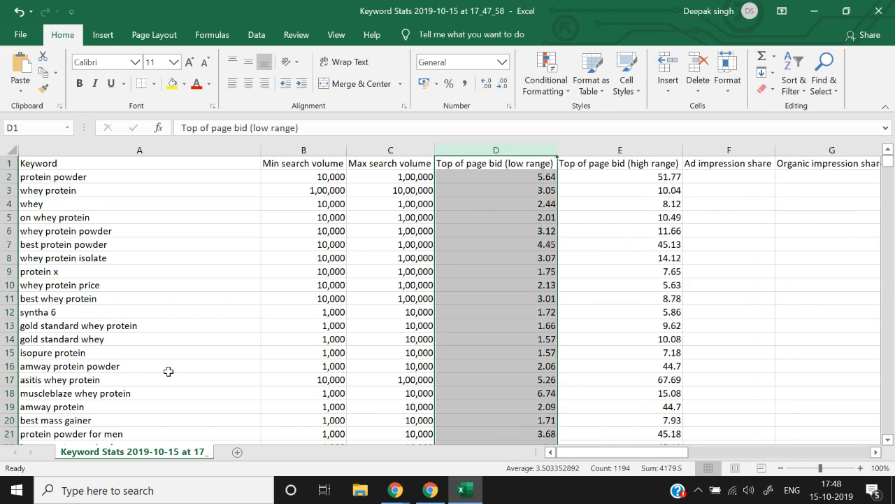
Step: Delete every column after Top of page bid (high range), from Ad impression share through the last monthly Searches column
key("Right")
key("Right")
key("ctrl+space")
key("ctrl+minus")
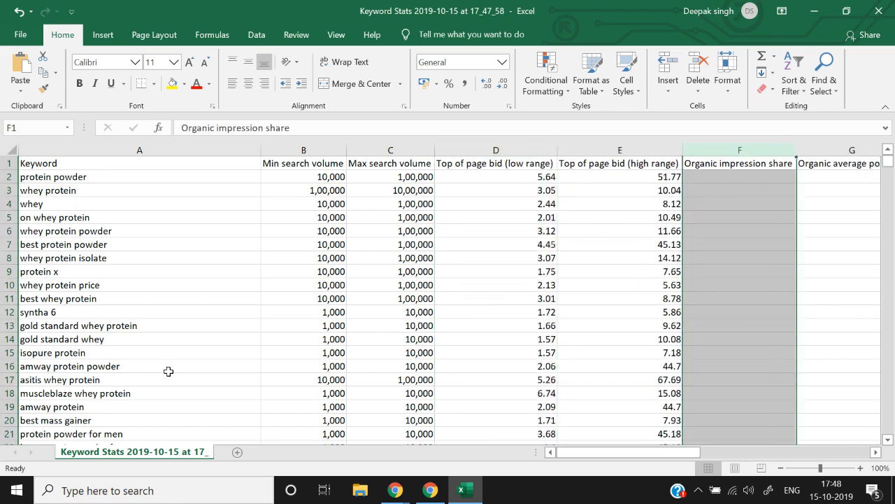
key("ctrl+minus")
key("ctrl+minus")
key("ctrl+minus")
key("ctrl+minus")
key("ctrl+minus")
key("ctrl+minus")
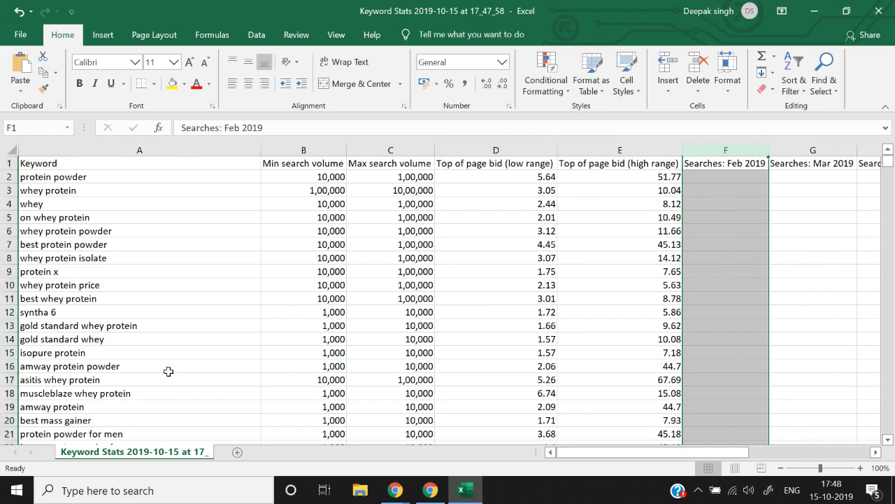
key("ctrl+minus")
key("ctrl+minus")
key("ctrl+minus")
key("ctrl+minus")
key("ctrl+minus")
key("ctrl+minus")
key("ctrl+minus")
key("ctrl+minus")
key("Left")
key("Left")
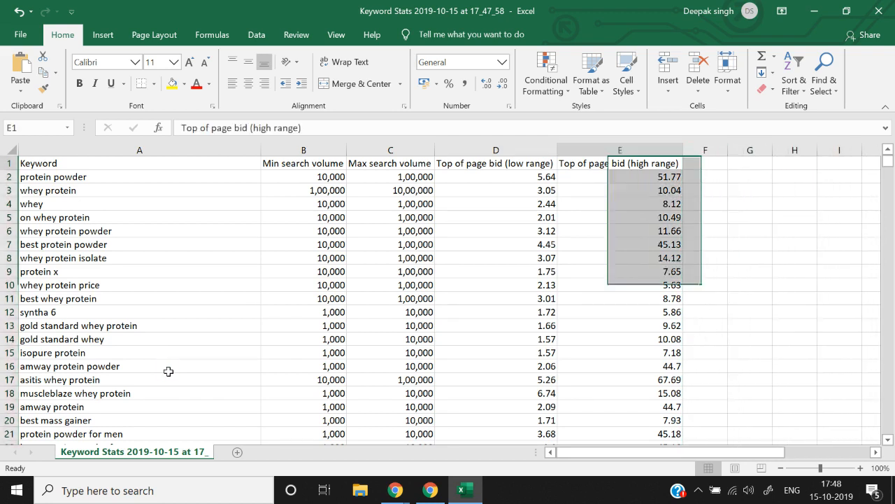
Step: Copy all keywords below the Keyword header and paste them as values into the Google Sheets keyword list, starting at cell A78
key("ctrl+Home")
key("Down")
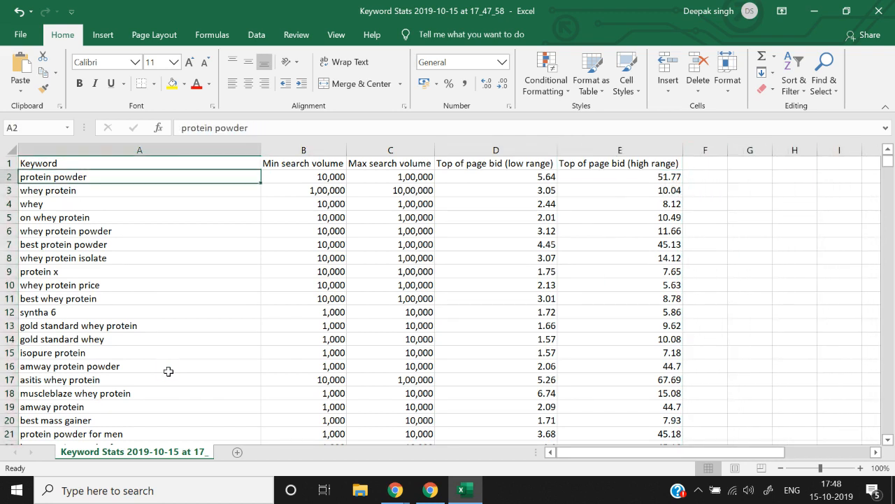
key("ctrl+shift+Down")
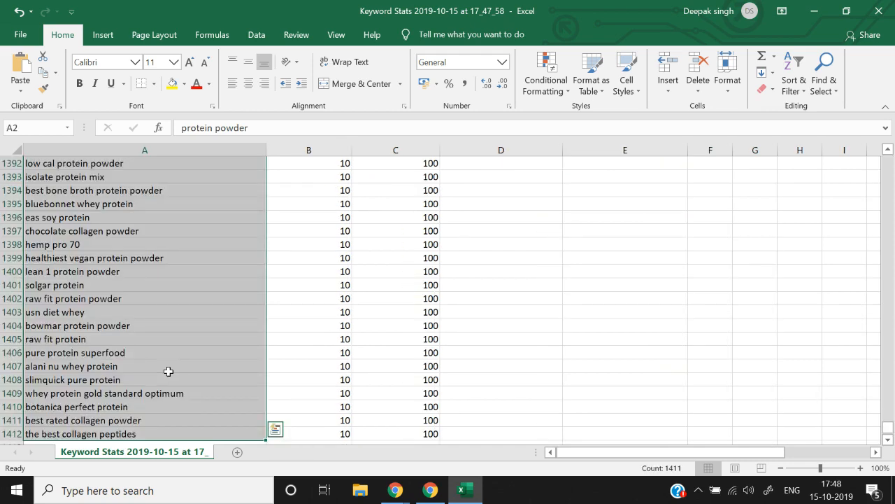
key("ctrl+c")
key("alt+Tab")
left_click(338, 6)
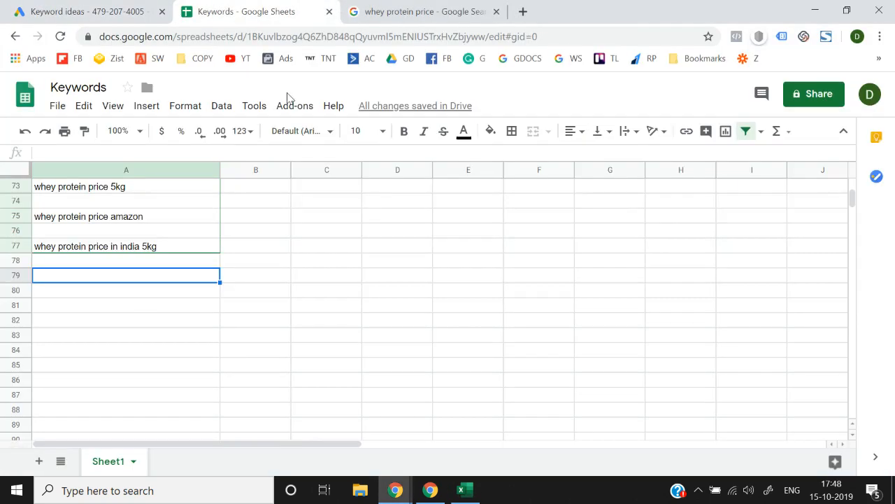
key("Down")
key("Up")
key("Up")
key("alt+e")
key("s")
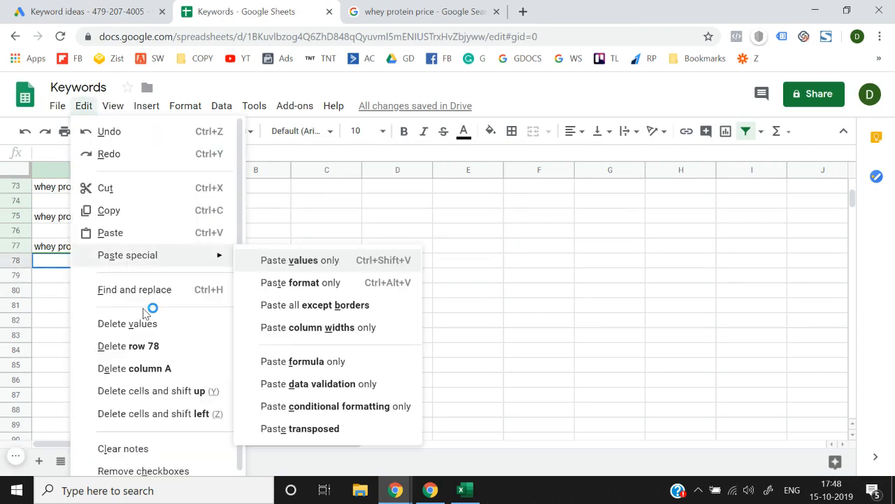
key("v")
Step: Copy the Min search volume and Max search volume headers from Excel into cells B1 and C1 of the Google Sheets list
key("Right")
key("alt+Tab")
key("Escape")
key("Right")
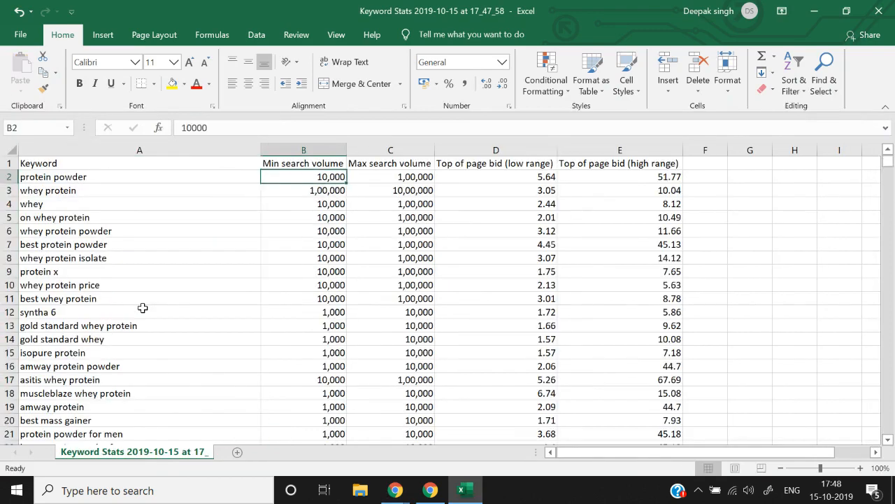
key("Up")
key("Down")
key("alt+Tab")
key("Up")
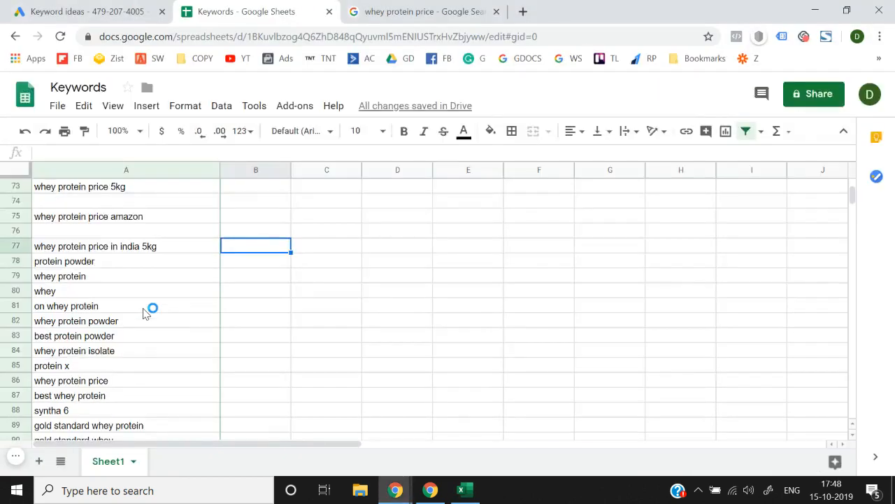
key("ctrl+Up")
key("alt+Tab")
key("Up")
key("shift+Right")
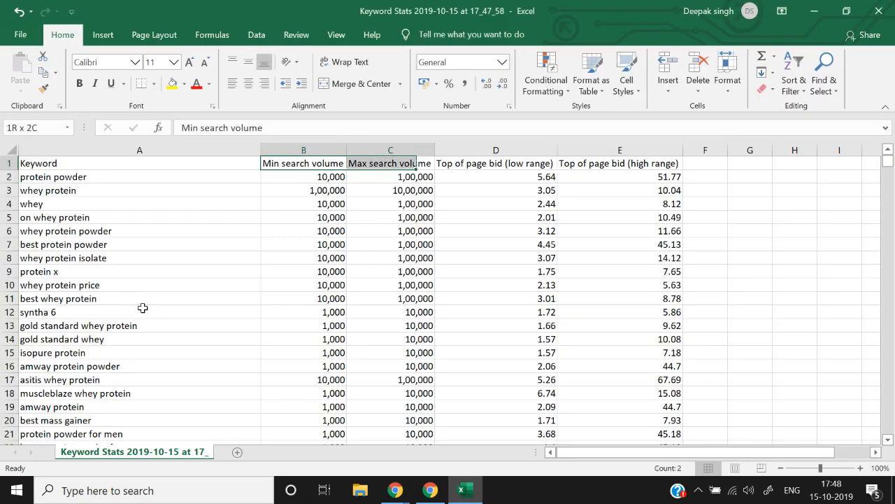
key("ctrl+c")
key("alt+Tab")
key("ctrl+v")
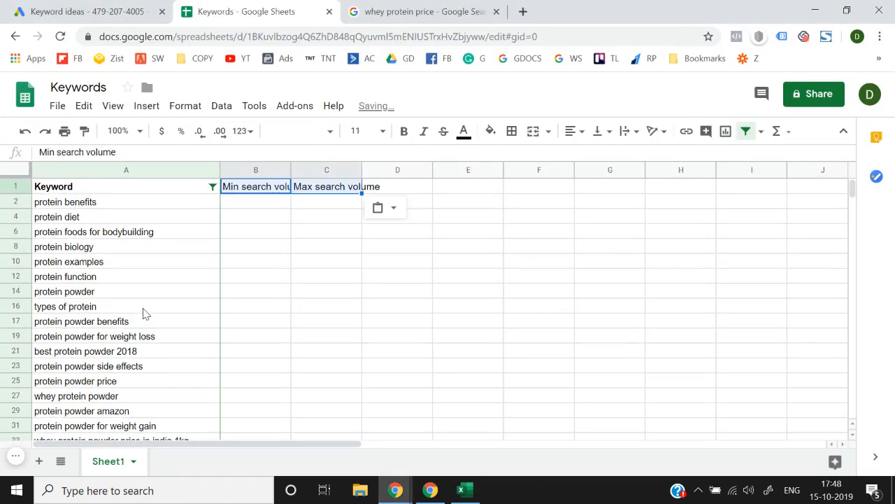
Step: Locate the first of the newly pasted keywords, "protein powder" in row 78, and select the empty cell B78 beside it
key("Down")
key("Up")
key("Left")
key("Right")
key("Down")
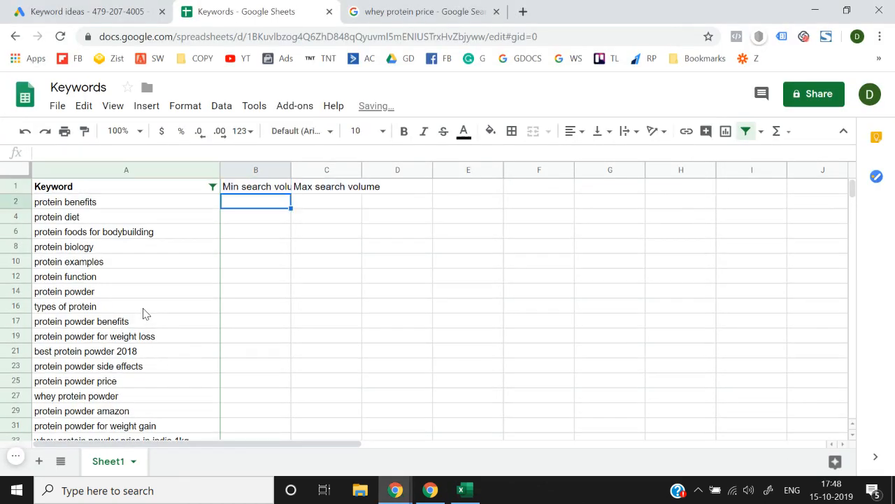
key("ctrl+Down")
key("Left")
key("Up")
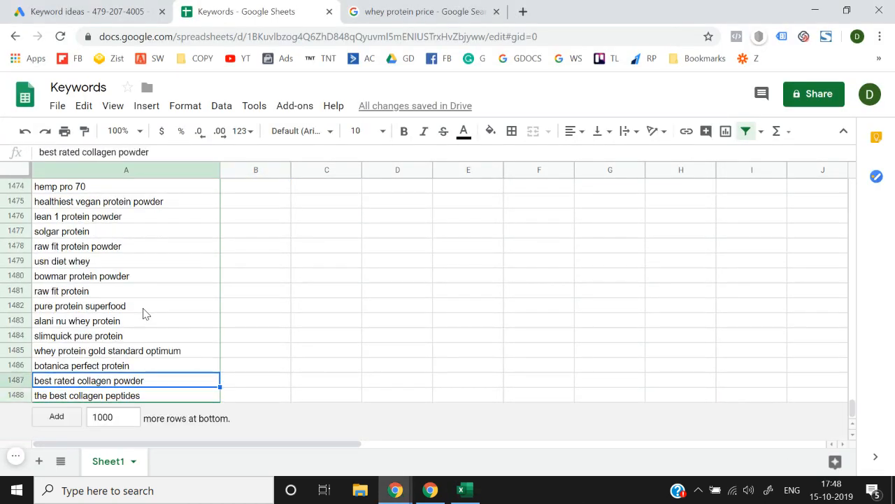
key("Right")
key("ctrl+Up")
key("Down")
key("Down")
key("Down")
key("Down")
key("Down")
key("Down")
key("Down")
key("Down")
key("Down")
key("Down")
key("Down")
key("Down")
key("Down")
key("Down")
key("Down")
key("Down")
key("Down")
key("Down")
key("Down")
key("Down")
key("Down")
key("Down")
key("Down")
key("Down")
key("Down")
key("Down")
key("Down")
key("Down")
key("Down")
key("Down")
key("Down")
key("Down")
key("Down")
key("Down")
key("Down")
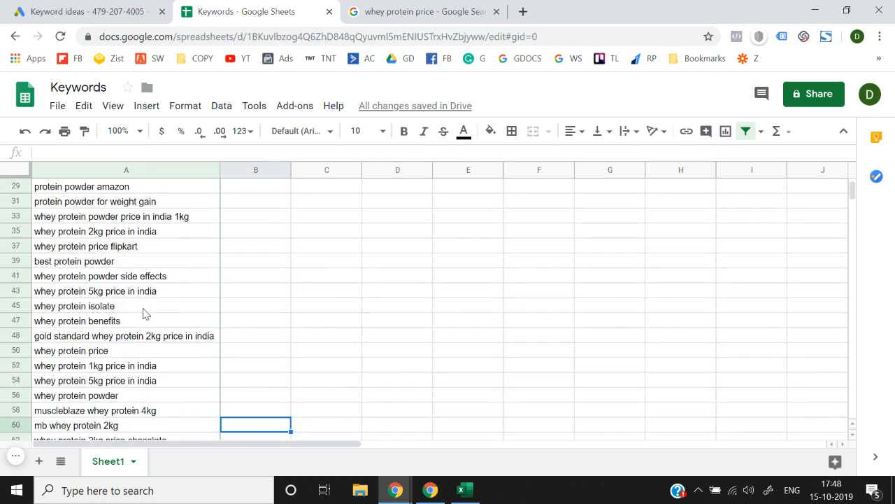
key("Left")
key("Up")
key("Up")
key("Up")
key("Up")
key("Up")
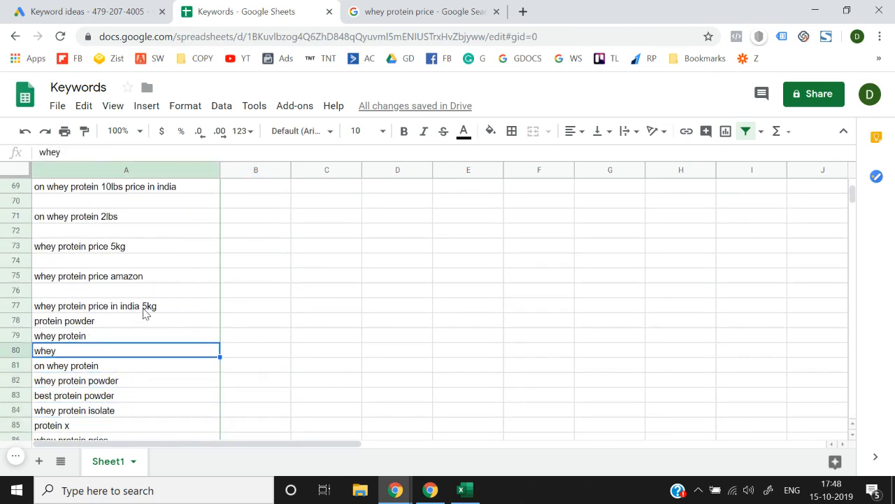
key("Up")
key("Up")
key("Right")
Step: Copy all minimum and maximum search volumes from Excel and paste them as values into Google Sheets, starting at cell B78
key("alt+Tab")
key("Escape")
key("Down")
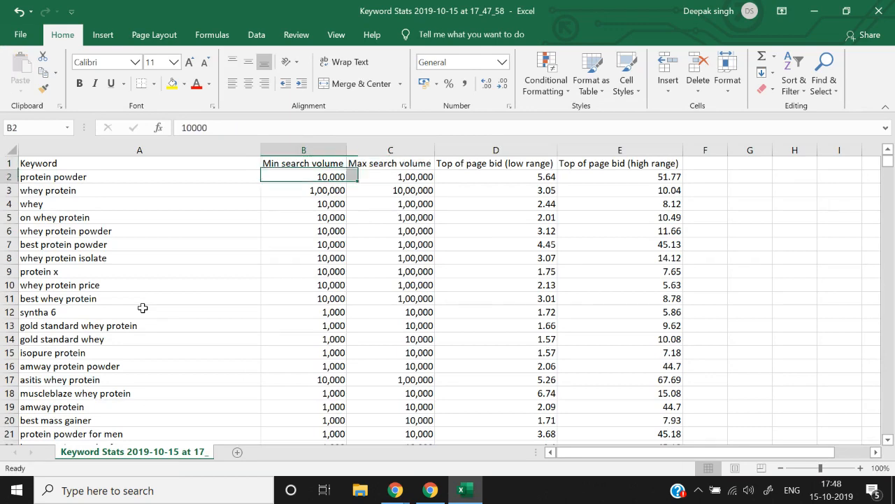
key("shift+Right")
key("ctrl+shift+Down")
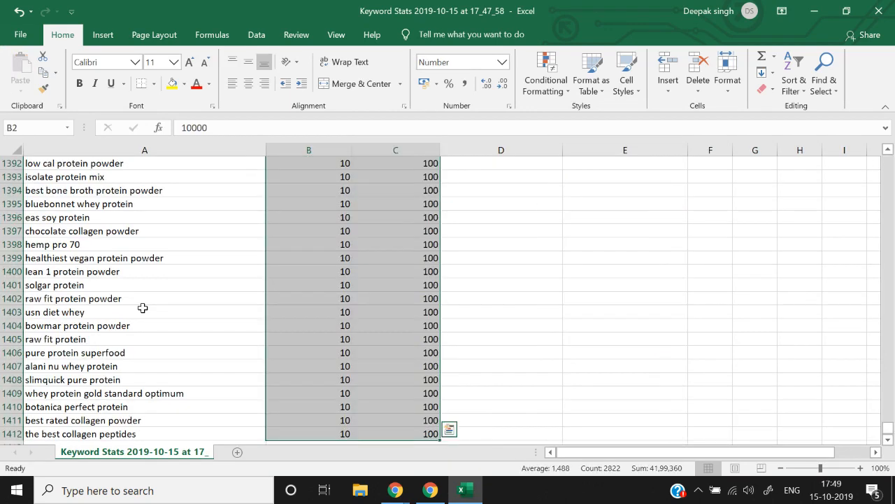
key("ctrl+c")
key("alt+Tab")
key("Left")
key("Right")
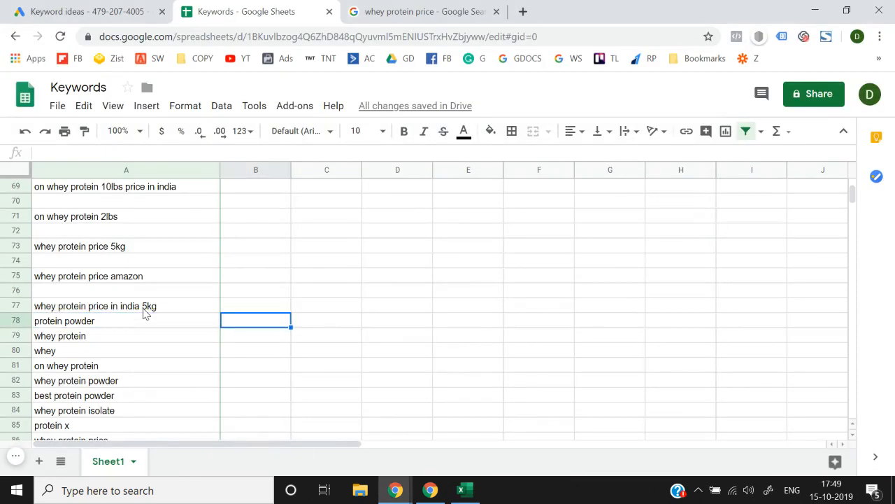
key("alt+e")
key("s")
key("v")
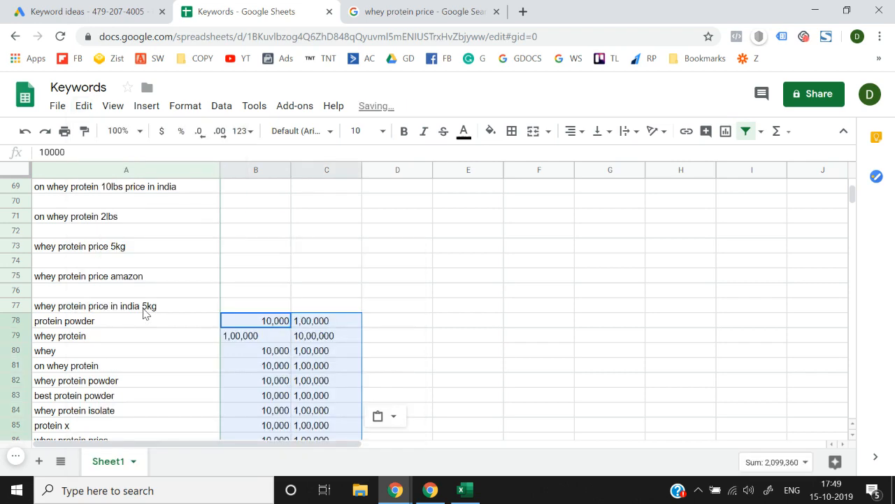
Step: Copy the low-range and high-range Top of page bid headers from Excel, paste them as values into the Google Sheets header row, and return to Excel
key("Right")
key("Right")
key("Left")
key("Left")
key("Right")
key("Right")
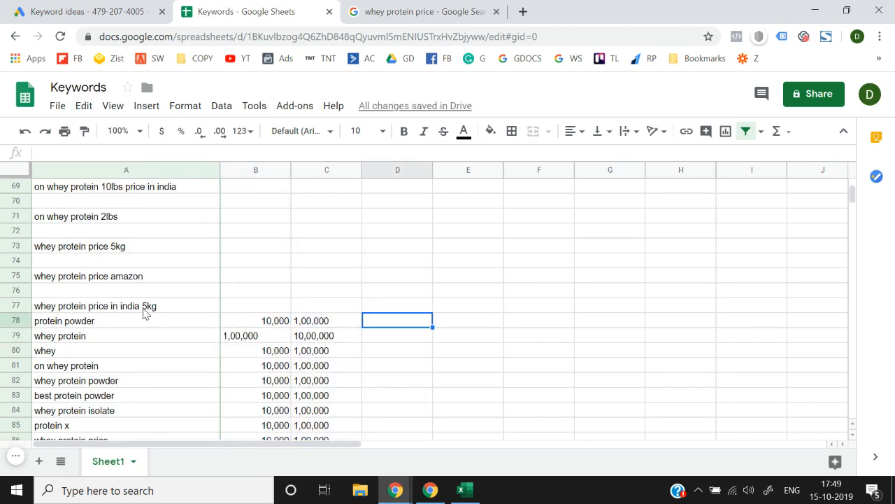
key("ctrl+Up")
key("alt+Tab")
key("ctrl+Up")
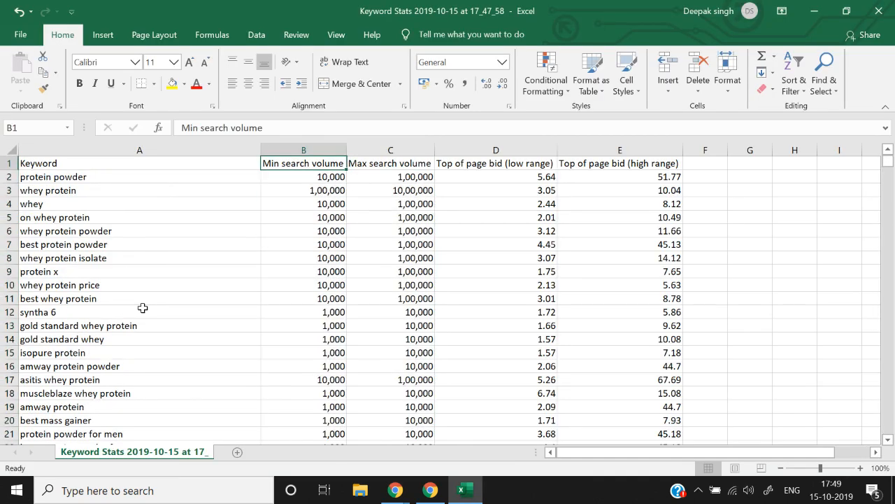
key("Right")
key("Right")
key("shift+Right")
key("ctrl+c")
key("alt+Tab")
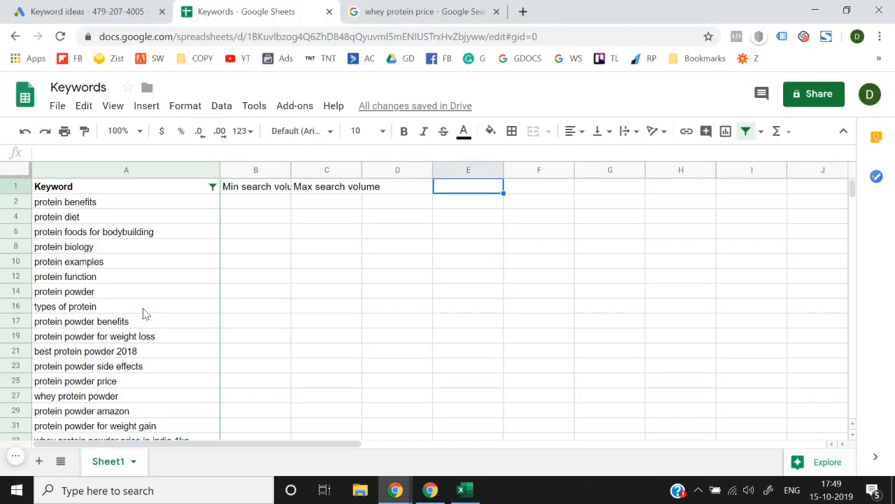
key("alt+e")
key("s")
key("v")
key("alt+Tab")
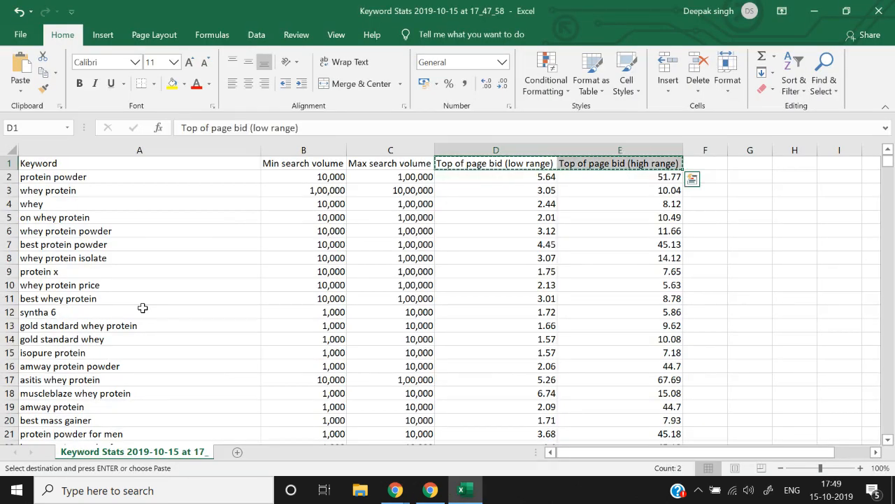
Step: Copy all low-range and high-range top of page bid values in the Excel export from row 2 down and switch to Google Sheets
key("Down")
key("shift+Right")
key("ctrl+shift+Down")
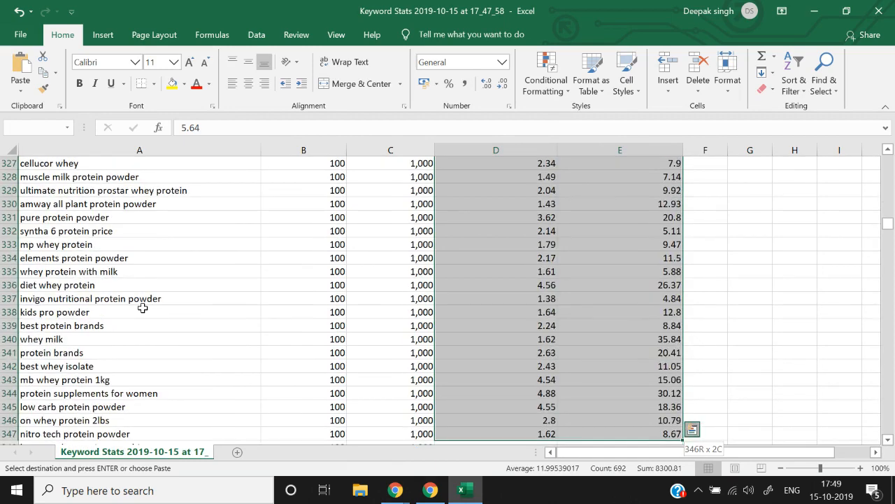
key("ctrl+q")
key("Escape")
key("alt+Tab")
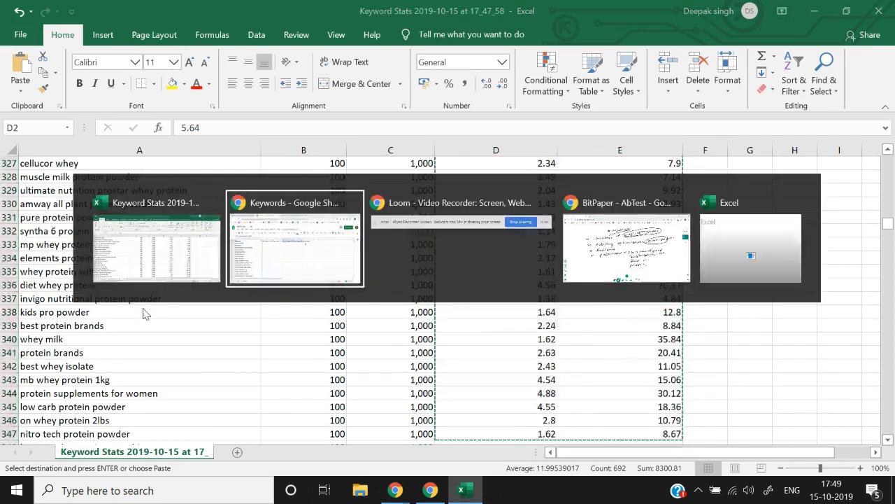
Step: Paste the copied bids as values beside the search volumes of the "protein powder" row, starting at cell D78
key("Down")
key("Down")
key("Left")
key("Left")
key("ctrl+Down")
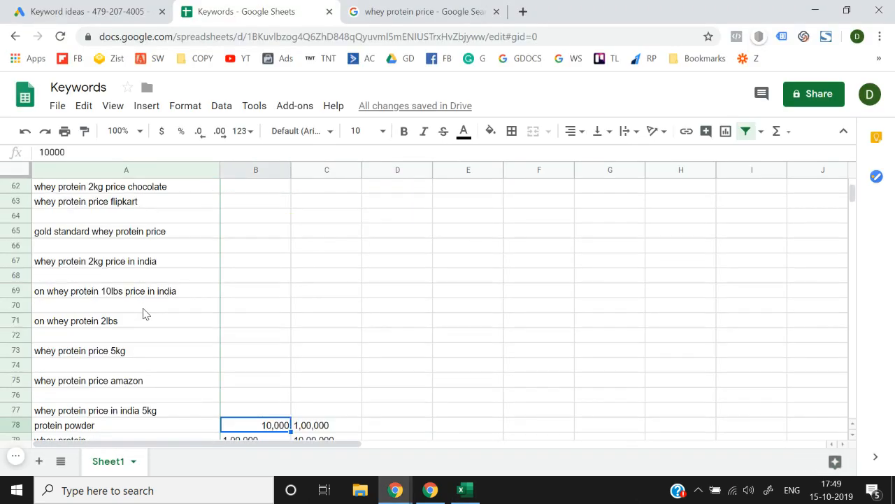
key("Right")
key("Right")
key("alt+e")
key("s")
key("v")
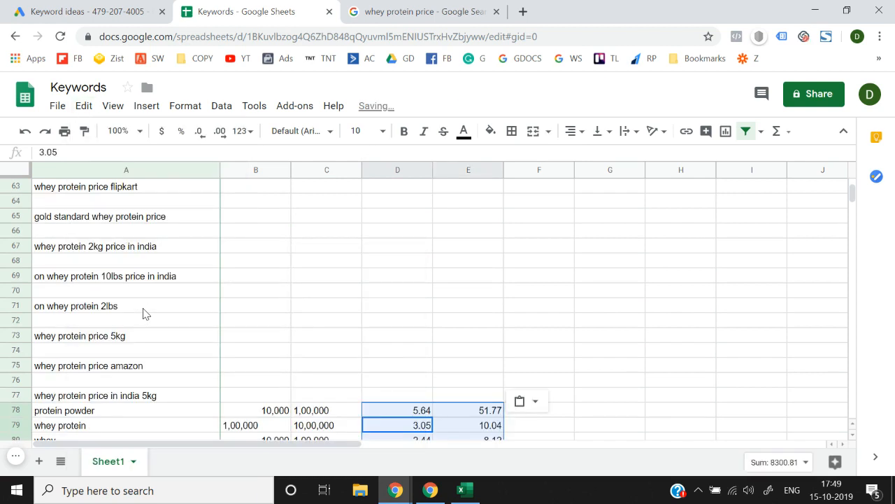
Step: Return to the Keyword header in A1 and turn off the existing filter on the keyword column
key("Home")
key("Up")
key("Up")
key("Up")
key("Up")
key("Up")
key("Up")
key("Up")
key("Up")
key("Up")
key("Up")
key("Up")
key("Up")
key("Up")
key("Up")
key("Up")
key("Up")
key("ctrl+Home")
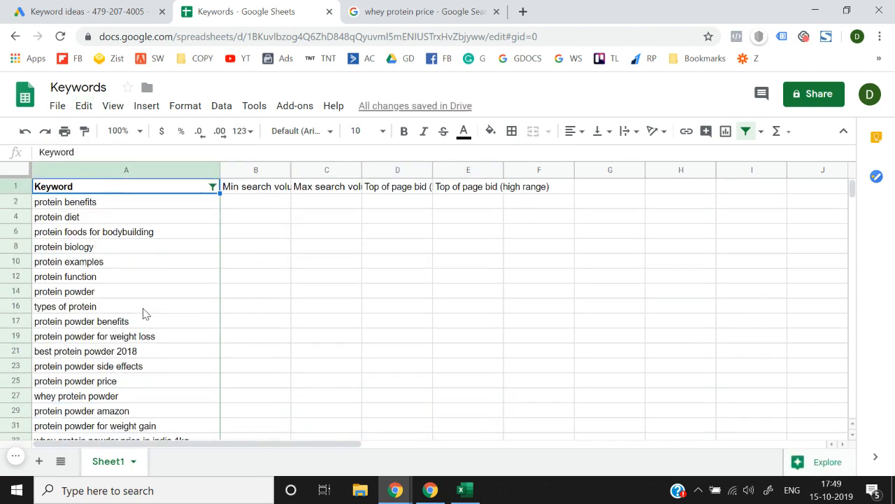
key("Down")
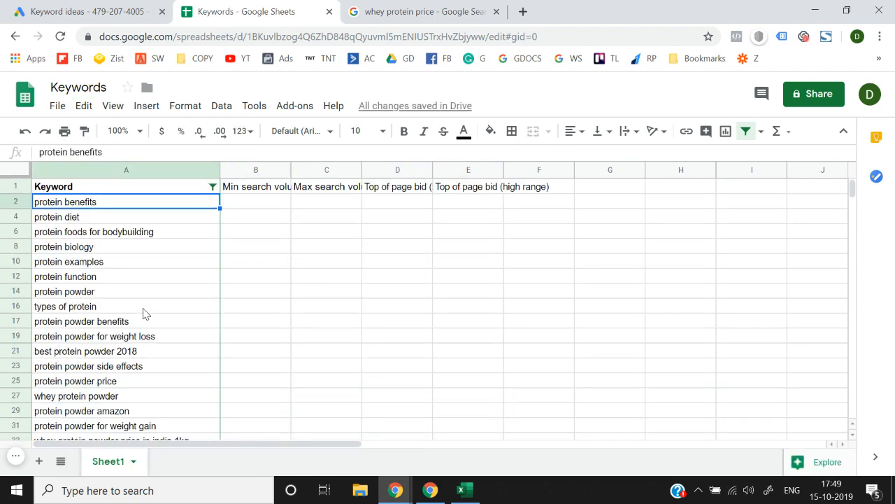
left_click(214, 186)
left_click(314, 298)
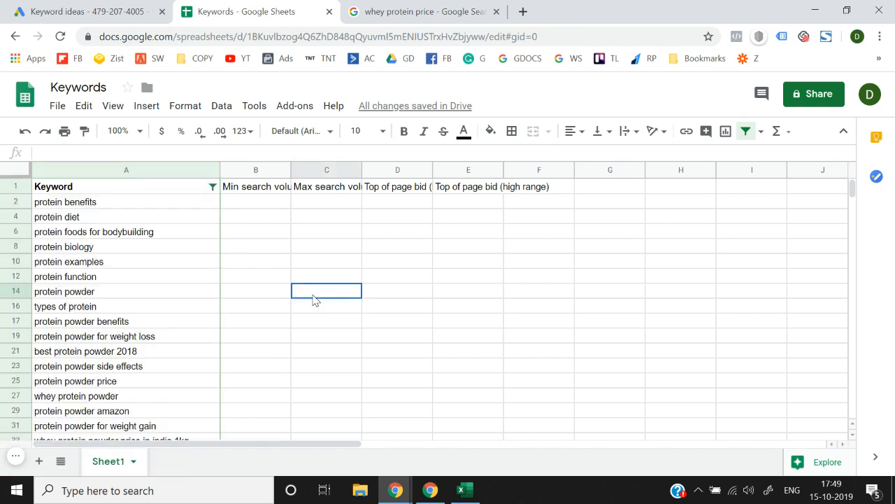
left_click(162, 191)
left_click(221, 105)
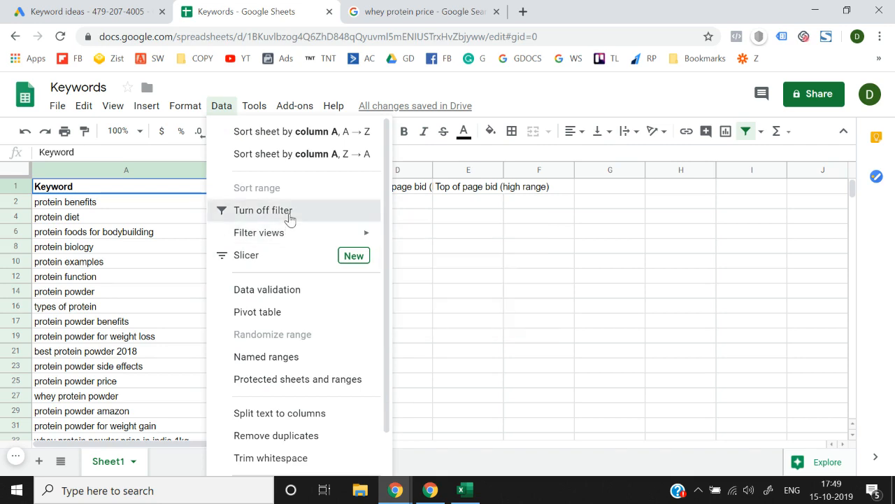
left_click(291, 217)
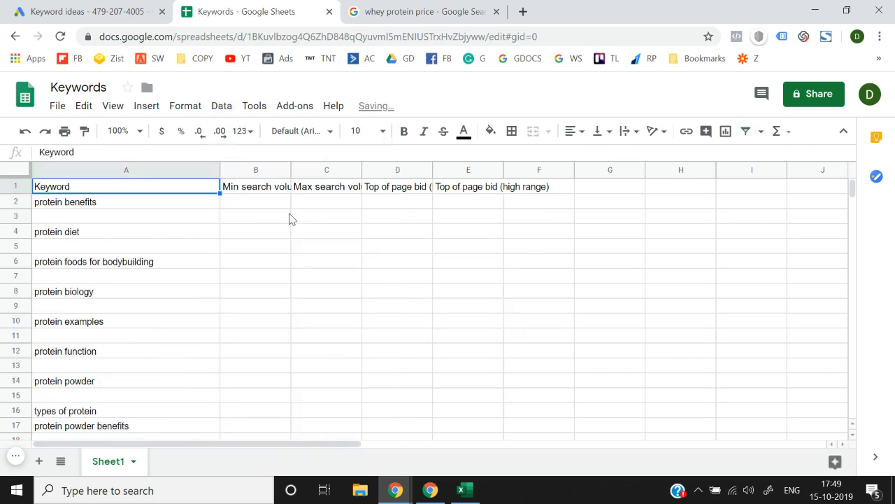
Step: Select all five columns from the header row down to row 1488 (A1:E1488) and create a filter on that range
key("shift+Right")
key("shift+Right")
key("shift+Right")
key("shift+Right")
key("shift+Down")
key("shift+Down")
key("shift+Down")
key("shift+Down")
key("shift+Down")
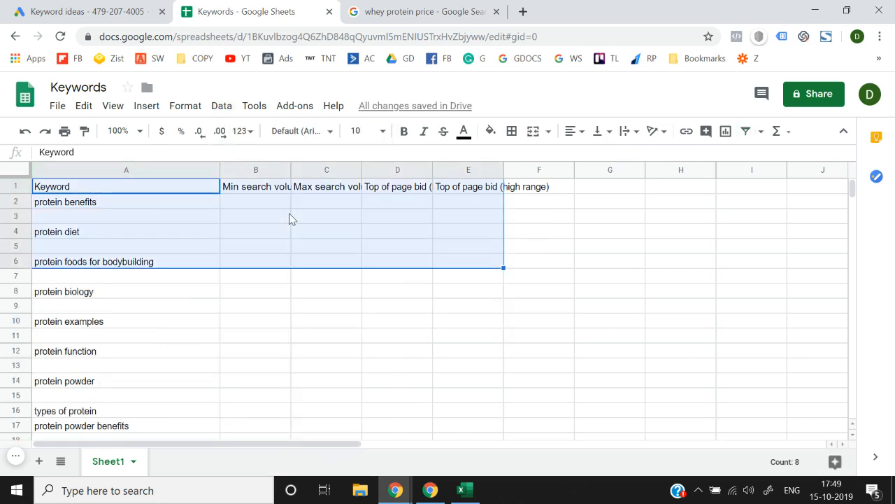
key("ctrl+shift+Down")
key("ctrl+shift+Down")
key("ctrl+shift+Down")
key("ctrl+shift+Down")
key("ctrl+shift+Down")
key("ctrl+shift+Down")
key("ctrl+shift+Down")
key("ctrl+shift+Down")
key("ctrl+shift+Down")
key("ctrl+shift+Down")
key("ctrl+shift+Down")
key("ctrl+shift+Down")
key("ctrl+shift+Down")
key("ctrl+shift+Down")
key("ctrl+shift+Down")
key("ctrl+shift+Down")
key("ctrl+shift+Down")
key("ctrl+shift+Down")
key("ctrl+shift+Down")
key("ctrl+shift+Down")
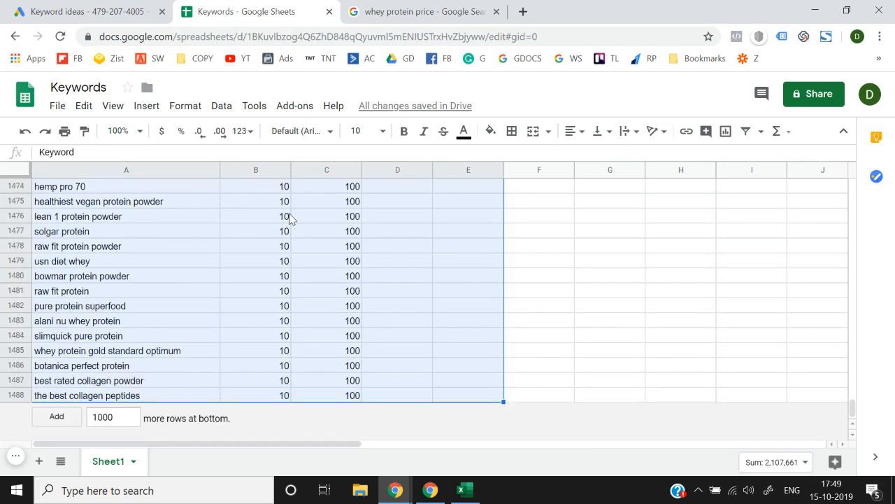
left_click(221, 106)
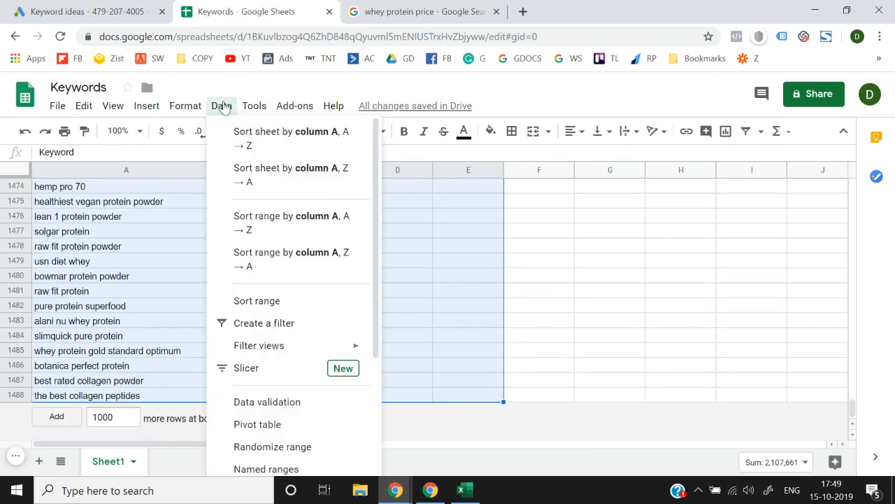
left_click(267, 323)
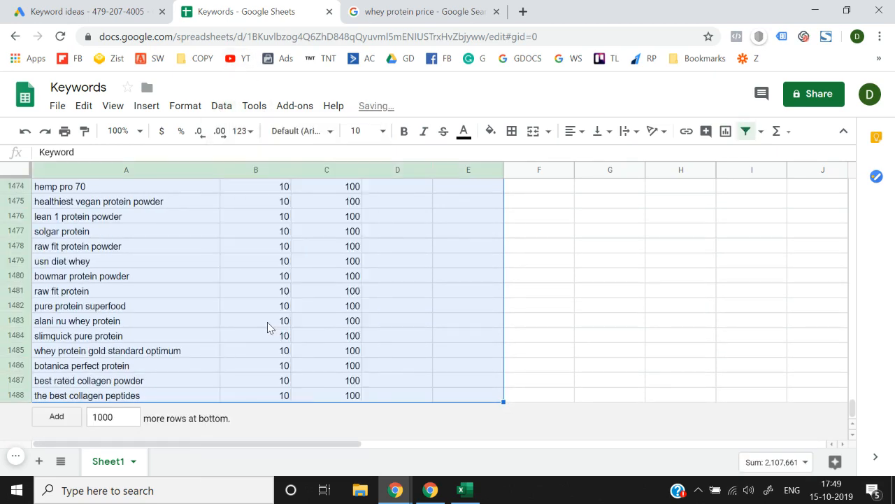
Step: Filter the Keyword column by values to exclude the blanks
key("Right")
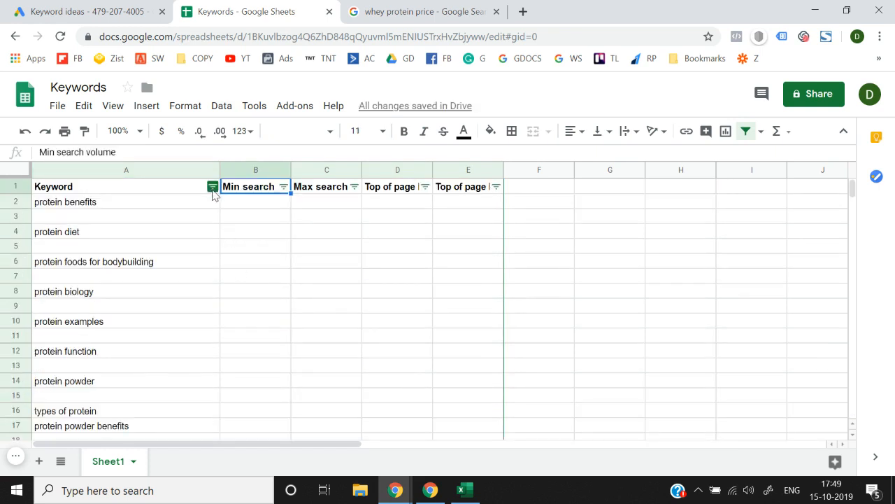
left_click(213, 186)
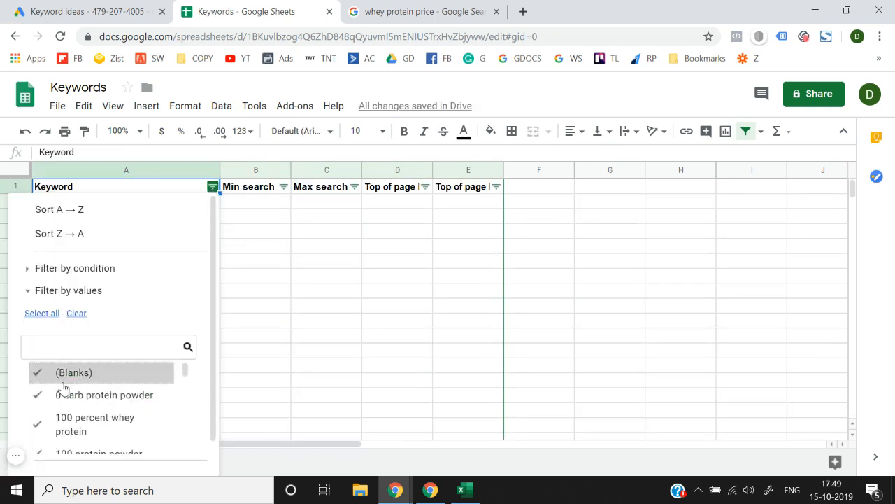
scroll(188, 419, "down", 3)
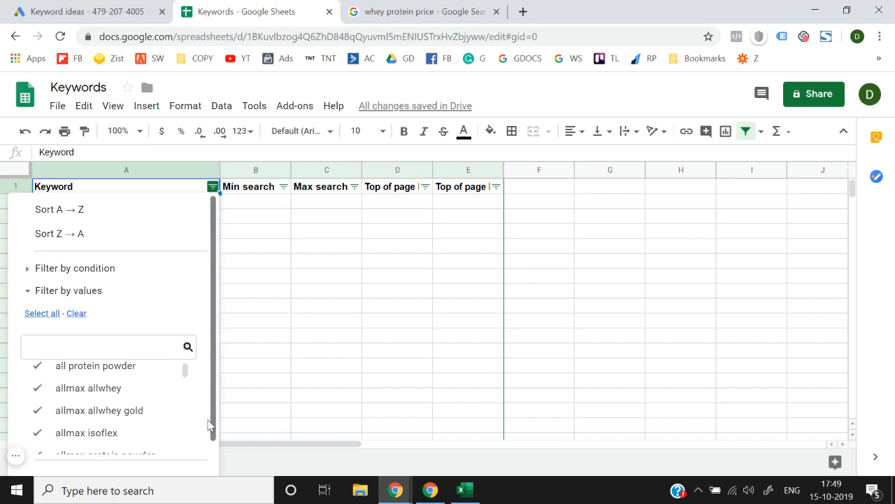
scroll(188, 426, "down", 2)
left_click(184, 459)
key("Down")
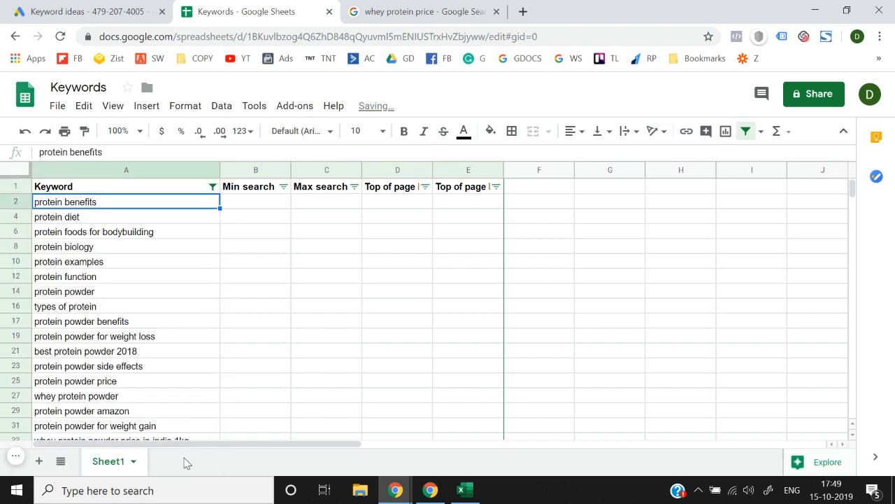
Step: Examine the minimum search values in column B from the end of the filtered keyword list upward
key("ctrl+Down")
key("Right")
key("Up")
key("Up")
key("Up")
key("Up")
key("Up")
key("Up")
key("Up")
key("Up")
key("Up")
key("Up")
key("Up")
key("Up")
key("Up")
key("Up")
key("Up")
key("Up")
key("Up")
key("Up")
key("Up")
key("Up")
key("Up")
key("Up")
key("Up")
key("Up")
key("Up")
key("Up")
key("Up")
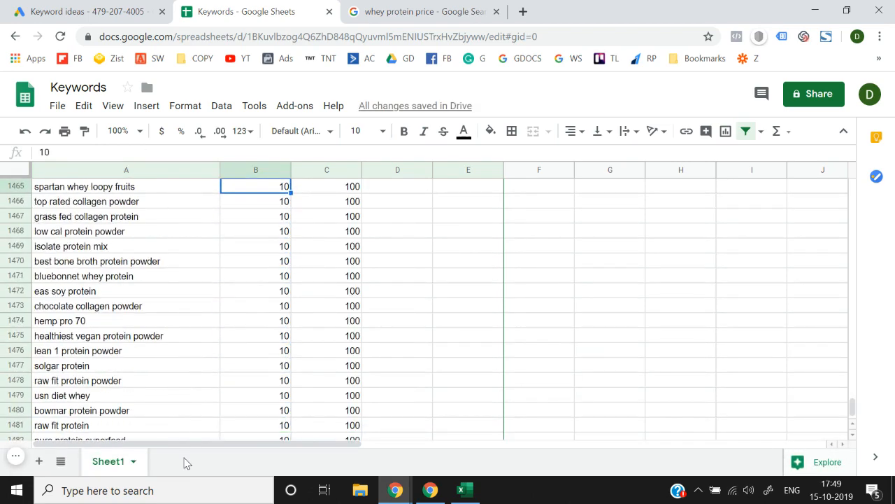
key("Up")
key("Up")
key("Up")
key("Up")
key("Up")
key("Up")
key("Up")
key("Up")
key("Up")
key("Up")
key("Up")
key("Up")
key("Up")
key("Up")
key("Up")
key("Up")
key("Up")
key("Up")
key("Up")
key("Up")
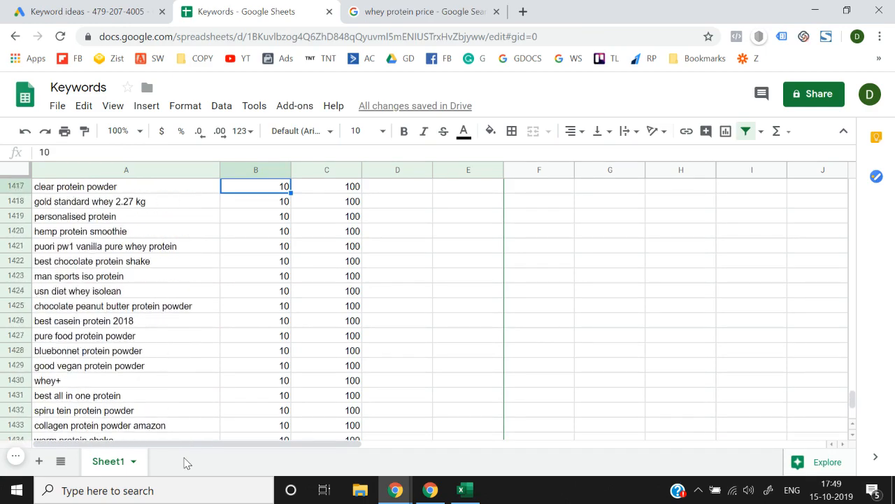
key("Up")
key("Up")
key("Up")
key("Up")
key("Up")
key("Up")
key("Up")
key("Up")
key("Up")
key("Up")
key("Up")
key("Up")
key("Up")
key("Up")
key("Up")
key("Up")
key("Up")
key("Up")
key("Up")
key("Up")
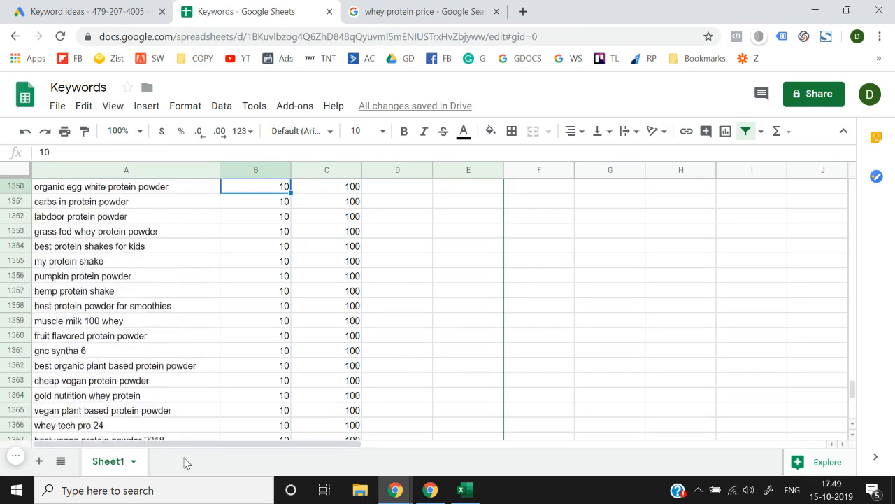
key("Up")
key("Up")
key("Up")
key("Up")
key("Up")
key("Up")
key("Up")
key("Up")
key("Up")
key("Up")
key("Up")
key("Up")
key("Up")
key("Up")
key("Up")
key("Up")
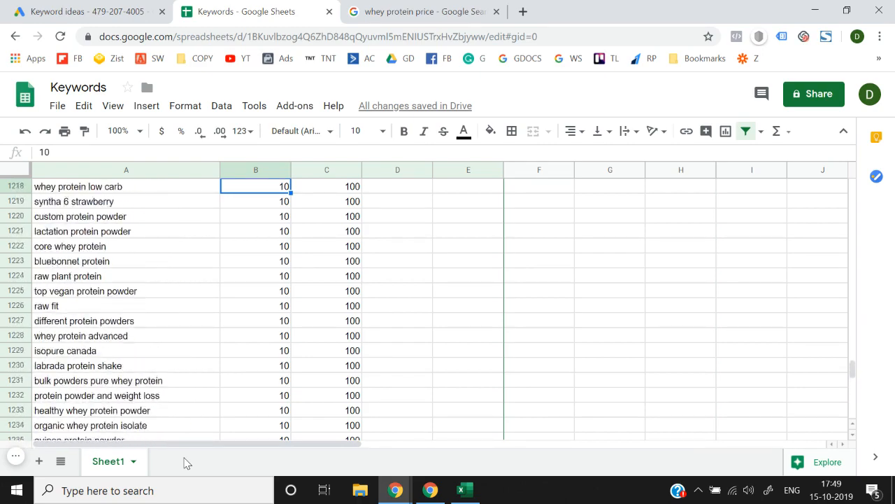
key("Up")
key("Up")
key("Up")
key("Up")
key("Up")
key("Up")
key("Up")
key("Up")
key("Up")
key("Up")
key("Up")
key("Up")
key("Up")
key("Up")
key("Up")
key("Up")
key("Up")
key("Up")
key("Up")
key("Up")
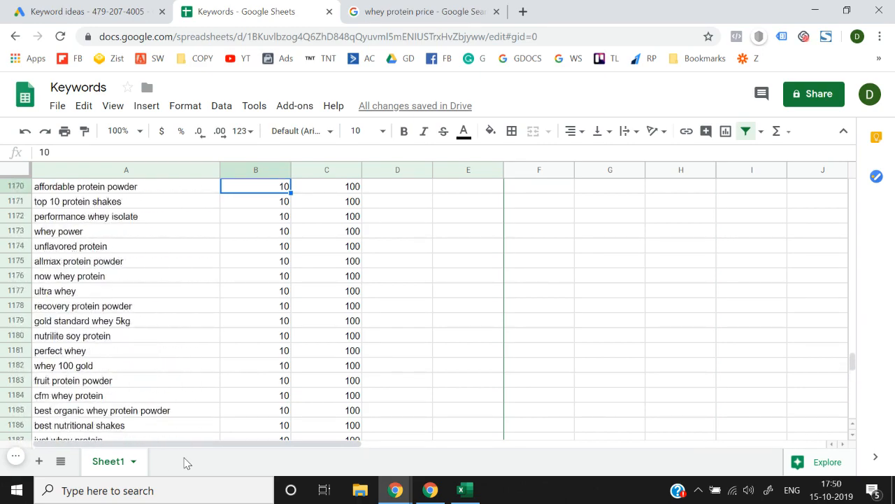
Step: Examine the boundary between keywords with and without search volumes around rows 52 to 80, ending on the "protein powder" keyword in A78
key("ctrl+Up")
key("Up")
key("Up")
key("Up")
key("Up")
key("Up")
key("Up")
key("Up")
key("Up")
key("Up")
key("Up")
key("Up")
key("Up")
key("Up")
key("Up")
key("Up")
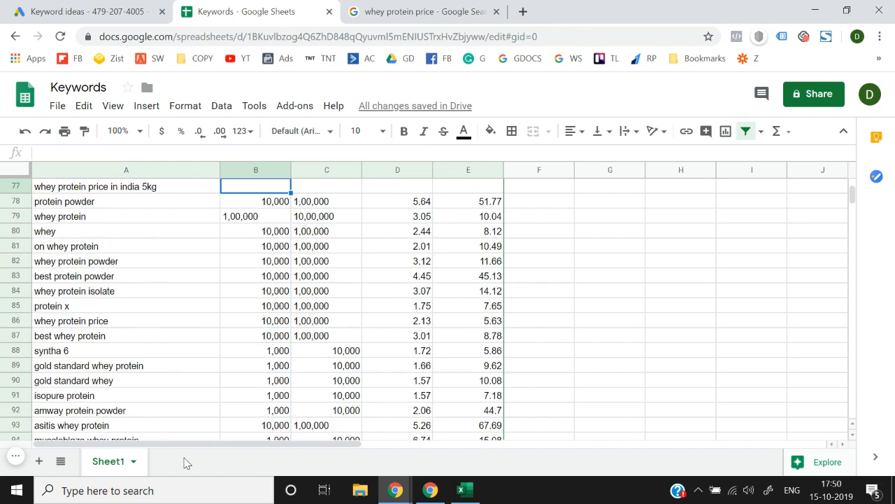
key("Down")
key("Down")
key("Down")
key("Down")
key("Down")
key("Down")
key("Down")
key("Down")
key("Down")
key("Down")
key("Down")
key("Down")
key("Down")
key("Down")
key("Down")
key("Down")
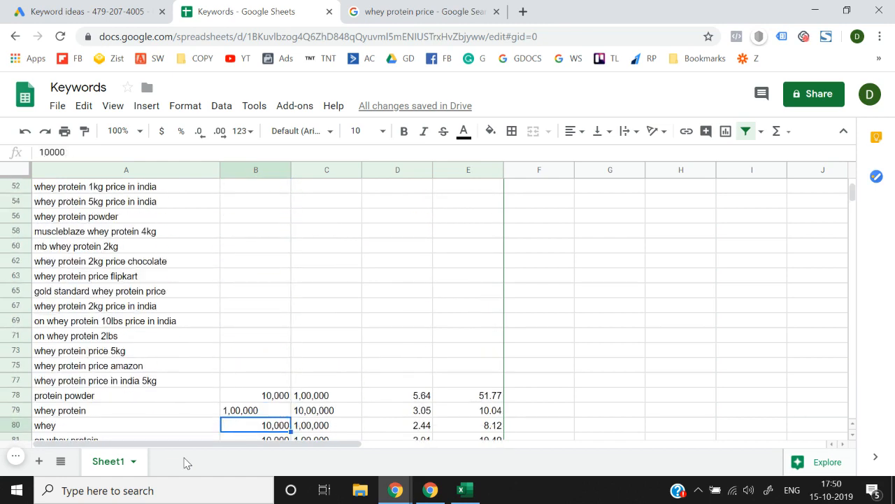
key("Up")
key("Up")
key("Left")
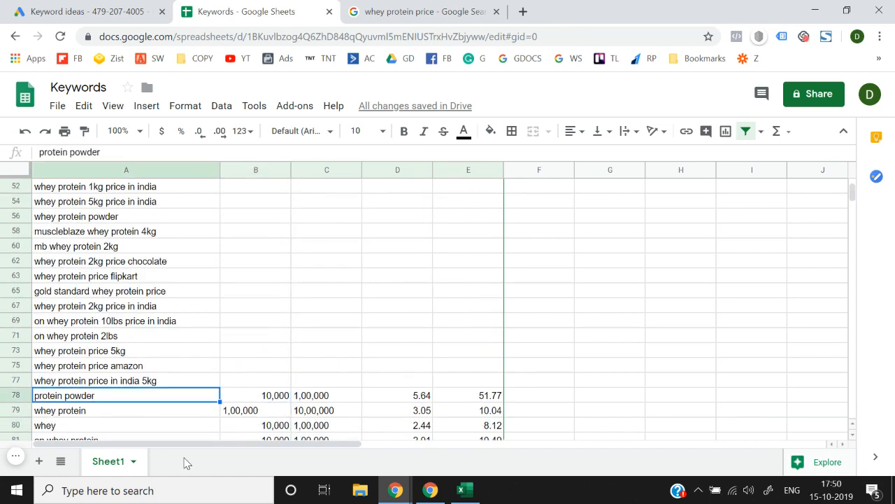
Step: Return to the first keyword below the header, "protein benefits" in A2
key("Up")
key("Right")
key("ctrl+Up")
key("Left")
key("Down")
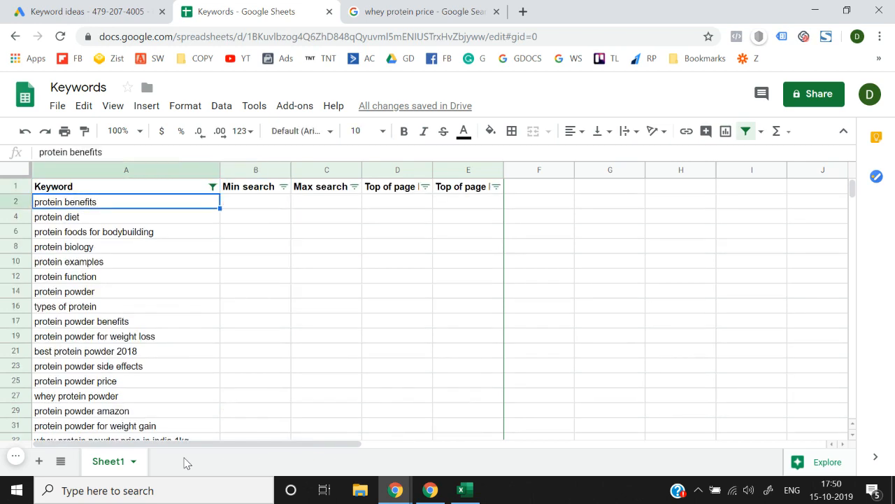
Step: Examine how far the keywords without search volumes extend down column A, starting from "protein benefits" in A2
key("shift+Down")
key("shift+Down")
key("shift+Down")
key("shift+Down")
key("shift+Down")
key("shift+Down")
key("shift+Down")
key("shift+Down")
key("shift+Down")
key("shift+Down")
key("shift+Down")
key("shift+Down")
key("shift+Down")
key("shift+Down")
key("shift+Down")
key("shift+Down")
key("shift+Down")
key("shift+Down")
key("shift+Down")
key("shift+Down")
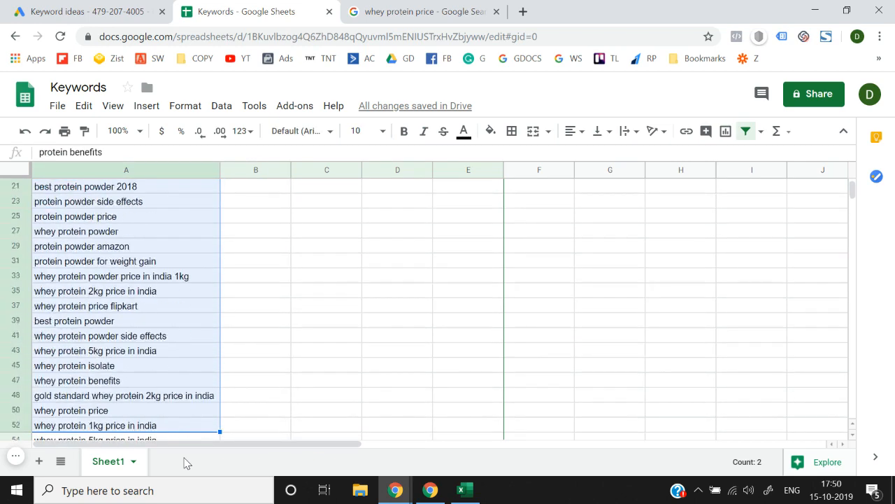
key("shift+Down")
key("shift+Down")
key("shift+Down")
key("shift+Down")
key("shift+Down")
key("shift+Down")
key("shift+Down")
key("shift+Down")
key("shift+Down")
key("shift+Down")
key("shift+Up")
key("shift+Up")
key("shift+Up")
key("shift+Up")
key("shift+Up")
key("shift+Up")
key("shift+Up")
key("shift+Up")
key("shift+Up")
key("shift+Up")
key("shift+Up")
key("shift+Up")
key("shift+Up")
key("shift+Up")
key("shift+Up")
key("shift+Up")
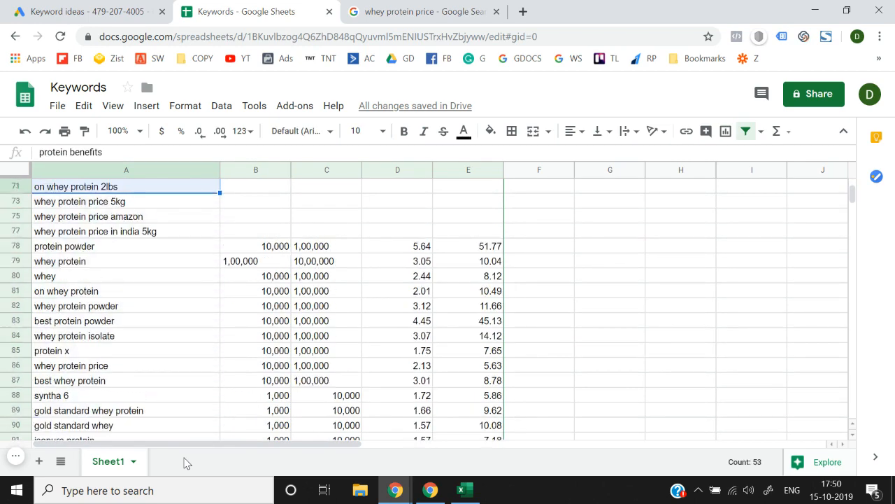
key("Down")
key("Up")
key("Up")
key("Right")
key("Down")
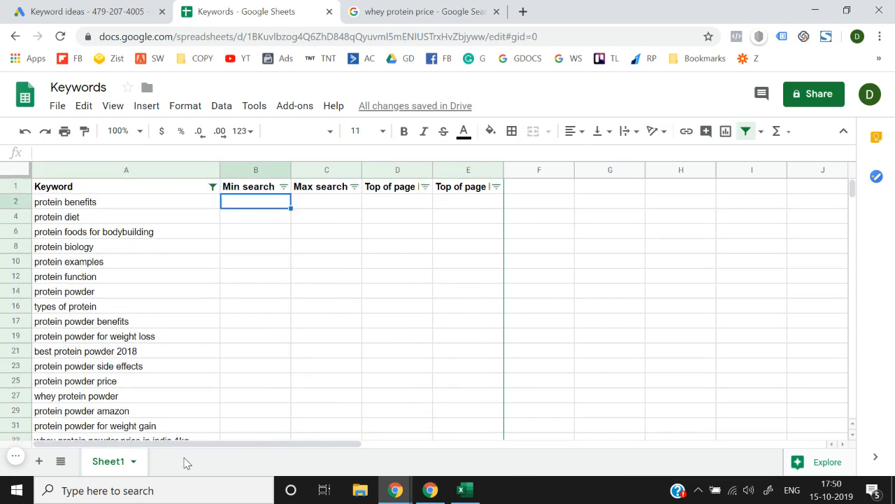
key("Left")
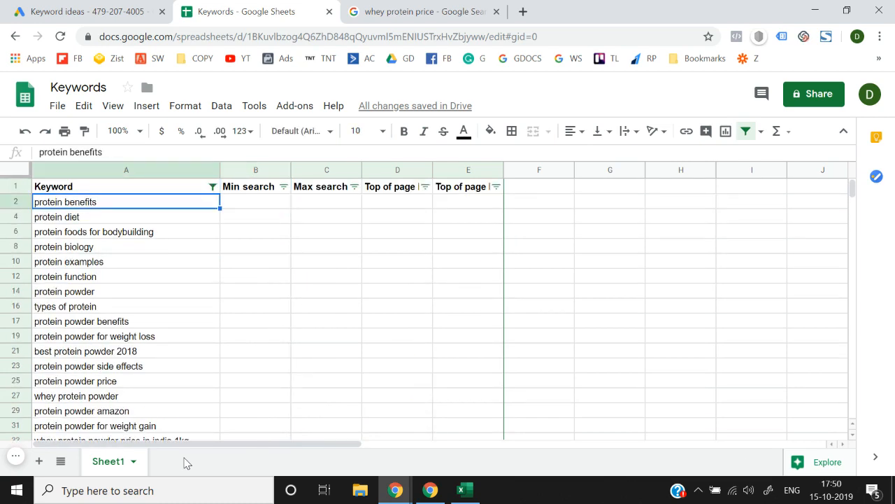
key("shift+Down")
key("shift+Down")
key("shift+Down")
key("shift+Down")
key("shift+Down")
key("shift+Down")
key("shift+Down")
key("shift+Down")
key("shift+Down")
key("shift+Down")
key("shift+Down")
key("shift+Down")
key("Up")
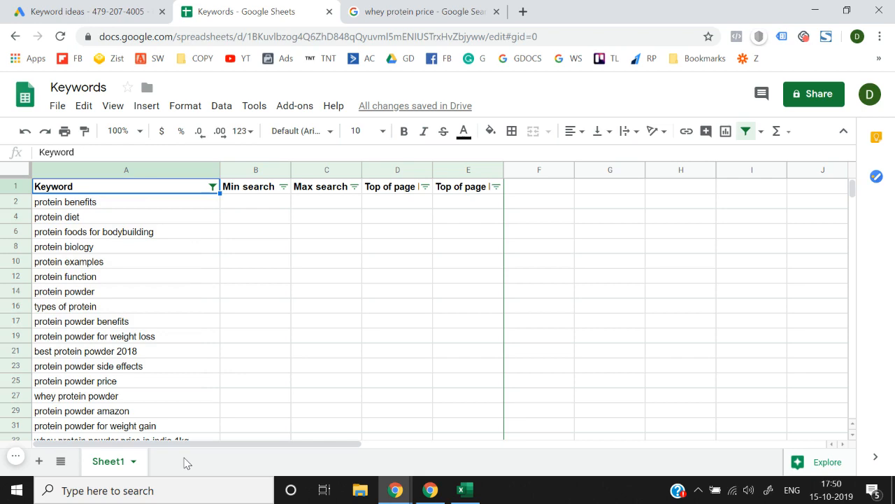
Step: Switch to Google Ads Keyword Planner, deselect all keyword ideas and clear "protein powder" from the keyword search
left_click(102, 8)
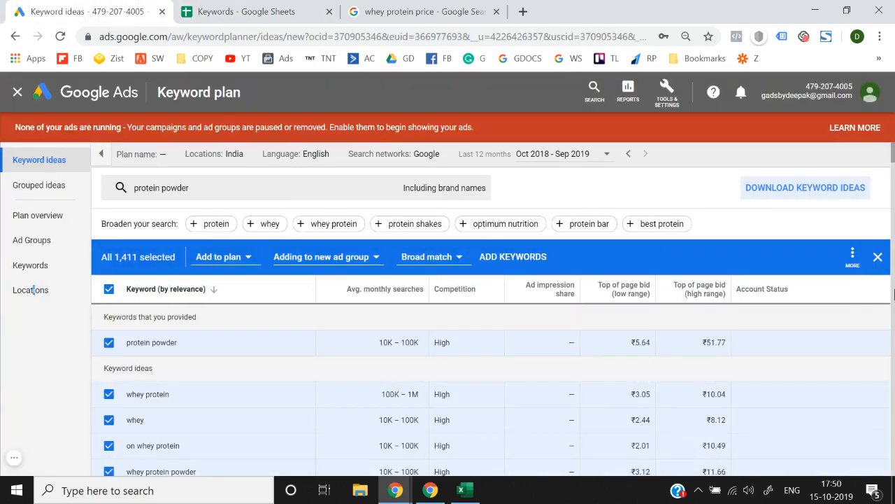
left_click(878, 257)
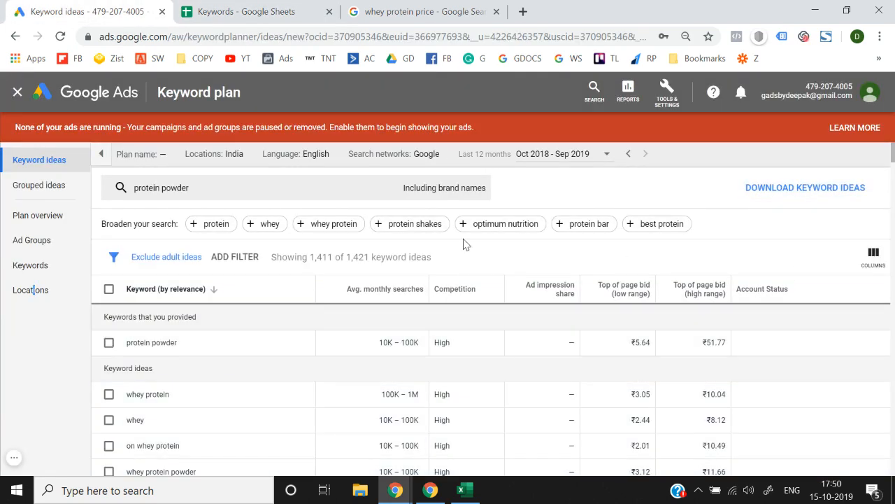
left_click(358, 193)
key("BackSpace")
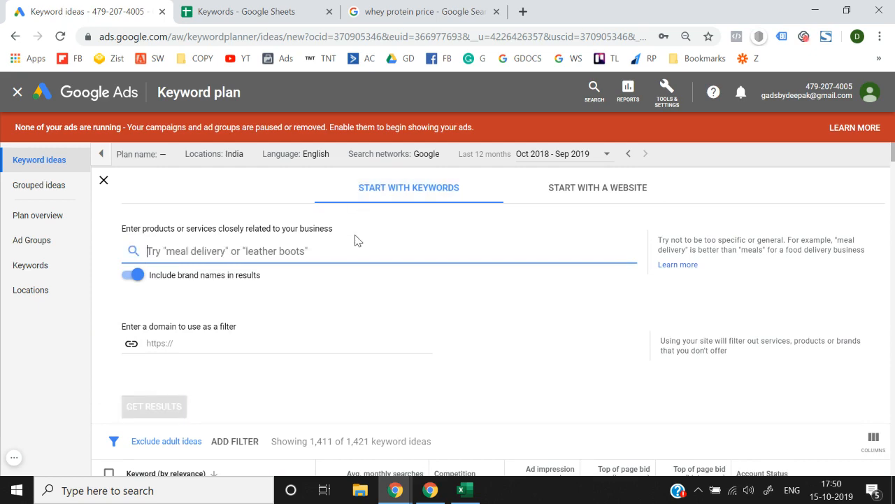
key("alt+Tab")
key("Left")
key("Left")
key("Escape")
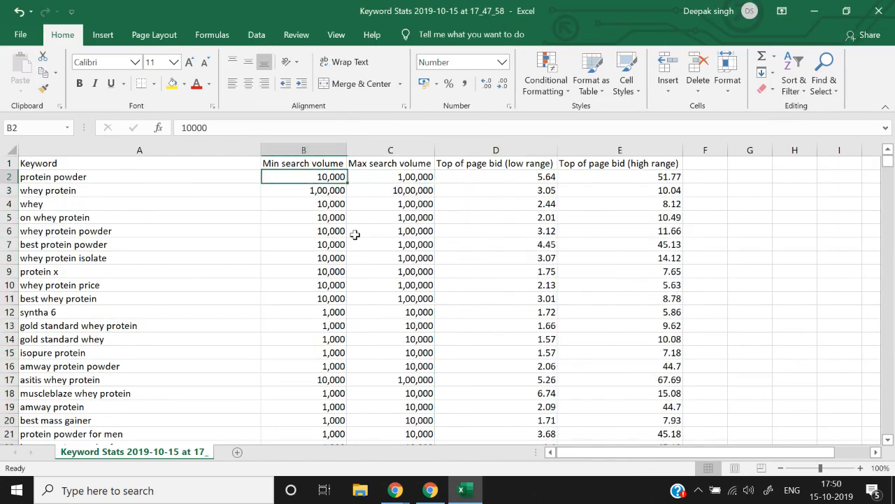
key("Left")
key("shift+Down")
key("shift+Down")
key("shift+Down")
key("shift+Down")
key("shift+Down")
key("shift+Down")
key("shift+Down")
key("shift+Down")
key("shift+Down")
key("shift+Down")
key("shift+Down")
key("shift+Down")
key("shift+Down")
key("shift+Down")
key("shift+Down")
key("shift+Down")
key("shift+Down")
key("shift+Down")
key("shift+Down")
key("shift+Down")
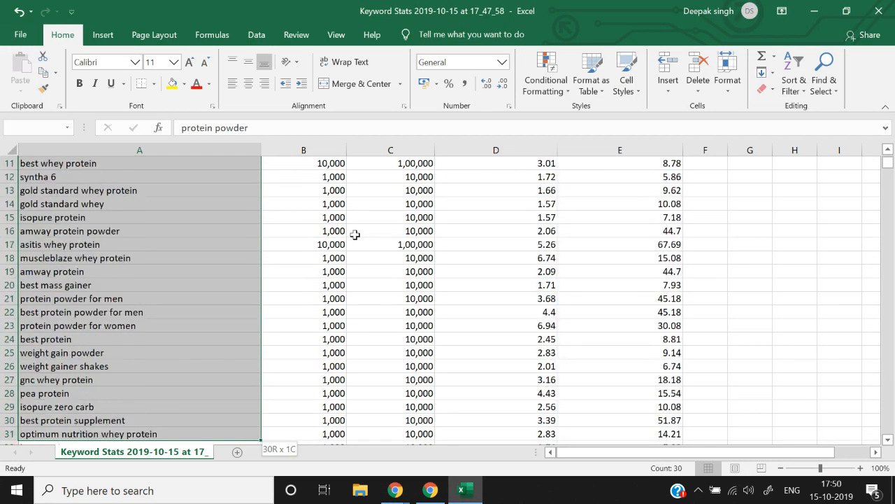
key("Up")
key("alt+Tab")
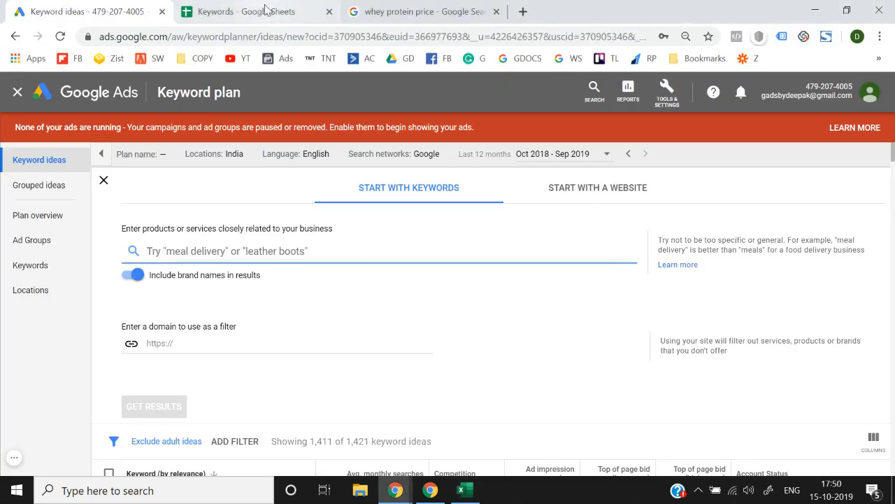
Step: Switch to the Keywords sheet in Google Sheets and copy all keywords without search volumes, A2 to A77
left_click(266, 10)
key("Down")
key("shift+Down")
key("shift+Down")
key("shift+Down")
key("shift+Down")
key("shift+Down")
key("shift+Down")
key("shift+Down")
key("shift+Down")
key("shift+Down")
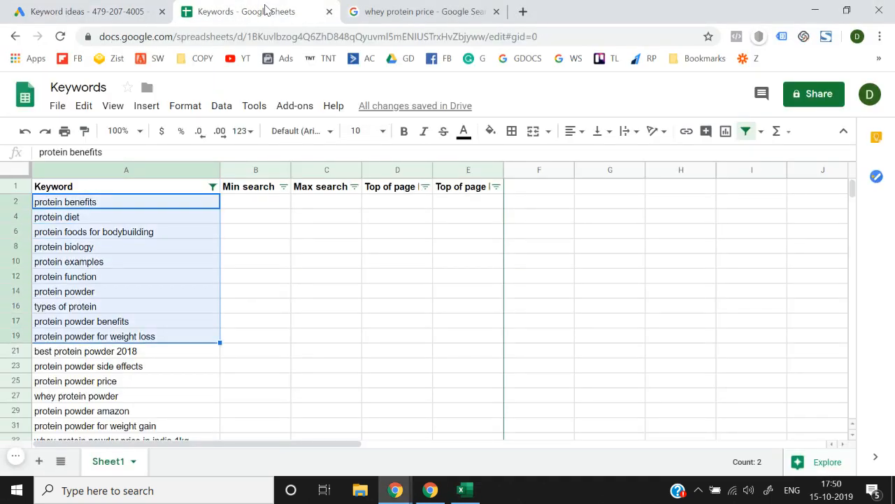
key("shift+Down")
key("shift+Down")
key("shift+Down")
key("shift+Down")
key("shift+Down")
key("shift+Down")
key("shift+Down")
key("shift+Down")
key("shift+Down")
key("shift+Down")
key("shift+Down")
key("shift+Down")
key("shift+Down")
key("shift+Down")
key("shift+Down")
key("shift+Down")
key("shift+Down")
key("shift+Down")
key("shift+Down")
key("shift+Down")
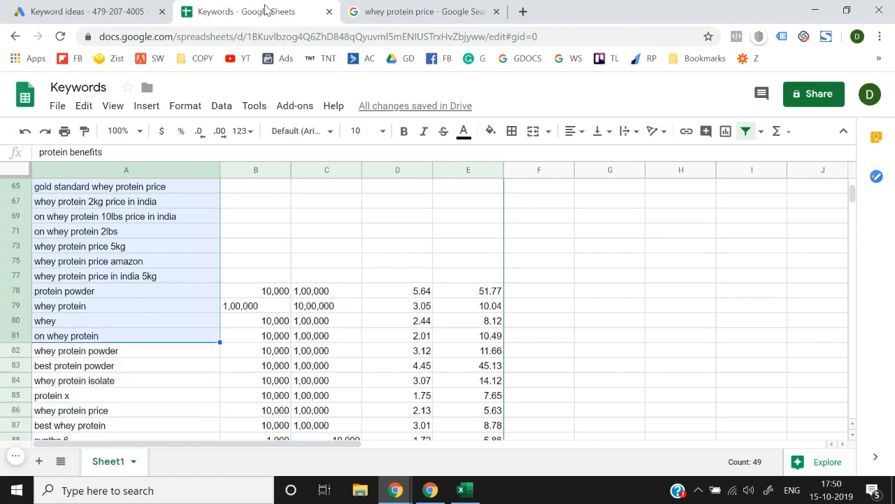
key("shift+Up")
key("shift+Up")
key("shift+Up")
key("shift+Up")
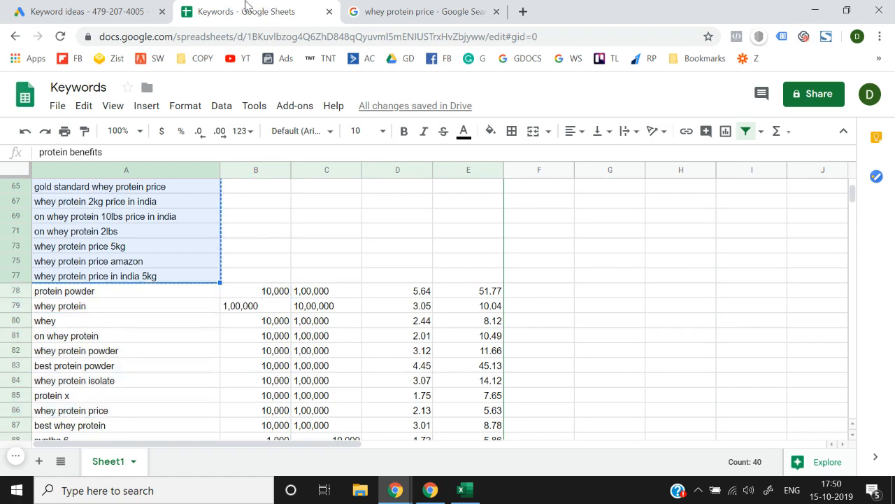
Step: Try to paste the whole copied keyword list into the Google Ads Keyword Planner search, then remove the entered keywords
left_click(130, 19)
key("ctrl+v")
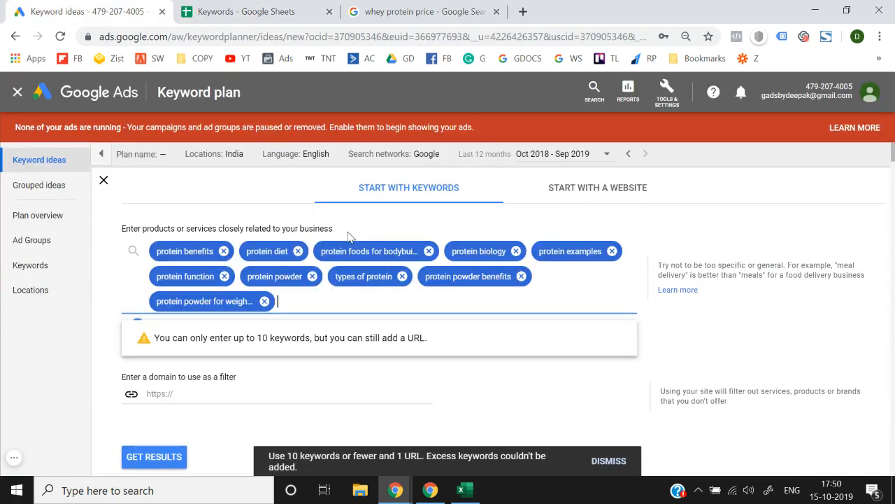
key("BackSpace")
key("BackSpace")
key("BackSpace")
key("BackSpace")
key("BackSpace")
key("BackSpace")
key("BackSpace")
key("BackSpace")
key("BackSpace")
key("BackSpace")
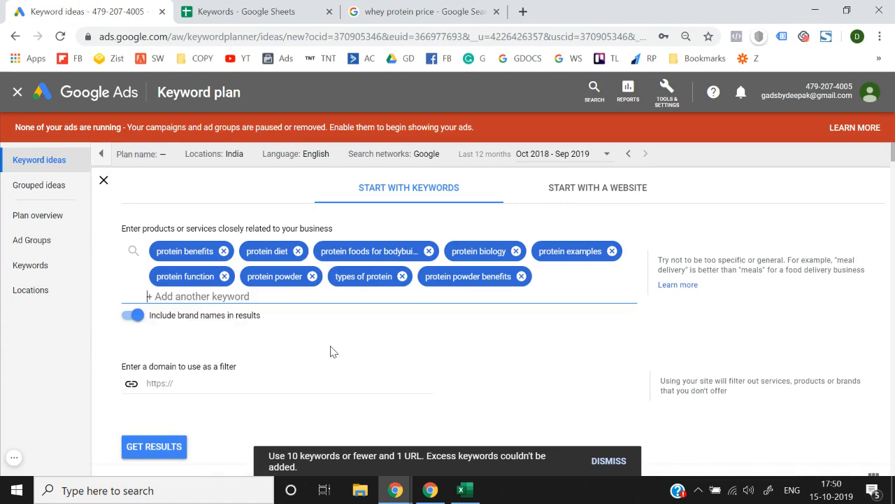
Step: Switch to the Keywords sheet and copy the first ten visible keywords, "protein benefits" in A2 through "protein powder for weight loss" in A19
left_click(210, 9)
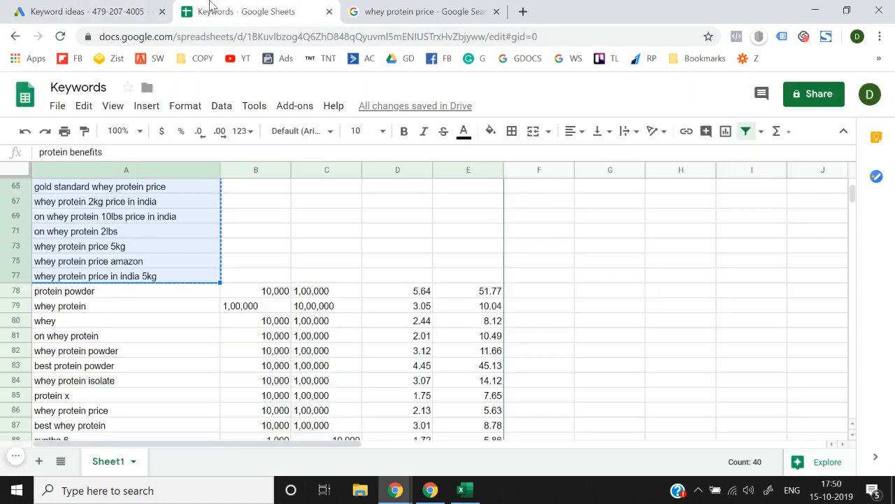
key("ctrl+Home")
key("Down")
key("shift+Down")
key("shift+Down")
key("shift+Down")
key("shift+Down")
key("shift+Down")
key("shift+Down")
key("shift+Down")
key("shift+Down")
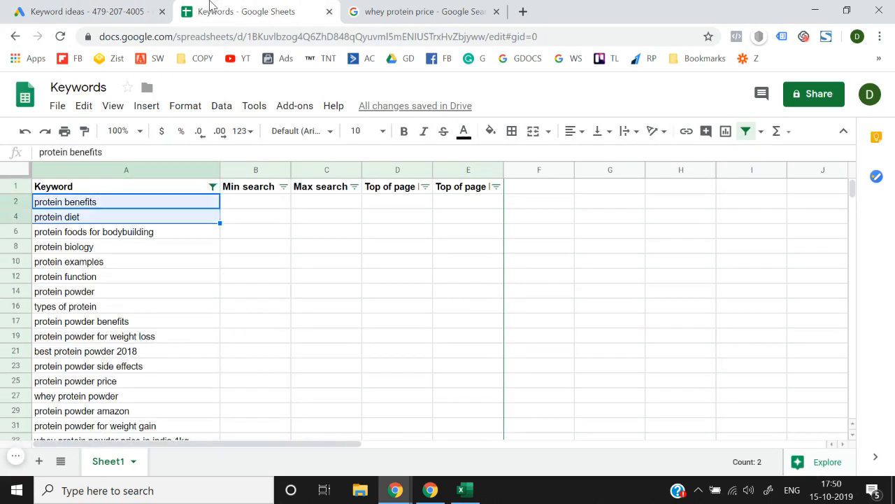
key("shift+Down")
key("ctrl+c")
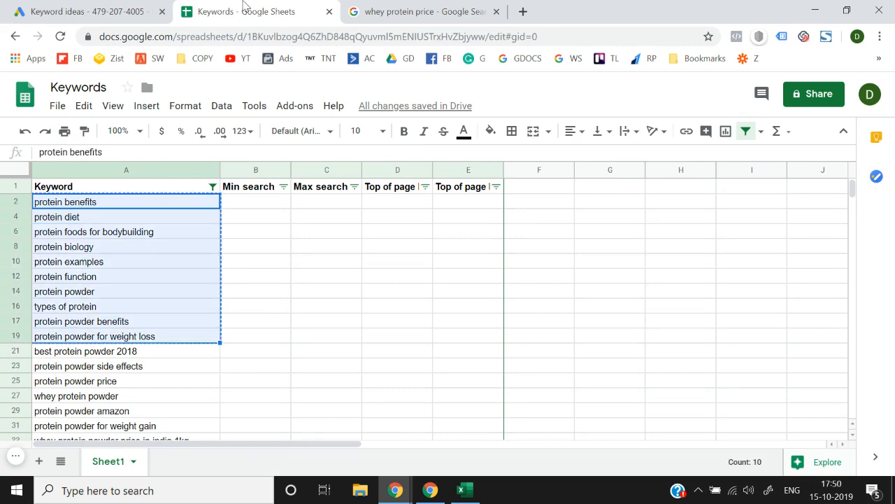
Step: Paste the ten copied keywords into the Google Ads Keyword Planner search and get the results
left_click(128, 8)
key("ctrl+v")
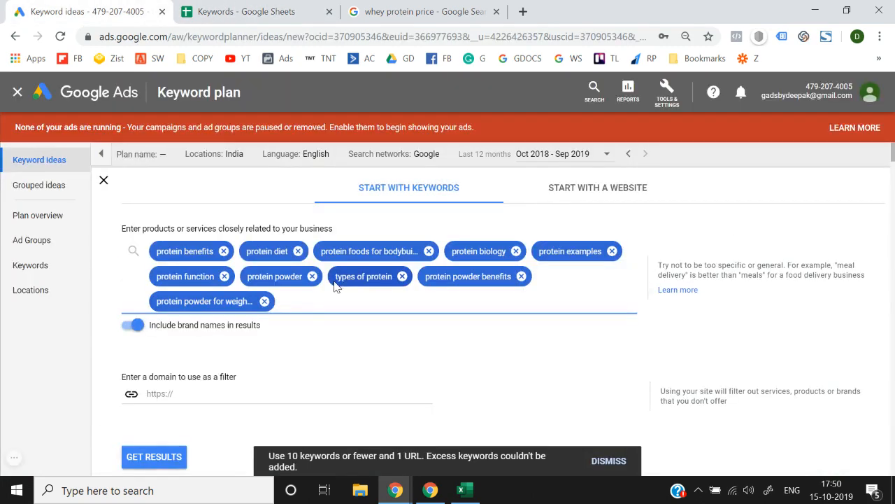
left_click(154, 460)
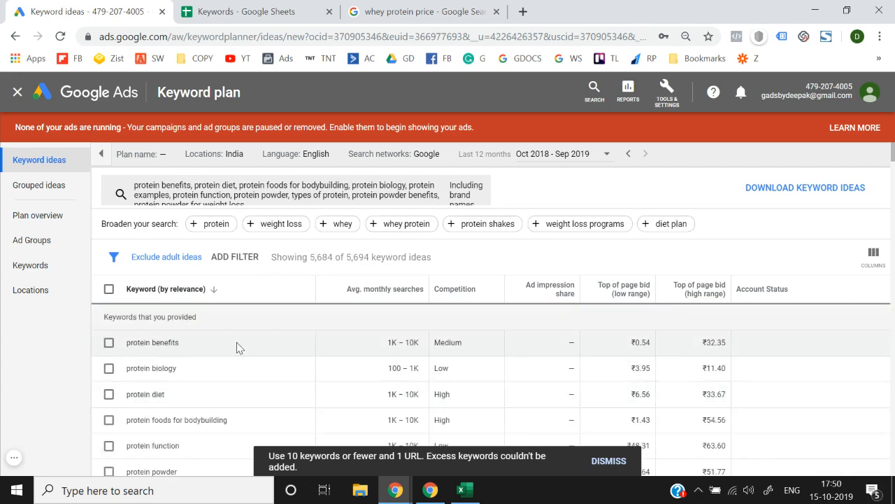
Step: Review the results for the ten provided keywords, download the keyword ideas and open the downloaded file in Excel
scroll(236, 342, "down", 3)
scroll(236, 347, "up", 3)
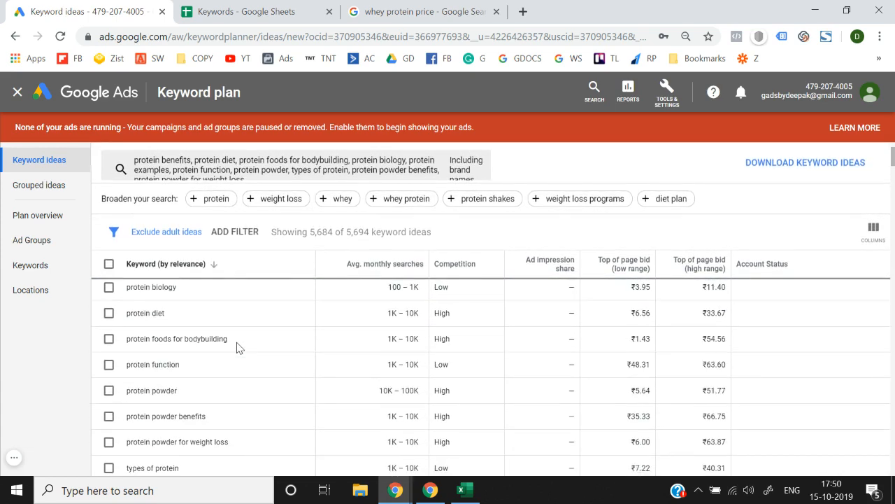
scroll(237, 347, "up", 1)
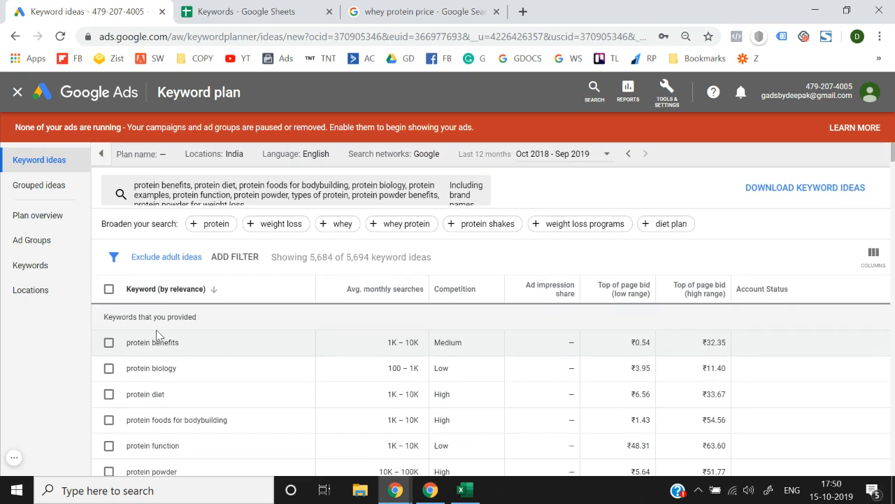
scroll(196, 393, "down", 1)
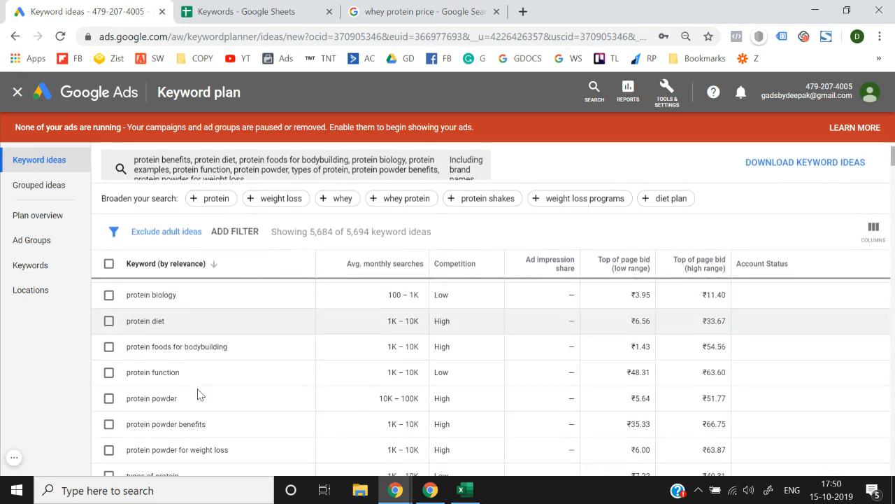
scroll(197, 395, "up", 1)
left_click(782, 189)
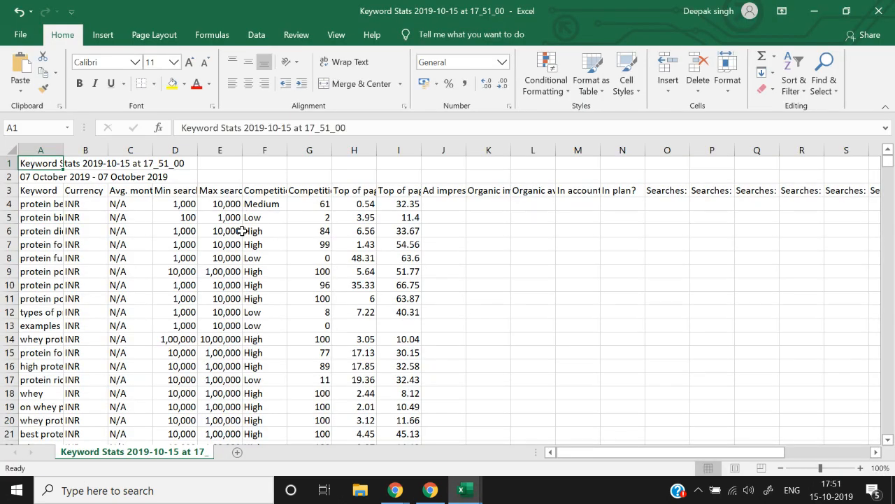
Step: Fit all column widths to their contents in the downloaded keyword stats sheet and return to cell A1
key("ctrl+a")
key("alt+h")
key("o")
key("i")
key("Down")
key("Down")
key("Down")
key("Down")
key("Down")
key("Down")
key("Down")
key("Down")
key("Down")
key("Down")
key("Down")
key("Down")
key("Down")
key("Down")
key("Down")
key("Down")
key("Down")
key("Down")
key("Down")
key("Down")
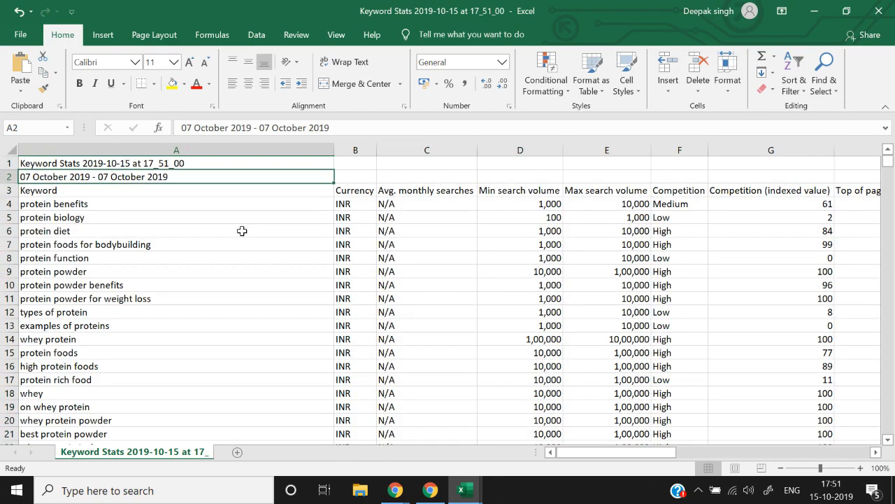
key("ctrl+Home")
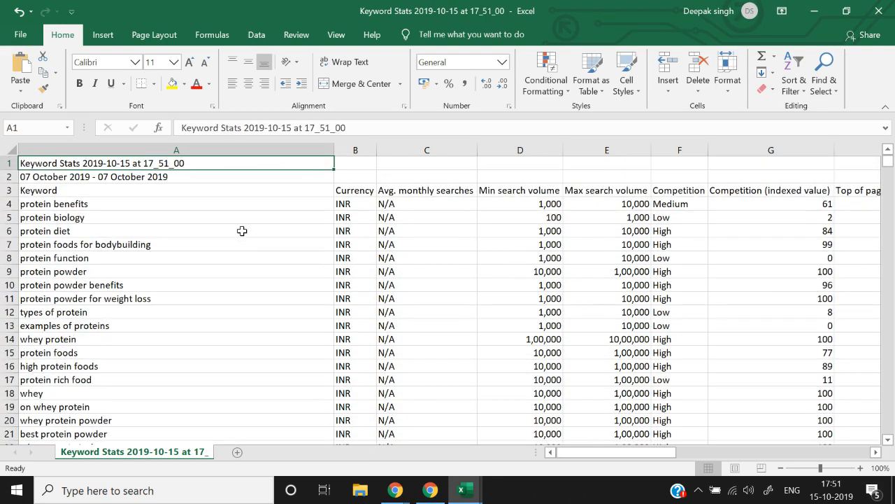
Step: Switch from Excel to the Keywords sheet in Google Sheets to check the order of its ten selected keywords
key("Down")
key("Down")
key("alt+Tab")
key("alt+Tab")
key("alt+Tab")
key("Tab")
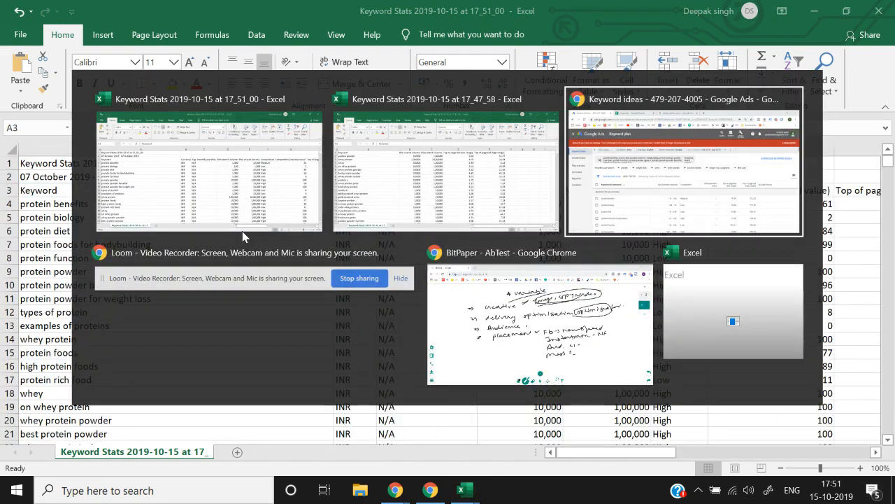
left_click(266, 7)
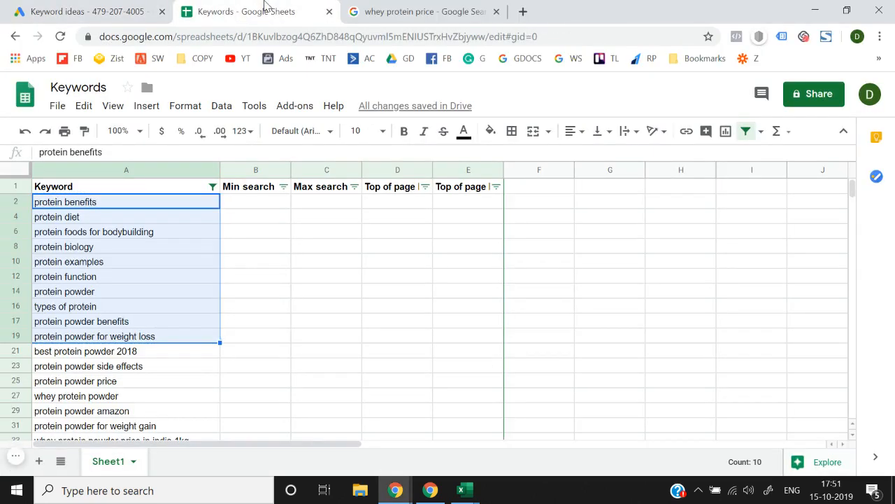
Step: Switch back to the Excel export and select the min and max search volumes from "protein benefits" through "protein powder for weight loss", D4:E11
key("alt+Tab")
key("Down")
key("Down")
key("Down")
key("Down")
key("Down")
key("Down")
key("Down")
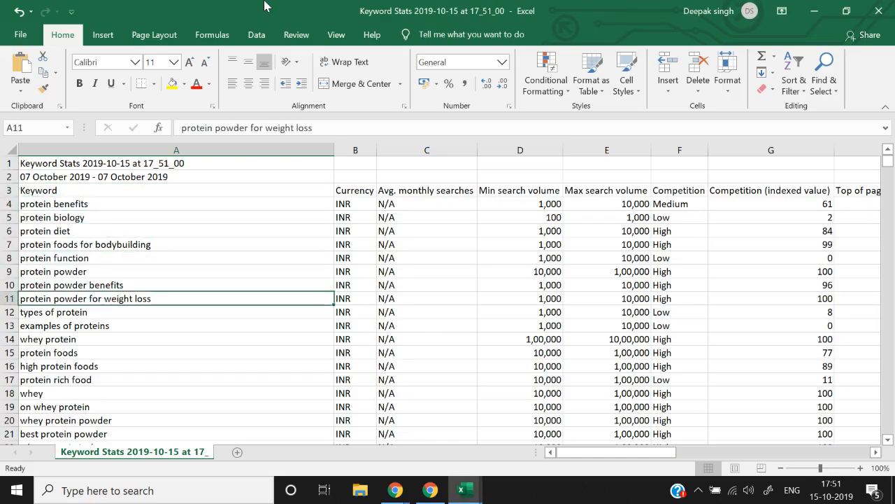
key("Right")
key("Right")
key("Right")
key("shift+Right")
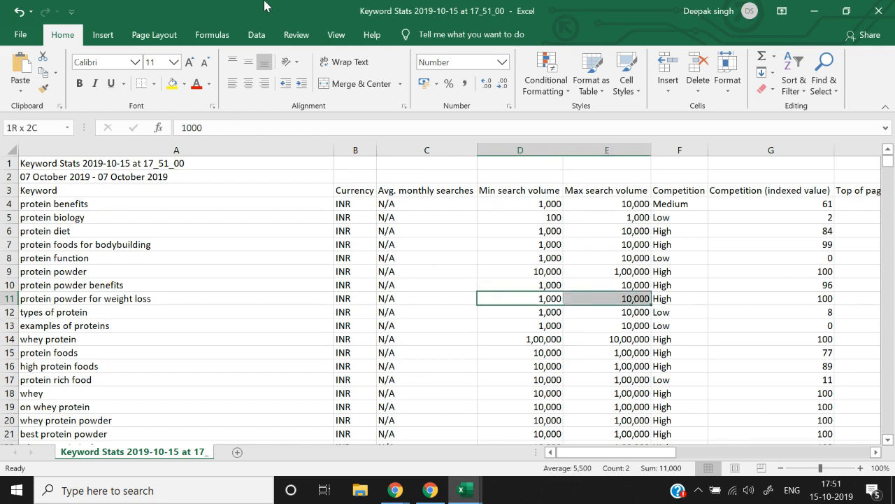
key("shift+Up")
key("shift+Up")
key("shift+Up")
key("shift+Up")
key("shift+Up")
key("shift+Up")
key("shift+Up")
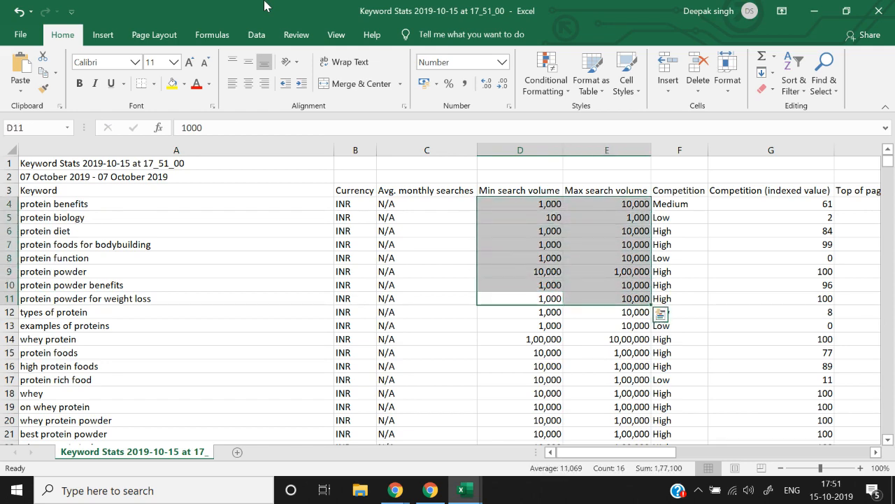
Step: Switch to the Keywords sheet in Google Sheets and select B2, the min search volume cell for "protein benefits"
key("alt+Tab")
key("Right")
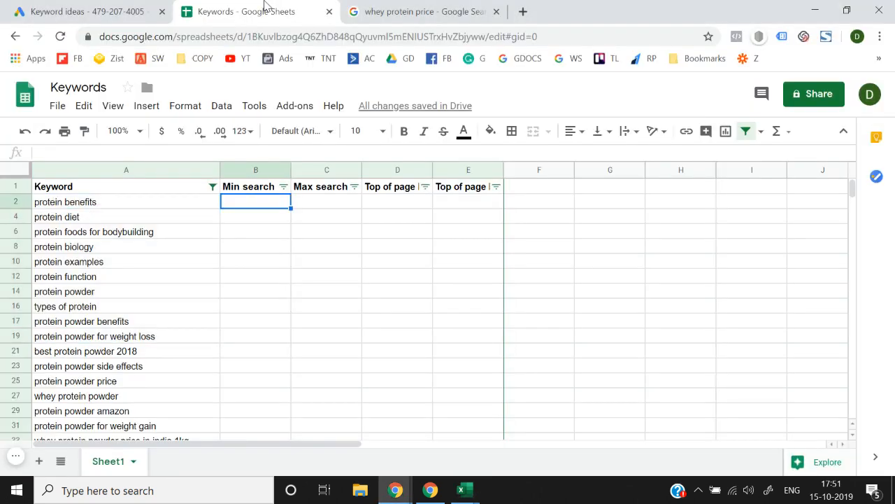
Step: Compare the first keywords in the Excel keyword stats export with the keyword list in the Google Sheets Keywords sheet
key("alt+Tab")
key("Left")
key("Left")
key("Left")
key("Up")
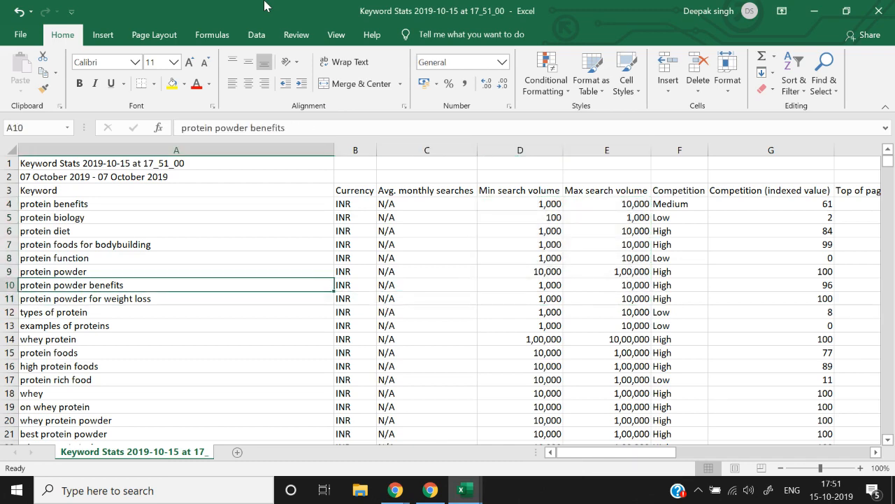
key("Up")
key("Up")
key("Up")
key("Up")
key("Up")
key("Up")
key("alt+Tab")
key("Left")
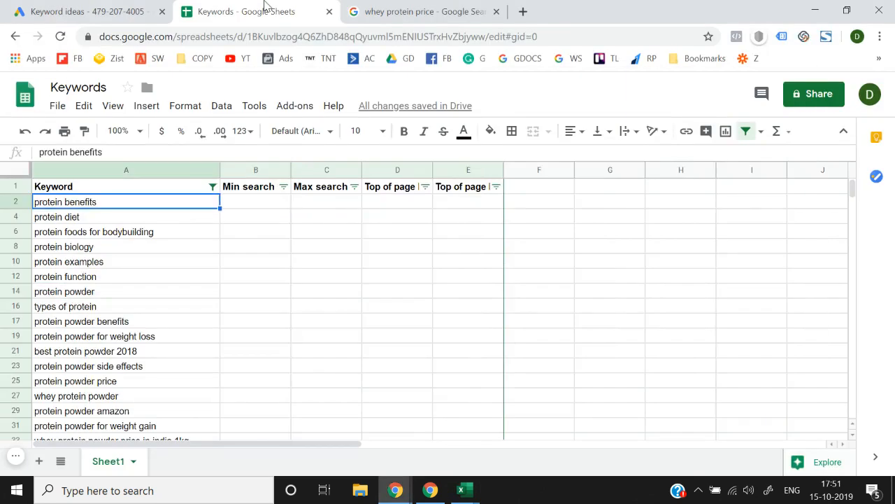
key("alt+Tab")
key("Down")
key("alt+Tab")
key("Down")
key("Down")
key("alt+Tab")
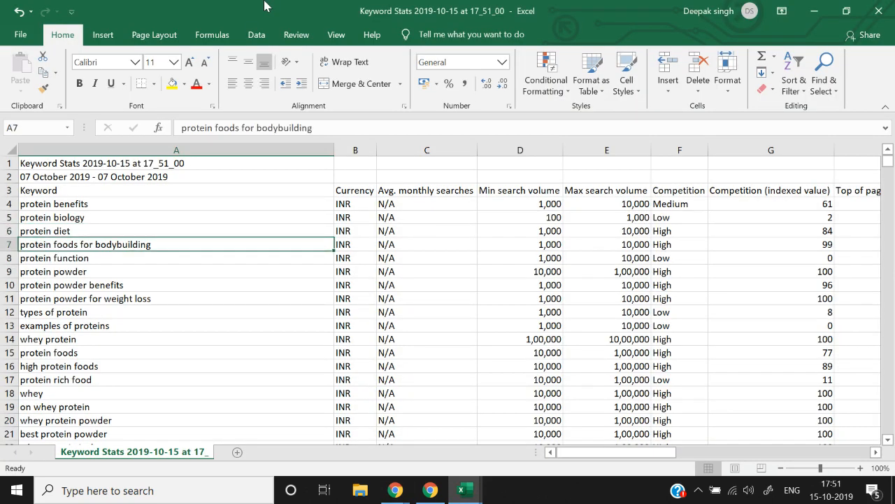
Step: Examine the columns of the keyword stats export, from search volumes and competition through the top of page bid ranges
key("Down")
key("Down")
key("Down")
key("Down")
key("Right")
key("Right")
key("Right")
key("Right")
key("Right")
key("Right")
key("Right")
key("Right")
key("Right")
key("Right")
key("Right")
key("Right")
key("Left")
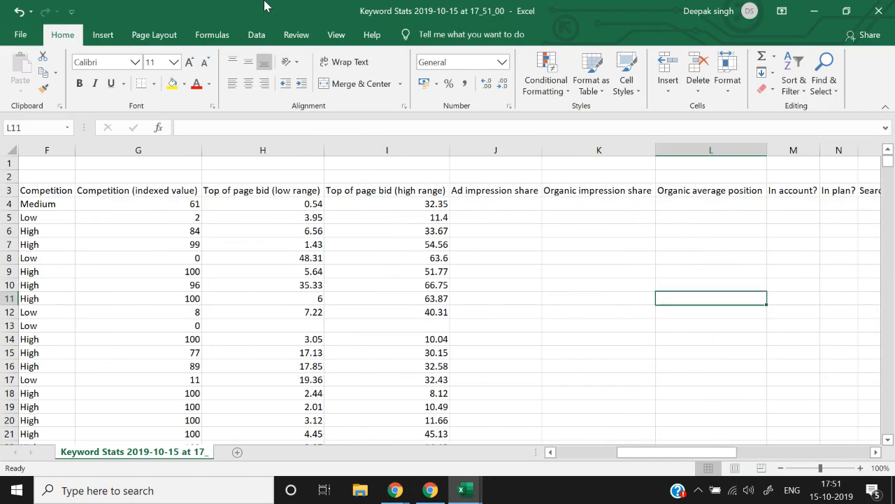
Step: Look down through the keyword column of the stats export and return to its header row
key("Home")
key("Down")
key("Down")
key("Down")
key("Down")
key("Down")
key("Down")
key("Down")
key("Down")
key("Down")
key("Down")
key("Down")
key("Down")
key("Down")
key("Down")
key("Down")
key("Down")
key("Down")
key("Down")
key("Down")
key("Down")
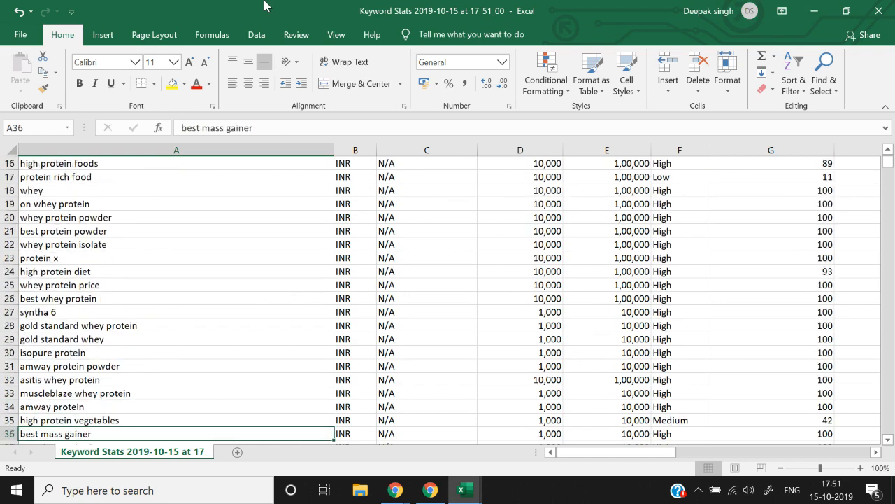
key("ctrl+Down")
key("ctrl+Home")
key("Down")
key("Down")
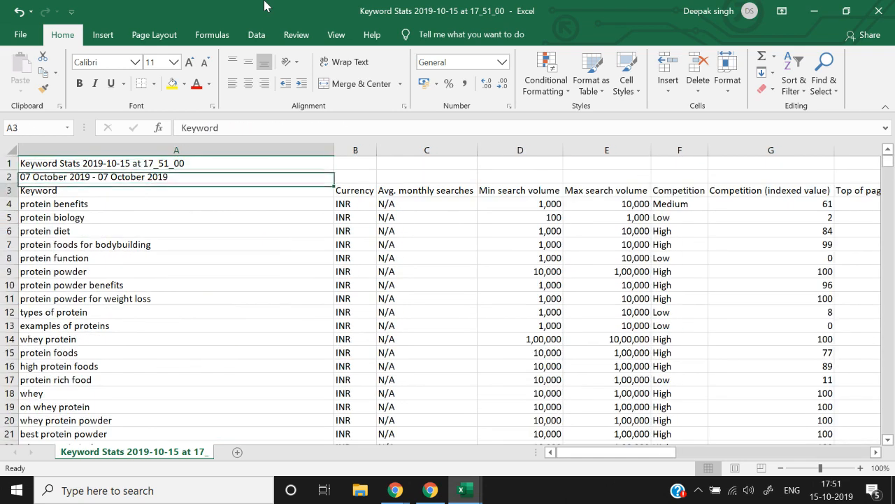
Step: Copy the min and max search volumes for "protein benefits" from Excel into its row in the Google Sheets Keywords sheet
key("alt+Tab")
key("Up")
key("Up")
key("Right")
key("alt+Tab")
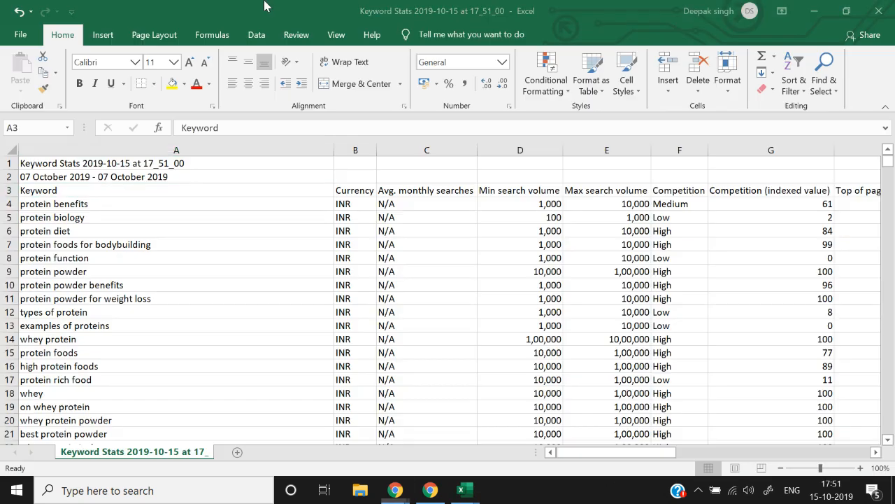
key("Down")
key("Down")
key("Up")
key("Right")
key("Right")
key("Right")
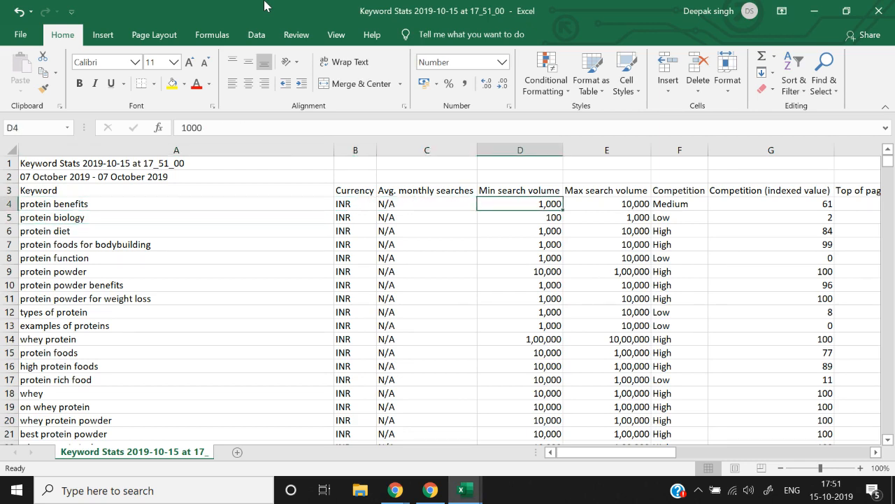
key("shift+Right")
key("shift+Down")
key("ctrl+c")
key("alt+Tab")
key("ctrl+v")
Step: Copy the "protein diet" keyword from Google Sheets and search for it in the Excel keyword stats
key("Down")
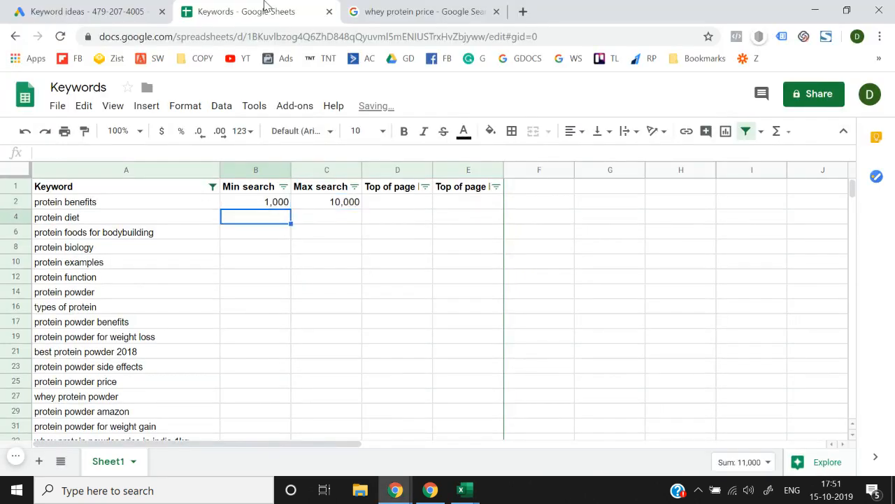
key("Left")
key("ctrl+c")
key("alt+Tab")
key("ctrl+f")
key("ctrl+v")
key("Return")
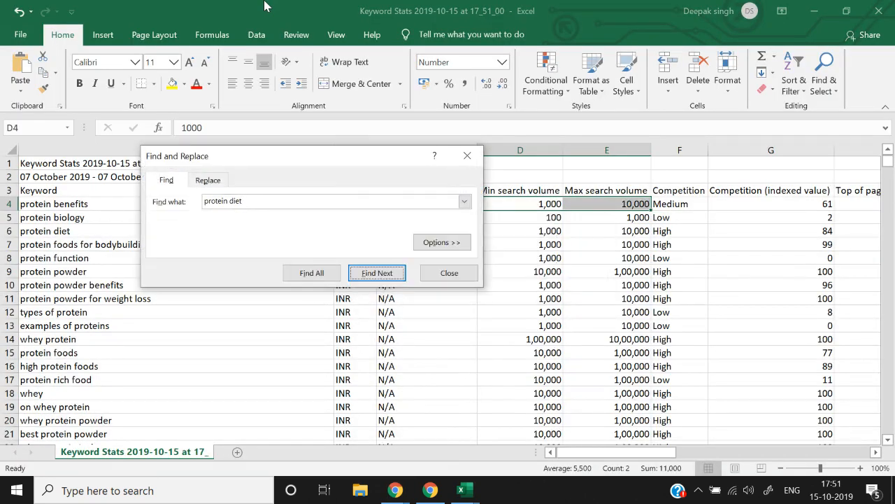
key("Escape")
Step: Copy the "protein diet" min and max search volumes from Excel into its row in the Google Sheets Keywords sheet
key("Left")
key("Left")
key("Left")
key("Down")
key("Down")
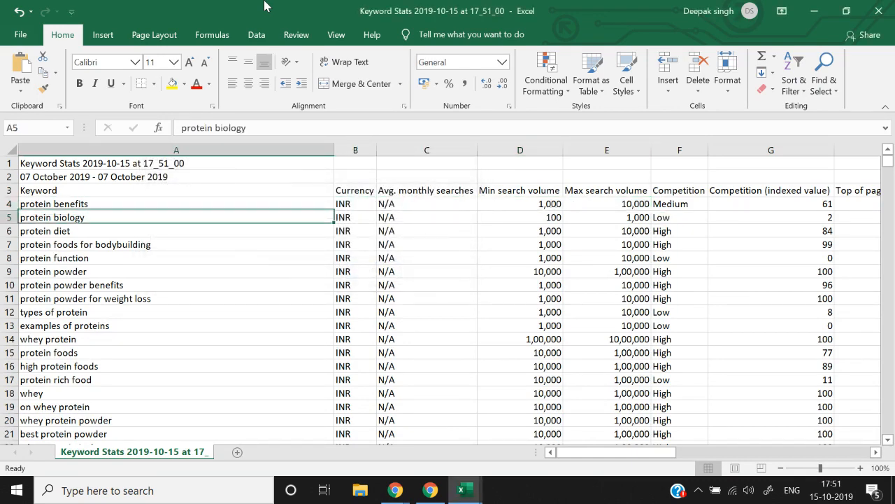
key("Right")
key("Right")
key("Right")
key("shift+Right")
key("ctrl+c")
key("alt+Tab")
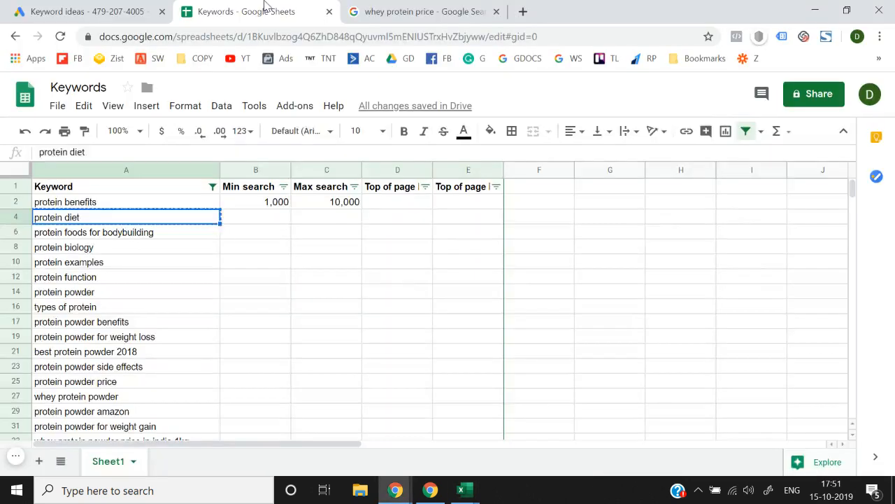
key("Right")
key("ctrl+v")
Step: Transfer the min and max search volumes for "protein foods for bodybuilding" from Excel to its row in Google Sheets
key("Down")
key("Left")
key("alt+Tab")
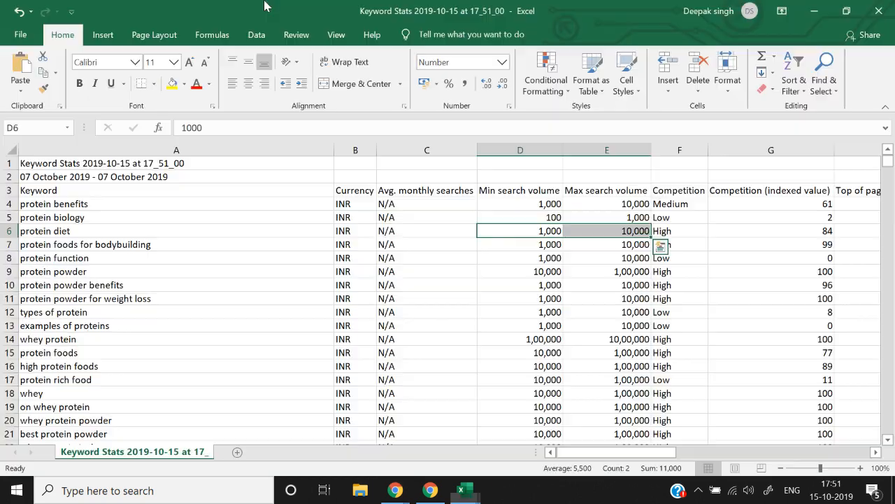
key("Left")
key("Left")
key("Left")
key("Down")
key("Right")
key("Right")
key("Right")
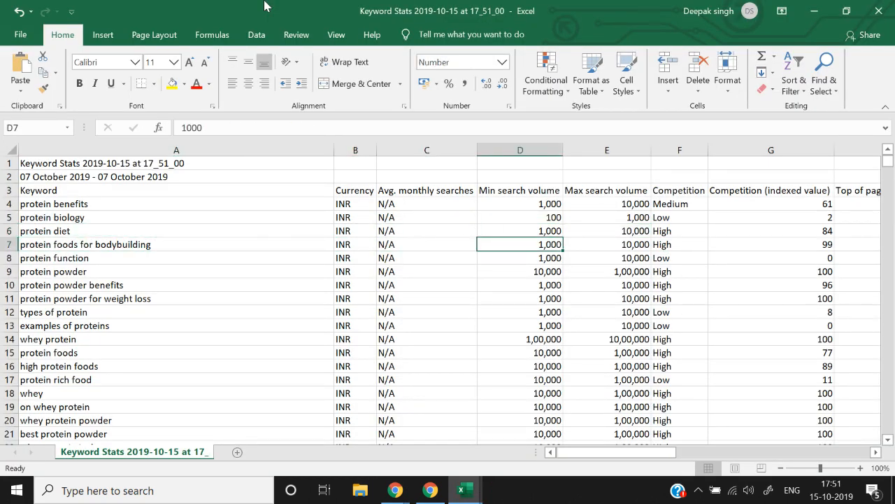
key("shift+Right")
key("ctrl+c")
key("alt+Tab")
key("Right")
Step: Copy the "protein biology" volumes 100 and 1,000 from Excel into its min and max search cells in Google Sheets
key("Left")
key("Down")
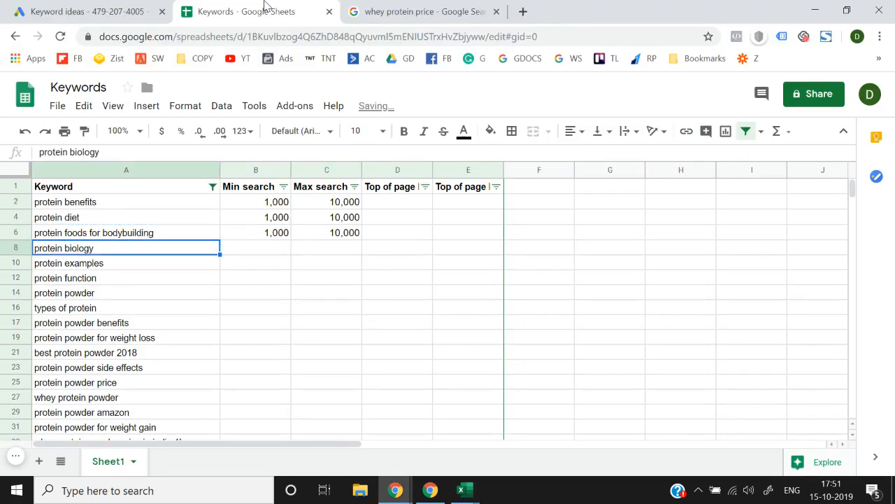
key("alt+Tab")
key("Left")
key("Up")
key("Up")
key("Right")
key("shift+Right")
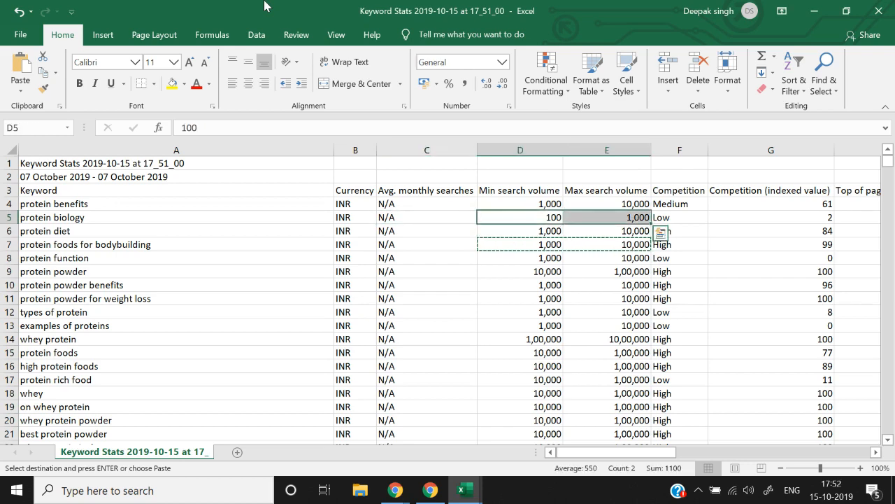
key("ctrl+c")
key("alt+Tab")
key("ctrl+v")
key("ctrl+z")
key("Right")
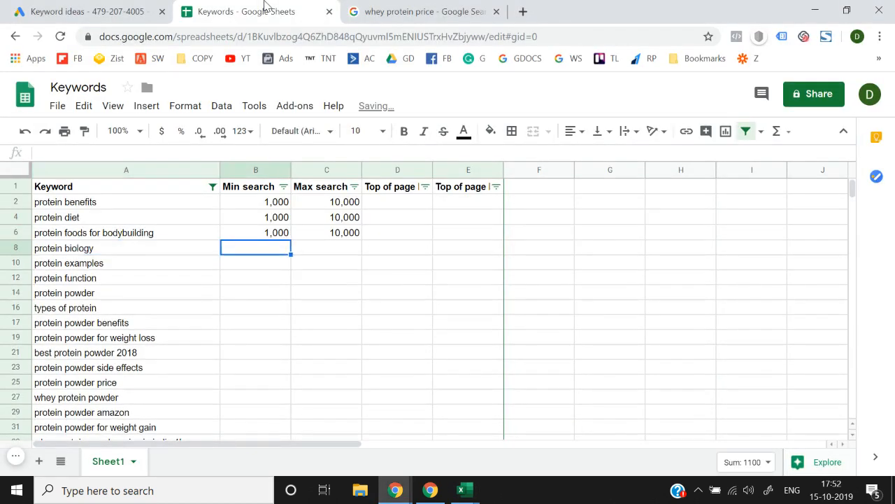
key("ctrl+v")
Step: Look for the next keyword, "protein examples", among the first rows of the Excel keyword stats
key("Down")
key("Left")
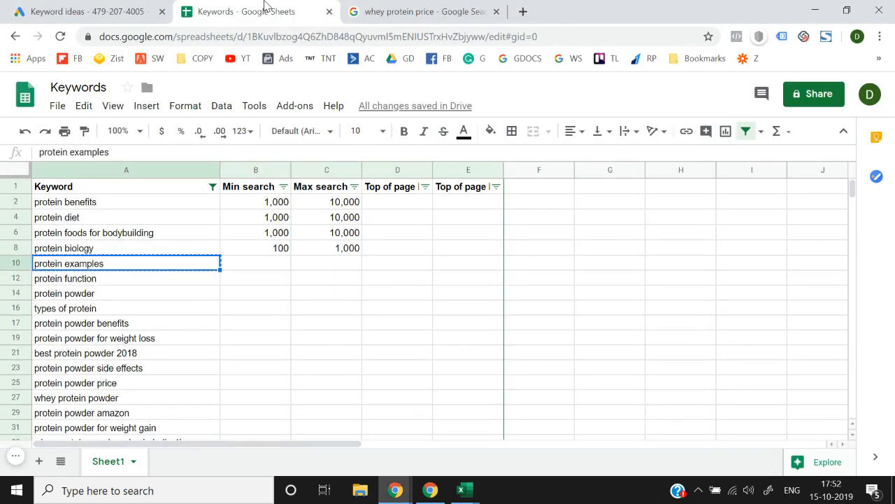
key("alt+Tab")
key("Down")
key("Left")
key("Left")
key("Left")
key("Up")
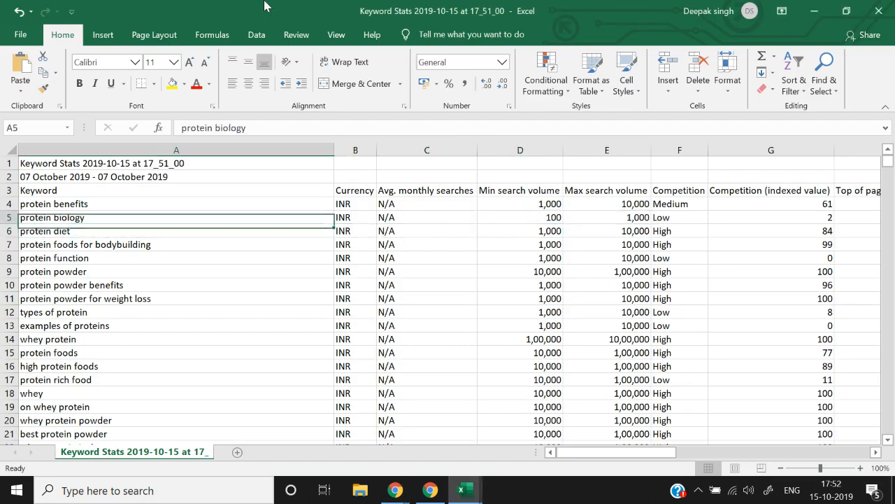
key("Down")
key("Down")
key("Down")
key("Down")
key("alt+Tab")
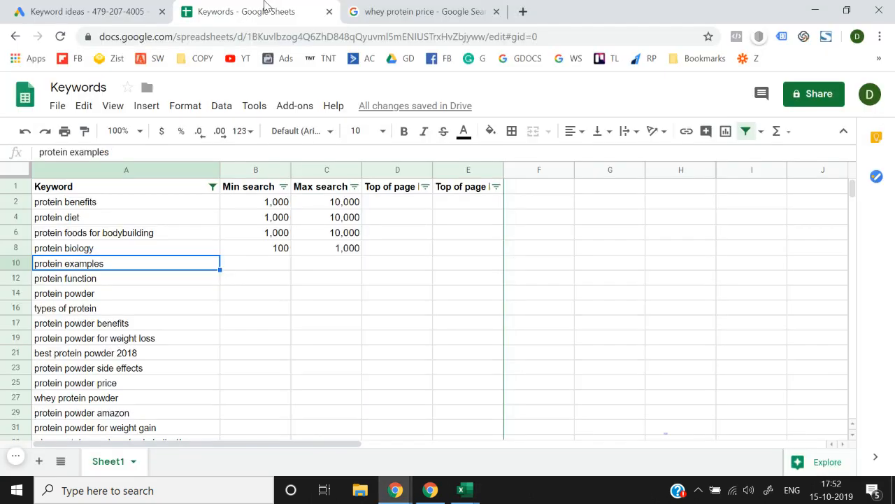
Step: Search the Excel keyword stats for "protein examples", using the keyword copied from Google Sheets, and go through the matches
key("ctrl+c")
key("alt+Tab")
key("ctrl+f")
key("ctrl+v")
key("Return")
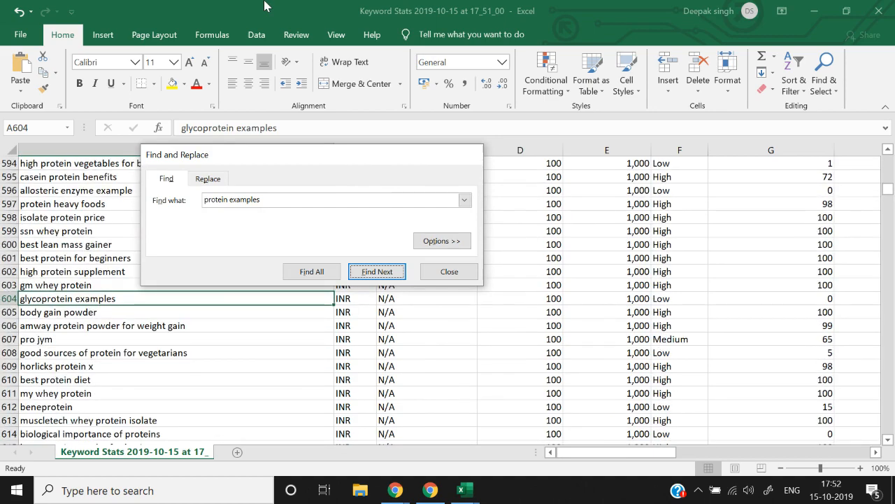
key("Escape")
key("ctrl+f")
key("Return")
key("Return")
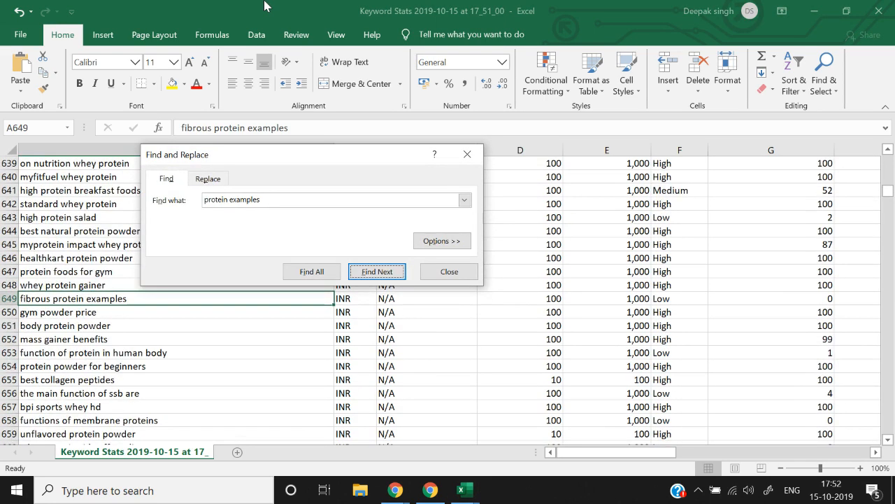
key("Return")
key("Return")
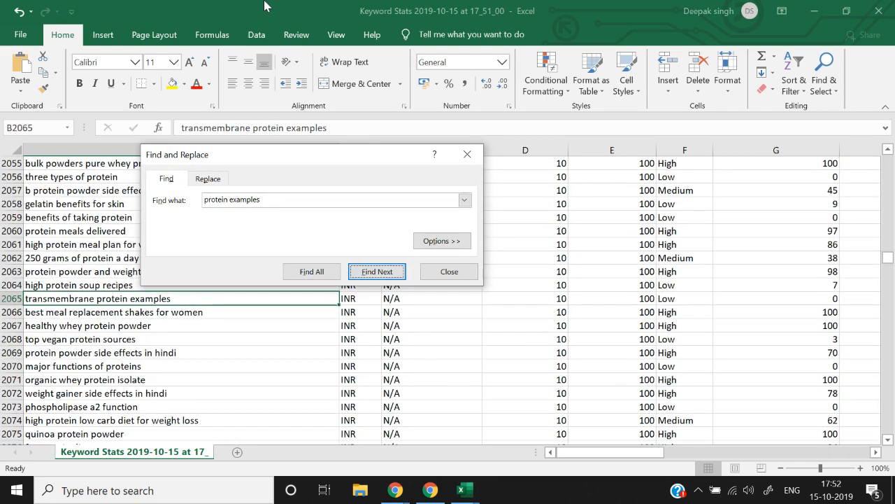
key("Return")
key("Return")
key("Return")
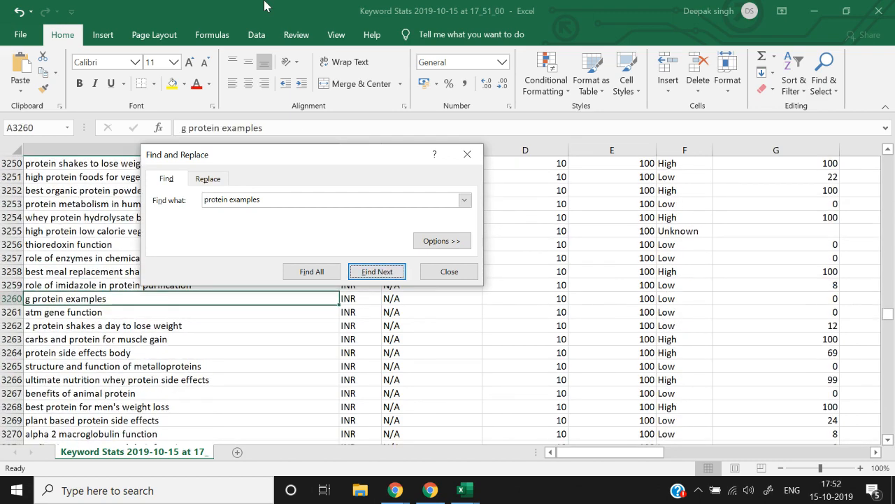
key("Return")
key("Return")
key("Return")
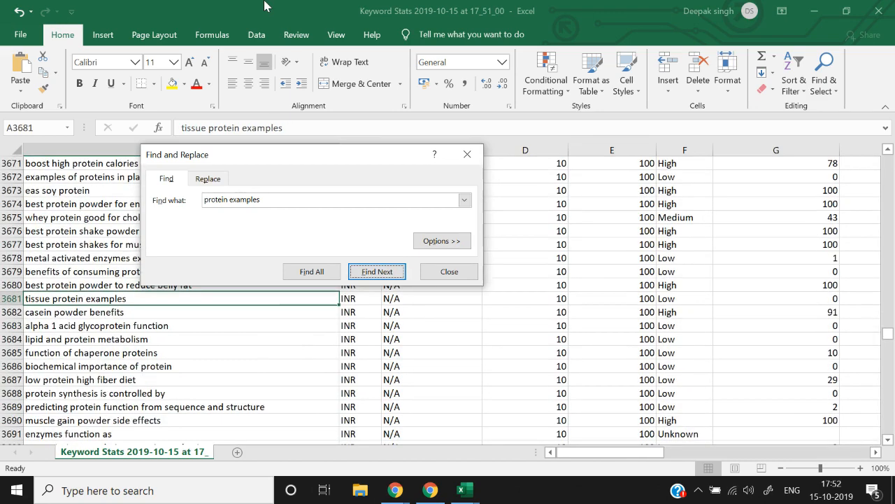
key("Return")
key("Return")
key("Return")
key("Return")
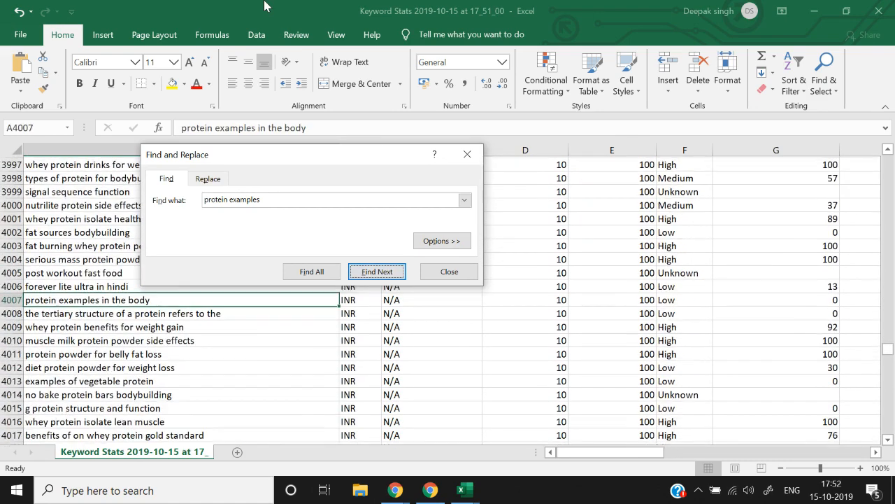
key("Return")
key("Return")
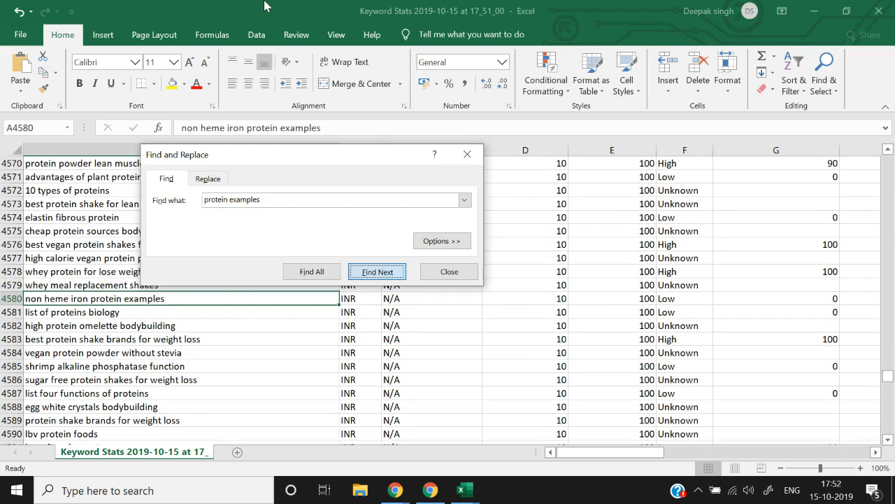
key("Return")
key("Return")
key("Return")
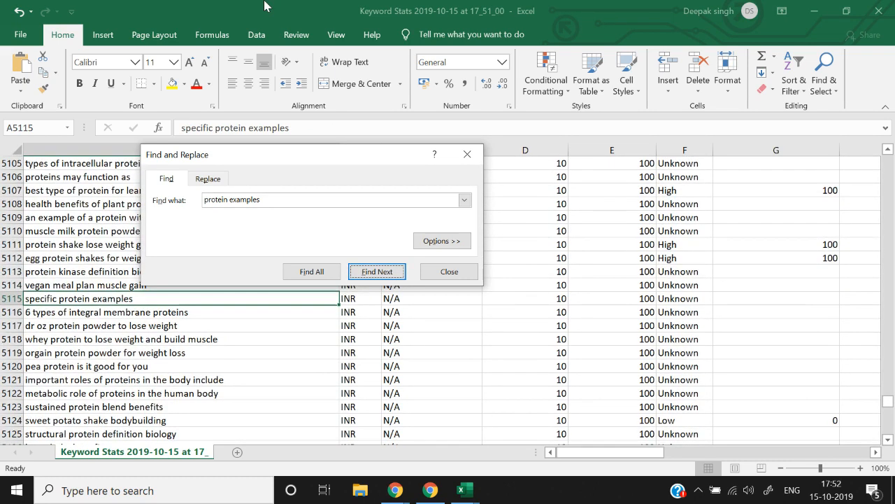
key("Return")
key("Return")
key("Return")
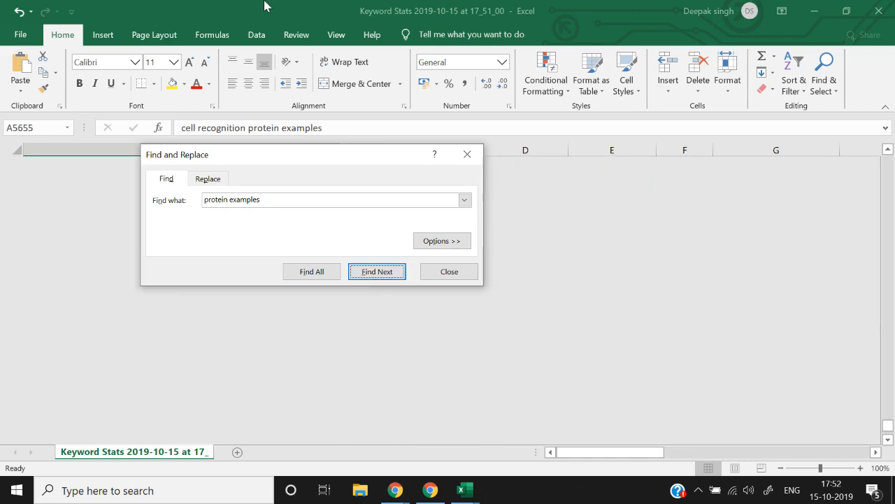
key("Return")
key("Return")
key("Return")
key("Return")
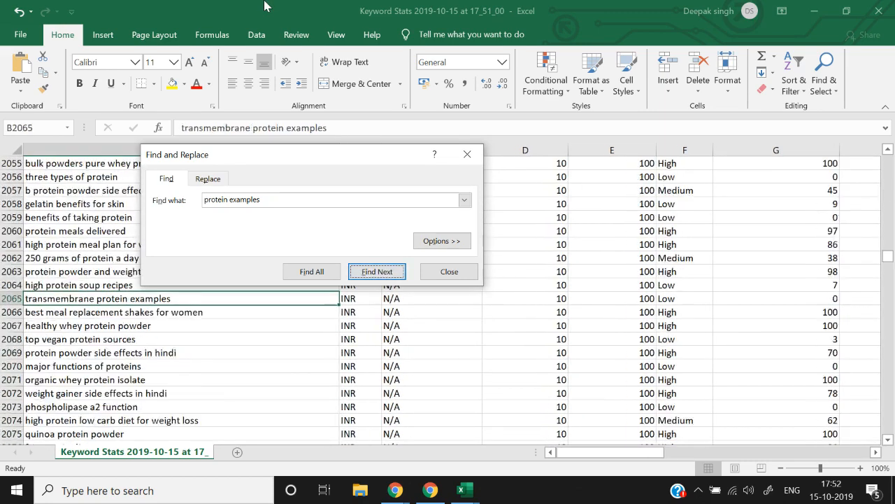
Step: Close the search and go through the provided keywords from the start of the Excel stats down to "examples of proteins"
key("Escape")
key("ctrl+Home")
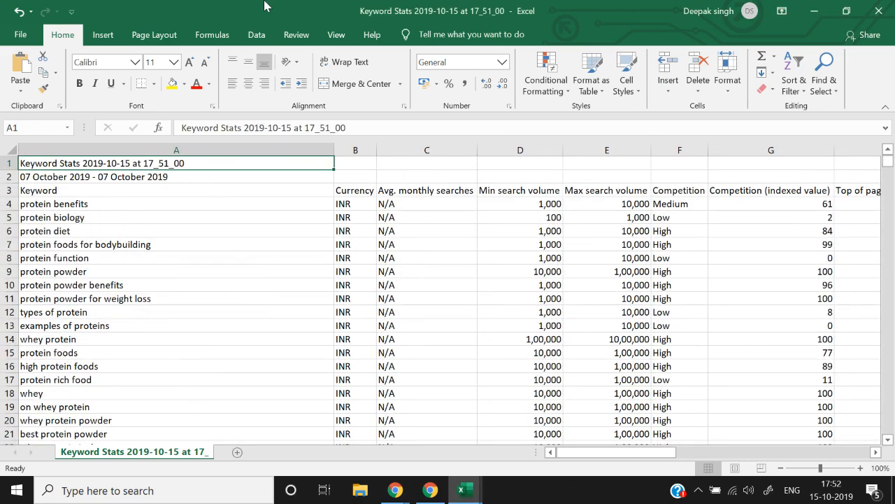
key("Down")
key("Down")
key("Down")
key("Down")
key("Down")
key("Down")
key("Down")
key("Down")
key("Down")
key("Down")
key("Down")
key("Down")
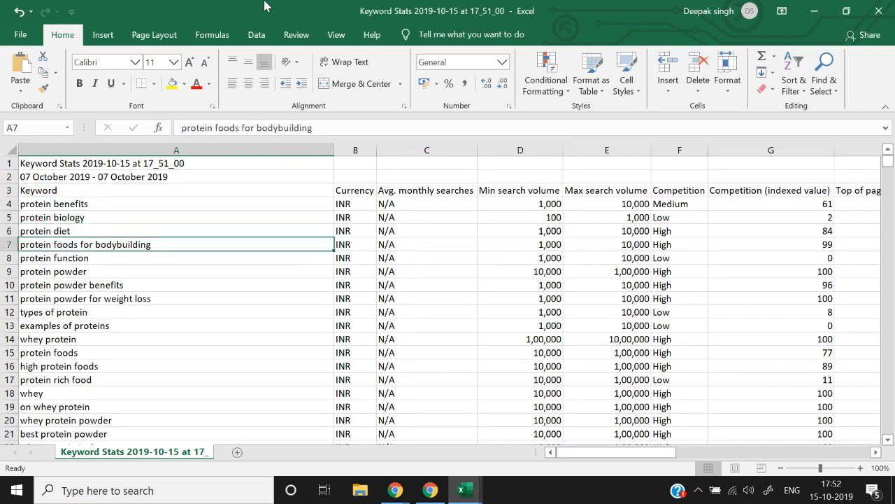
Step: Copy the keyword "protein function" from Google Sheets and search the Excel keyword stats for it, going through the matches
key("alt+Tab")
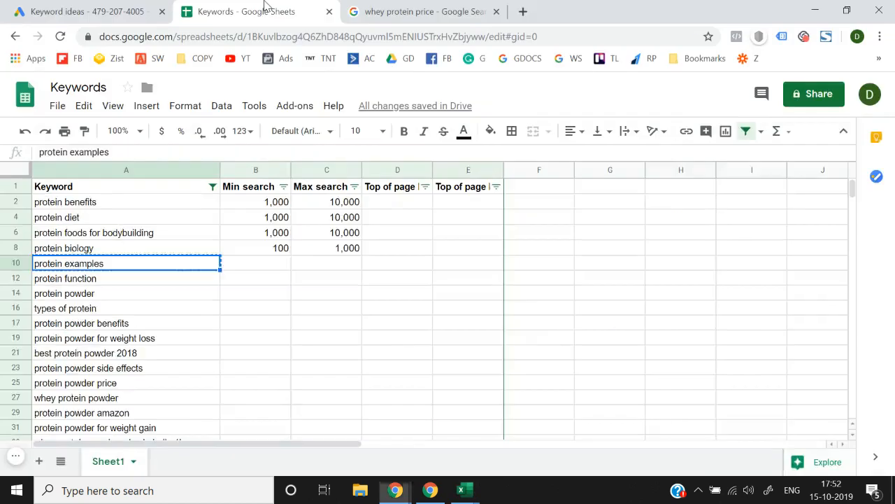
key("Left")
key("ctrl+c")
key("alt+Tab")
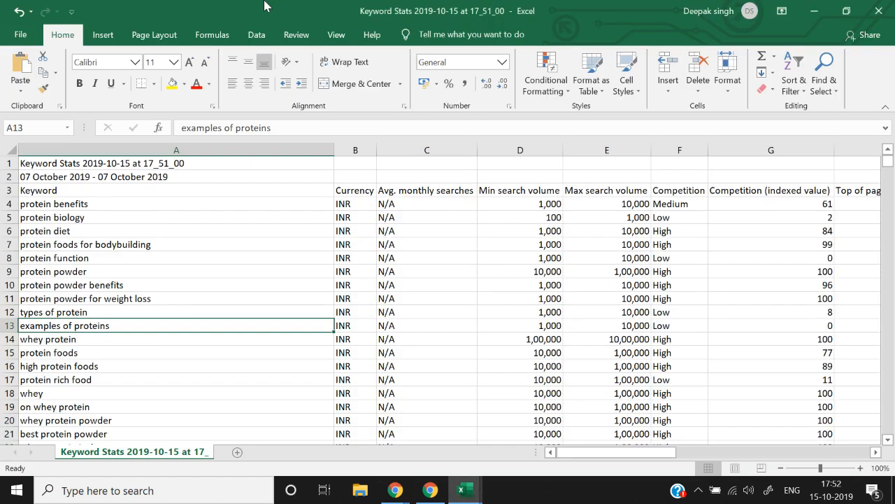
key("ctrl+f")
key("ctrl+v")
key("Return")
key("Return")
key("Return")
key("Return")
key("Return")
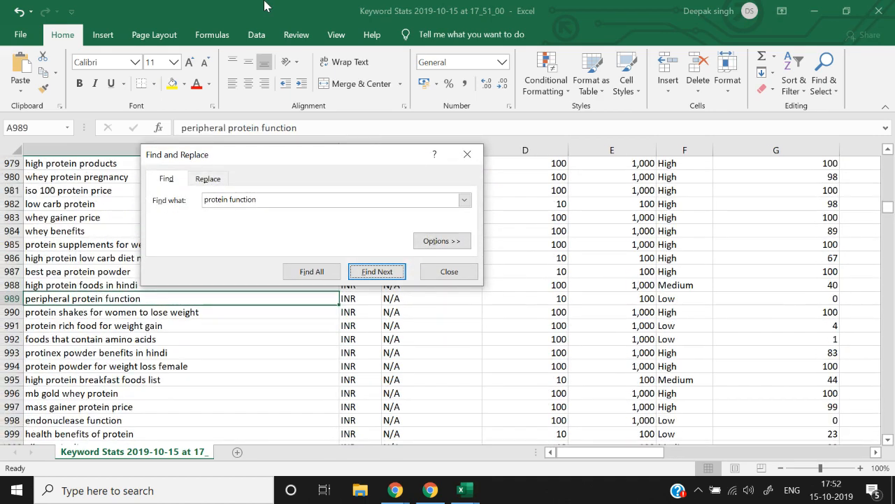
key("Return")
key("Return")
key("Return")
key("Return")
key("Return")
key("Return")
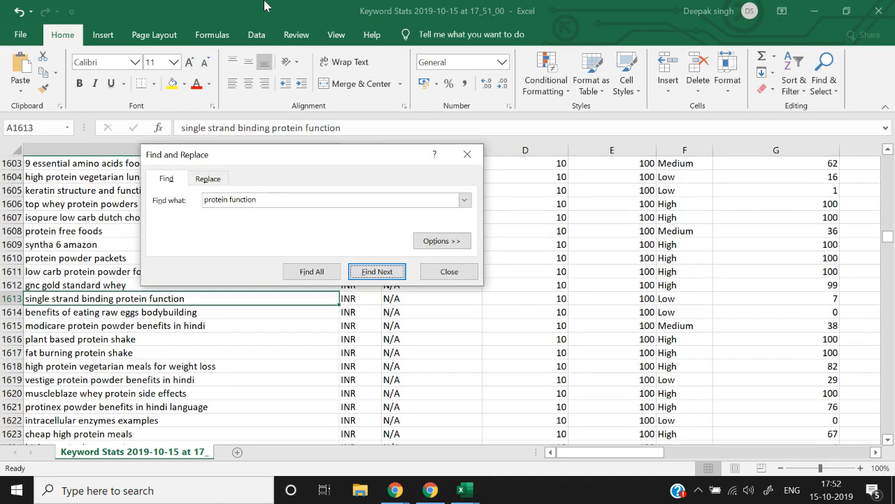
Step: Check the 100 – 1K range in the Google Ads keyword plan and enter 100 and 1000 as "protein function" search volumes in Google Sheets
key("alt+Tab")
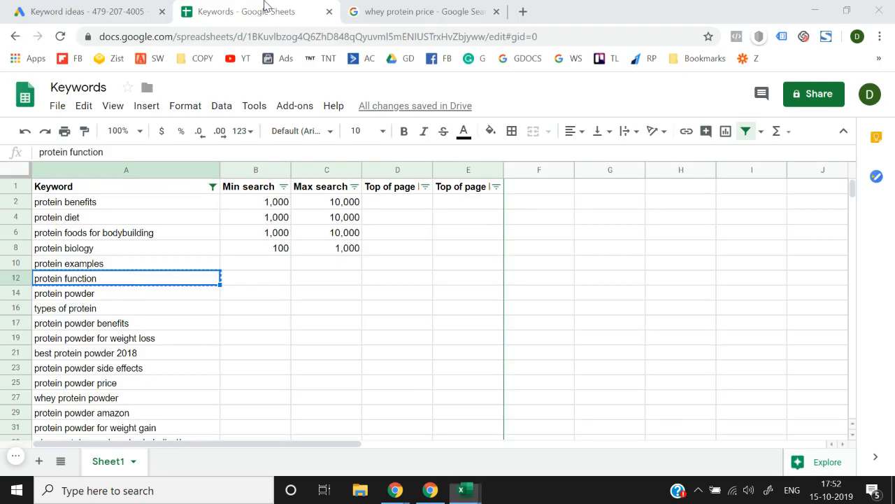
left_click(65, 7)
scroll(253, 322, "down", 1)
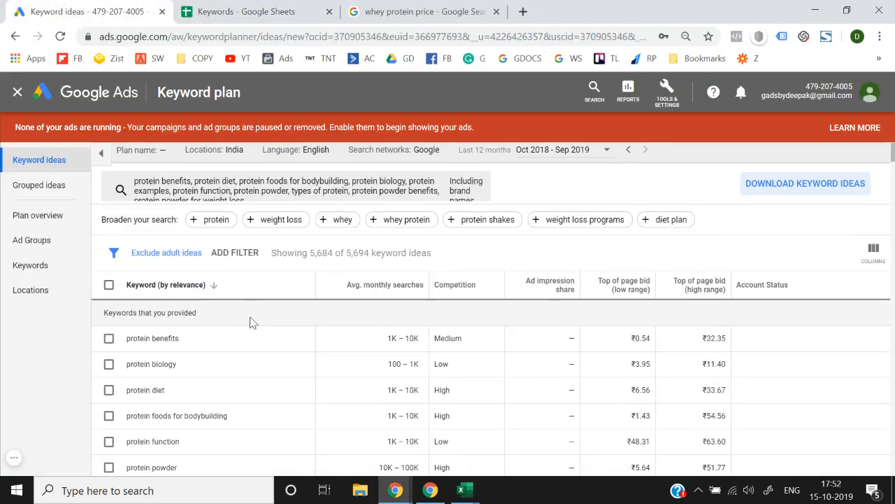
double_click(412, 359)
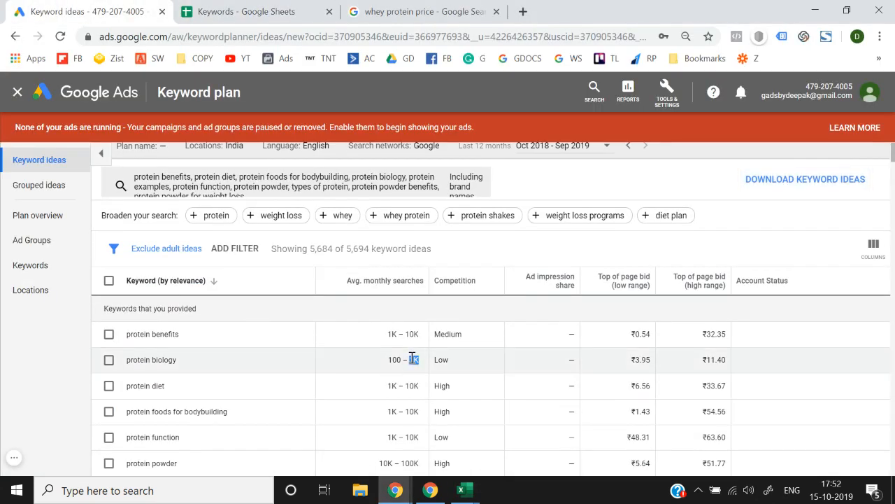
left_click(307, 9)
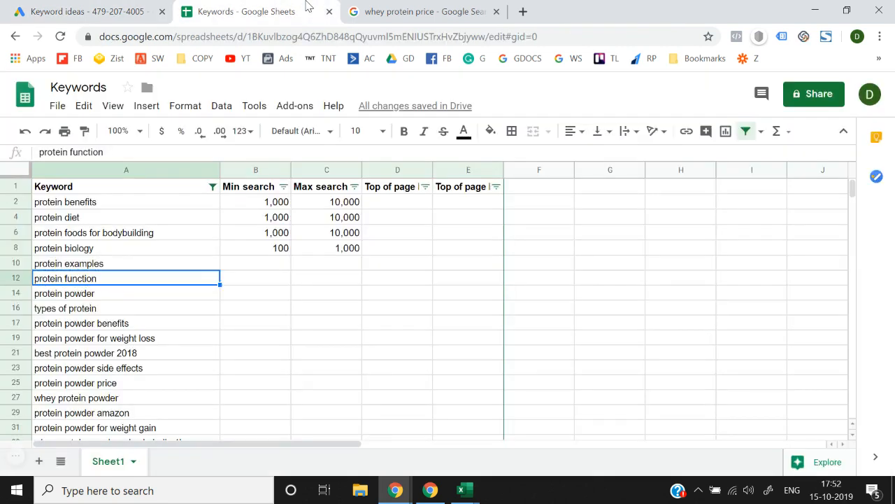
key("Tab")
type("100")
key("Tab")
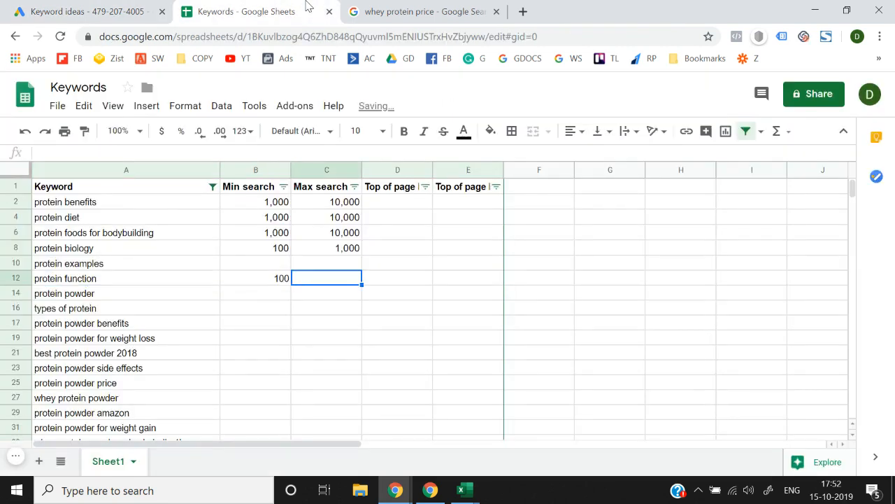
type("1000")
key("Return")
key("Up")
key("Up")
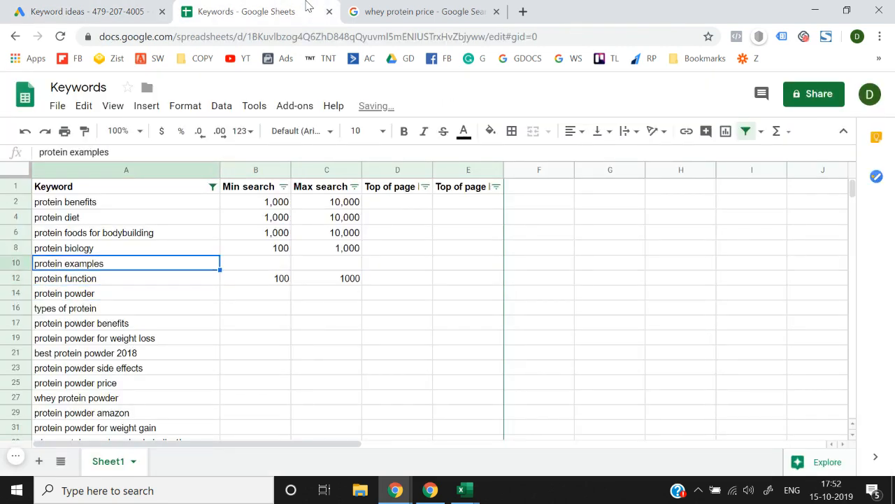
Step: Look up the average monthly searches for "protein examples" among the provided keywords in the Google Ads keyword plan
key("Up")
key("Right")
key("Down")
key("Left")
left_click(88, 11)
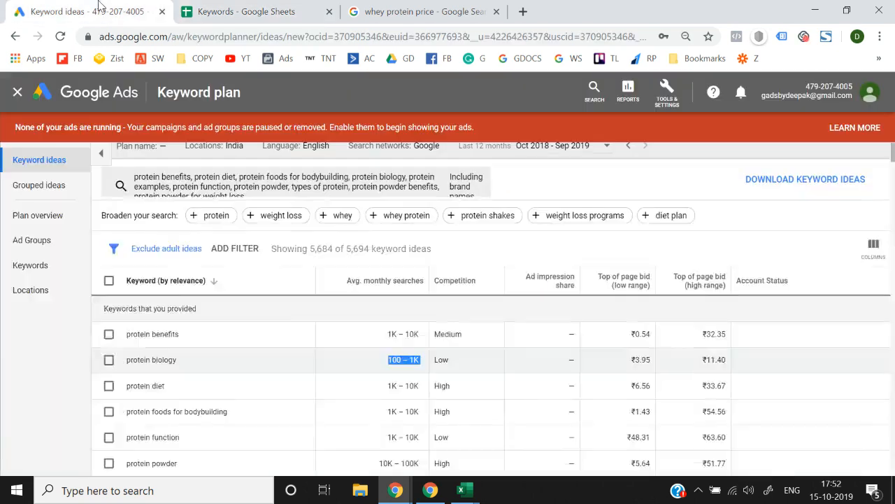
scroll(274, 339, "down", 1)
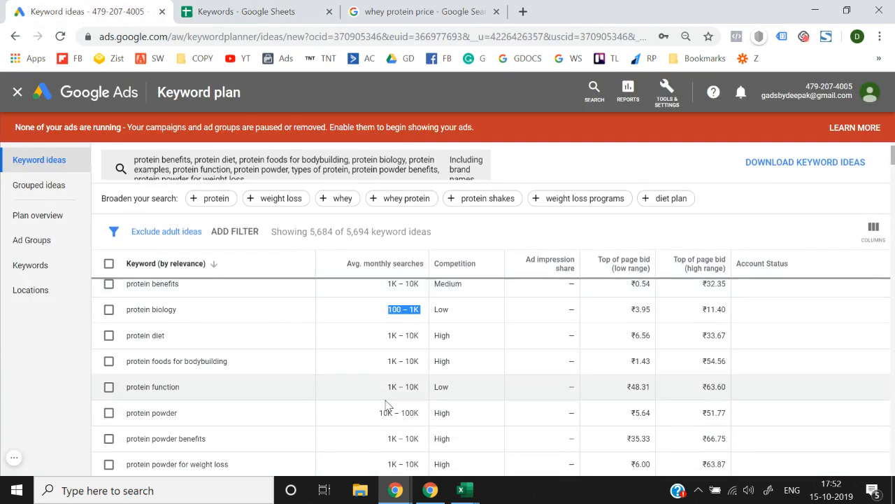
scroll(386, 404, "down", 3)
scroll(385, 404, "up", 1)
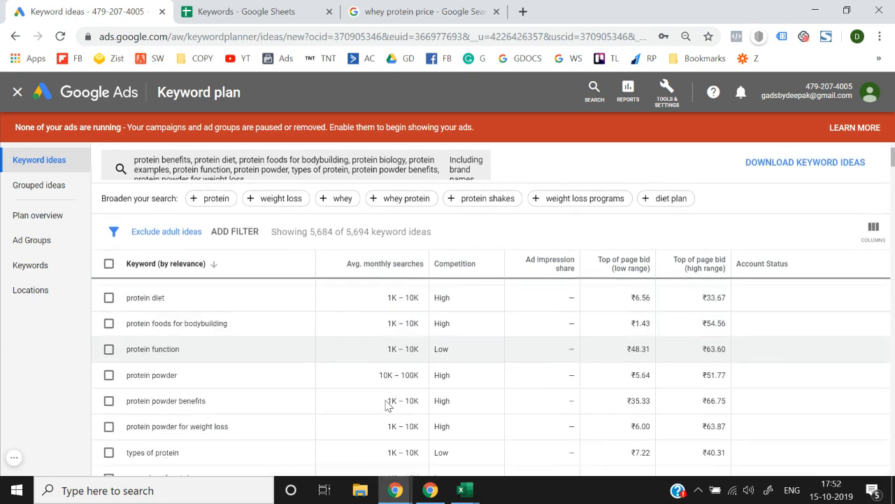
scroll(387, 398, "up", 3)
scroll(389, 418, "down", 2)
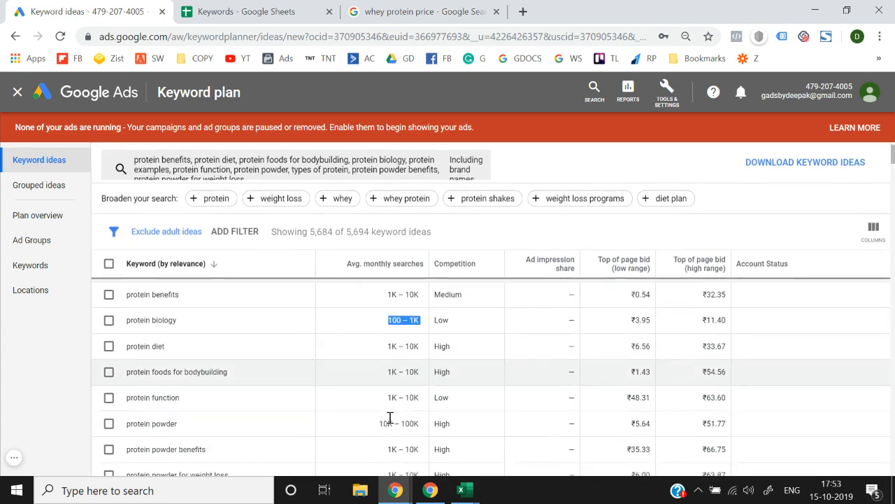
scroll(389, 418, "down", 3)
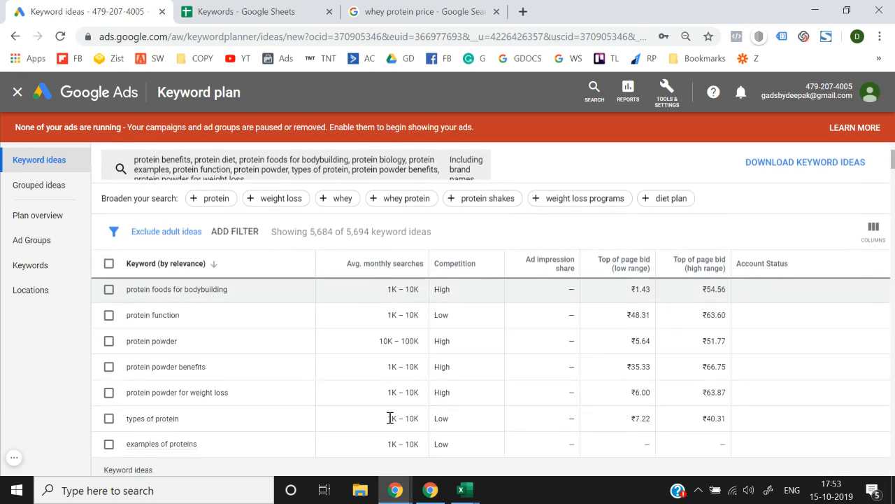
Step: In Google Sheets, copy the min and max volumes 1,000 and 10,000 from "protein foods for bodybuilding" to the "protein examples" row
left_click(256, 8)
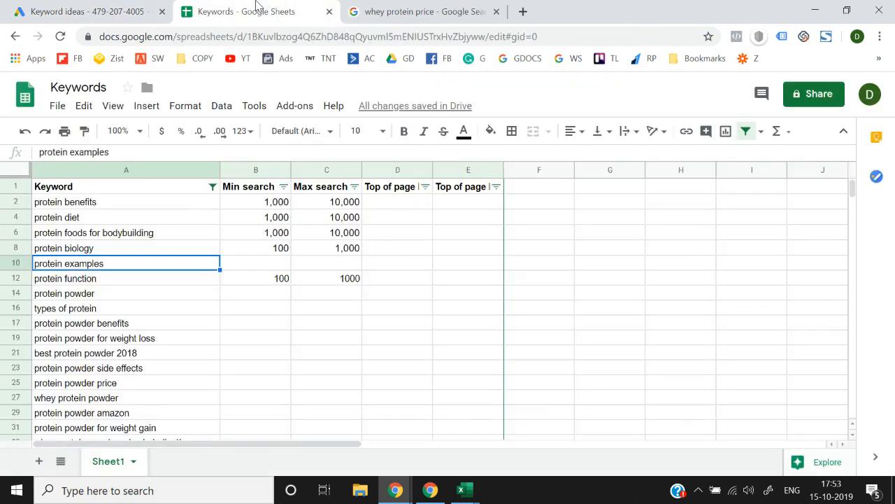
key("Right")
key("Right")
key("Up")
key("Left")
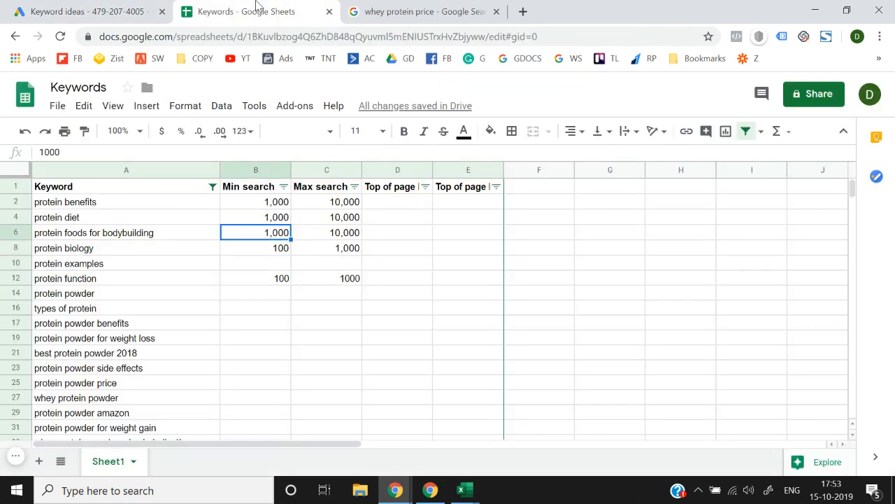
key("shift+Right")
key("ctrl+c")
key("Down")
key("Down")
key("ctrl+v")
key("Down")
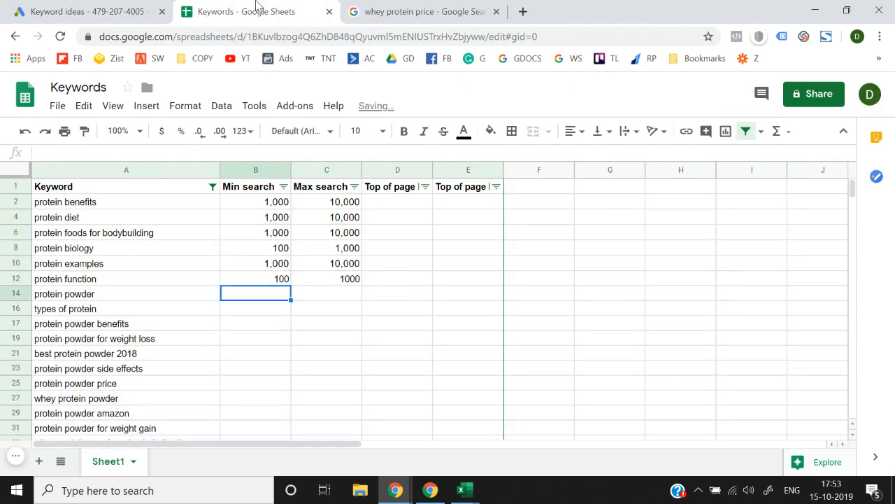
Step: Review the rest of the Google Sheets keyword list, from the rows without search volumes through the filled ones to row 112
key("Left")
key("Down")
key("Down")
key("Right")
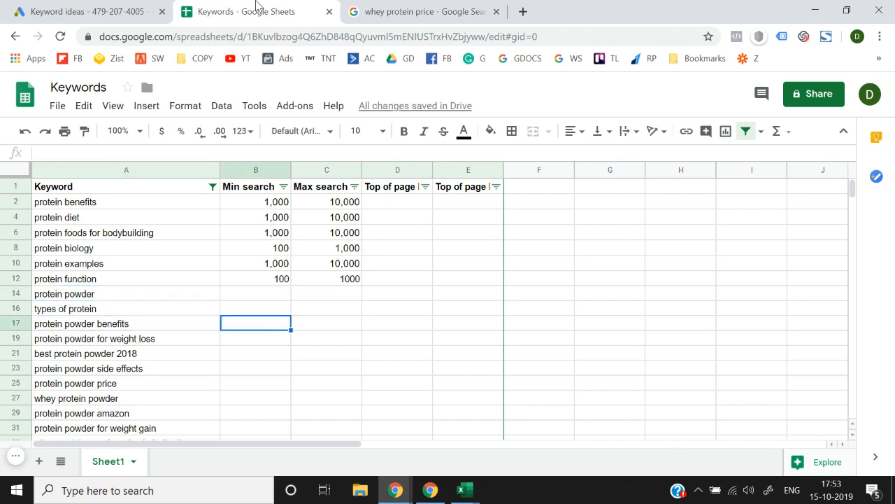
key("Down")
key("Down")
key("Down")
key("Down")
key("Down")
key("Down")
key("Down")
key("Down")
key("Down")
key("Down")
key("Down")
key("Down")
key("Down")
key("Down")
key("Down")
key("Down")
key("Down")
key("Down")
key("Down")
key("Down")
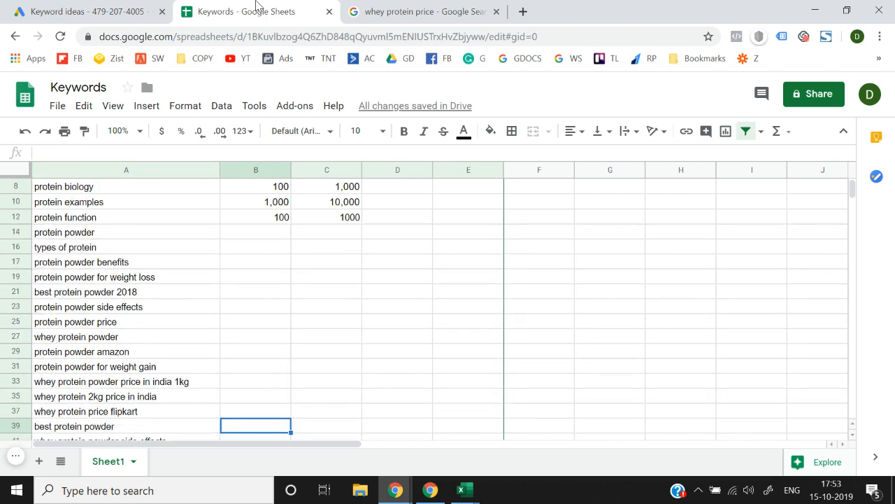
key("Down")
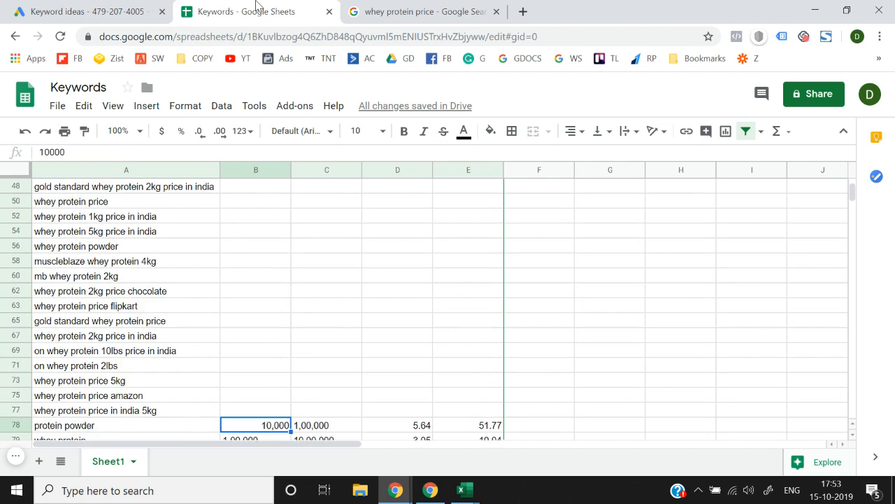
key("Down")
key("Down")
key("Down")
key("Down")
key("Down")
key("Down")
key("Down")
key("Down")
key("Down")
key("Down")
key("Down")
key("Down")
key("Down")
key("Down")
key("Down")
key("Down")
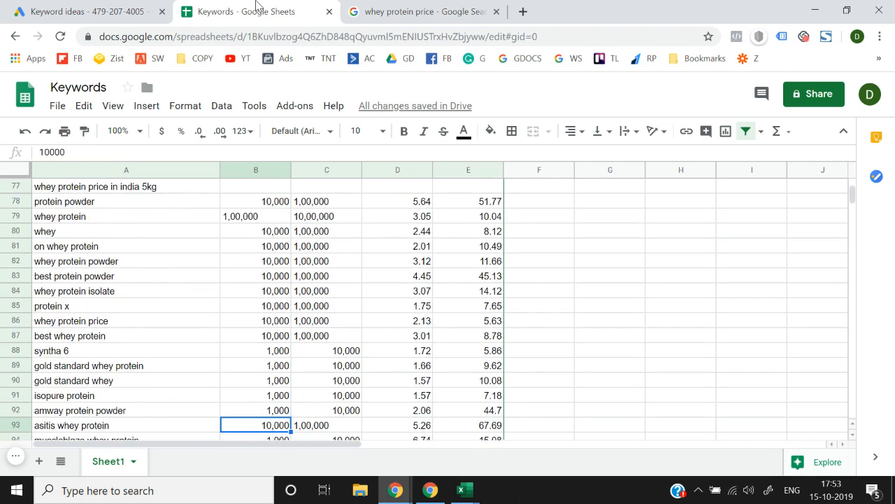
key("Down")
key("Down")
key("Down")
key("Down")
key("Down")
key("Down")
key("Down")
key("Down")
key("Down")
key("Down")
key("Down")
key("Down")
key("Down")
key("Down")
key("Down")
key("Down")
key("Down")
key("Down")
key("Down")
key("Down")
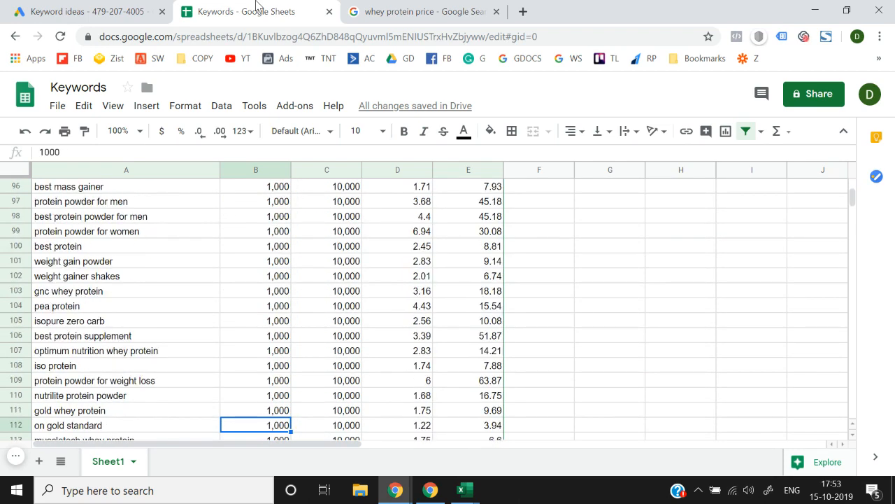
Step: Review the keyword rows down to row 125 and return to the start of the list
key("Down")
key("Down")
key("Down")
key("Down")
key("Down")
key("Down")
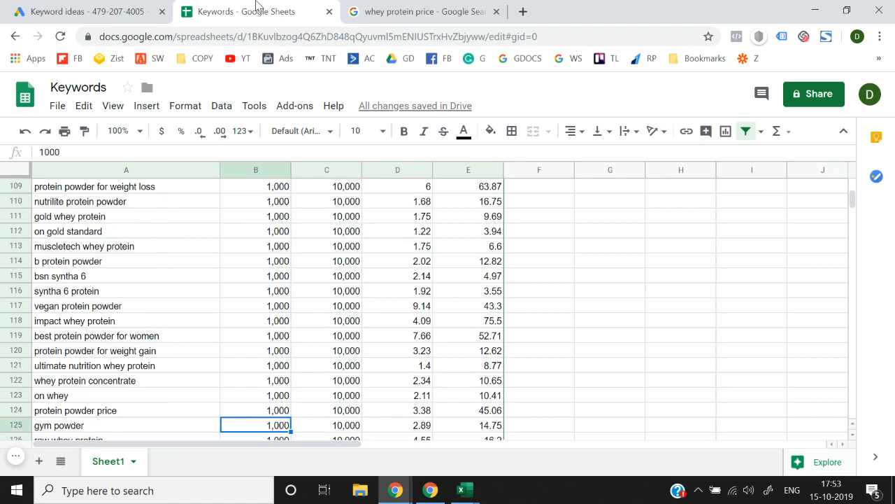
key("ctrl+Up")
key("ctrl+Up")
key("ctrl+Up")
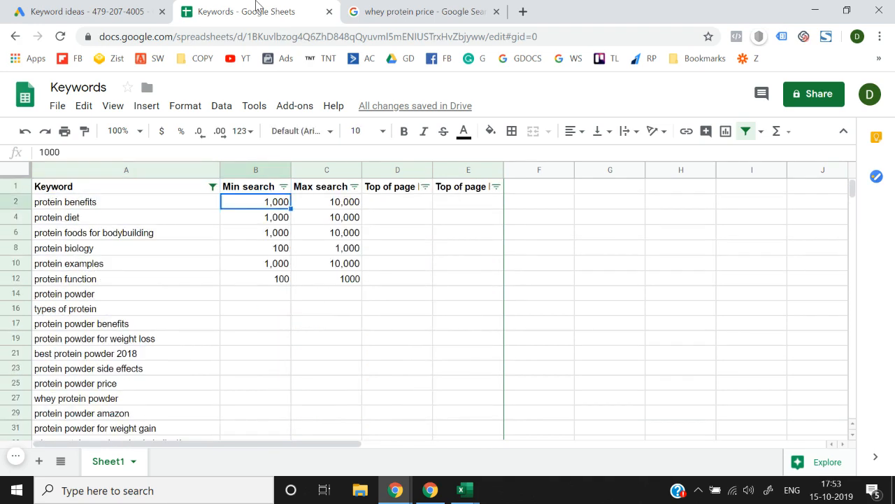
Step: Look through the list from "protein benefits" past the rows without search volumes to the filled rows, as far as row 90
key("Down")
key("Down")
key("Down")
key("Down")
key("Down")
key("ctrl+Down")
key("Down")
key("Down")
key("Down")
key("Down")
key("Down")
key("Down")
key("Down")
key("Down")
key("Down")
key("Down")
key("Down")
key("Down")
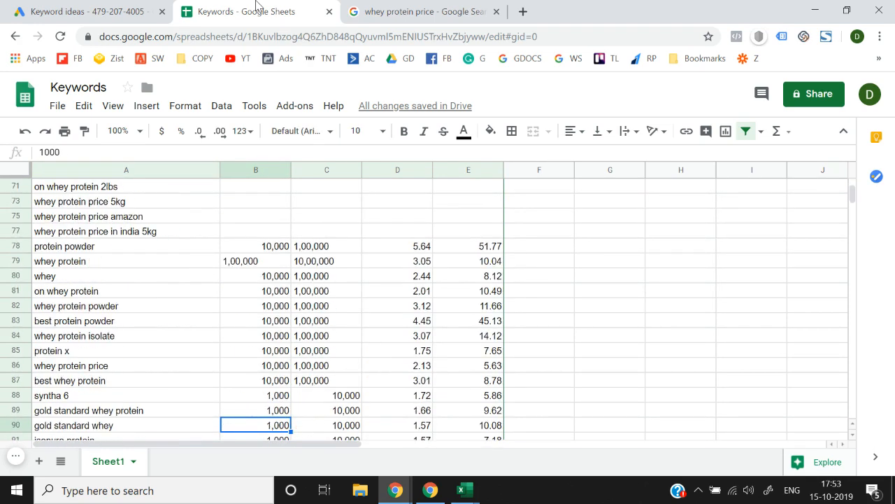
Step: Make the "best protein powder" row bold from the keyword through its top of page bid values
key("Up")
key("Up")
key("Up")
key("Up")
key("Up")
key("Up")
key("Up")
key("Up")
key("Left")
key("Down")
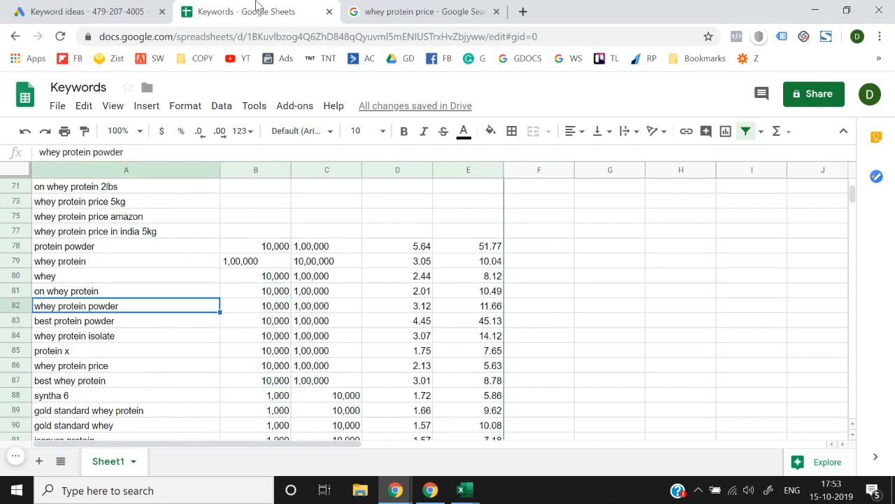
key("Down")
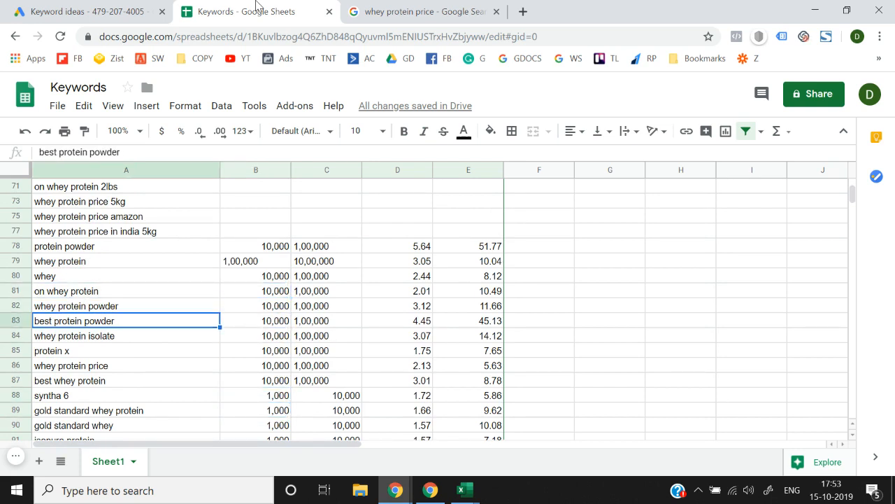
key("shift+Right")
key("shift+Right")
key("shift+Right")
key("shift+Right")
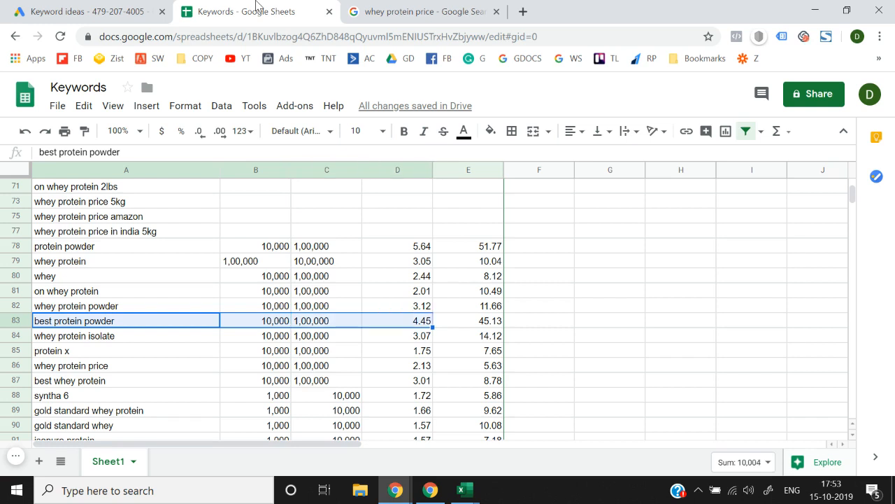
key("ctrl+b")
key("Down")
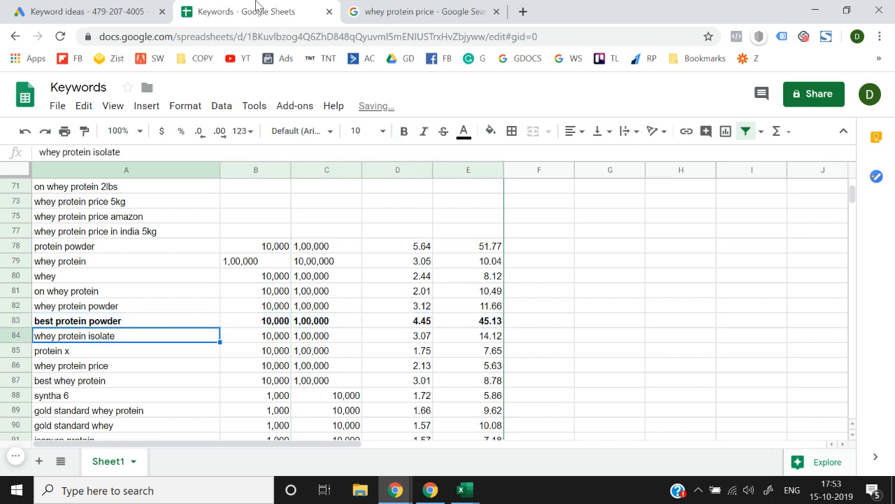
key("Down")
key("Down")
key("Down")
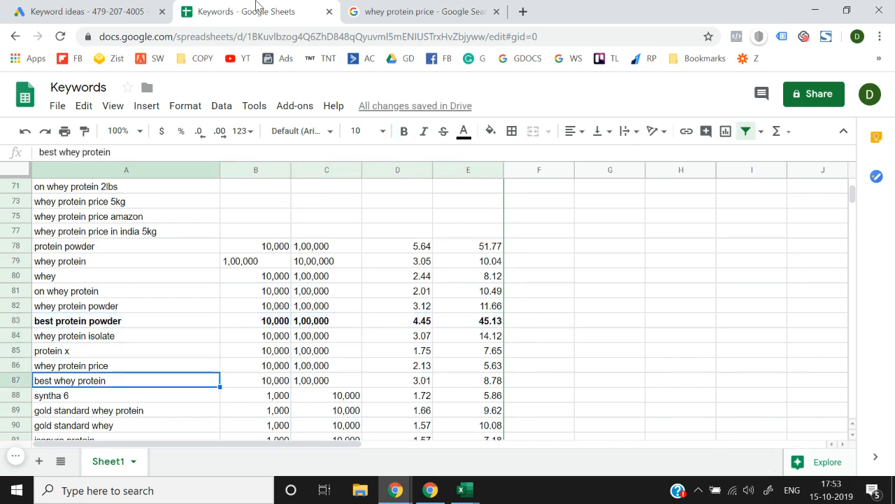
key("shift+Right")
key("shift+Right")
key("shift+Right")
key("ctrl+v")
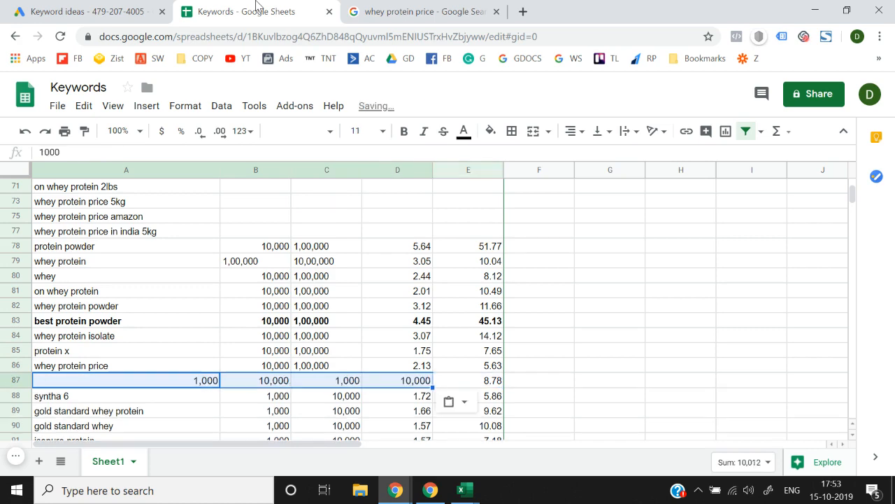
key("ctrl+z")
Step: Examine the keywords, search volumes and top of page bids one by one from "syntha 6" to "weight gainer shakes"
key("Down")
key("Down")
key("Down")
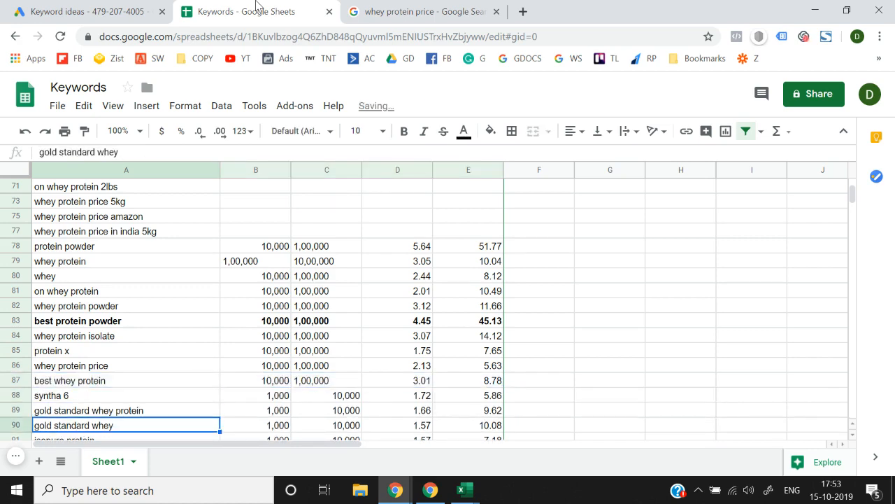
key("Up")
key("Down")
key("Down")
key("Down")
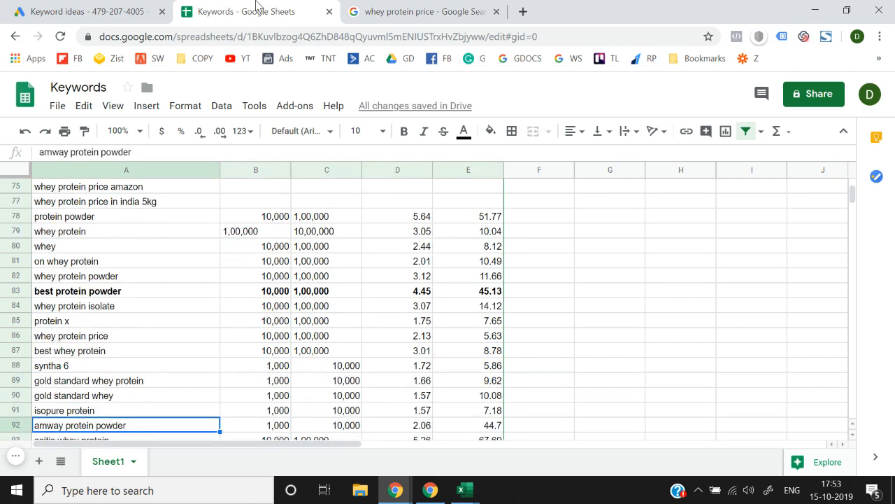
key("Up")
key("Down")
key("Down")
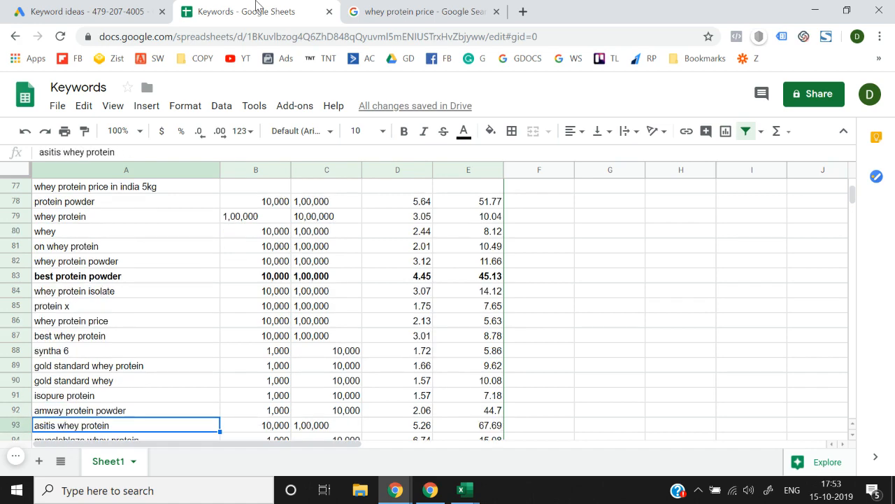
key("Down")
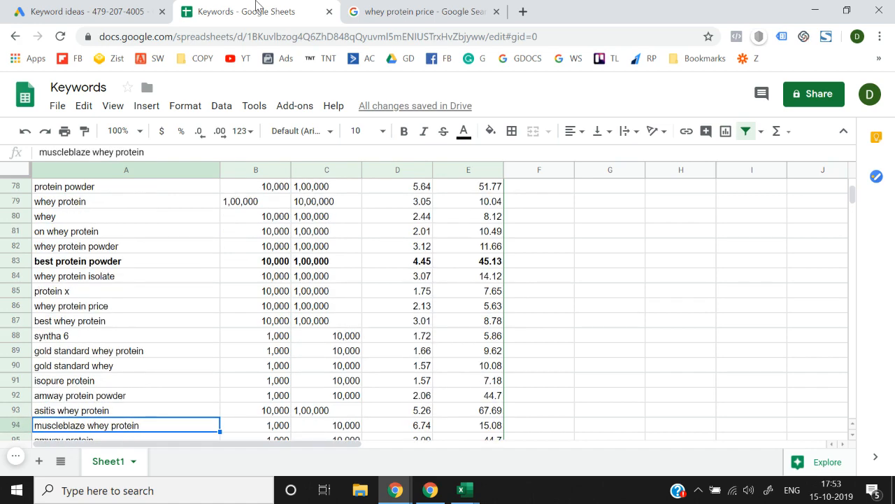
key("Down")
key("Down")
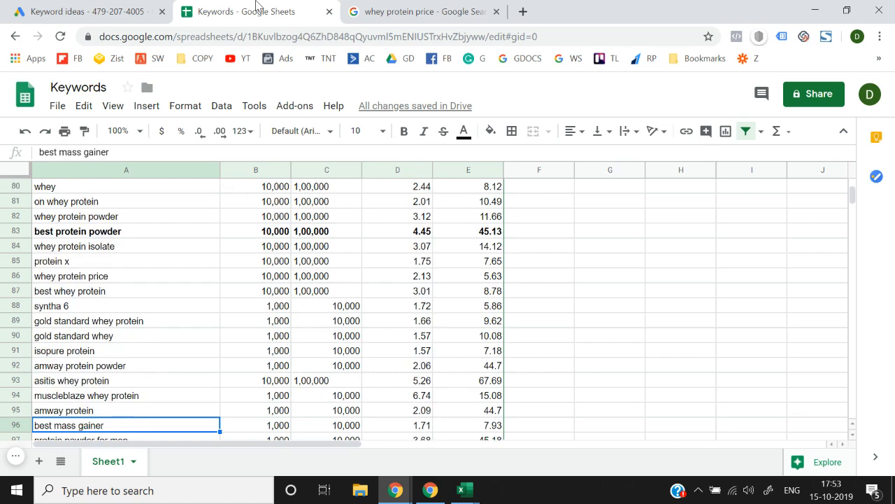
key("Down")
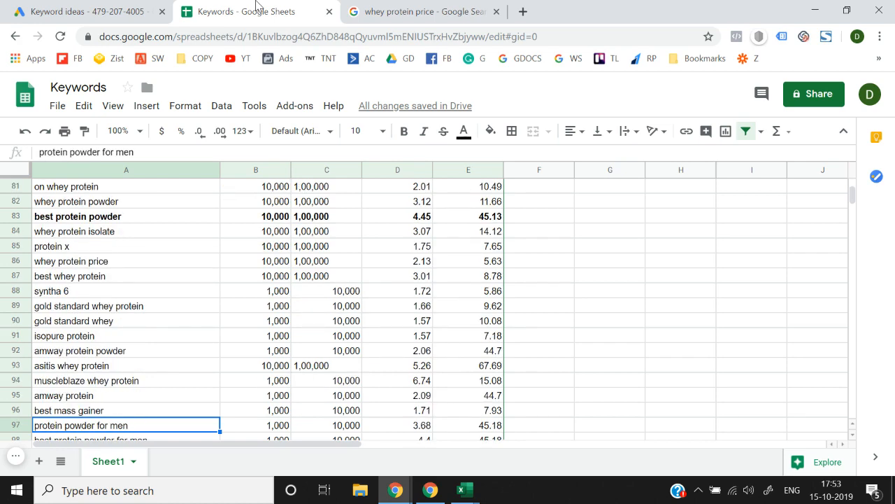
key("Down")
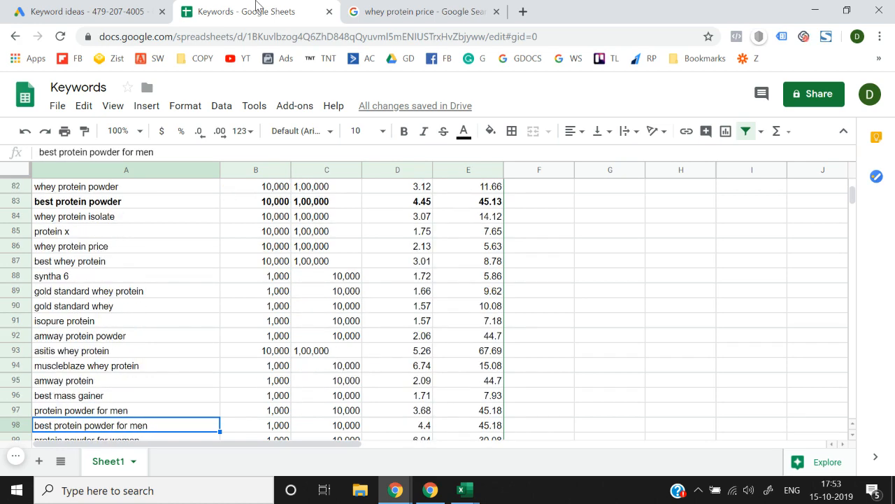
key("Down")
key("Down")
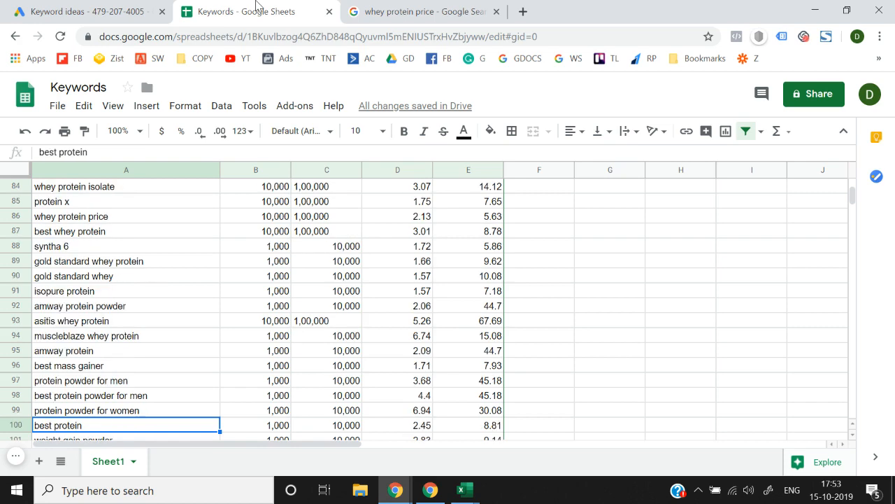
key("Down")
key("Down")
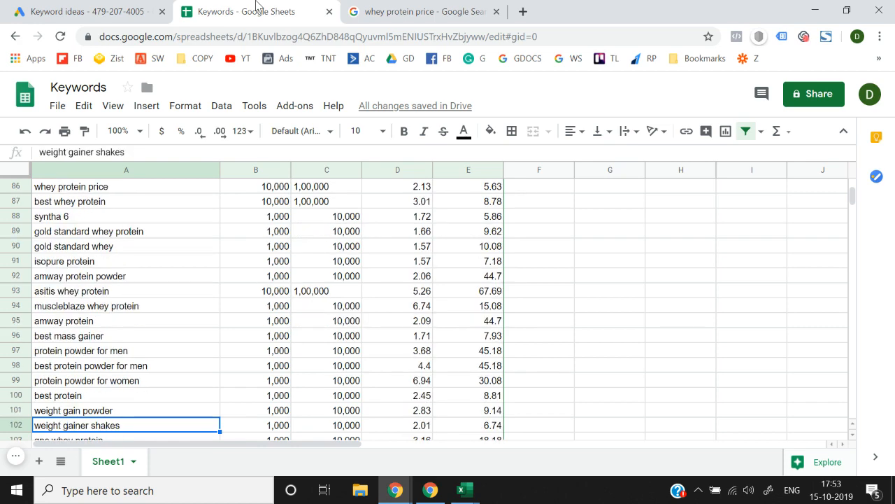
key("Up")
key("shift+Right")
key("shift+Right")
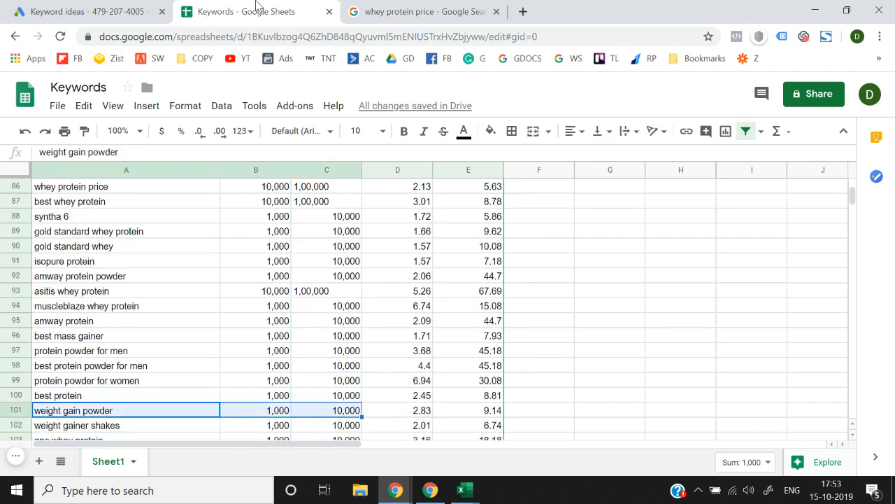
Step: Recheck the keywords from "weight gain powder" back up to "on whey protein 10lbs price in india" in row 69
key("Up")
key("Up")
key("Up")
key("Up")
key("Up")
key("Up")
key("Up")
key("Up")
key("Up")
key("Up")
key("Up")
key("Up")
key("Up")
key("Up")
key("Up")
key("Up")
key("Up")
key("Up")
key("Up")
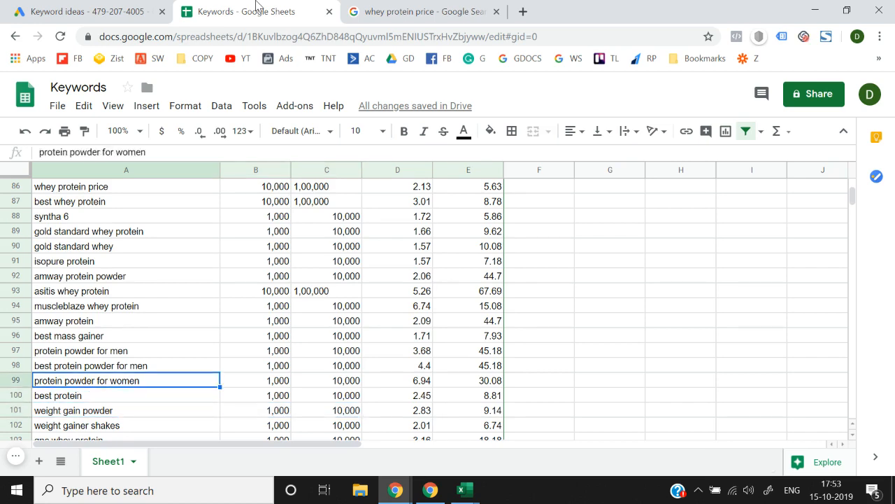
key("Up")
key("Up")
key("Up")
key("Up")
key("Up")
key("Up")
key("Up")
key("Up")
key("Up")
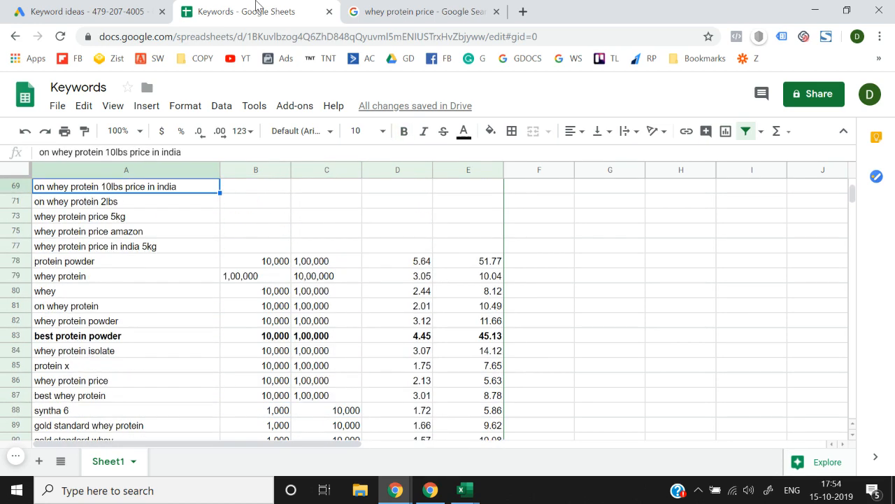
Step: Review the keywords from row 69 down to row 110, checking the "optimum nutrition whey protein" row
key("Down")
key("Down")
key("Down")
key("Down")
key("Down")
key("Down")
key("Down")
key("Down")
key("Down")
key("Down")
key("Down")
key("Down")
key("Down")
key("Down")
key("Down")
key("Down")
key("Down")
key("Down")
key("Down")
key("Down")
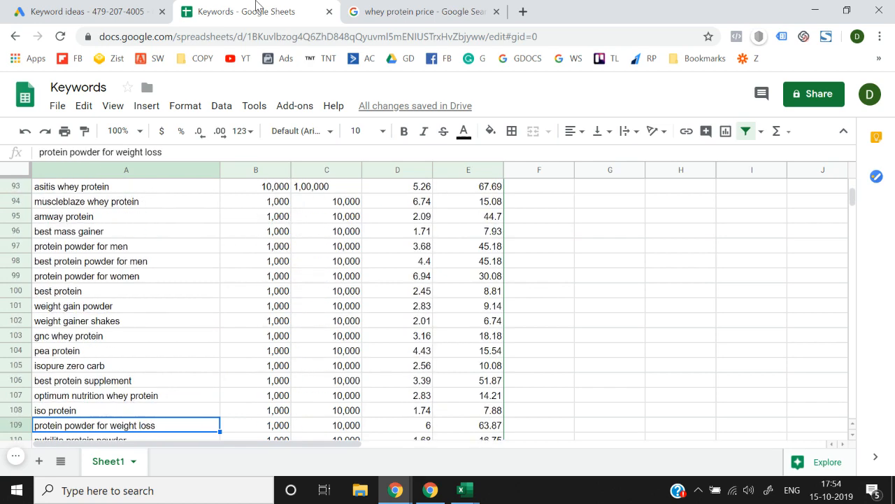
key("Down")
key("Up")
key("Up")
key("Up")
key("shift+Right")
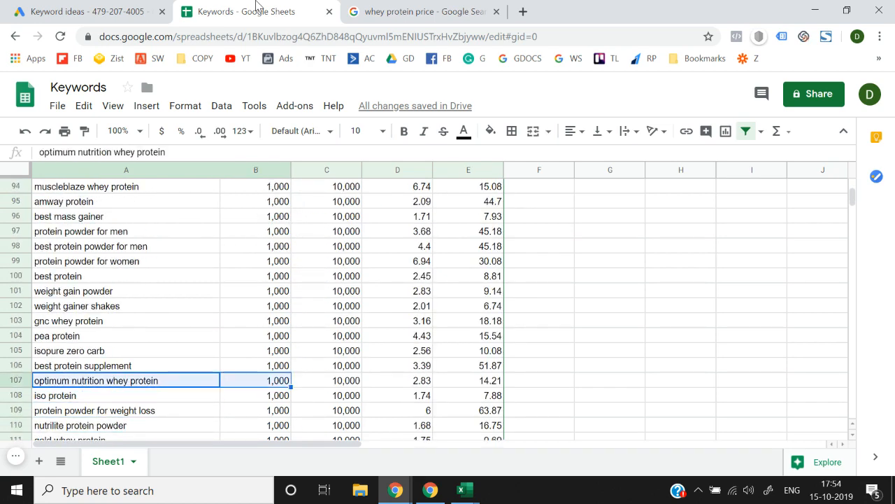
Step: Examine the keywords from "iso protein" down to "best protein powder for women" in row 119
key("Down")
key("Down")
key("Down")
key("Down")
key("Down")
key("Down")
key("Down")
key("Down")
key("Down")
key("Down")
key("Down")
key("Down")
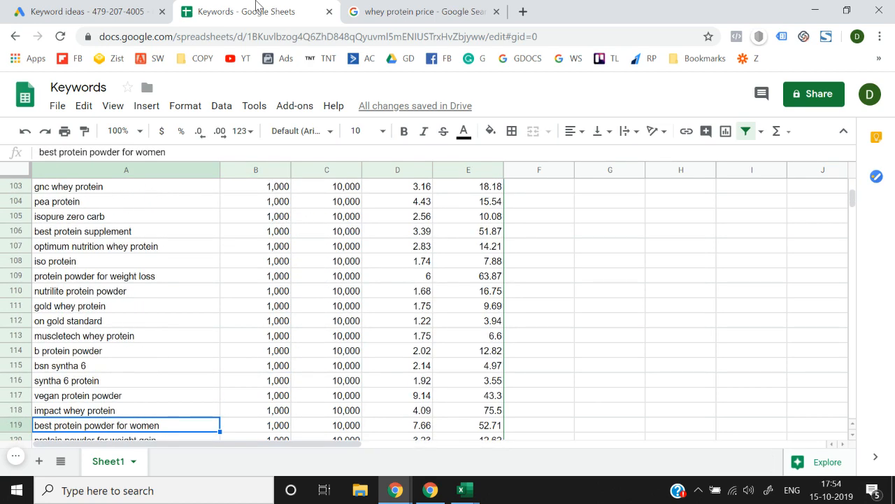
Step: Go back over the keywords from row 119 up to "protein powder for women" in row 99
key("Up")
key("Up")
key("Up")
key("Up")
key("Up")
key("Up")
key("Up")
key("Up")
key("Up")
key("Up")
key("Up")
key("Up")
key("Up")
key("Up")
key("Up")
key("Up")
key("Up")
key("Up")
key("Up")
key("Up")
key("Up")
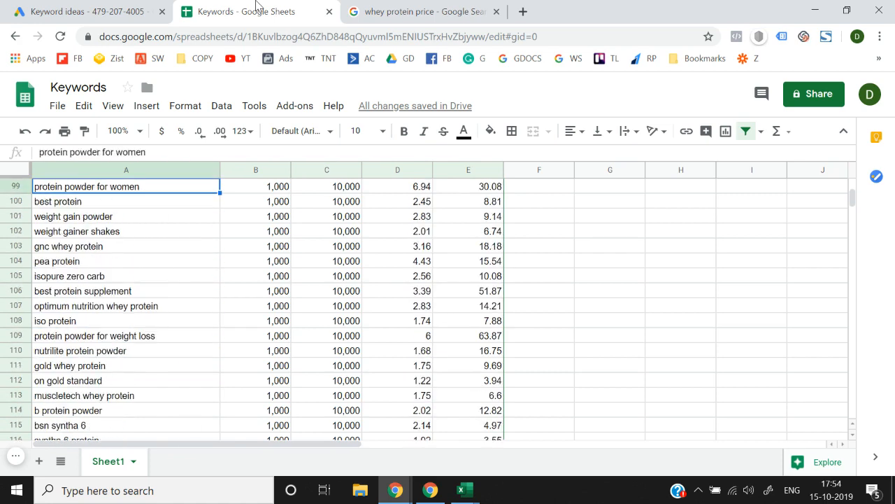
Step: Examine the "best protein" keyword in row 100 together with its search volume range
key("Down")
key("Down")
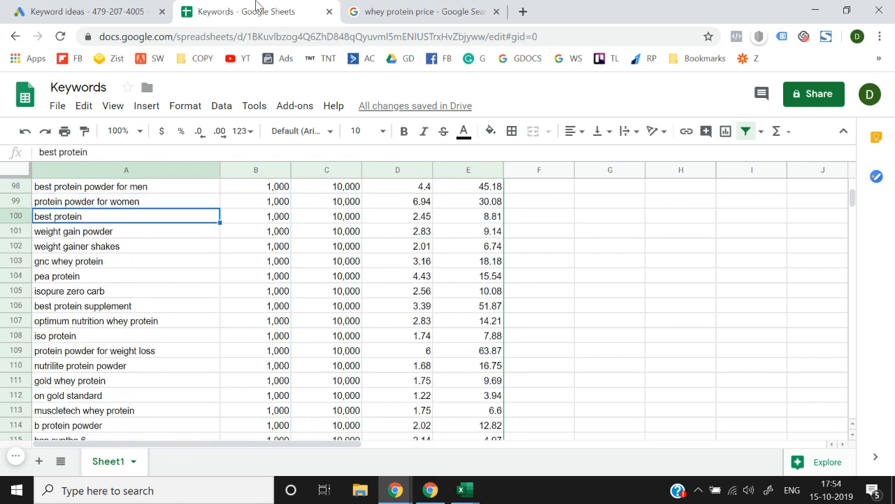
key("shift+Right")
key("shift+Right")
key("shift+Left")
key("shift+Left")
key("shift+Right")
key("shift+Right")
key("shift+Left")
key("shift+Left")
key("shift+Right")
key("shift+Right")
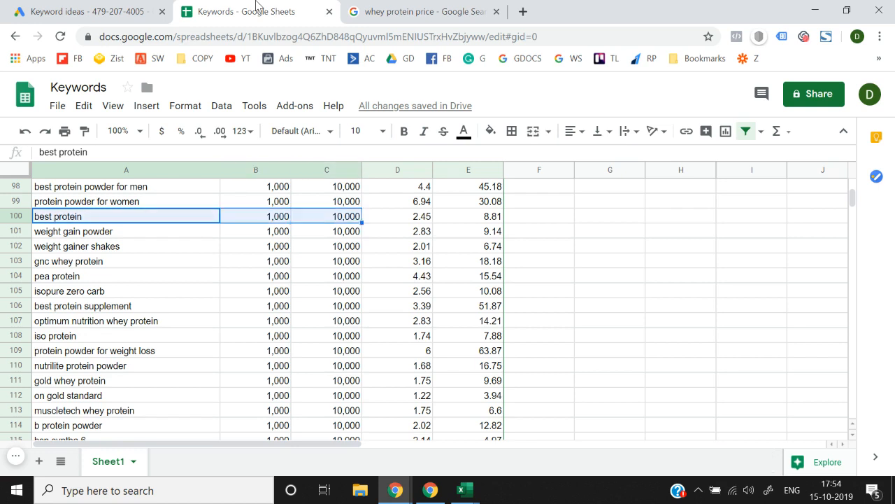
key("shift+Left")
key("shift+Left")
key("shift+Right")
key("shift+Right")
key("shift+Left")
key("shift+Left")
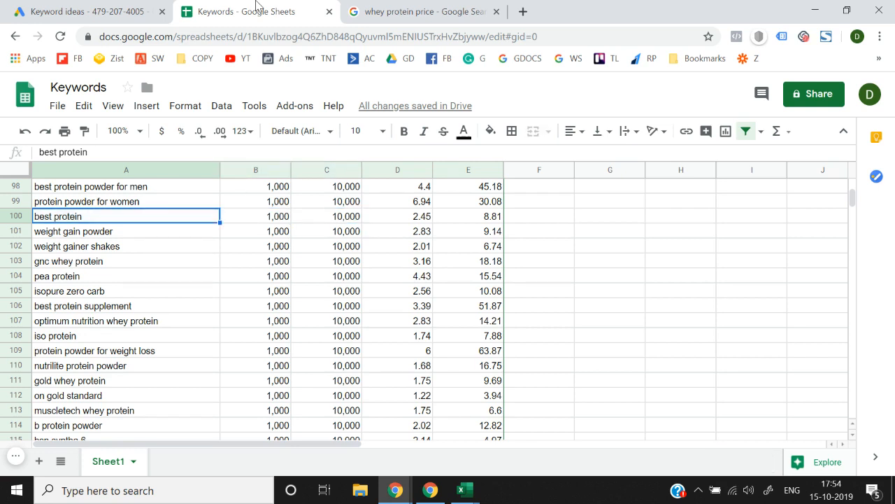
key("shift+Right")
key("shift+Right")
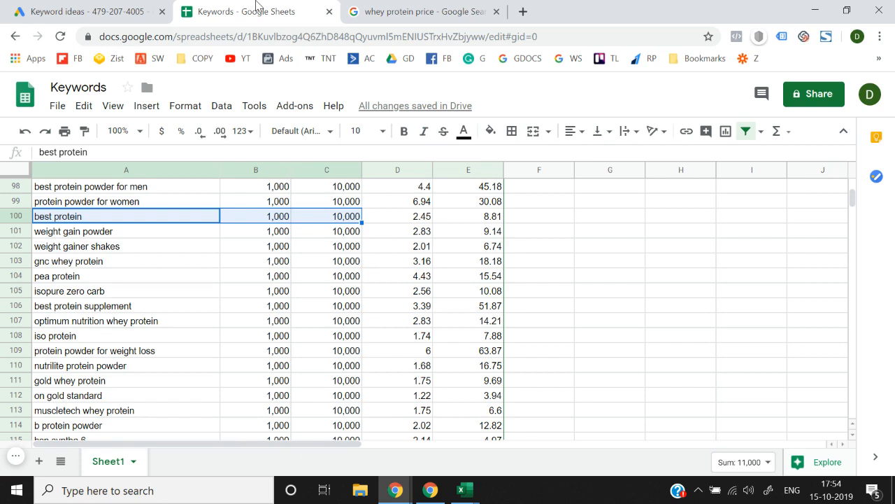
key("shift+Left")
key("shift+Left")
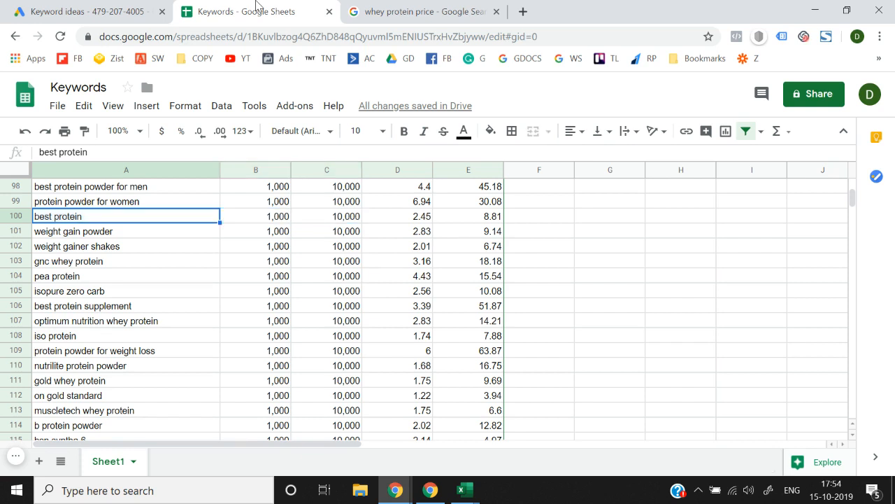
key("Down")
key("Up")
key("shift+Right")
key("shift+Right")
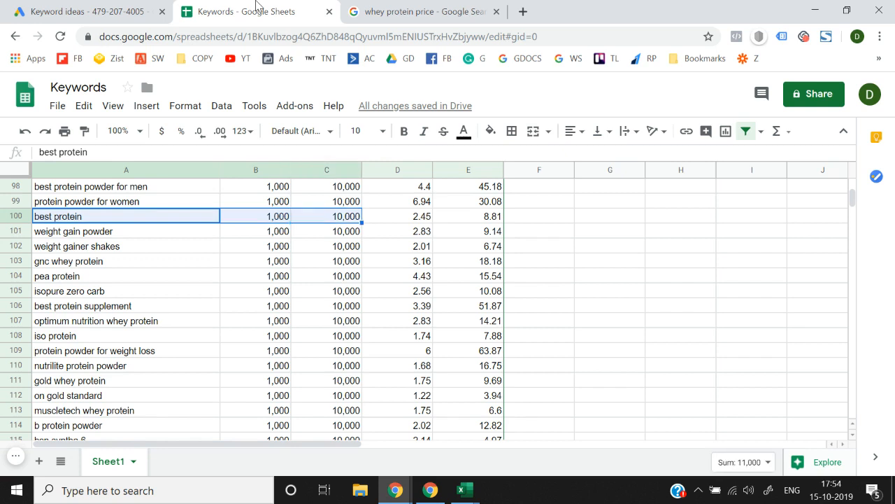
key("shift+Left")
key("shift+Left")
key("shift+Right")
key("shift+Right")
key("shift+Left")
key("shift+Left")
key("shift+Right")
key("shift+Right")
key("Up")
key("Down")
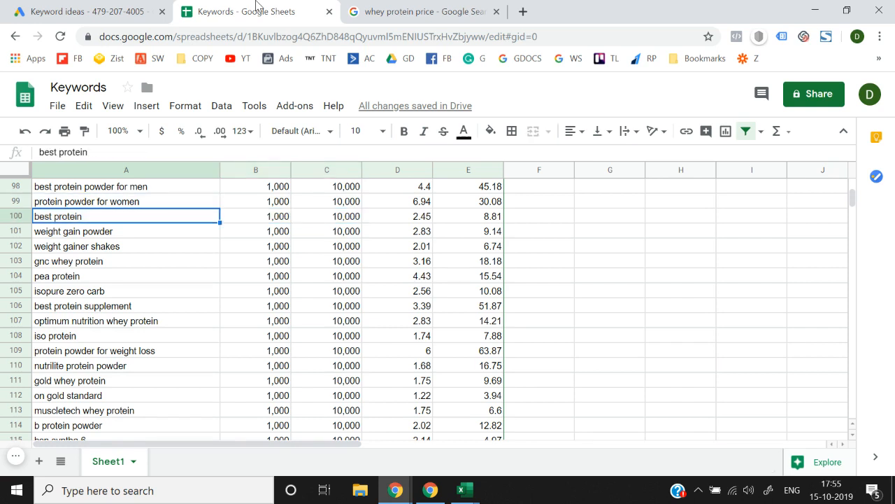
key("shift+Right")
key("shift+Right")
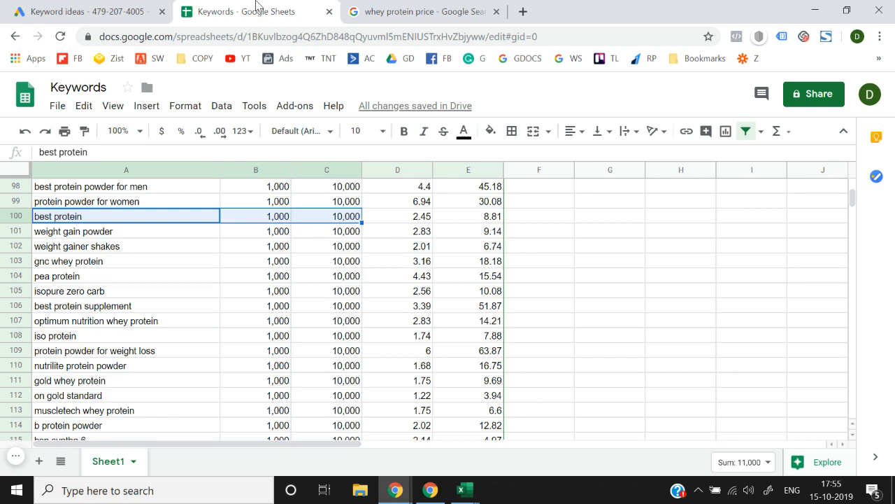
Step: Review the keywords from row 100 down to row 112, checking the "on gold standard" row and its search volumes
key("Down")
key("Down")
key("Down")
key("Down")
key("Down")
key("Down")
key("Down")
key("Down")
key("Down")
key("Down")
key("Down")
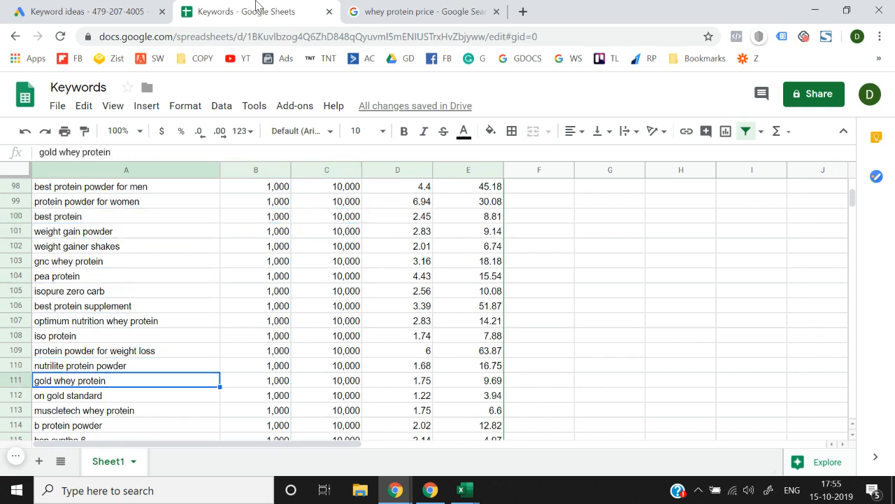
key("Down")
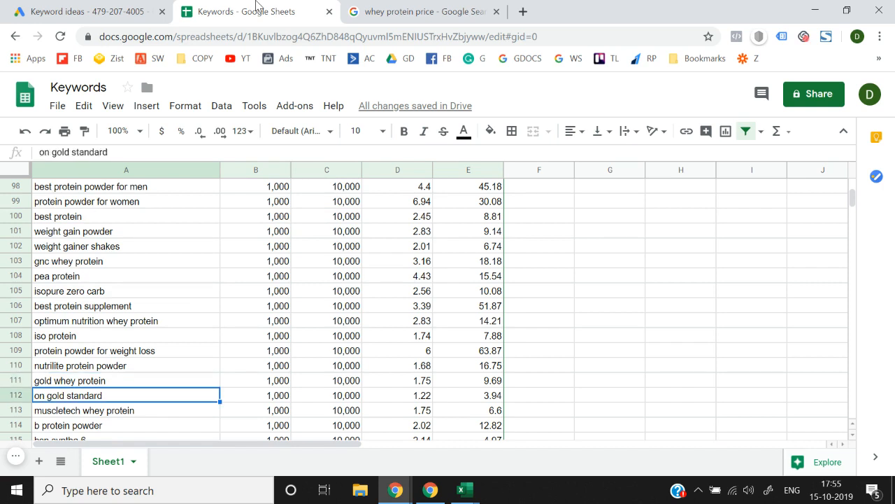
key("shift+Right")
key("shift+Right")
key("shift+Left")
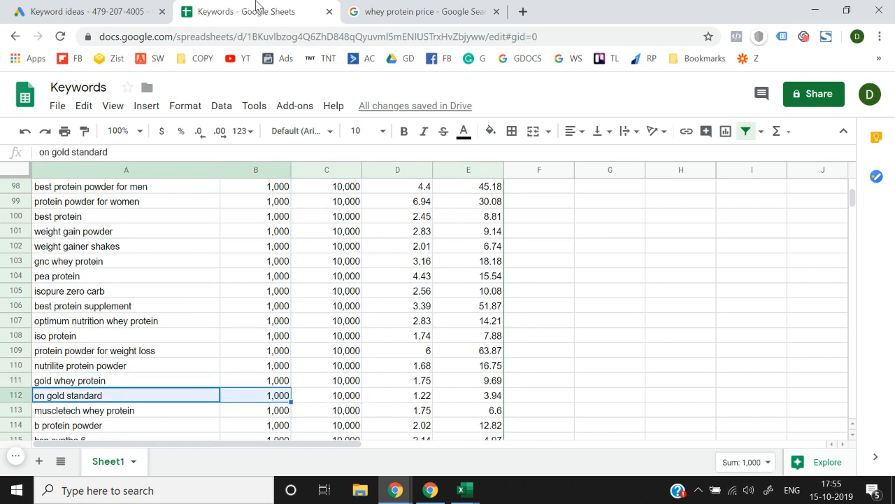
key("shift+Left")
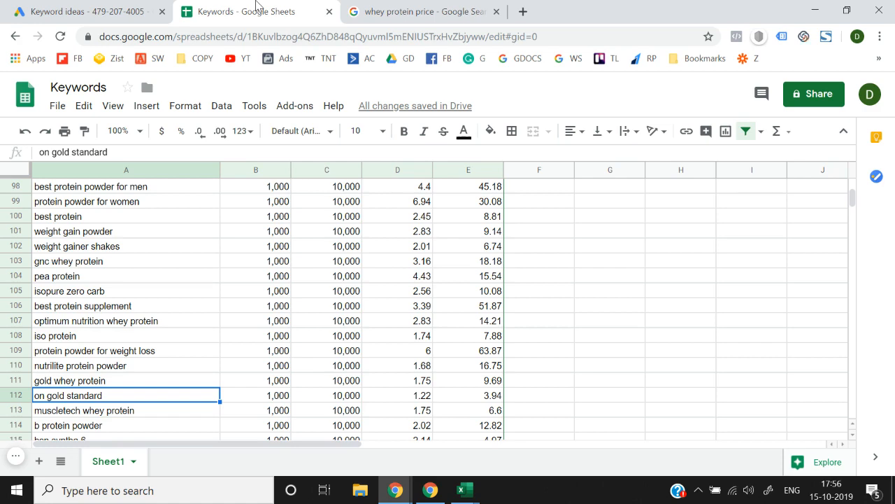
Step: Read through the keywords around "gold whey protein" and "bsn syntha 6", continuing down to "on whey" in row 123
key("Down")
key("Down")
key("Down")
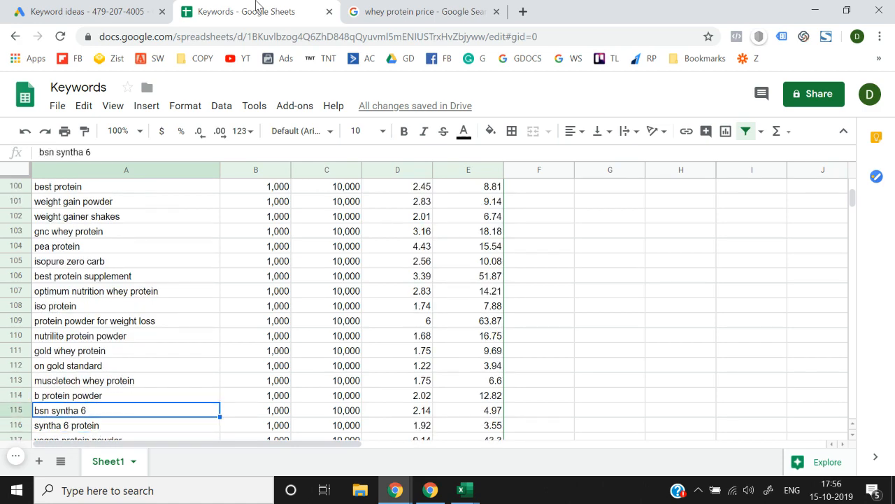
key("Up")
key("Up")
key("Up")
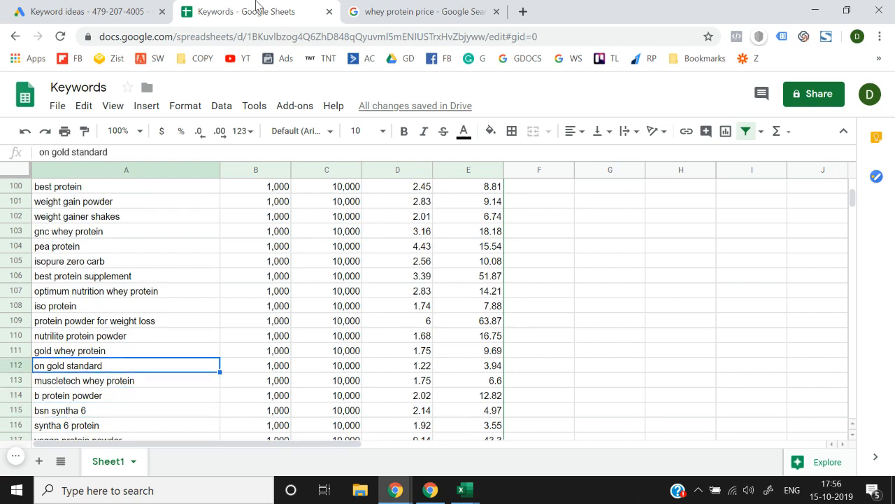
key("Up")
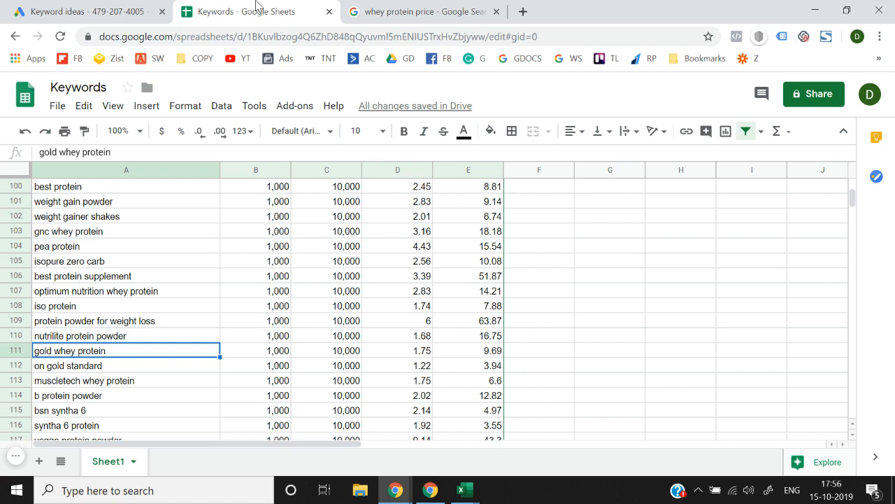
key("Down")
key("Down")
key("Down")
key("Down")
key("Down")
key("Down")
key("Down")
key("Down")
key("Down")
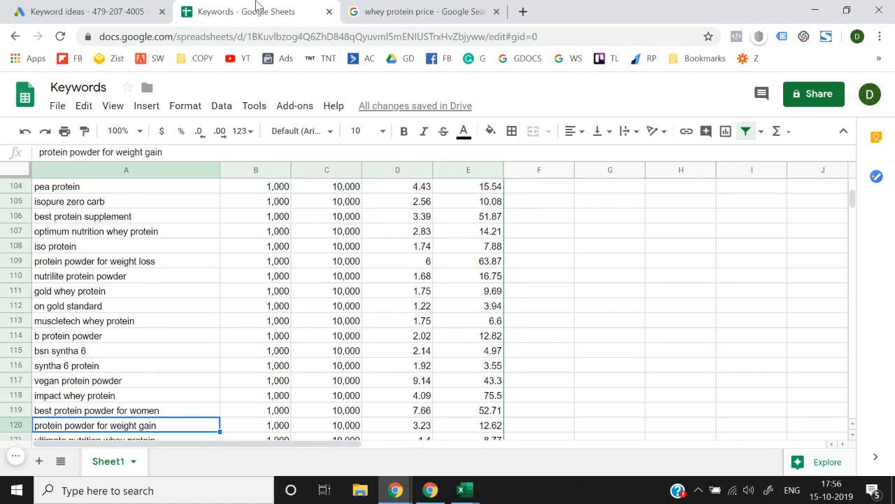
key("Down")
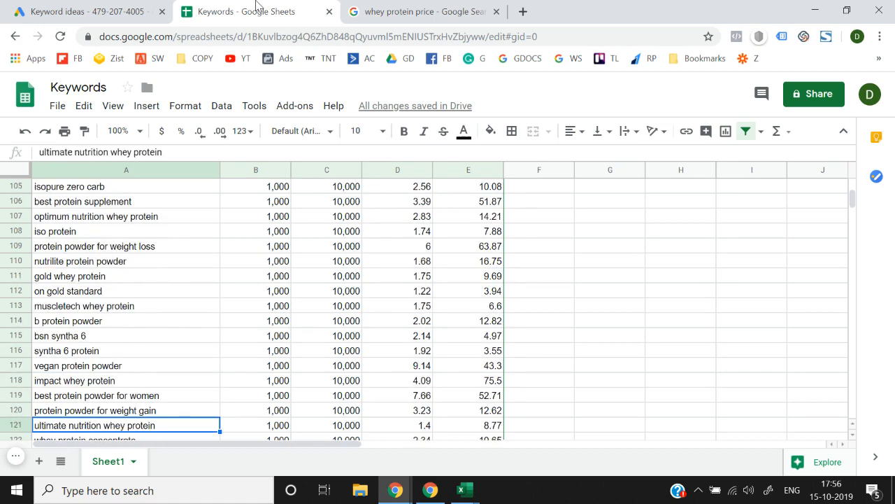
key("Down")
key("Down")
Step: Go back up through the keyword list from row 123 to the whey protein price keywords above row 78
key("Up")
key("Up")
key("Up")
key("Up")
key("Up")
key("Up")
key("Up")
key("Up")
key("Up")
key("Up")
key("Up")
key("Up")
key("Up")
key("Up")
key("Up")
key("Up")
key("Up")
key("Up")
key("Up")
key("Up")
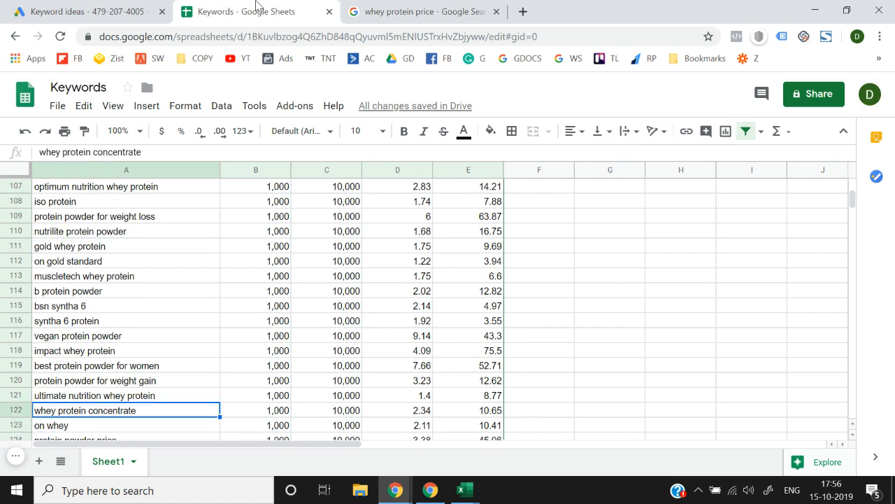
key("Up")
key("Up")
key("Up")
key("Up")
key("Up")
key("Up")
key("Up")
key("Up")
key("Up")
key("Up")
key("Up")
key("Up")
key("Up")
key("Up")
key("Up")
key("Up")
key("Up")
key("Up")
key("Up")
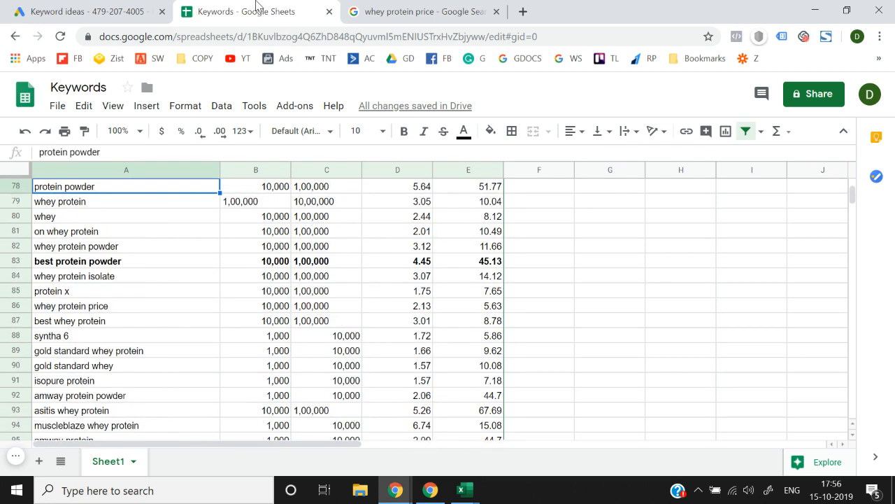
key("Up")
key("Up")
key("Up")
key("Up")
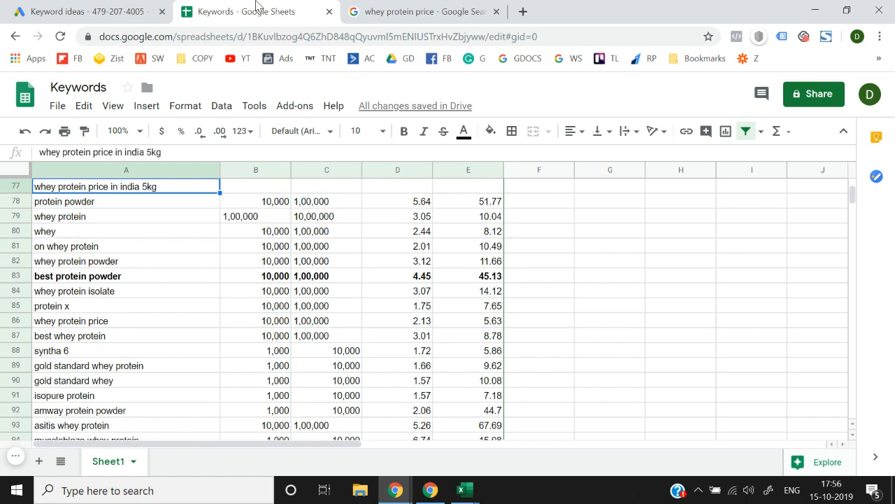
Step: Bold the "whey" keyword and its column B volume in row 80, and the "whey protein powder" keyword in row 82
key("Down")
key("Down")
key("Down")
key("Down")
key("Down")
key("Down")
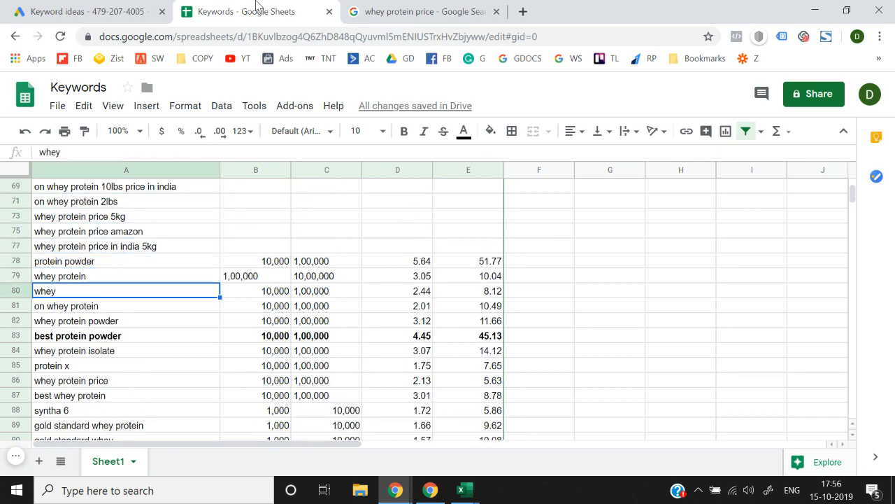
key("shift+Right")
key("ctrl+b")
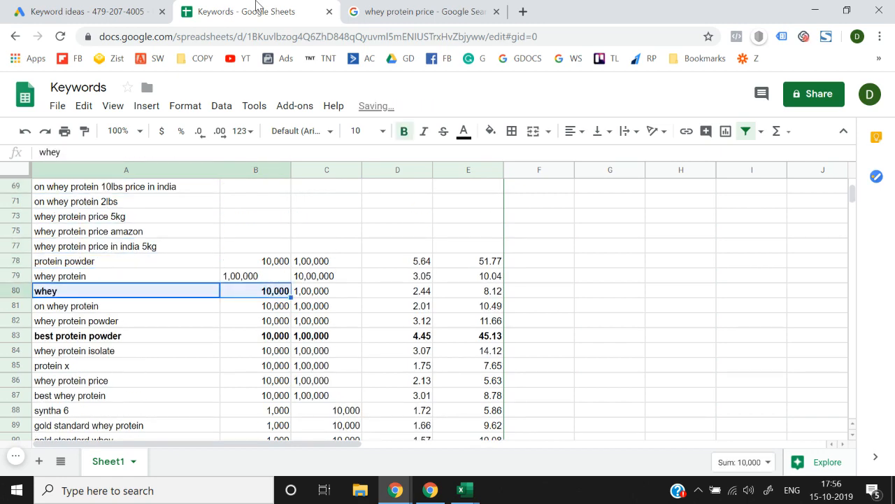
key("Down")
key("Down")
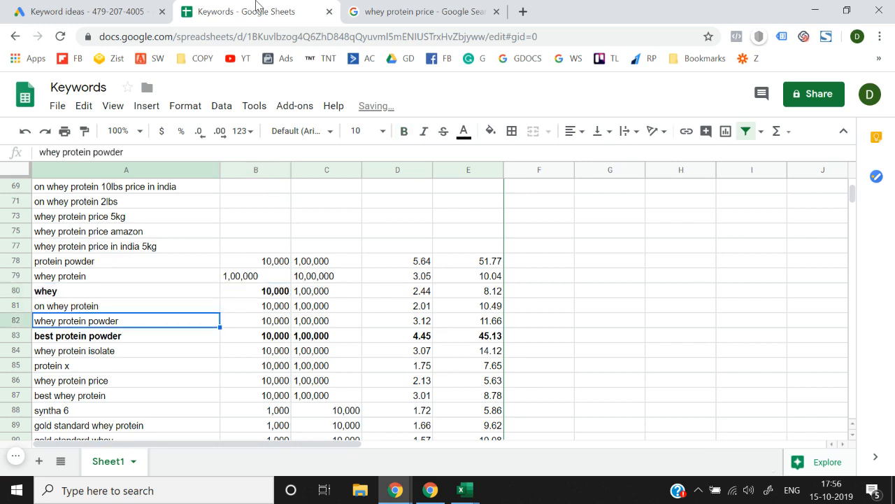
Step: Fill the "whey" keyword and its column B volume in row 80 with magenta
key("Up")
key("Up")
key("shift+Right")
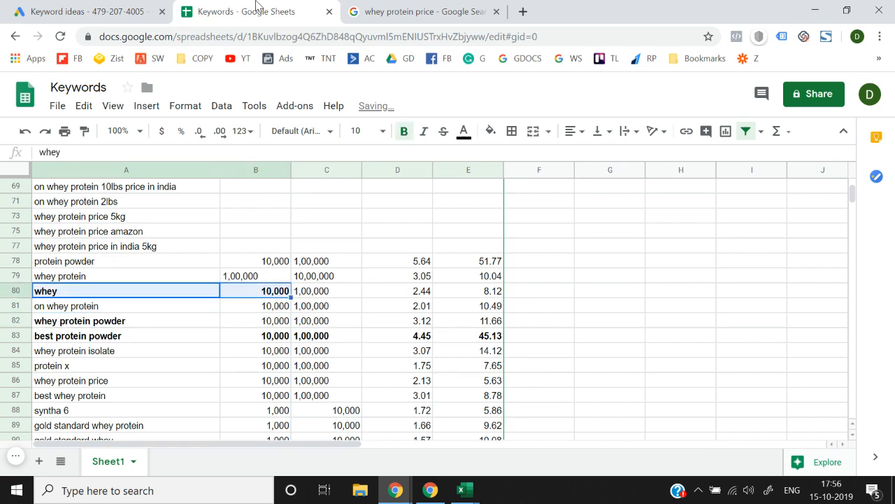
left_click(491, 131)
left_click(633, 195)
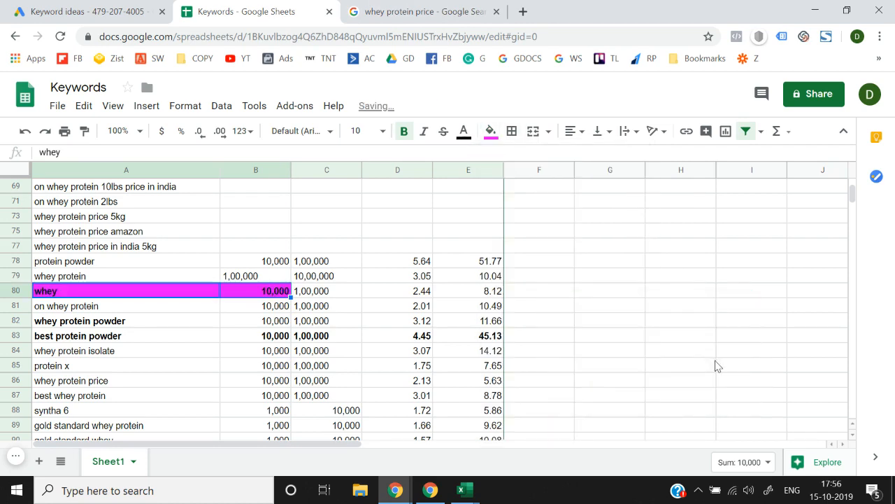
Step: Highlight the "whey protein powder" keyword and its column B volume in row 82 with a magenta fill
key("Down")
key("Down")
key("shift+Right")
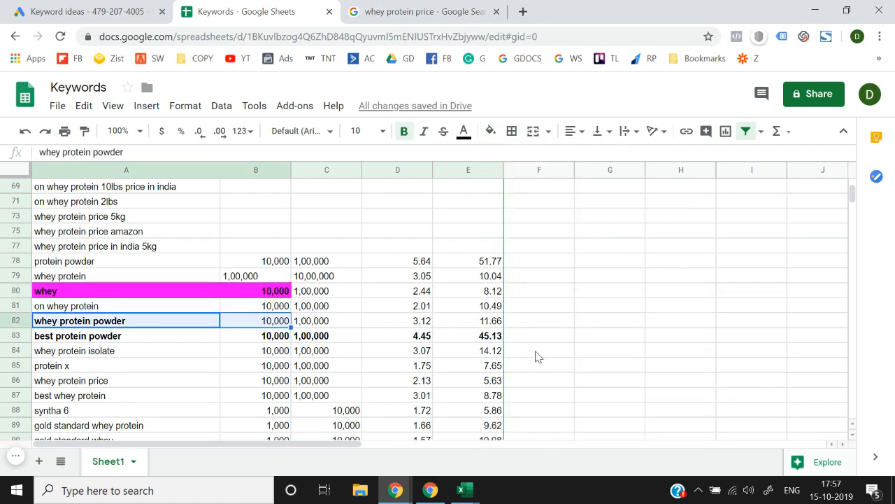
left_click(491, 130)
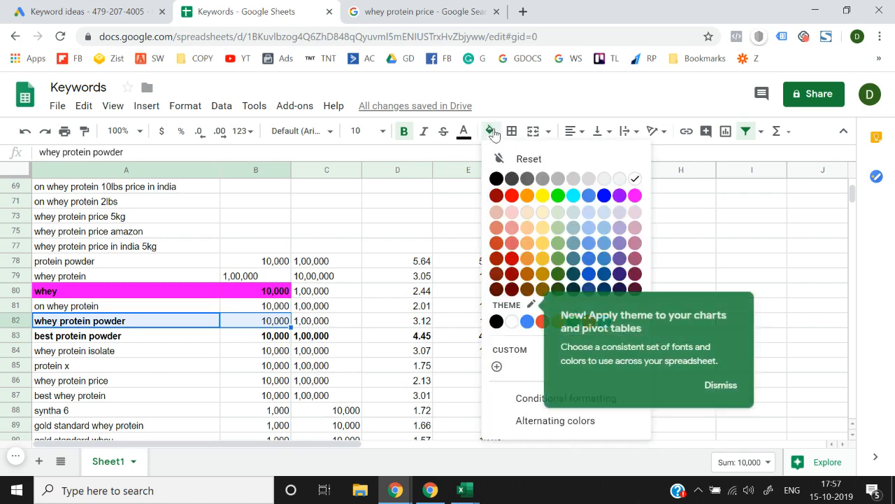
left_click(635, 196)
left_click(480, 377)
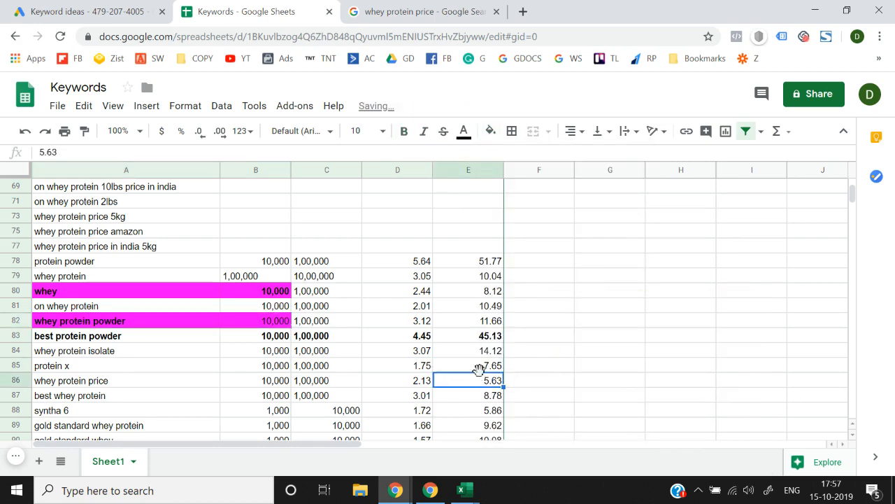
Step: Highlight the "whey protein isolate" keyword and its column B volume in row 84 with a magenta fill
key("Left")
key("Left")
key("Left")
key("Left")
key("Up")
key("Up")
key("shift+Right")
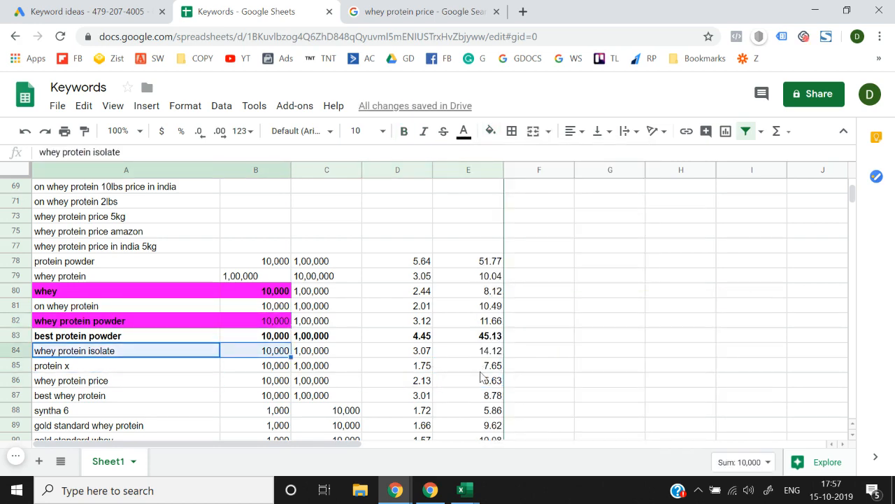
left_click(491, 131)
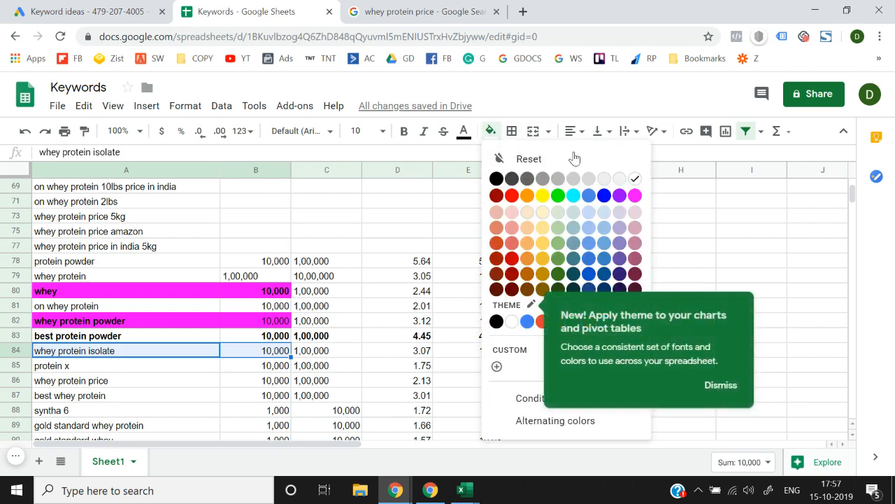
left_click(635, 196)
Step: Highlight the "whey protein price" keyword and its column B volume in row 86 with a magenta fill
key("Down")
key("Down")
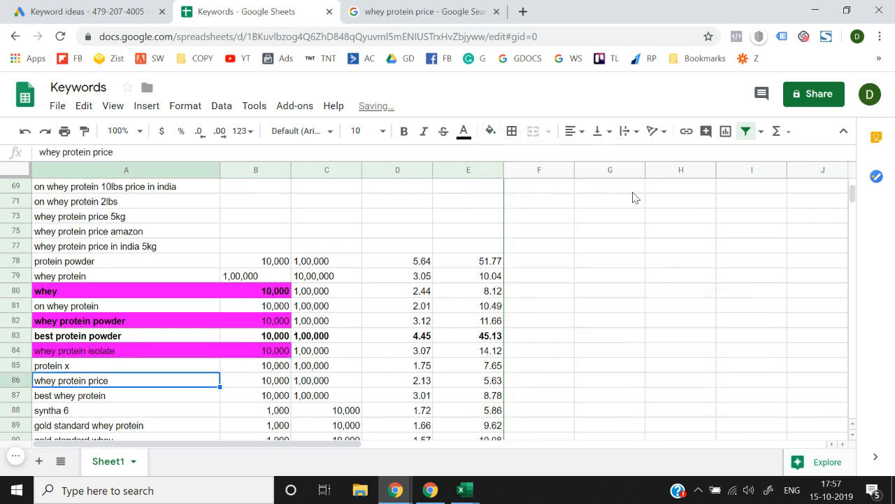
left_click(488, 131)
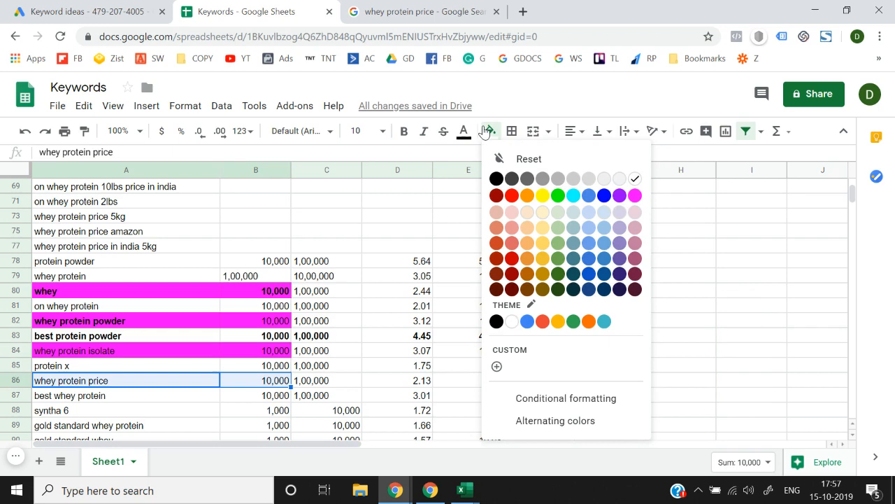
left_click(635, 195)
Step: Highlight the "best whey protein" keyword and its column B volume in row 87 with a magenta fill
key("Down")
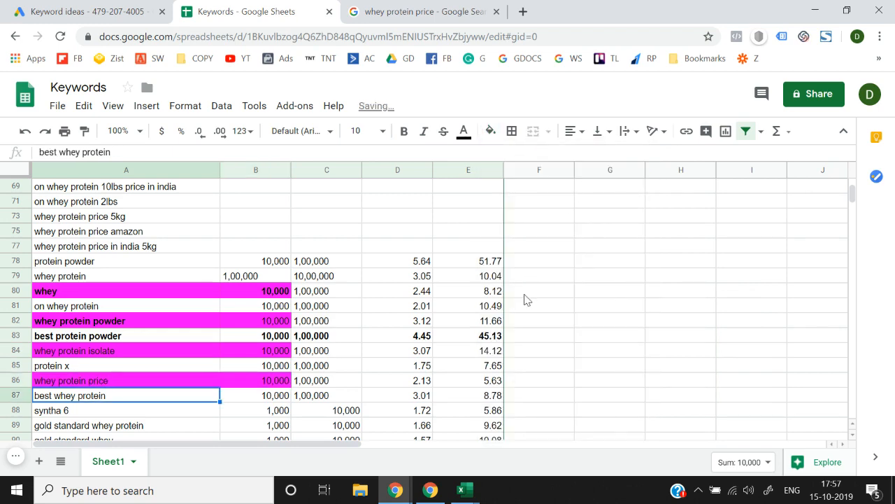
key("shift+Right")
left_click(491, 131)
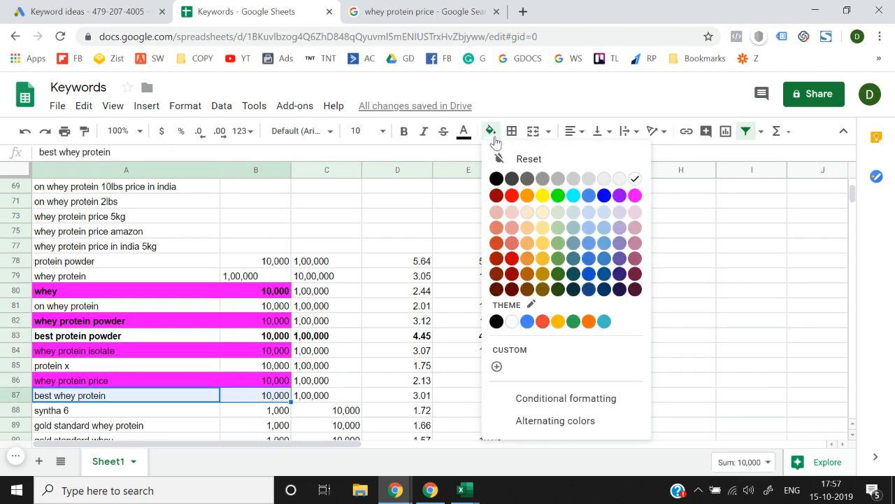
left_click(635, 196)
Step: Examine the magenta-filled whey keywords and their neighbours in rows 80 to 89 for a shared theme
key("Down")
key("Down")
key("Down")
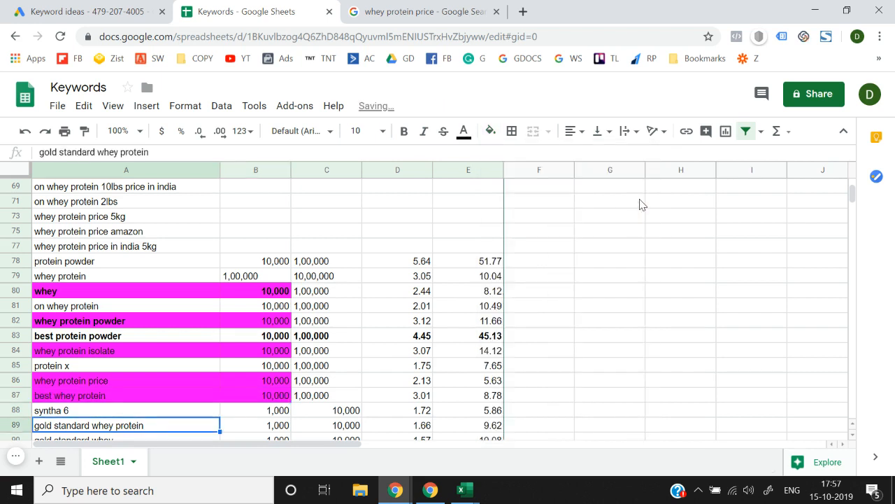
key("Up")
key("Up")
key("Up")
key("Up")
key("Up")
key("Up")
key("Up")
key("Up")
key("Up")
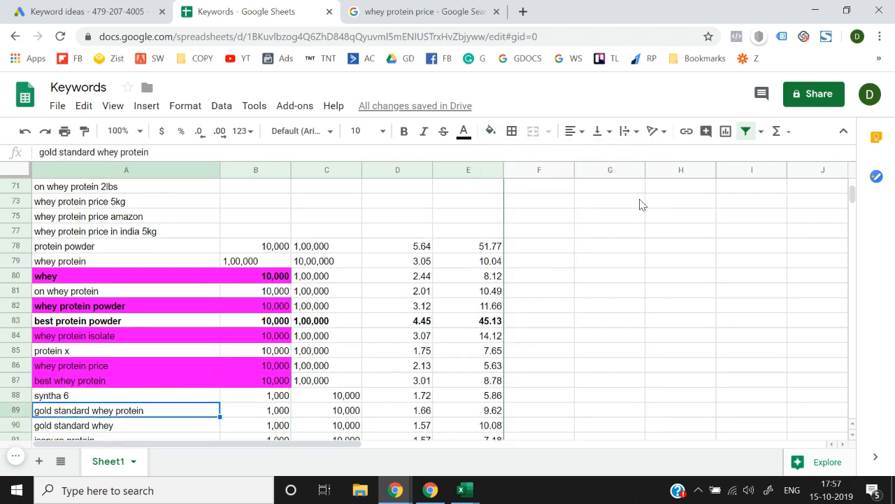
key("Down")
key("Down")
key("Down")
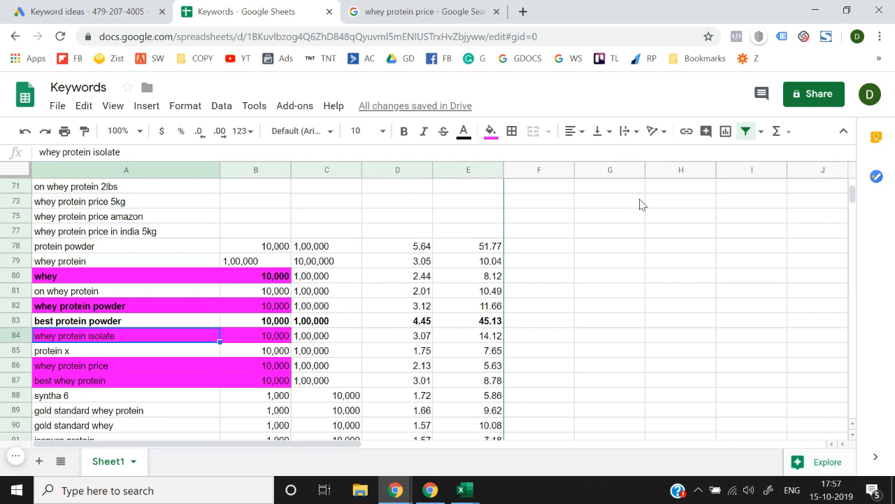
key("Up")
key("Up")
key("Up")
key("Up")
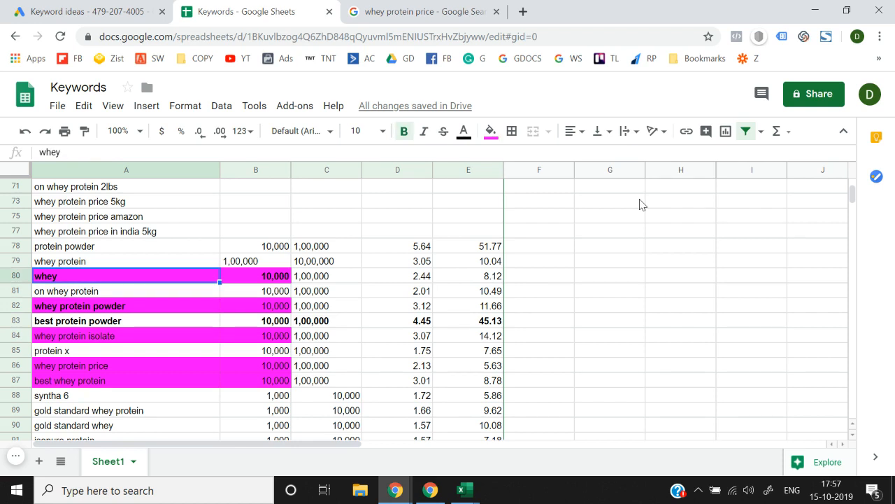
key("Right")
key("Left")
key("shift+Right")
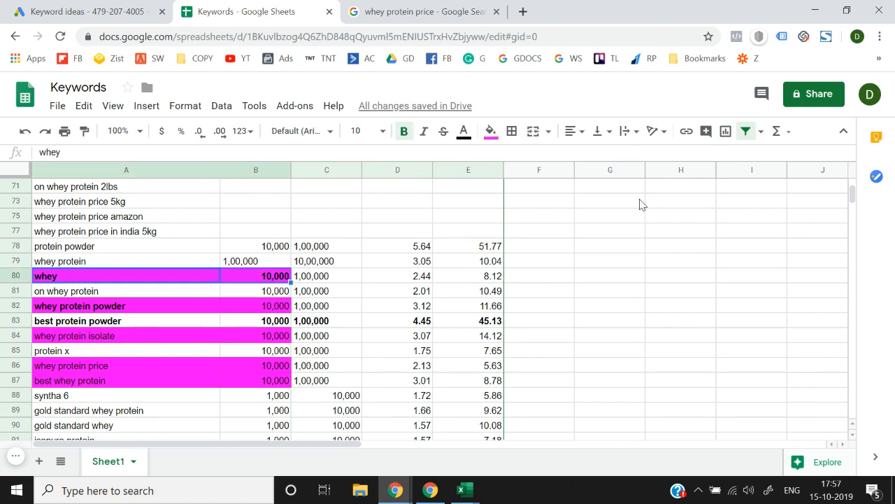
key("Down")
key("Down")
key("shift+Right")
key("Down")
key("Down")
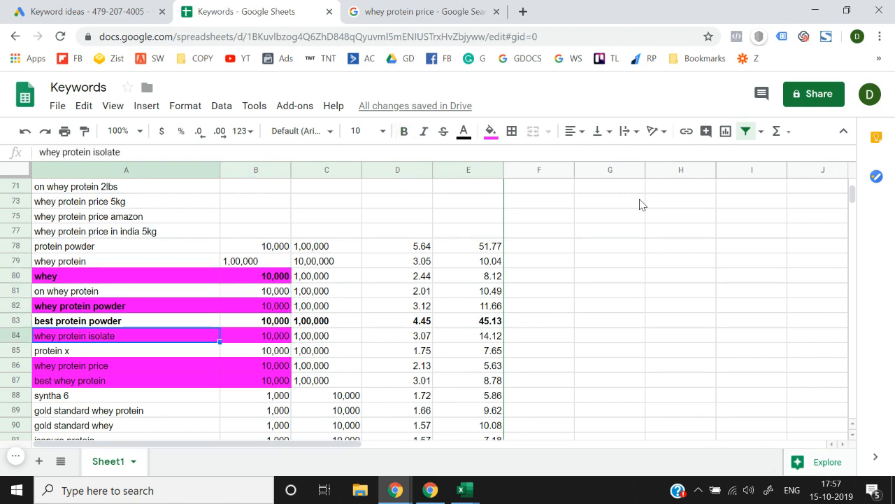
key("shift+Right")
key("Right")
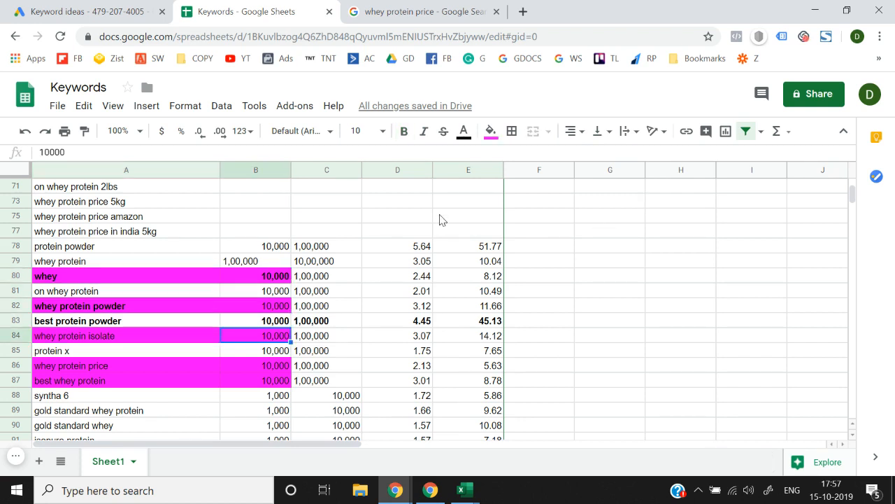
Step: Insert an empty column directly before column C, next to the column B search volumes
left_click(319, 172)
right_click(320, 172)
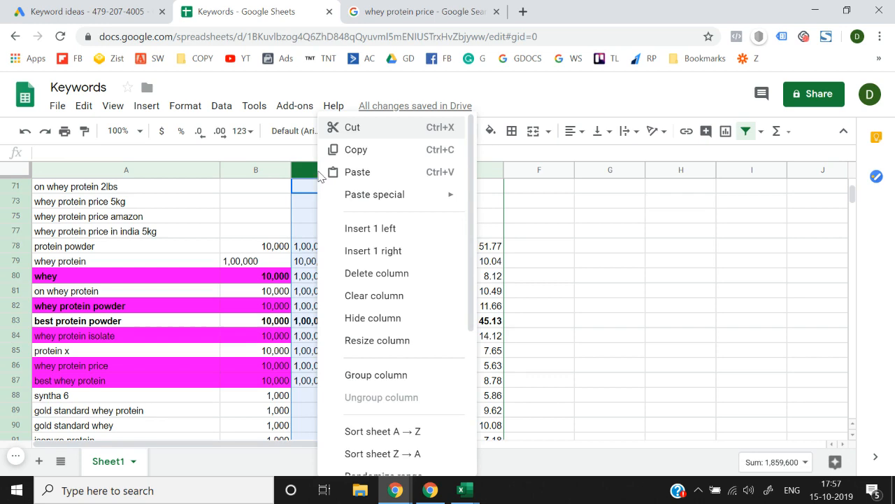
left_click(375, 230)
Step: Enter the label "Whey" in the new column C for the "whey" keyword in row 80
key("Down")
key("Down")
key("Down")
key("Down")
key("Down")
key("Down")
key("Down")
key("Down")
key("Down")
key("Down")
key("Down")
key("Down")
key("Down")
key("Down")
key("Down")
key("Down")
key("Down")
key("Down")
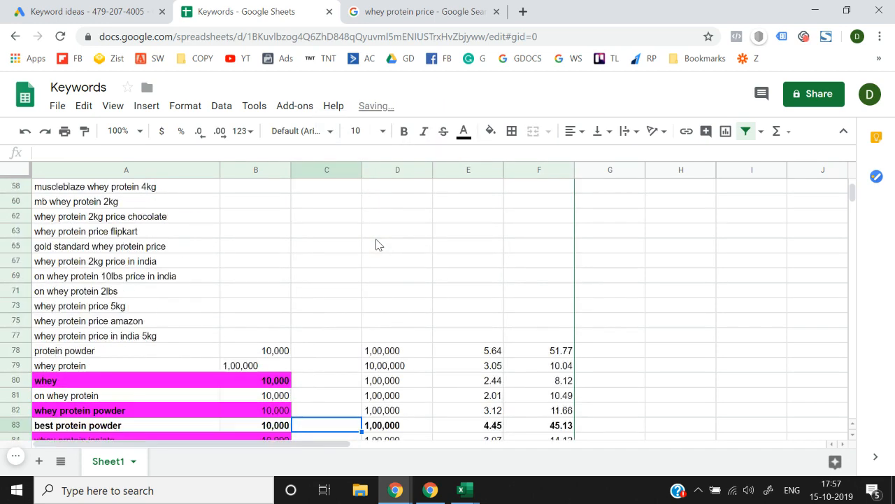
key("Up")
key("Up")
key("Up")
key("Up")
key("Up")
key("Up")
key("Up")
key("Up")
key("Up")
key("Up")
key("Up")
key("Left")
key("Left")
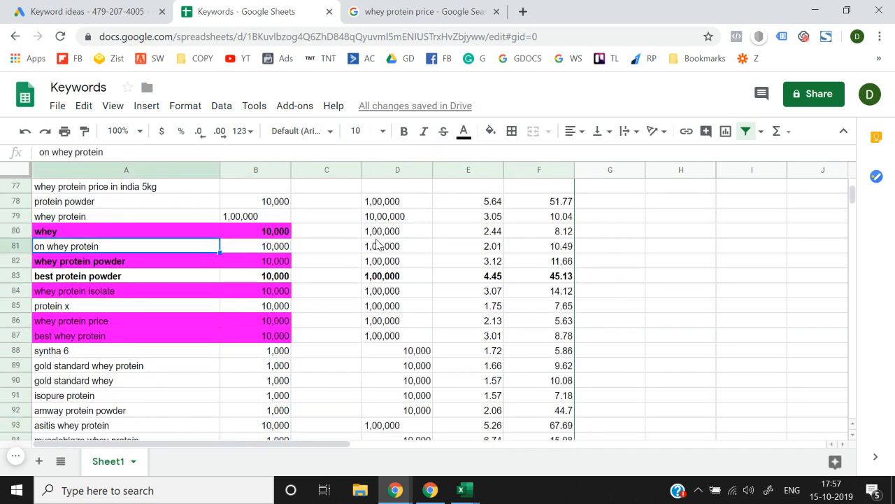
key("Up")
key("Right")
key("Right")
type("Whey")
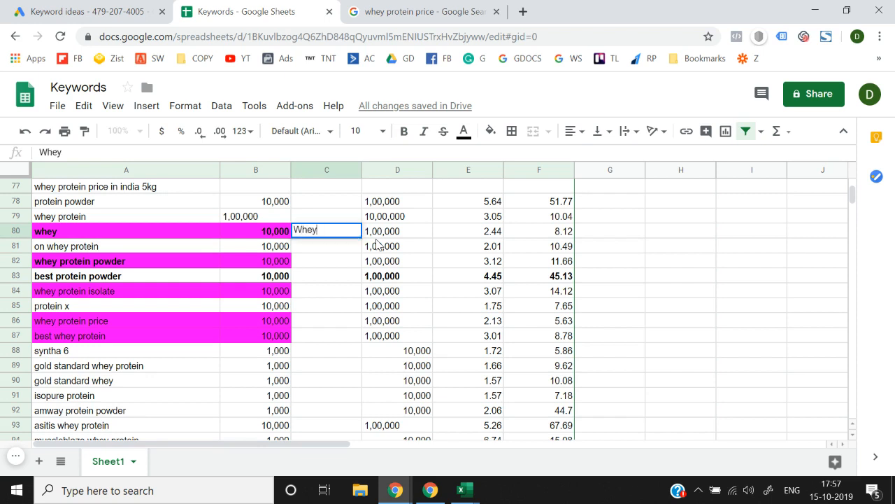
key("Return")
Step: Copy the "Whey" label from C80 to column C of the magenta keyword rows 82, 84, 86 and 87
key("Up")
key("ctrl+c")
key("Down")
key("Down")
key("ctrl+v")
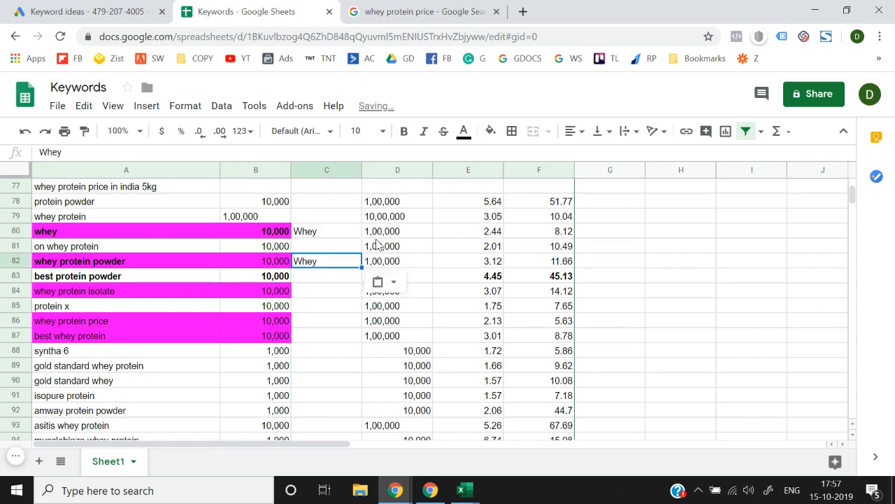
key("Down")
key("Down")
key("ctrl+v")
key("Down")
key("Down")
key("ctrl+v")
key("Down")
key("ctrl+v")
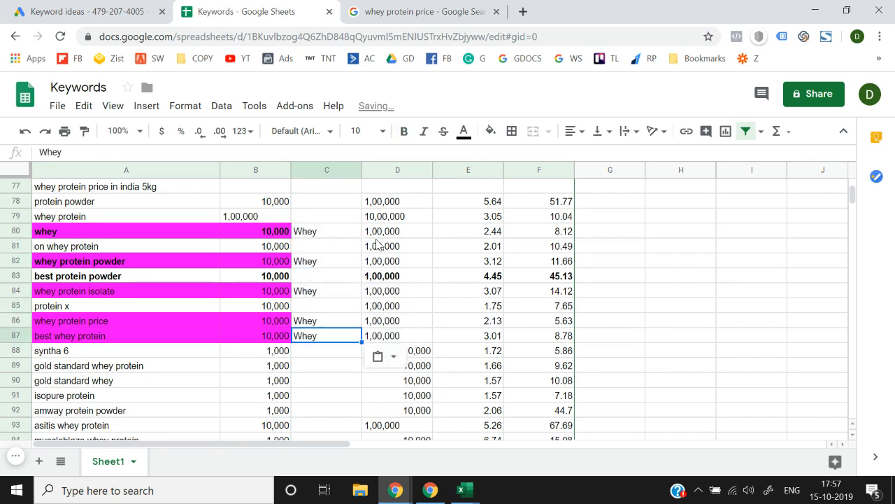
Step: Highlight the "gold standard whey protein" keyword and its column B volume in row 89 with a magenta fill
key("Left")
key("Left")
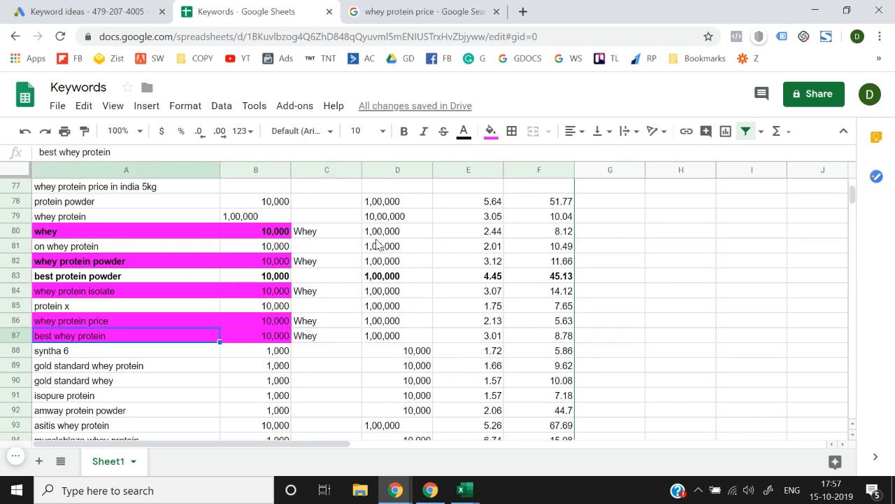
key("Down")
key("Down")
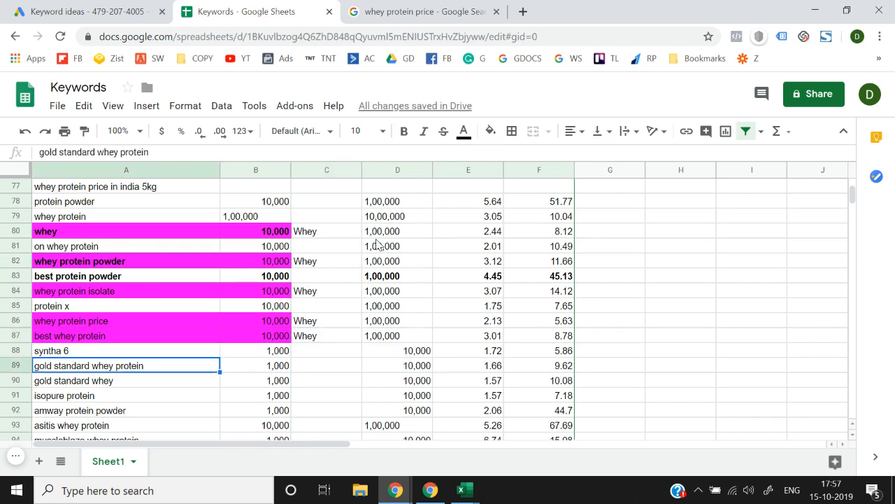
key("shift+Right")
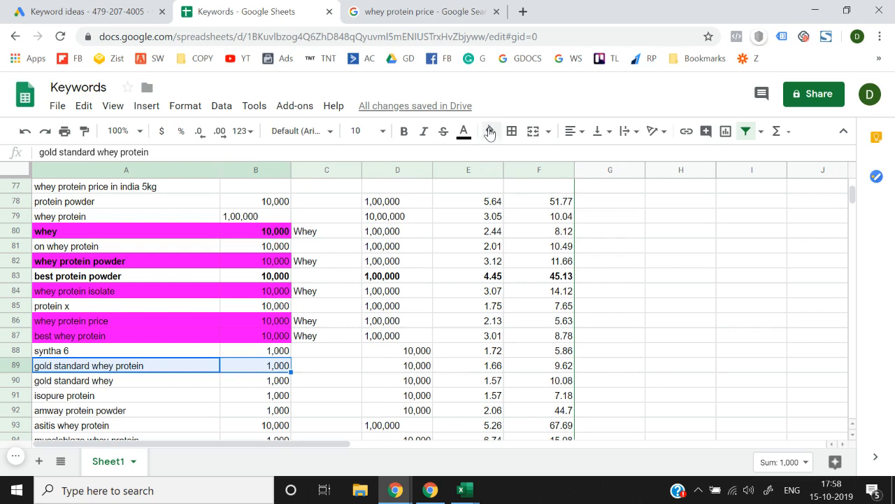
left_click(489, 133)
left_click(631, 198)
Step: Copy the "Whey" label from C87 to C89 for the "gold standard whey protein" keyword
key("Up")
key("Up")
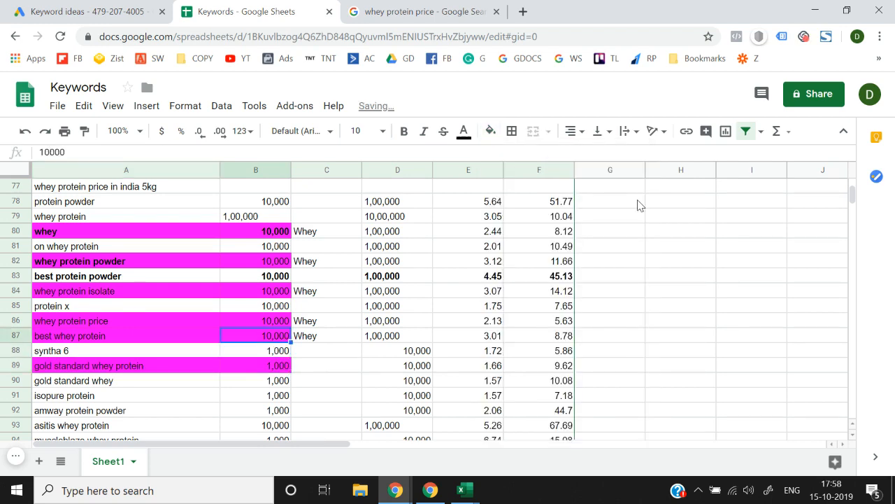
key("Right")
key("ctrl+c")
key("Down")
key("Down")
key("ctrl+v")
Step: Highlight the "muscleblaze whey protein" keyword and its column B volume in row 94 with a magenta fill
key("Down")
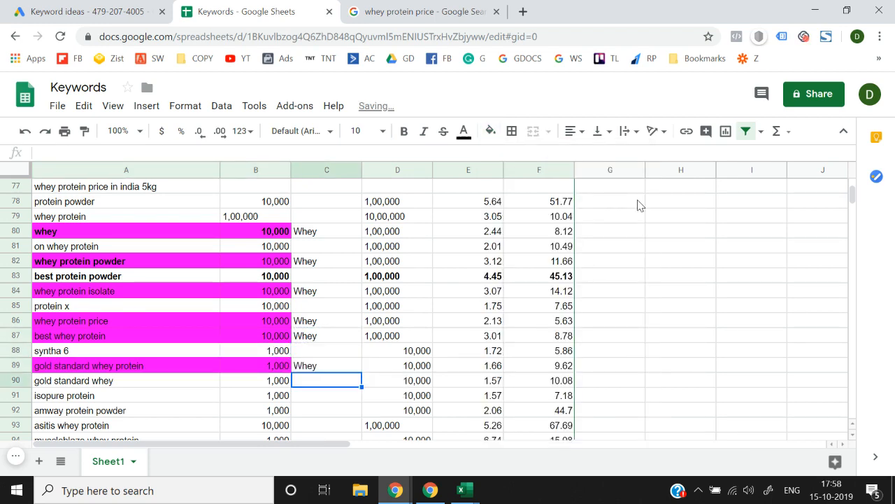
key("Down")
key("Down")
key("Left")
key("Down")
key("Down")
key("Left")
key("Down")
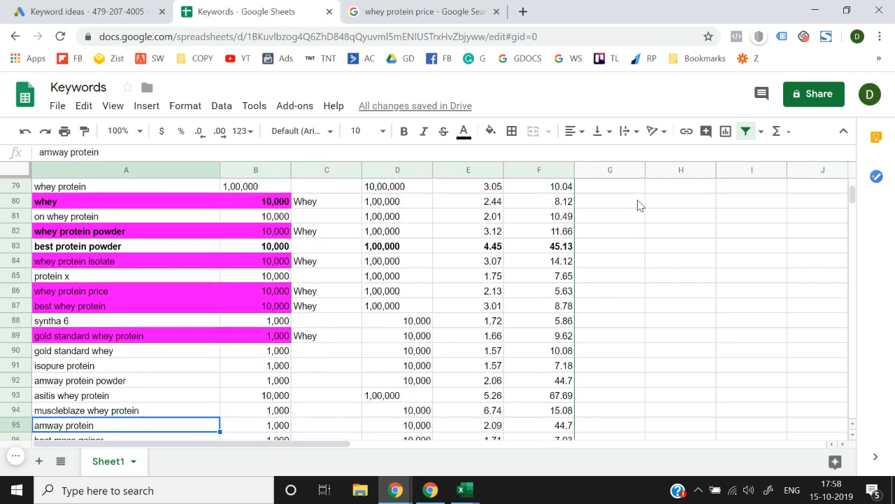
key("Down")
key("Up")
key("Up")
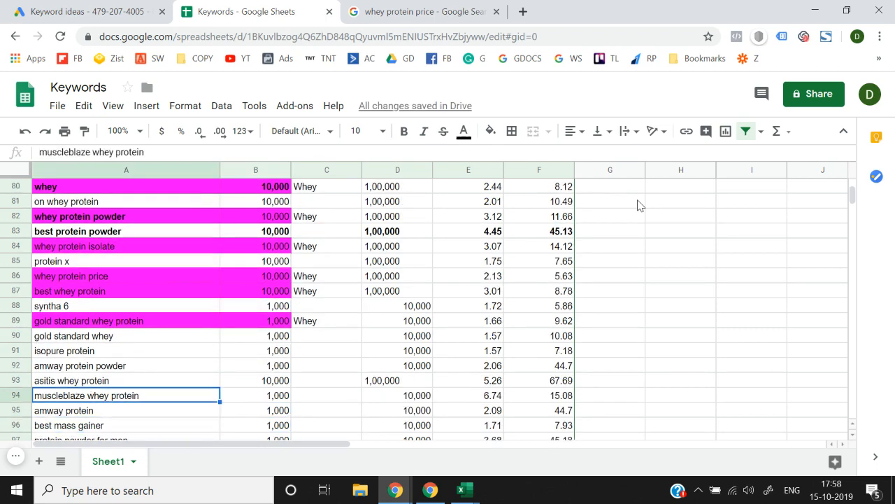
key("shift+Right")
left_click(490, 131)
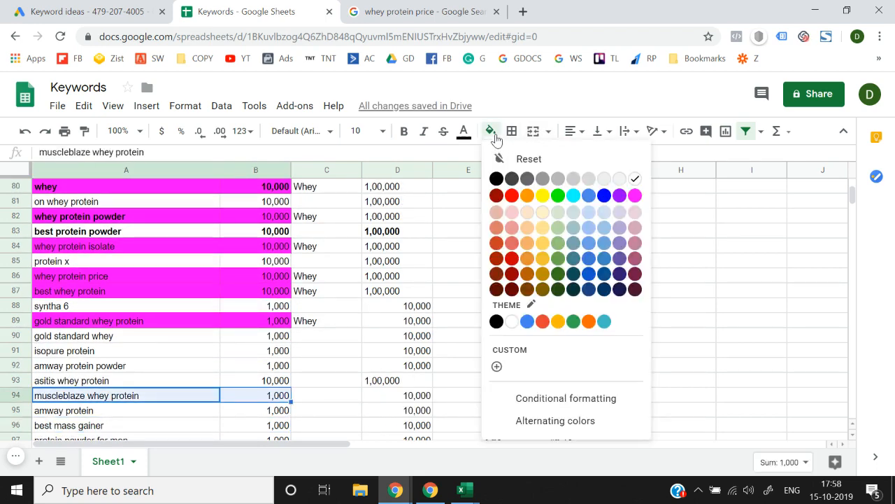
left_click(633, 194)
left_click(638, 203)
Step: Copy the "Whey" label from C89 to C94 for the "muscleblaze whey protein" keyword
key("Right")
key("Right")
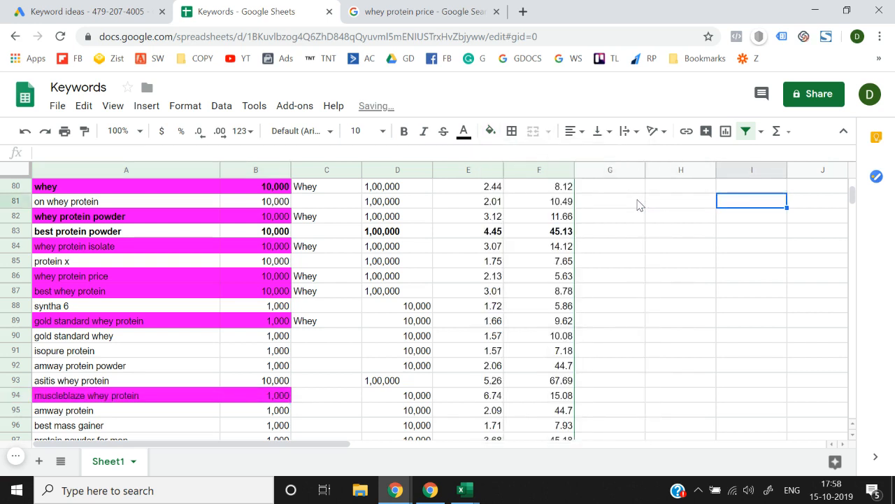
left_click(315, 322)
key("ctrl+c")
key("Down")
key("Down")
key("Down")
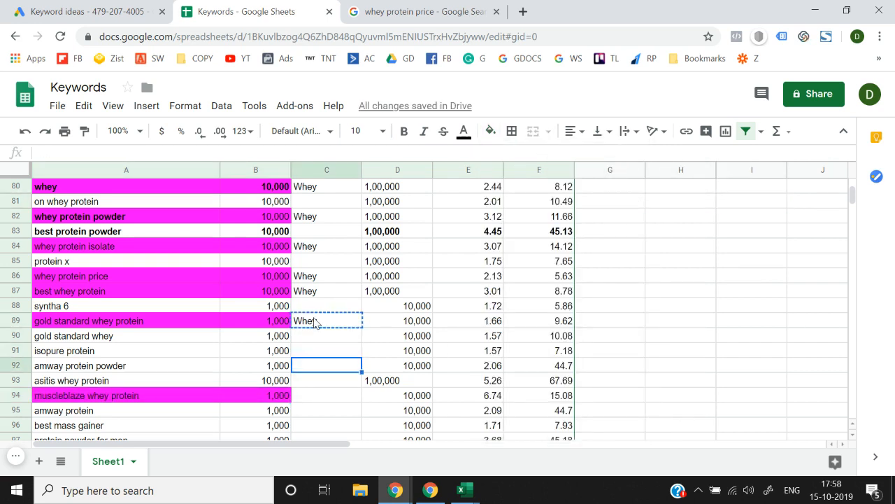
key("Down")
key("Down")
key("ctrl+v")
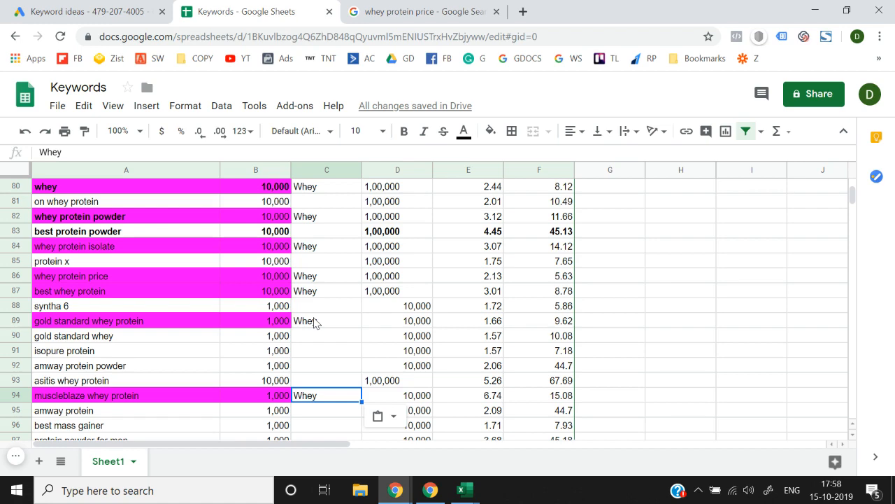
Step: Look back over the keyword list up to row 19 and return to the labelled whey keywords around row 89
key("Up")
key("Up")
key("Up")
key("Up")
key("Up")
key("Up")
key("Up")
key("Up")
key("Up")
key("Up")
key("Up")
key("Up")
key("Up")
key("Up")
key("Up")
key("Up")
key("Up")
key("Up")
key("Up")
key("Up")
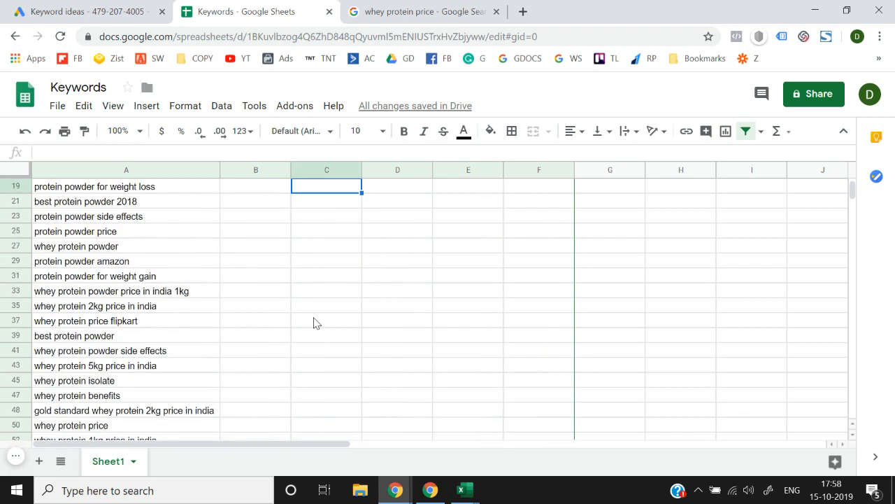
key("Down")
key("ctrl+Down")
key("Down")
key("Down")
key("Down")
key("Down")
key("Down")
key("Down")
key("Down")
key("Down")
key("Down")
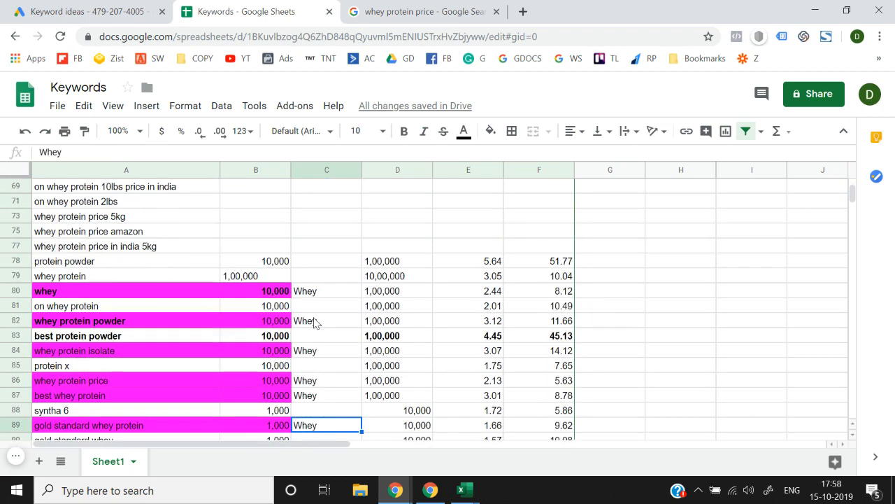
Step: Switch to the Google Ads keyword plan and examine the keyword ideas with their search volumes and bids
left_click(35, 12)
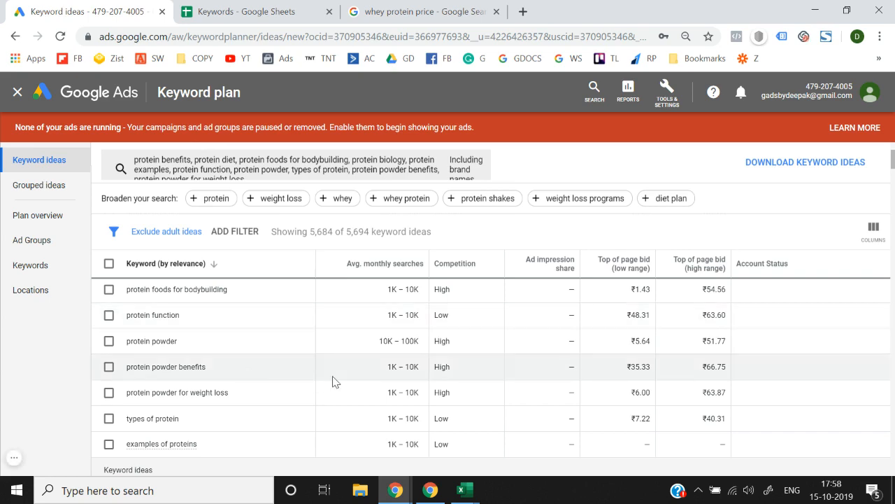
scroll(332, 379, "up", 2)
scroll(333, 381, "down", 2)
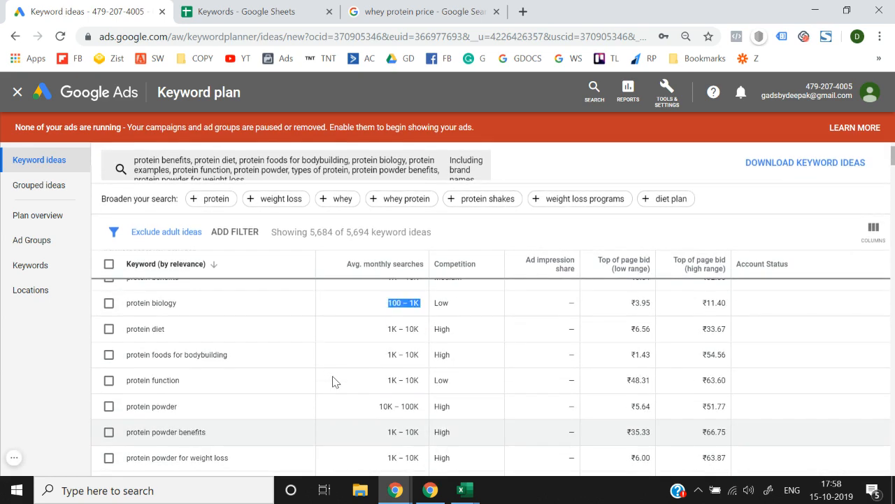
scroll(333, 380, "up", 2)
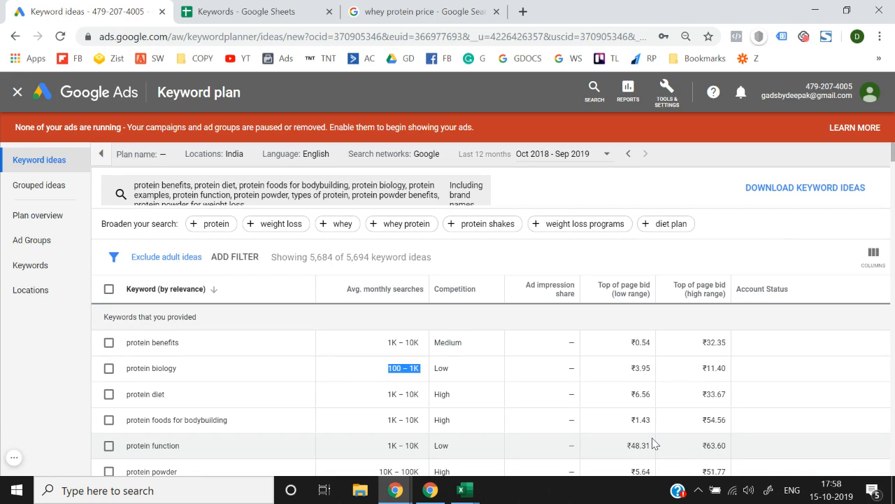
Step: Return to the Google Sheets keyword list and select the "gold standard whey protein" keyword in row 89
left_click(286, 10)
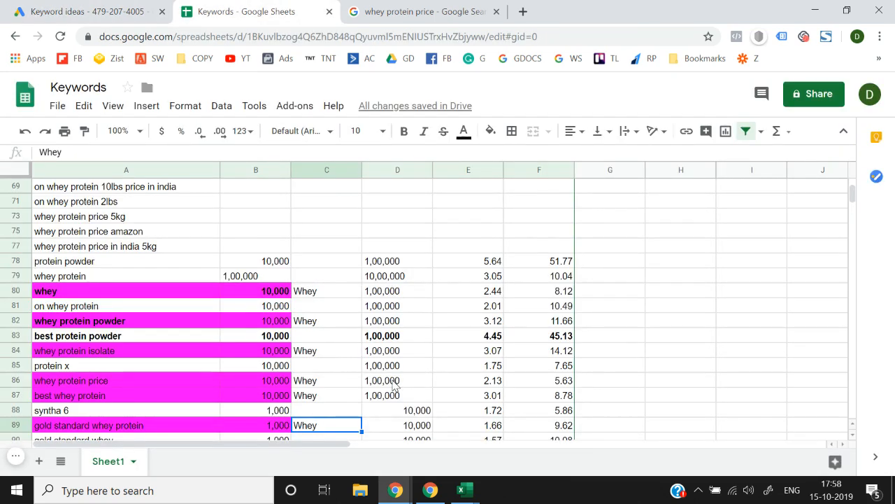
scroll(395, 385, "down", 3)
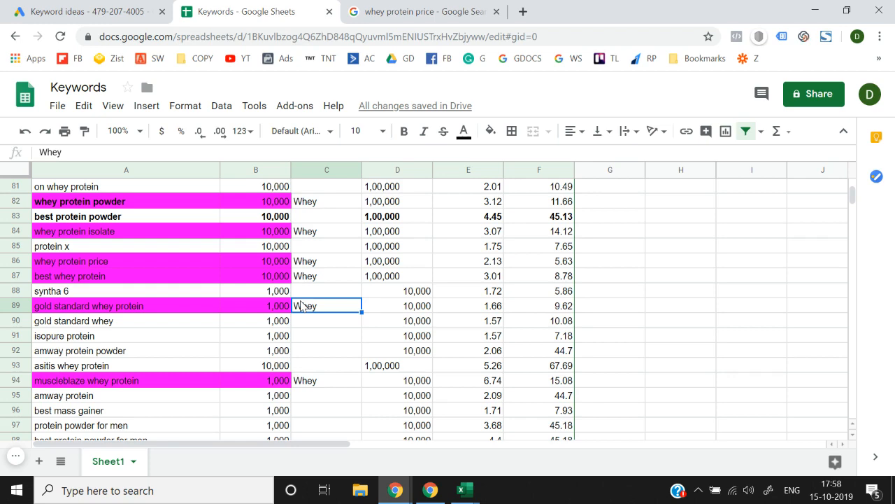
key("Left")
key("Left")
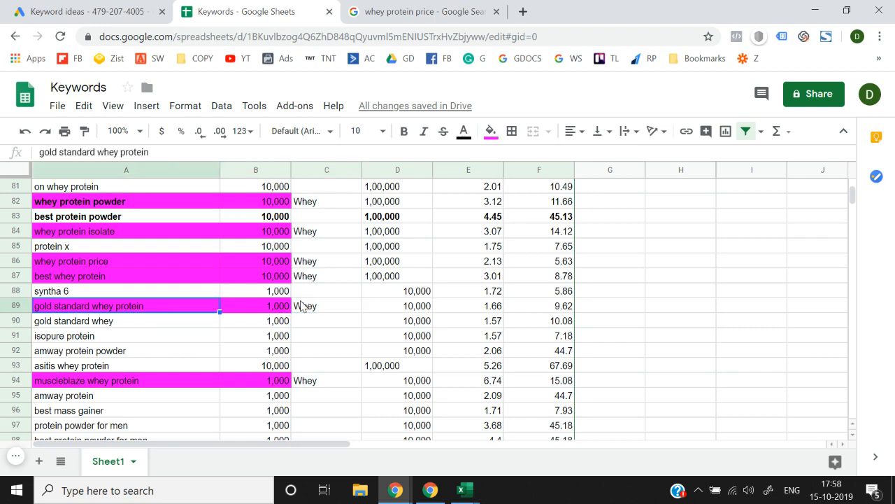
Step: Switch to the Google Ads keyword plan and remove all existing seed keywords from the keyword ideas search
key("ctrl+shift+Tab")
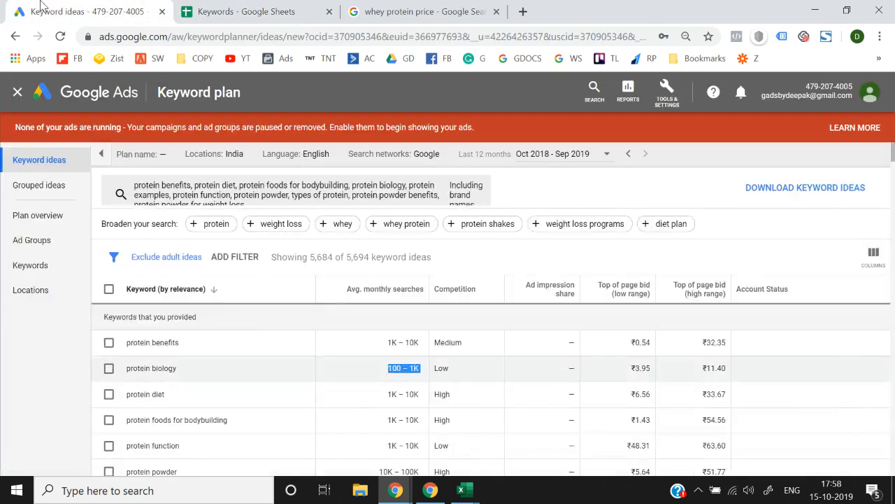
left_click(354, 199)
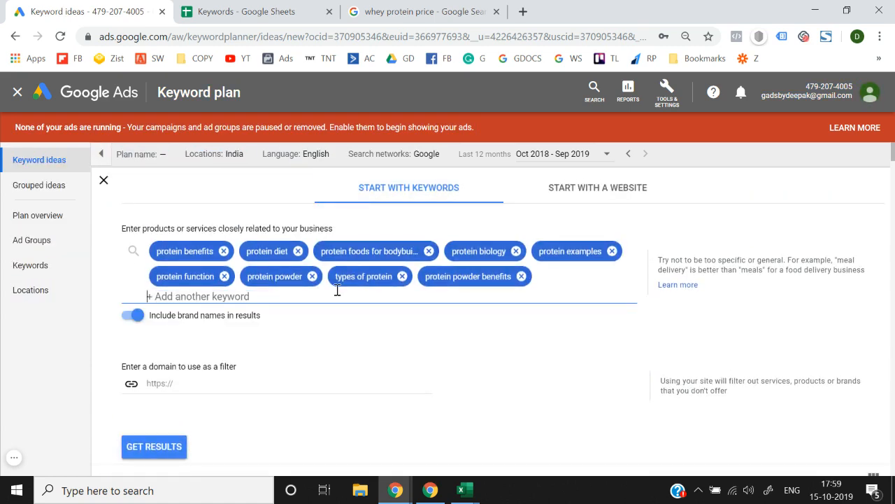
key("BackSpace")
key("BackSpace")
key("BackSpace")
key("BackSpace")
key("BackSpace")
key("BackSpace")
key("BackSpace")
key("BackSpace")
key("BackSpace")
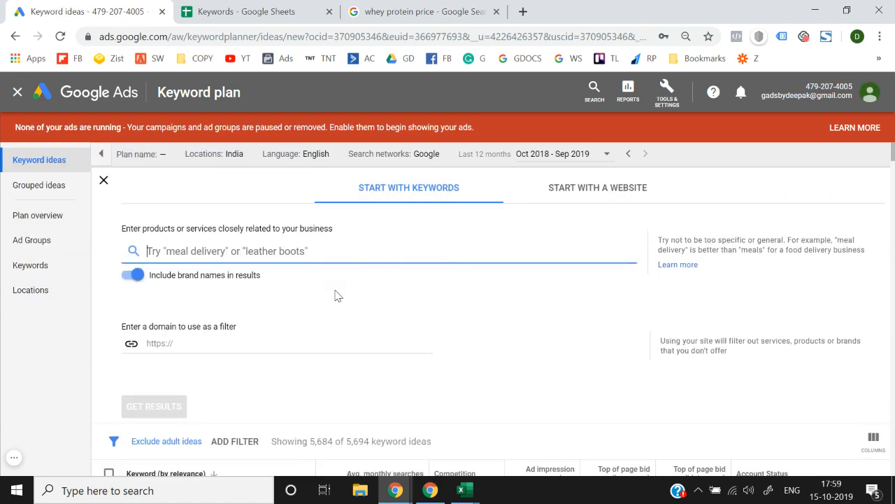
Step: Return to the Google Sheets keyword list and look over the keywords in rows 78 to 91 for a promising whey term
left_click(218, 9)
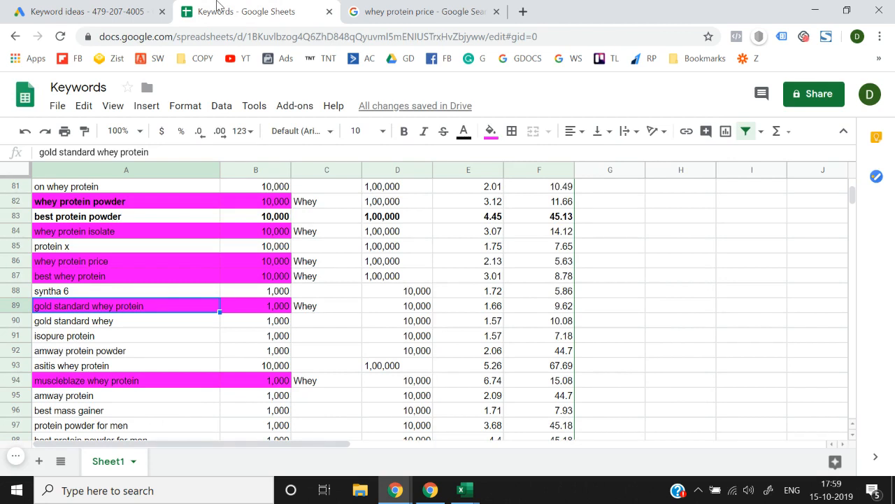
key("Down")
key("Up")
key("Up")
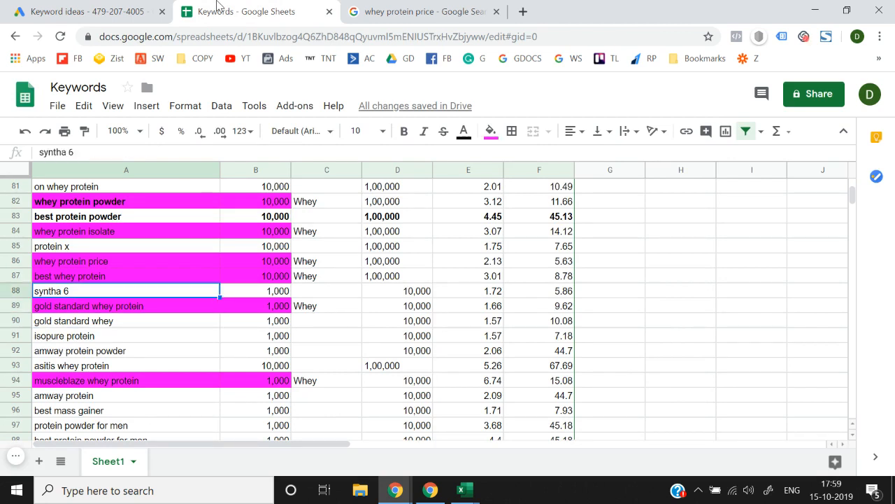
key("Up")
key("Down")
key("Down")
key("Down")
key("Down")
key("Down")
key("Down")
key("Down")
key("Down")
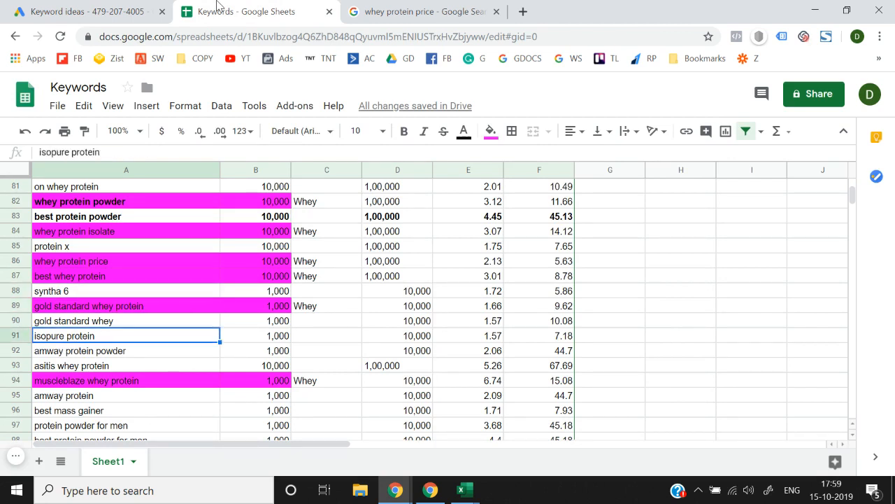
key("Up")
key("Up")
key("Up")
key("Up")
key("Up")
key("Up")
key("Up")
key("Up")
key("Up")
key("Up")
key("Up")
key("Up")
key("Up")
key("Up")
key("Up")
key("Up")
key("Up")
key("Up")
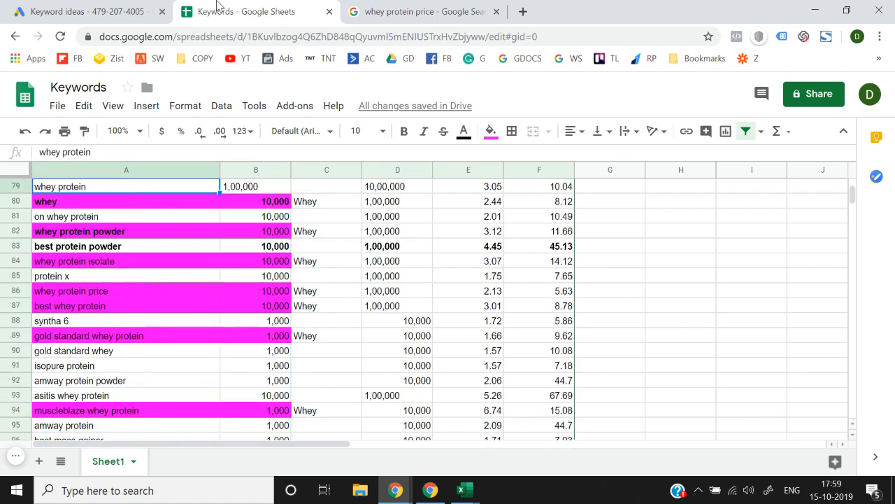
key("Down")
key("Down")
key("Down")
key("Down")
key("Down")
key("Down")
key("Down")
key("Down")
key("Up")
key("Up")
key("Up")
key("Up")
key("Up")
key("Up")
key("Up")
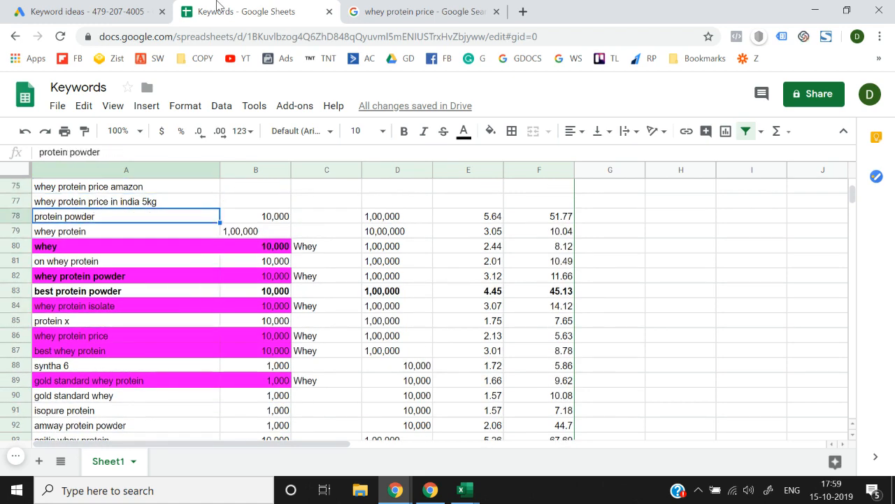
key("Down")
key("Up")
key("Down")
key("Up")
key("Down")
key("Down")
key("Down")
key("Down")
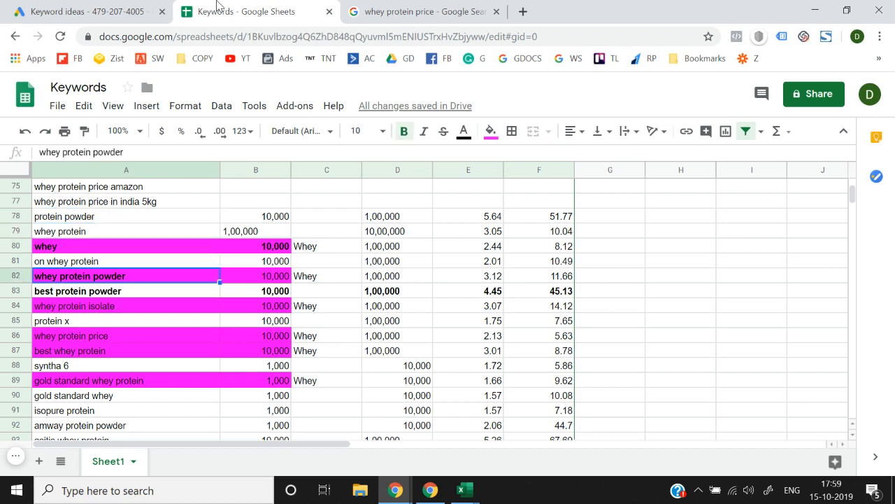
Step: Copy "whey protein price" from row 86 and get keyword ideas for it in the Google Ads keyword plan
key("Down")
key("Down")
key("Down")
key("Down")
key("Down")
key("Up")
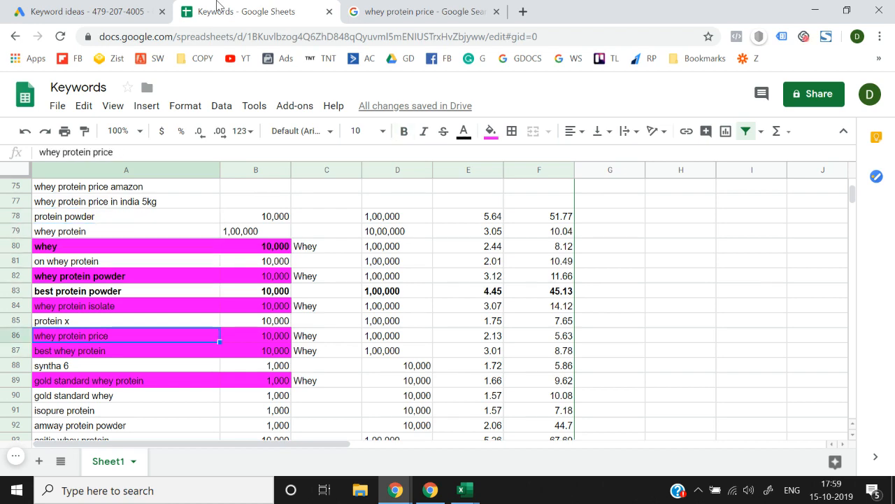
left_click(35, 6)
left_click(316, 245)
key("ctrl+v")
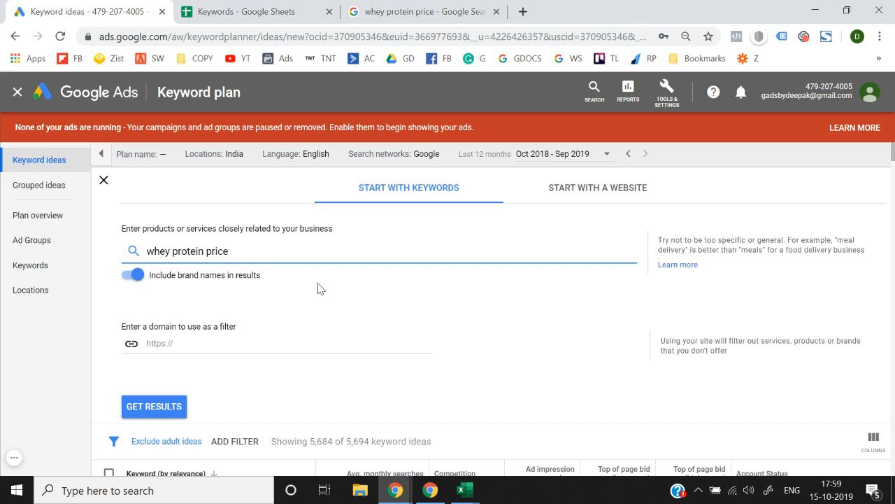
left_click(153, 406)
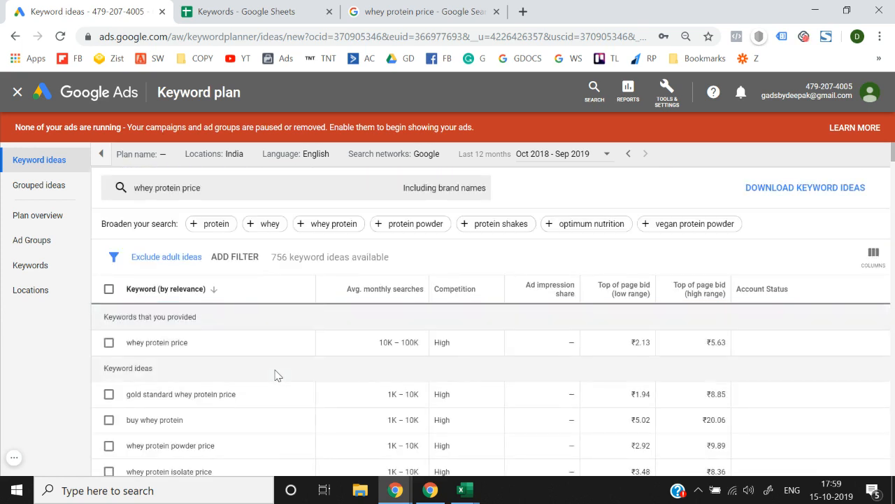
Step: Examine the keyword ideas for "whey protein price", including "buy whey protein" and "whey protein 1kg price"
scroll(275, 376, "down", 1)
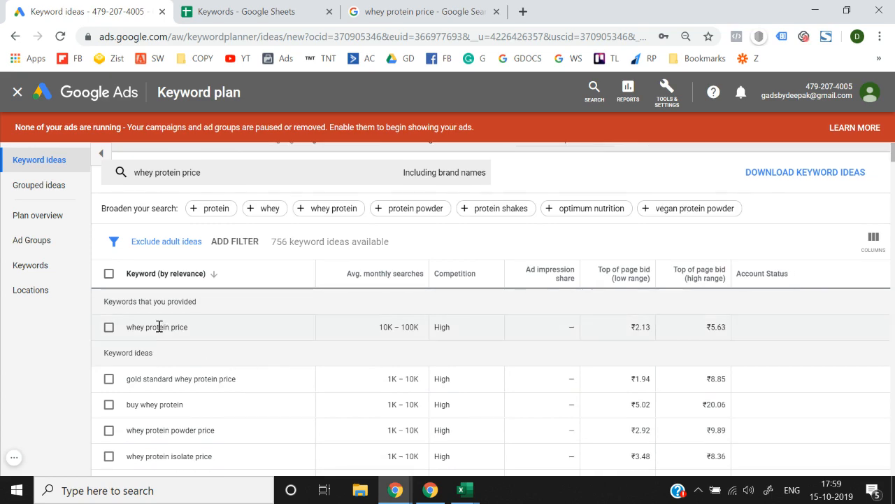
scroll(198, 398, "down", 1)
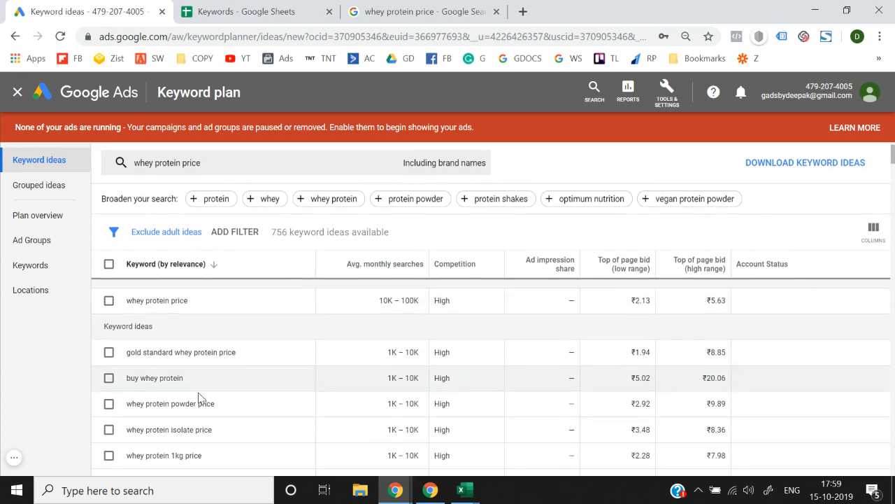
triple_click(170, 376)
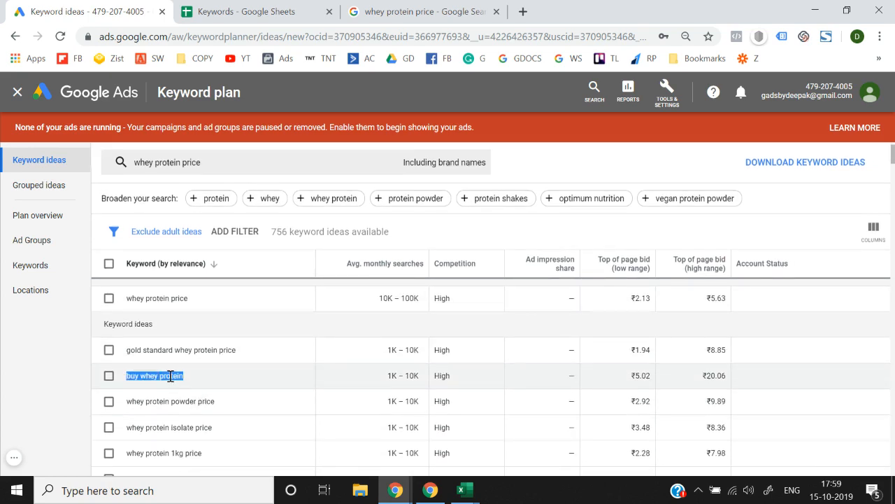
triple_click(170, 375)
scroll(170, 376, "down", 1)
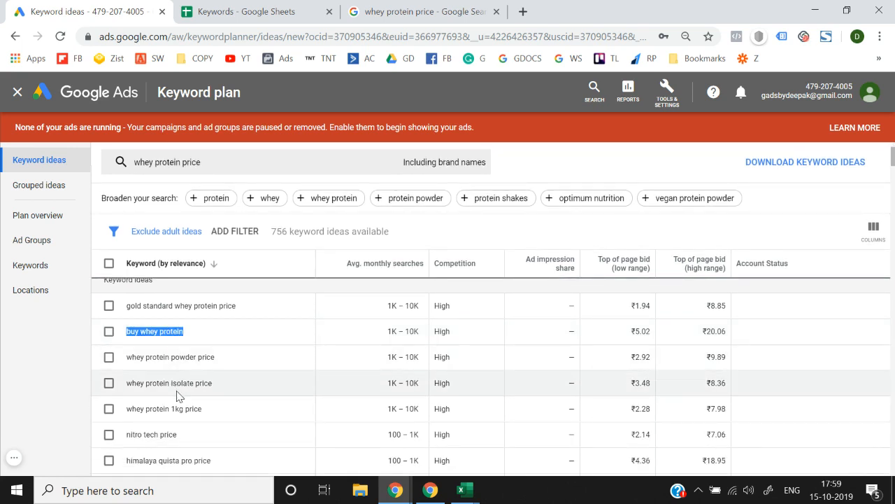
scroll(179, 383, "down", 1)
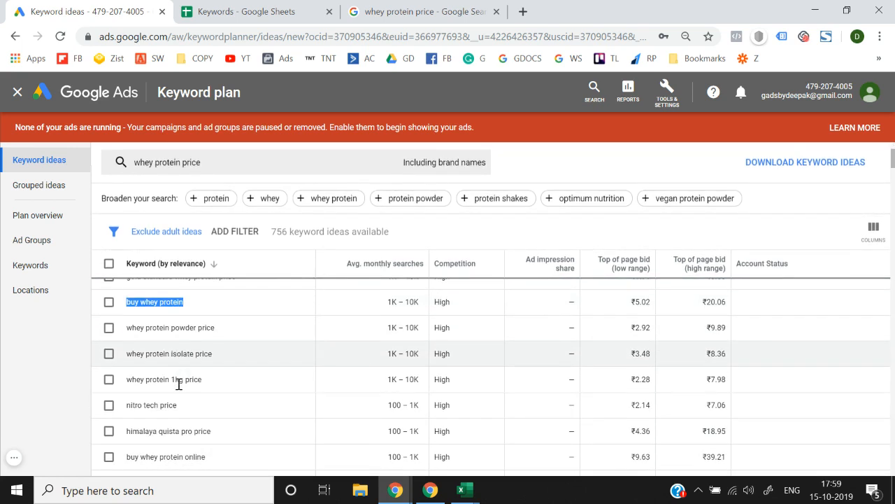
triple_click(179, 384)
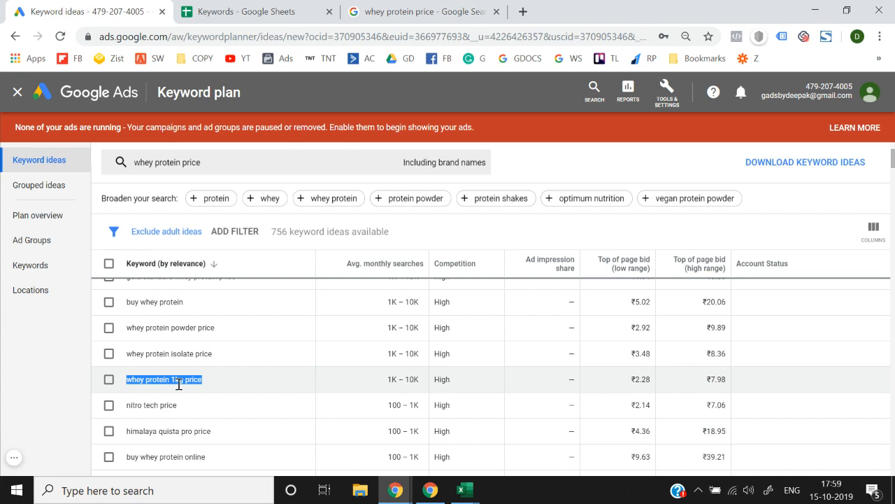
Step: Return to the Google Sheets keyword list and review the labelled whey keywords and their neighbours from row 83 to row 97
left_click(238, 11)
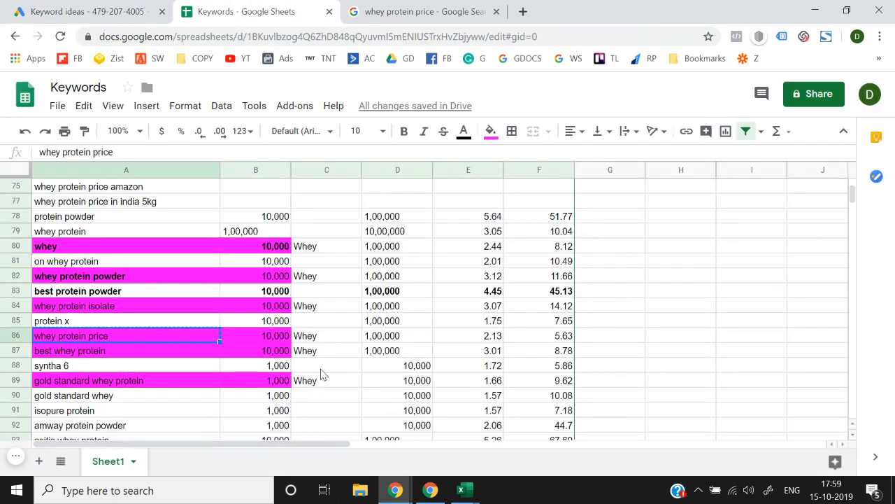
key("Down")
key("Down")
key("Down")
key("Down")
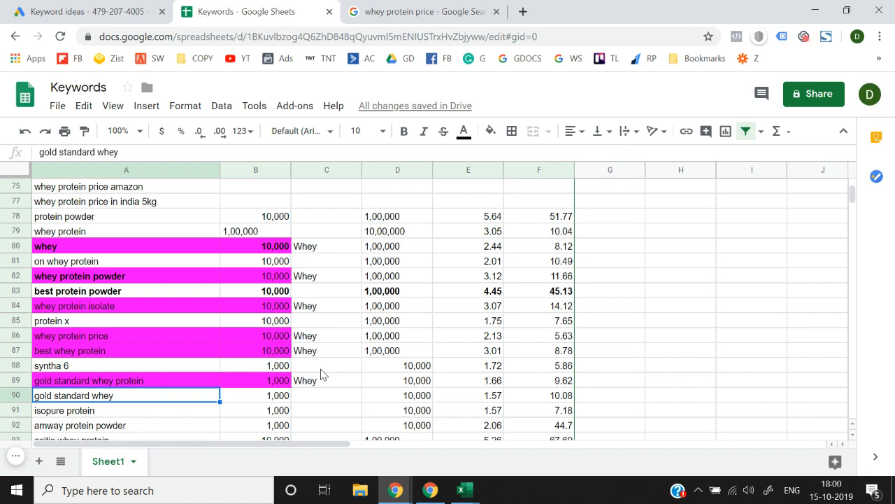
key("Up")
key("Up")
key("Up")
key("Up")
key("Up")
key("Up")
key("Up")
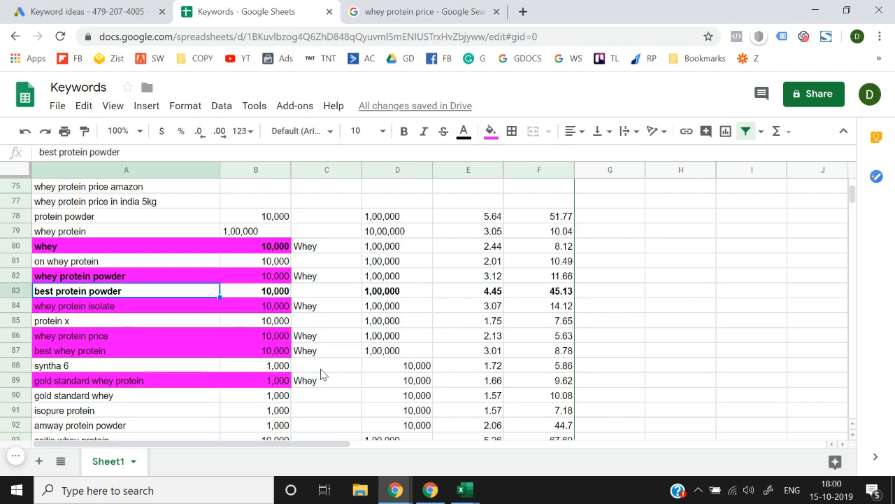
key("Down")
key("Down")
key("Down")
key("Down")
key("Down")
key("Down")
key("Down")
key("Down")
key("Down")
key("Down")
key("Down")
key("Down")
key("Down")
key("Down")
key("Down")
key("Up")
key("Up")
key("Up")
key("Up")
key("Up")
key("Up")
key("Up")
key("Up")
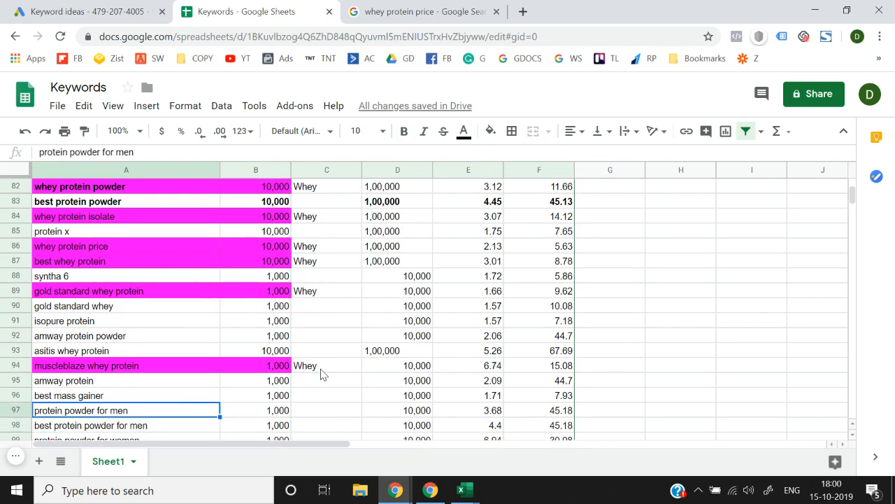
key("Up")
key("Up")
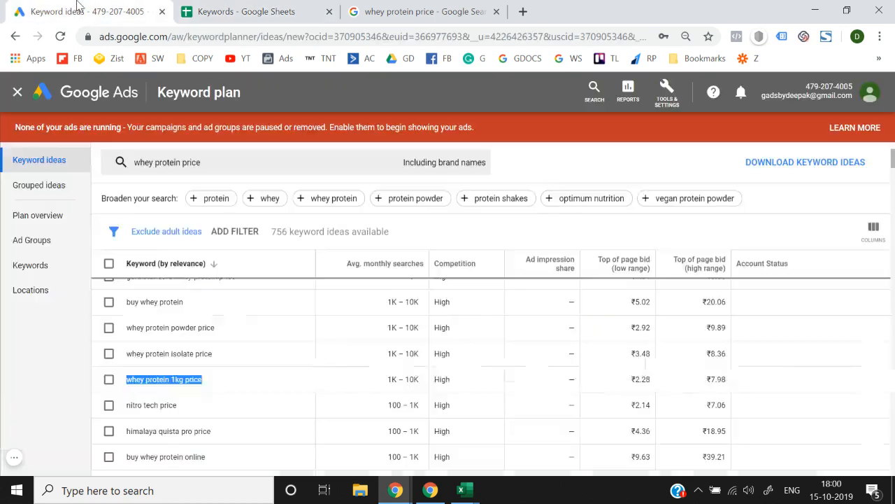
Step: Check the keyword ideas in Google Ads again and look further down the sheet's keyword list to row 110
left_click(87, 11)
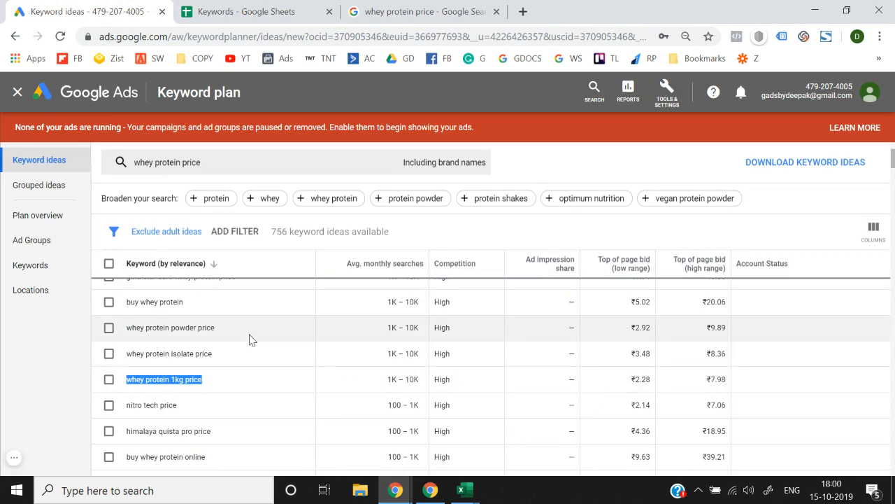
key("ctrl+Tab")
scroll(186, 349, "down", 4)
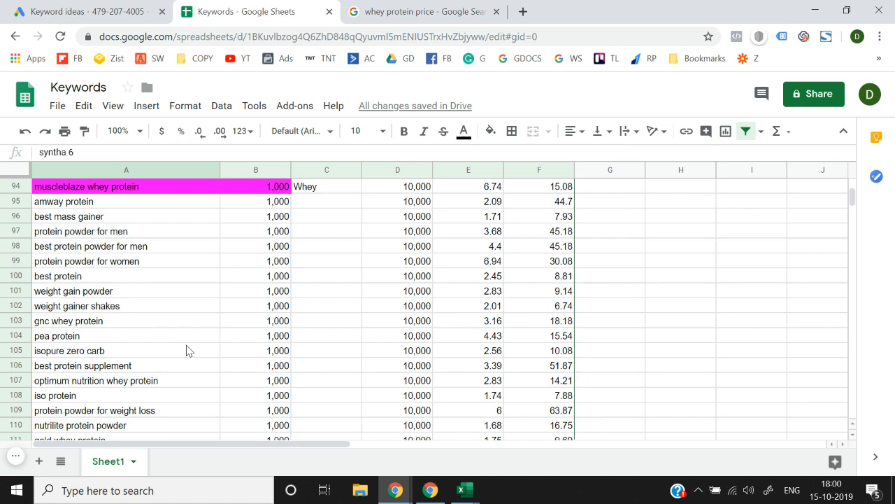
Step: Switch to Google Ads, open the Keyword Planner and start discovering new keywords
left_click(88, 11)
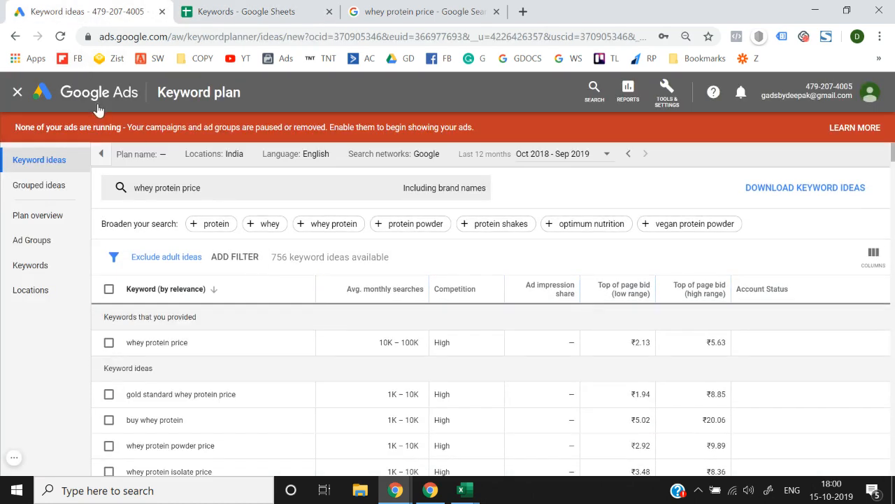
left_click(674, 100)
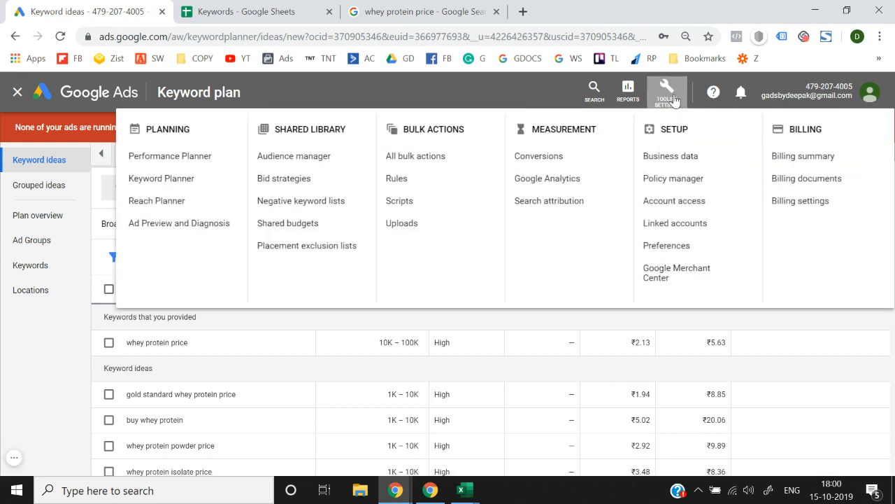
left_click(182, 180)
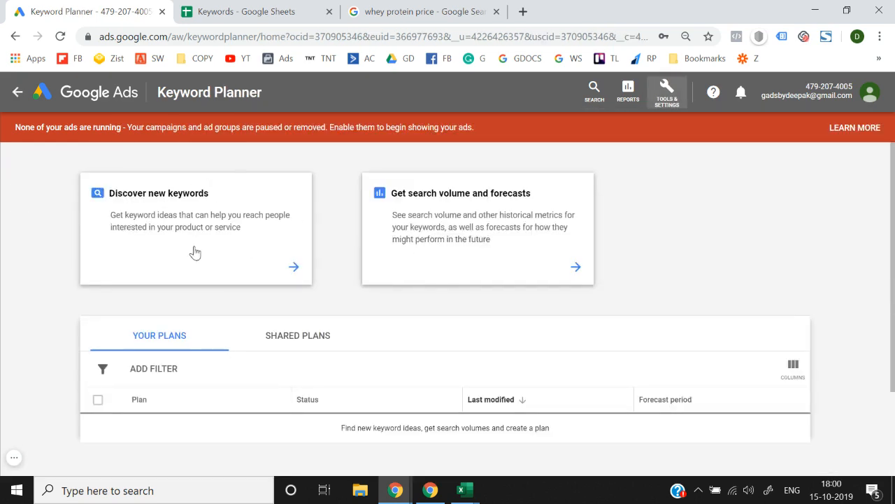
left_click(195, 253)
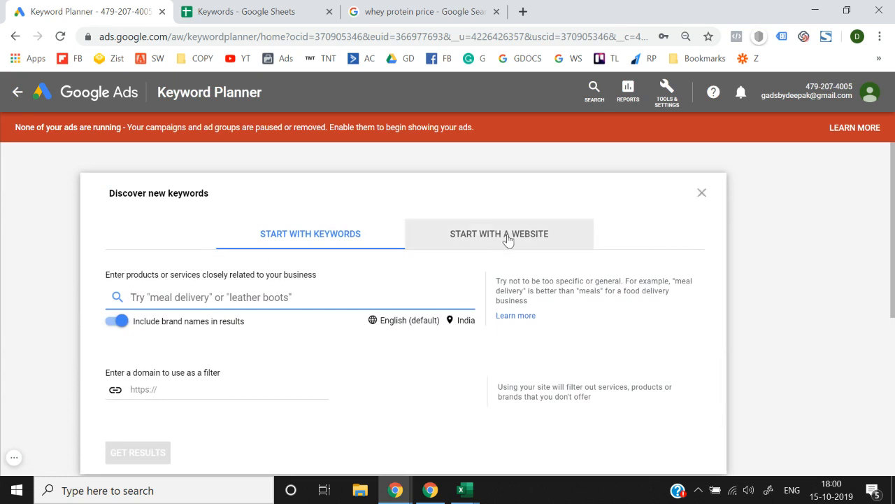
Step: Get keyword ideas using the entire muscleblaze.com website as the source
left_click(507, 239)
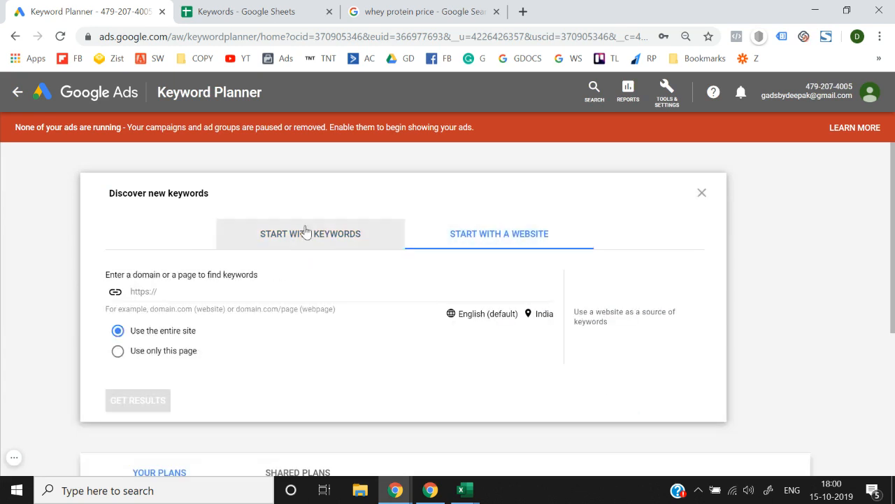
left_click(305, 232)
left_click(505, 237)
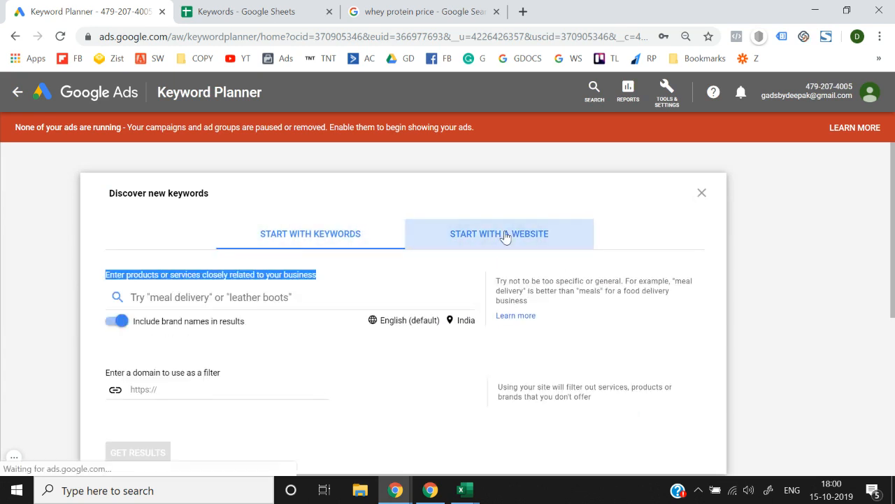
left_click(227, 295)
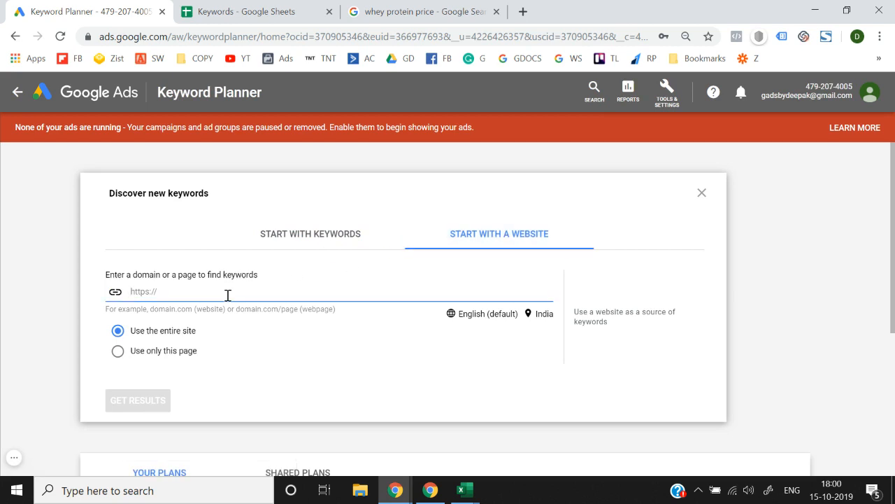
type("muscl")
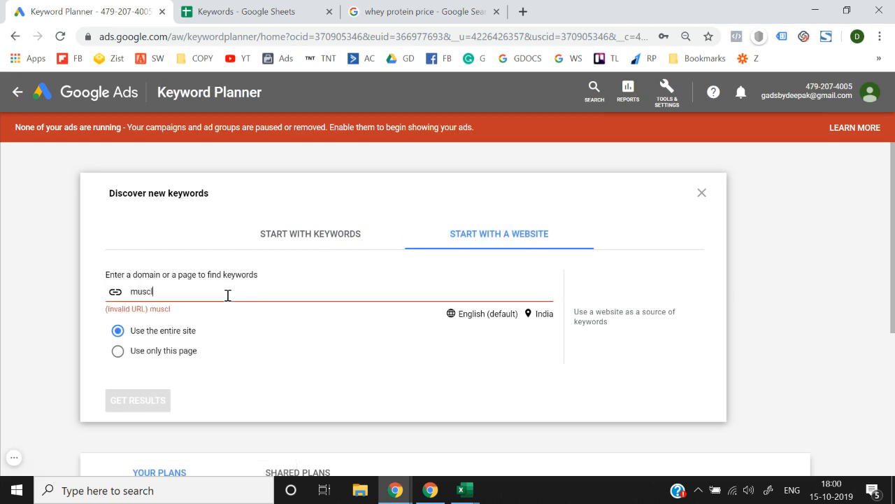
type("eblaze.com")
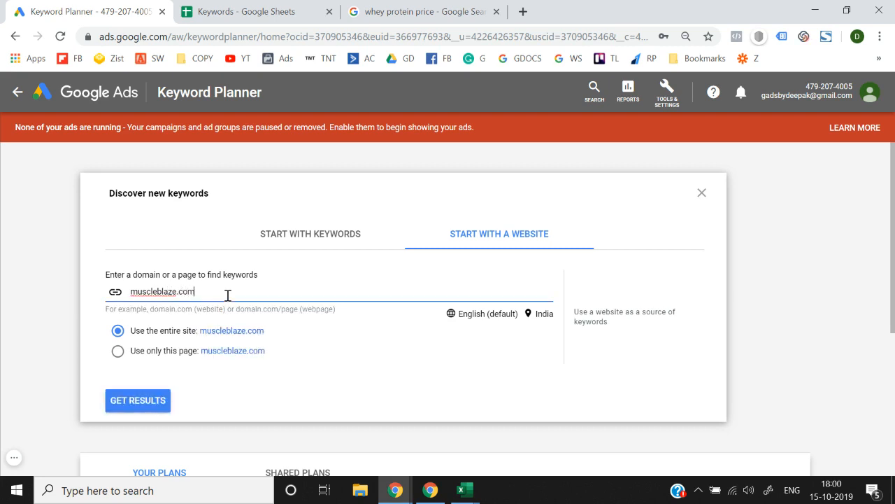
left_click(226, 341)
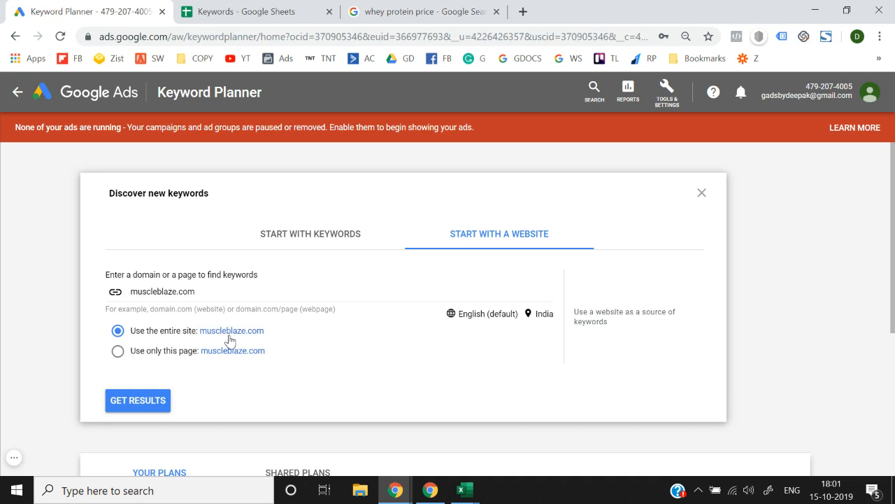
left_click(140, 399)
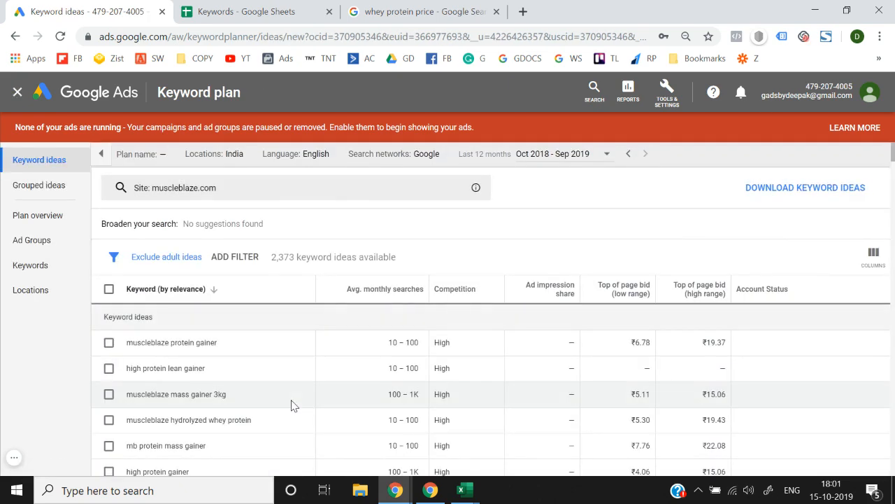
Step: Examine the keyword ideas for muscleblaze.com, comparing the branded protein, whey and gainer terms by monthly searches, competition and bids
scroll(293, 408, "down", 3)
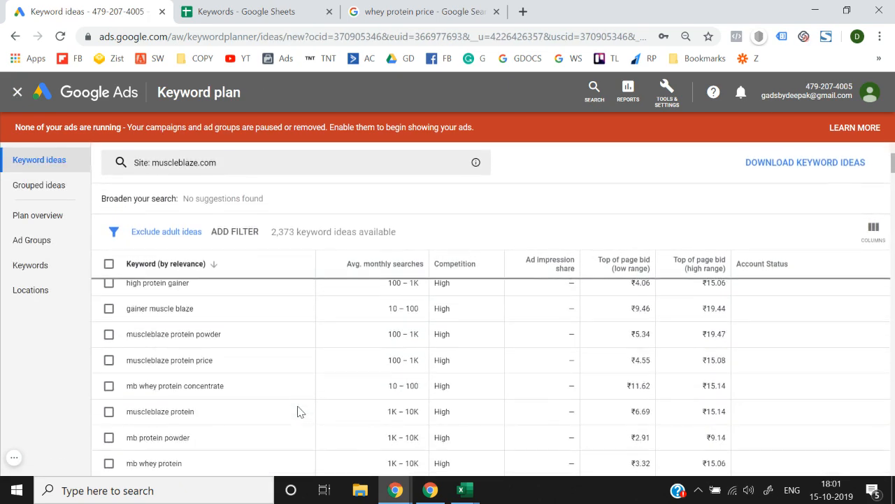
scroll(298, 412, "down", 1)
scroll(297, 411, "down", 3)
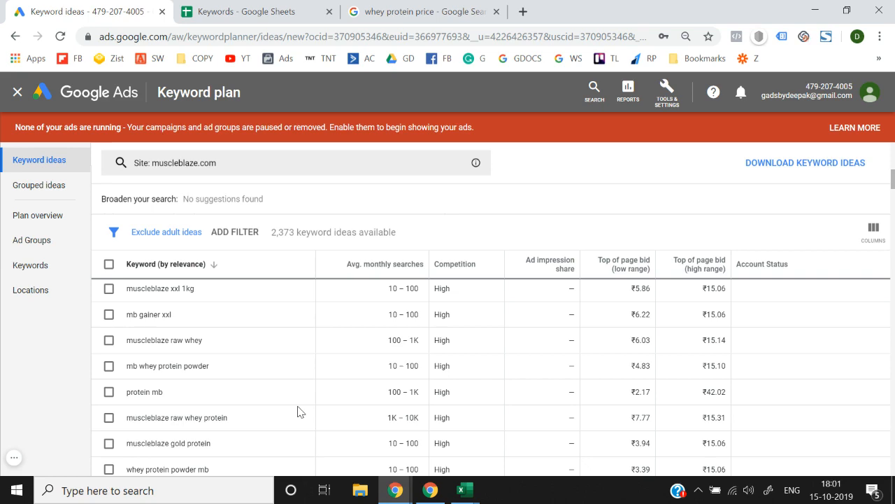
scroll(297, 411, "down", 2)
scroll(297, 411, "down", 5)
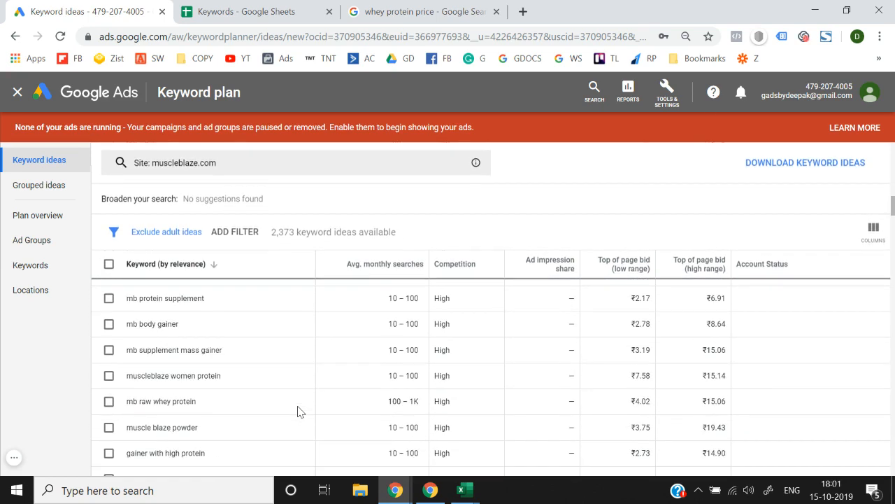
scroll(297, 411, "down", 5)
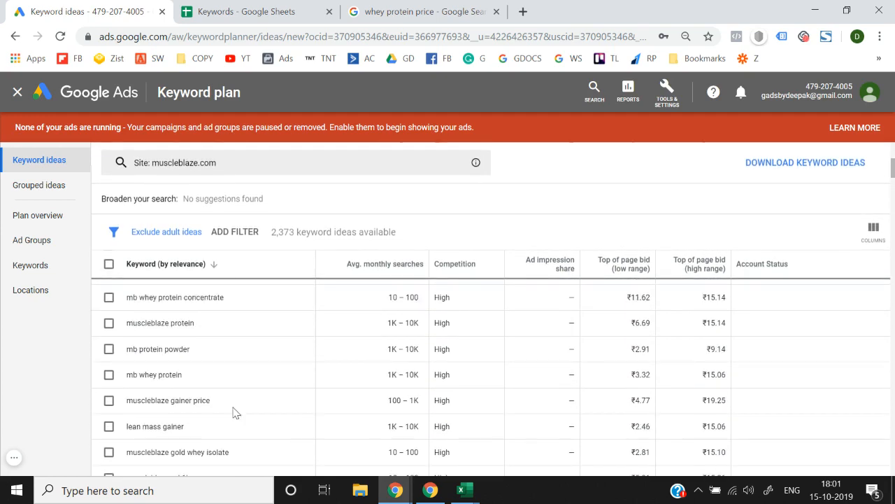
scroll(178, 360, "up", 6)
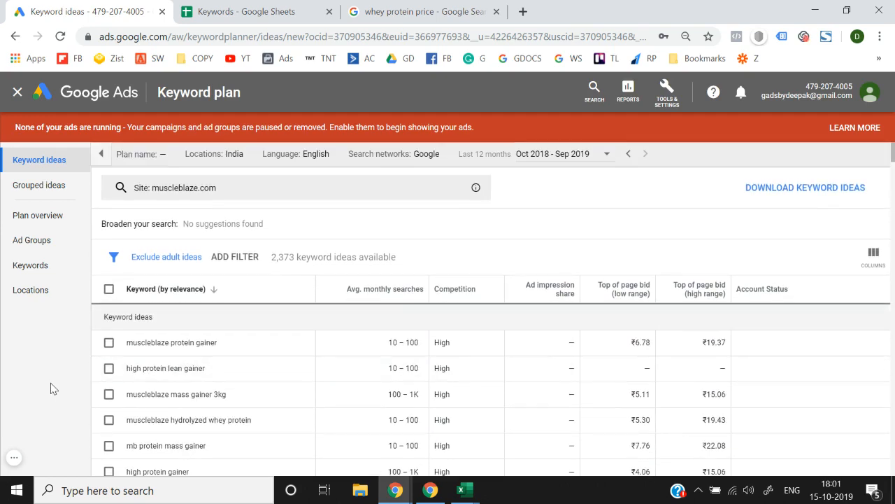
scroll(316, 398, "down", 6)
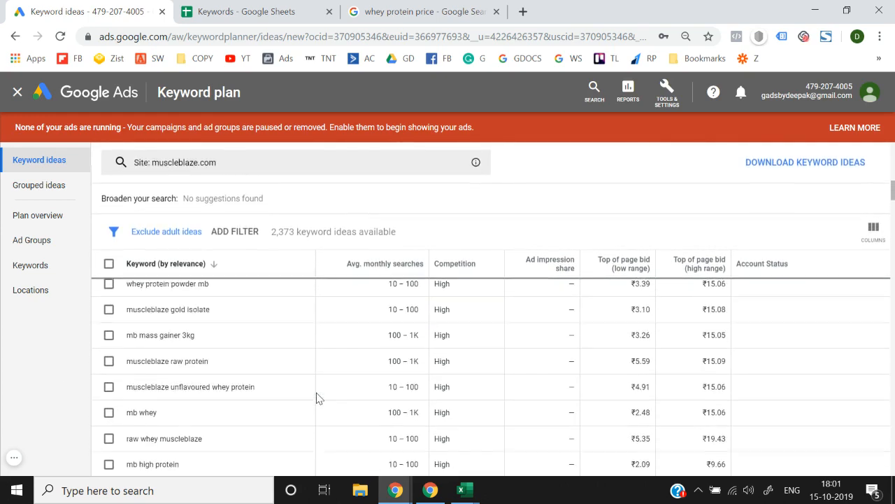
scroll(316, 398, "up", 1)
scroll(316, 397, "up", 3)
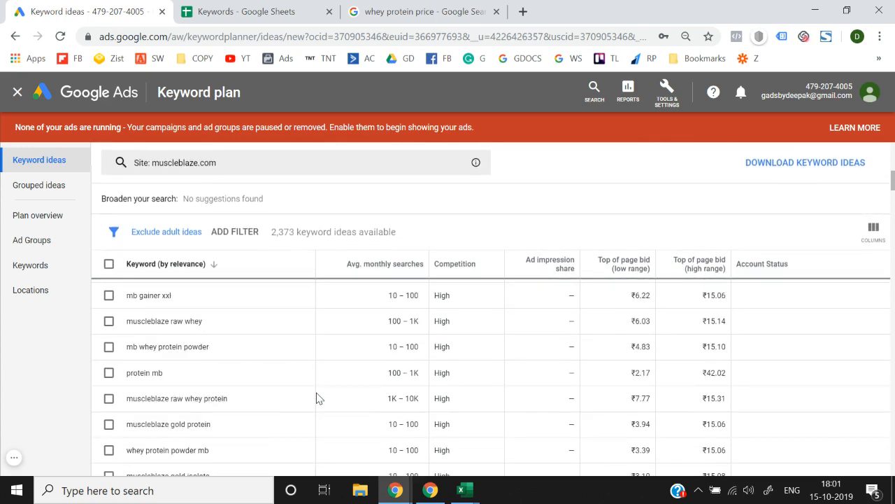
scroll(316, 397, "down", 2)
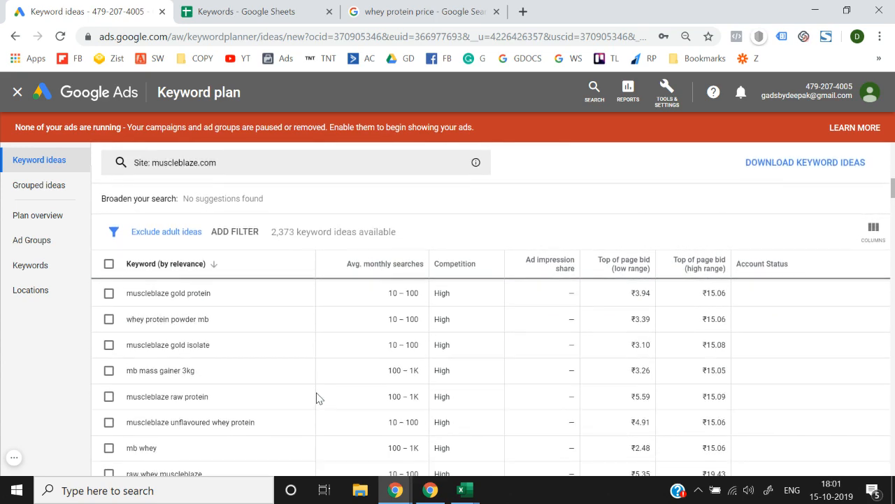
scroll(316, 398, "down", 5)
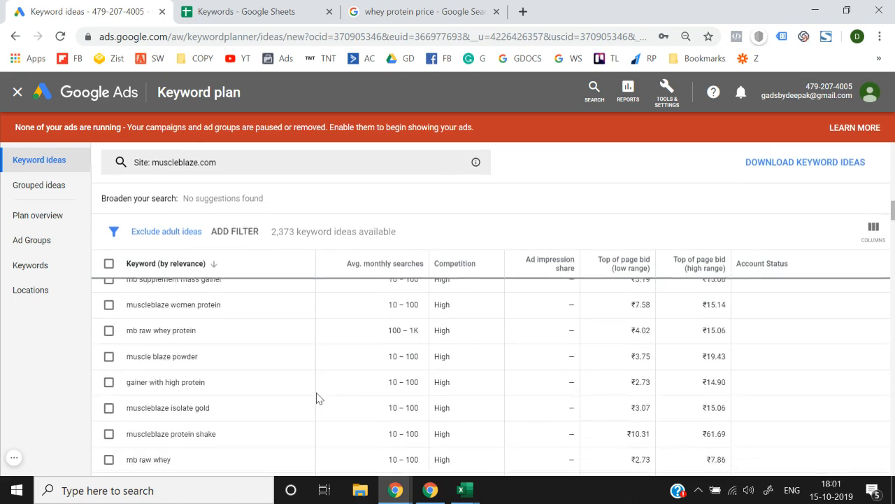
scroll(316, 398, "down", 2)
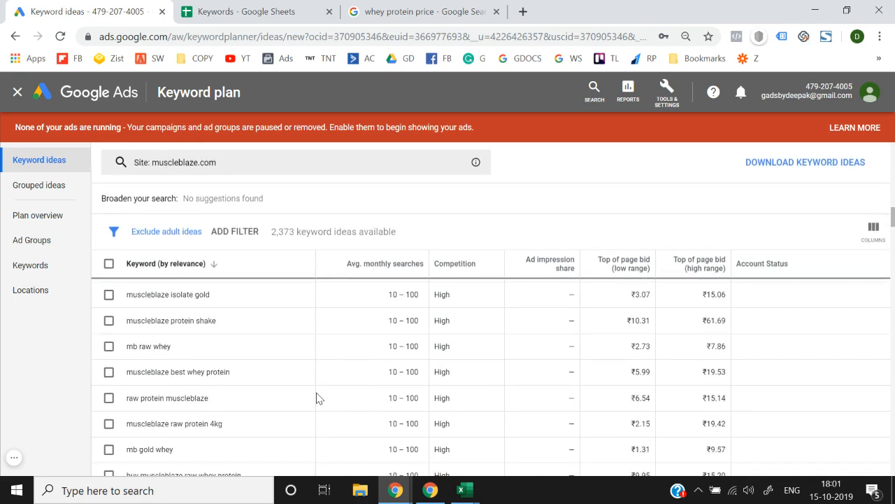
scroll(316, 397, "down", 2)
scroll(316, 398, "down", 2)
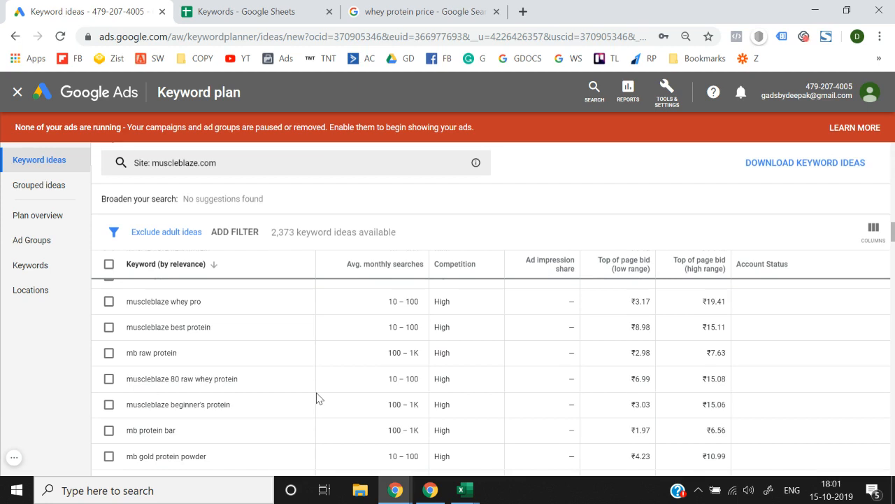
scroll(316, 398, "down", 1)
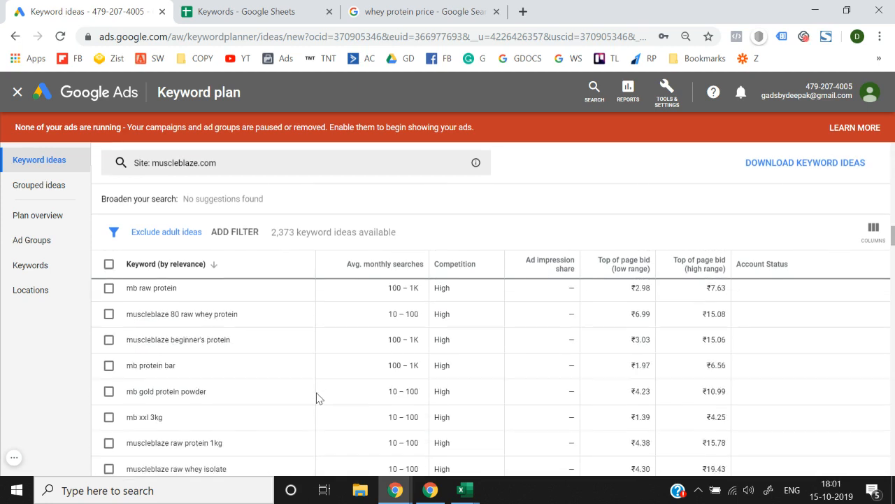
Step: Switch to the Google Sheets keyword list and review the unlabelled keywords from row 99 down to row 192
key("ctrl+Tab")
scroll(260, 345, "down", 2)
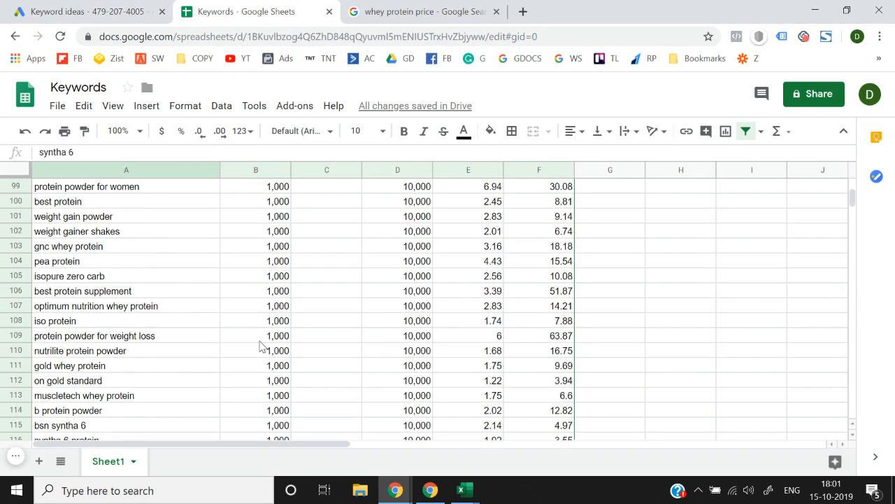
scroll(161, 376, "down", 2)
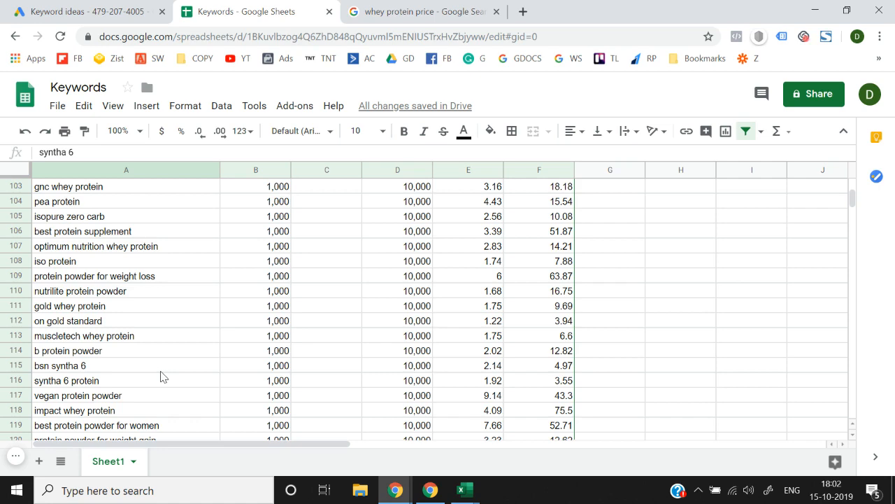
scroll(161, 376, "down", 2)
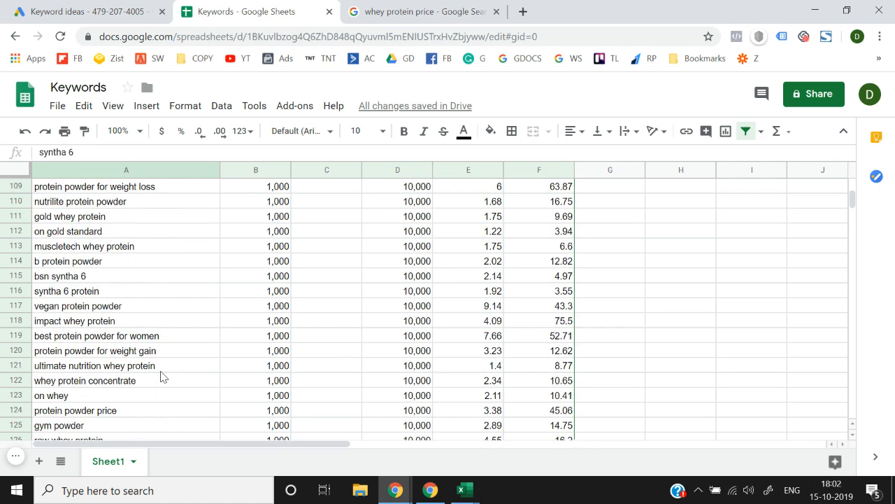
scroll(161, 376, "down", 3)
scroll(161, 376, "down", 2)
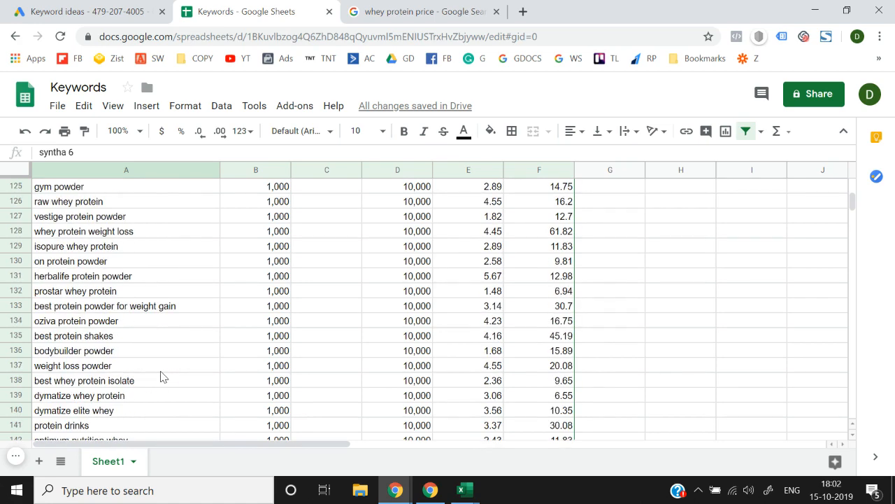
scroll(161, 376, "down", 4)
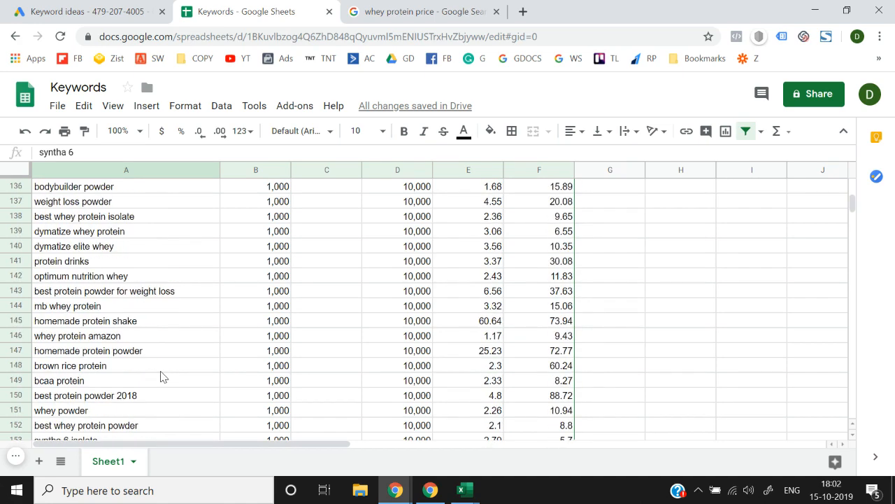
scroll(161, 376, "down", 2)
scroll(161, 376, "down", 3)
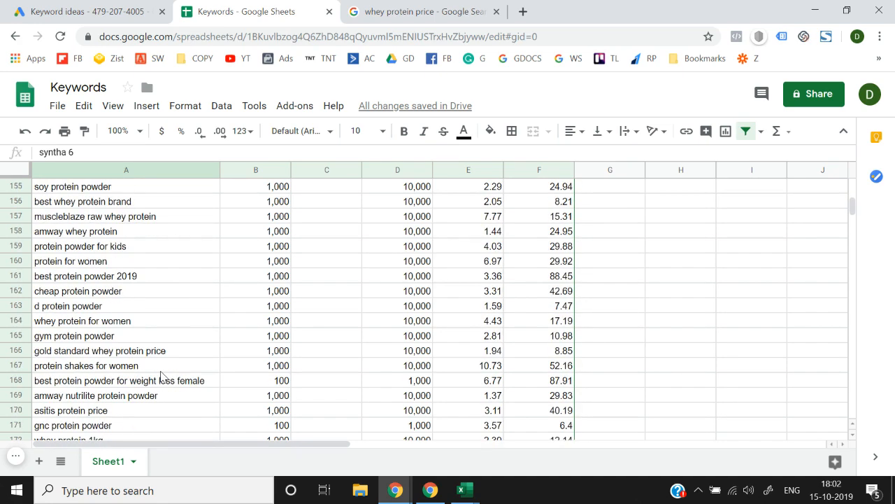
scroll(161, 376, "down", 6)
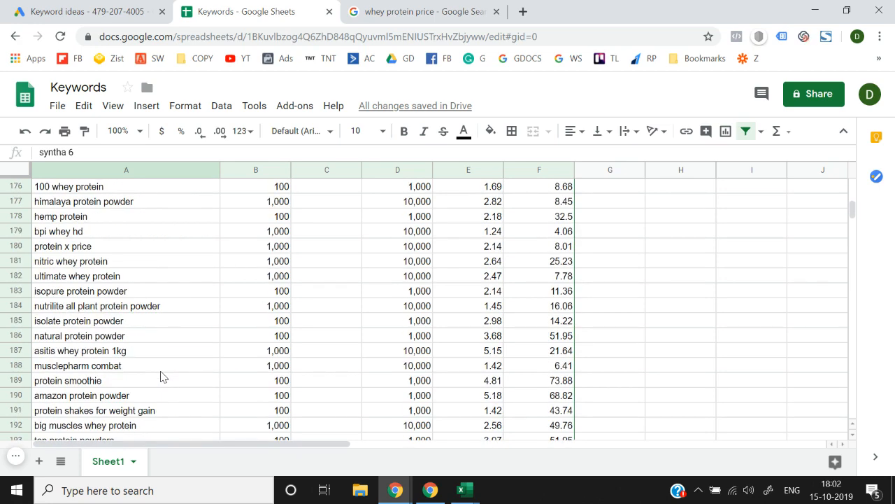
Step: Review the highlighted whey keywords in the sheet again, along with the first keywords at the start of the list
scroll(161, 376, "up", 20)
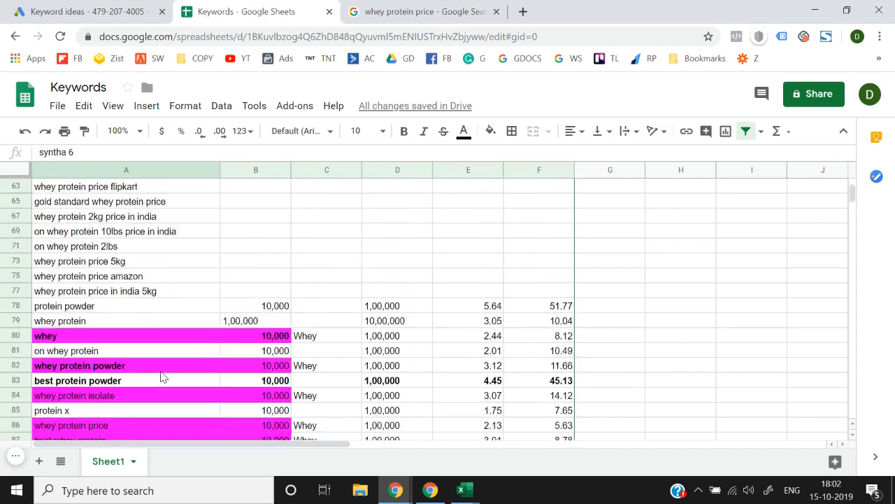
scroll(161, 376, "down", 20)
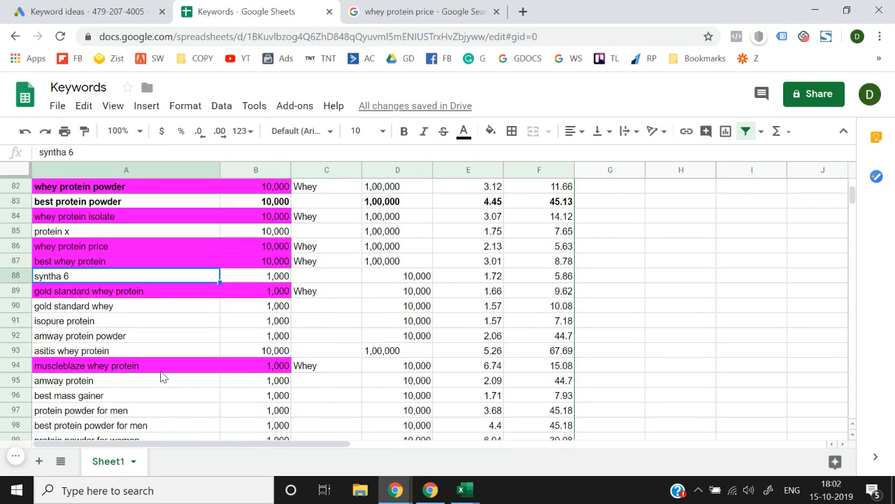
scroll(161, 377, "down", 2)
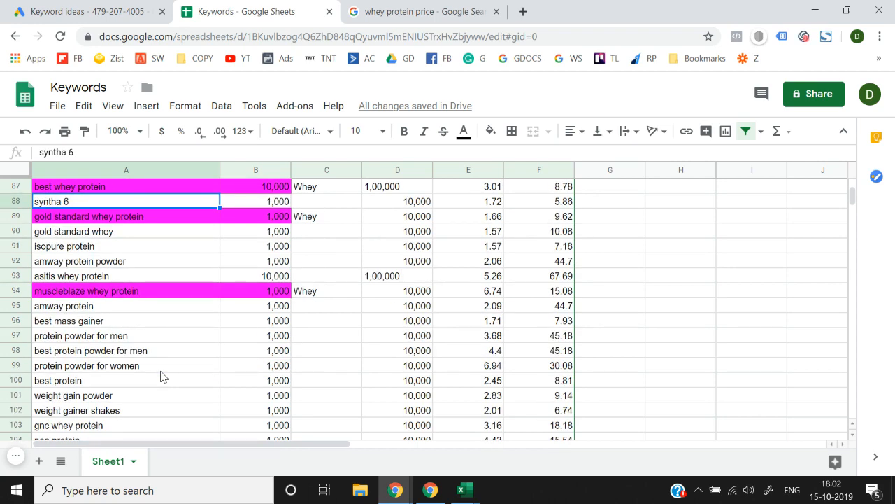
scroll(161, 376, "up", 20)
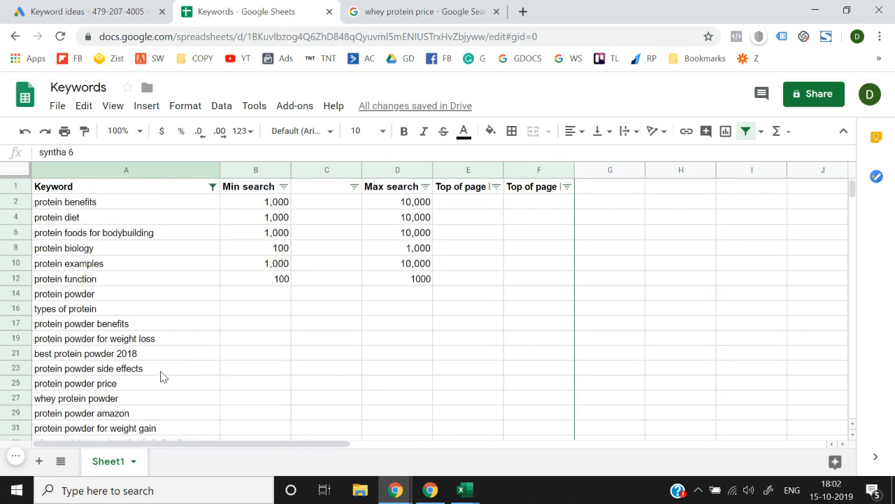
scroll(161, 376, "down", 2)
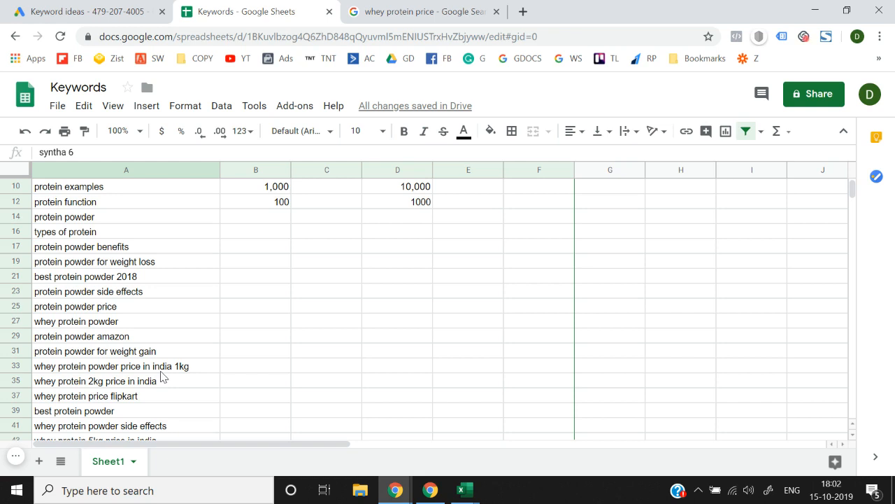
Step: Check the muscleblaze.com ideas in Google Ads once more, and return to the sheet's highlighted whey keywords in rows 80 to 94
left_click(66, 11)
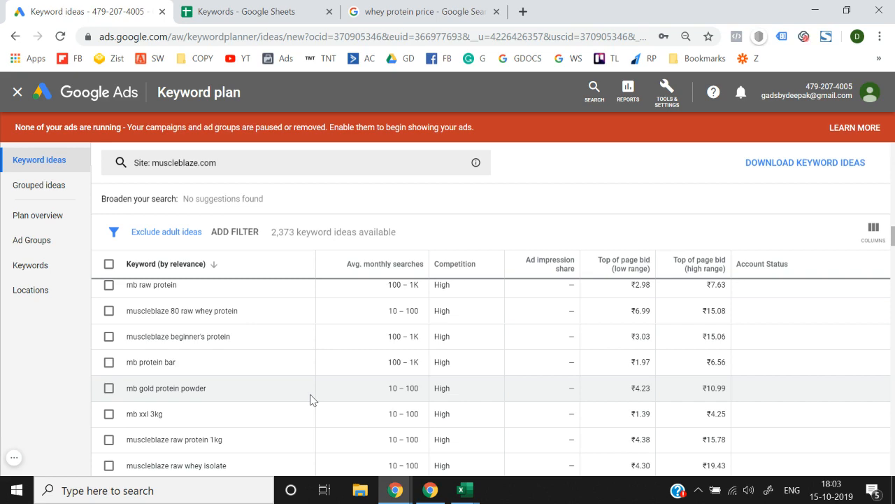
left_click(283, 11)
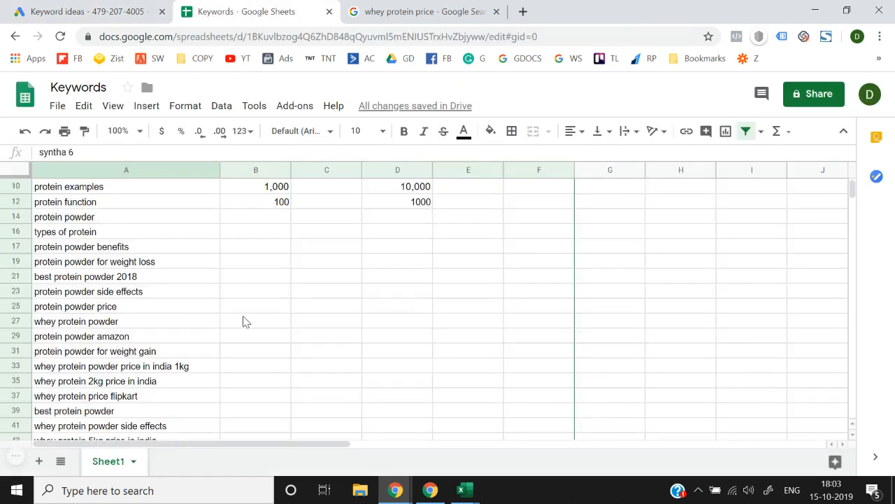
scroll(246, 322, "down", 5)
scroll(246, 322, "down", 5)
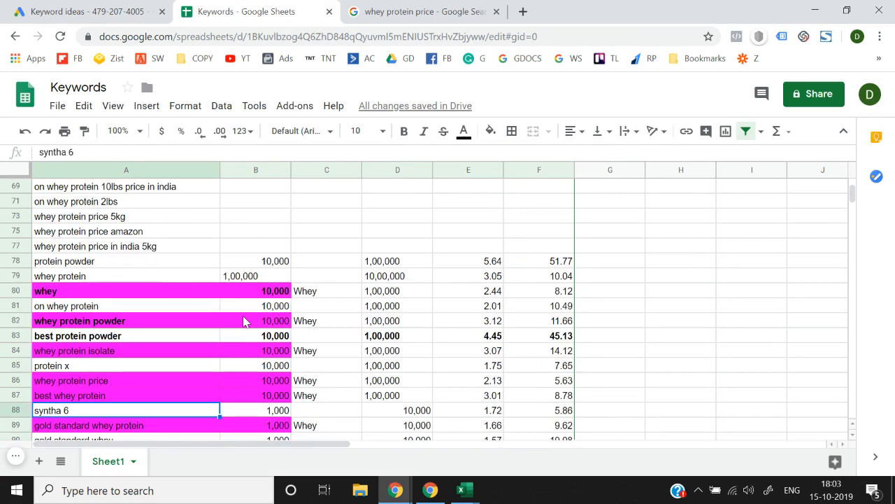
scroll(244, 321, "down", 3)
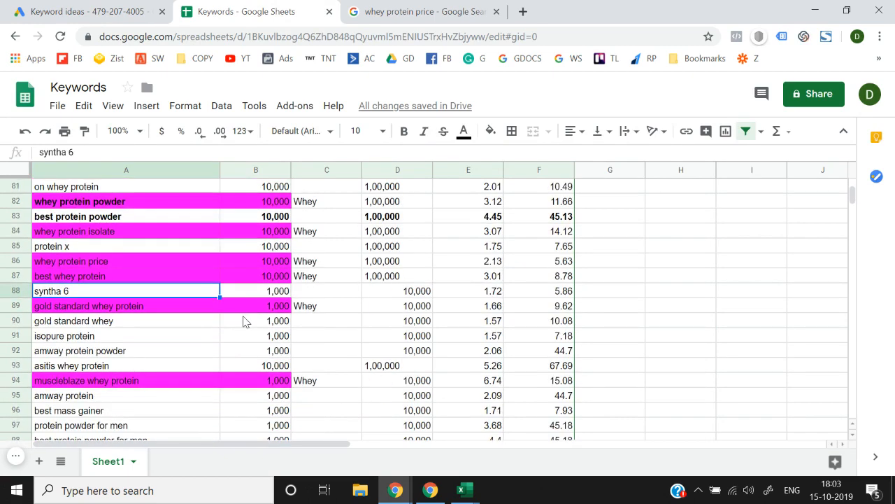
Step: Review the sheet's keywords below the highlighted whey rows, from row 95 down to about row 139, and return to the start of the list
scroll(244, 321, "down", 1)
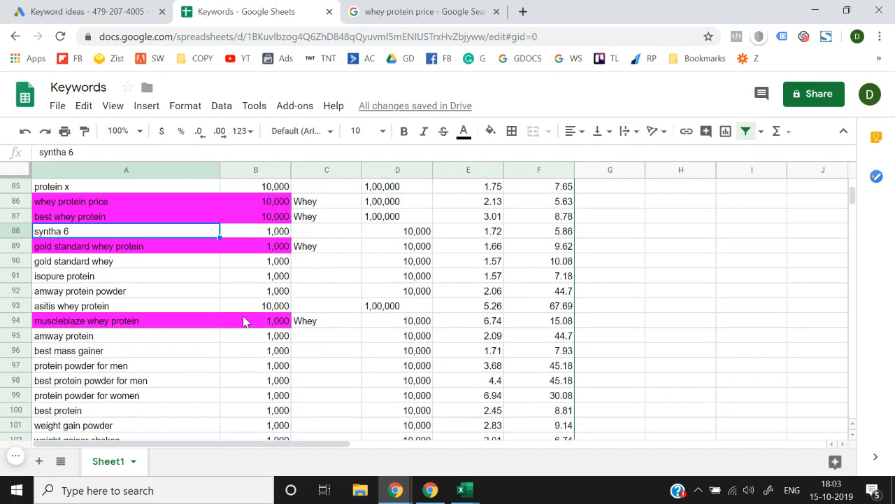
left_click(150, 340)
scroll(151, 346, "down", 6)
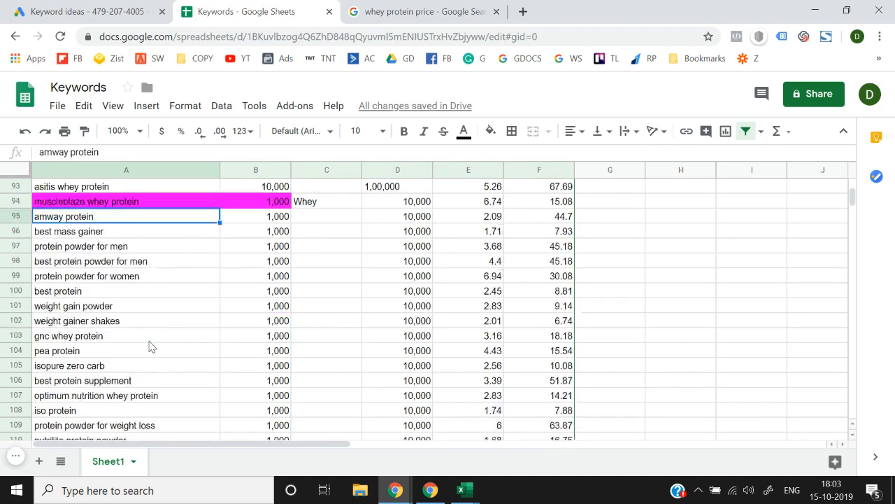
scroll(149, 345, "down", 8)
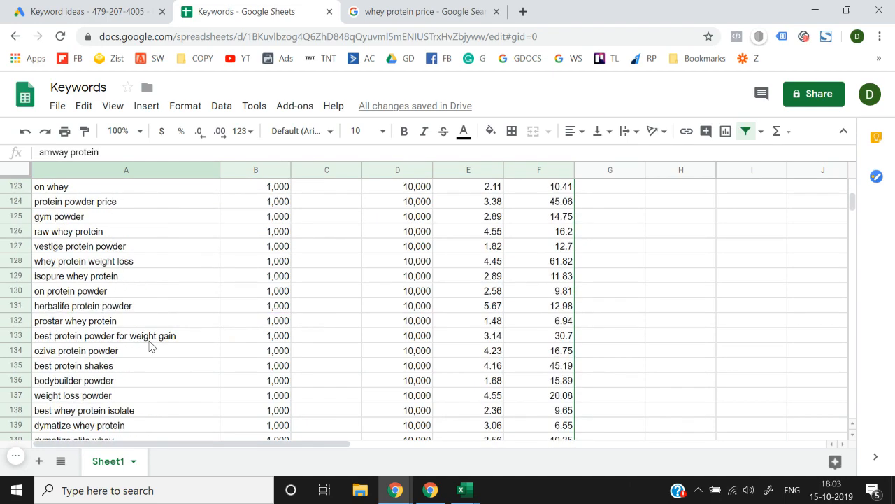
scroll(149, 344, "up", 20)
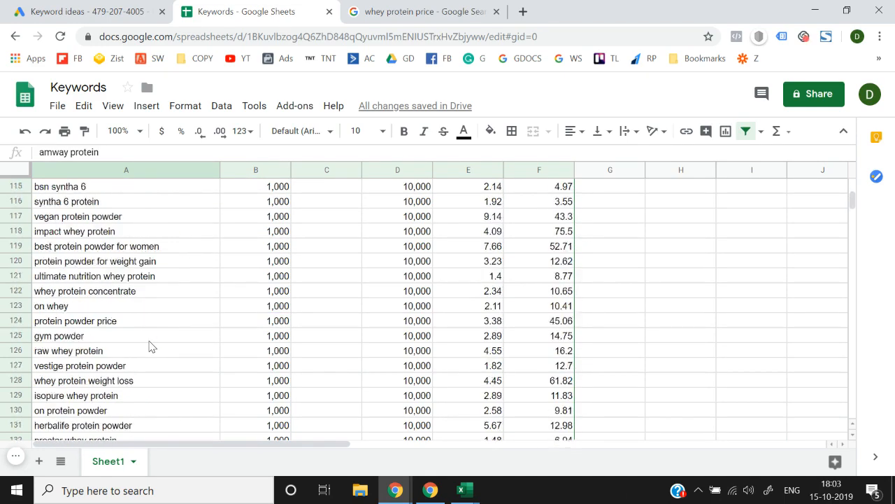
scroll(149, 346, "down", 8)
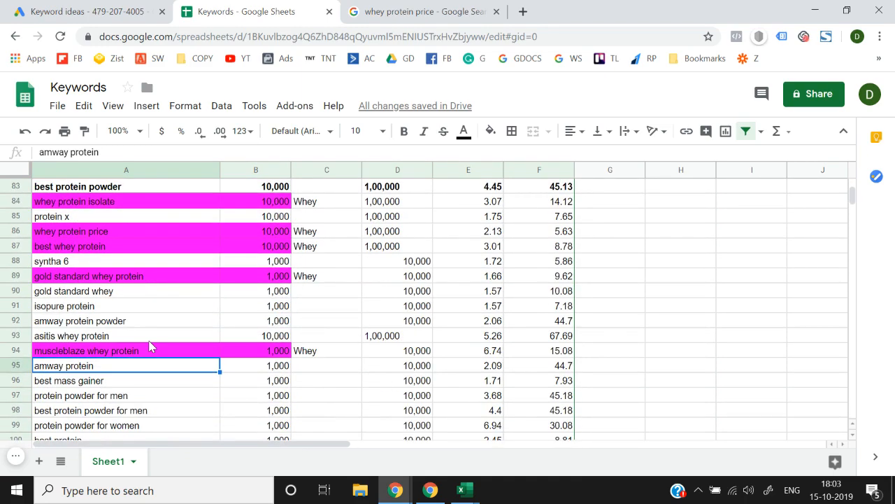
scroll(149, 347, "up", 20)
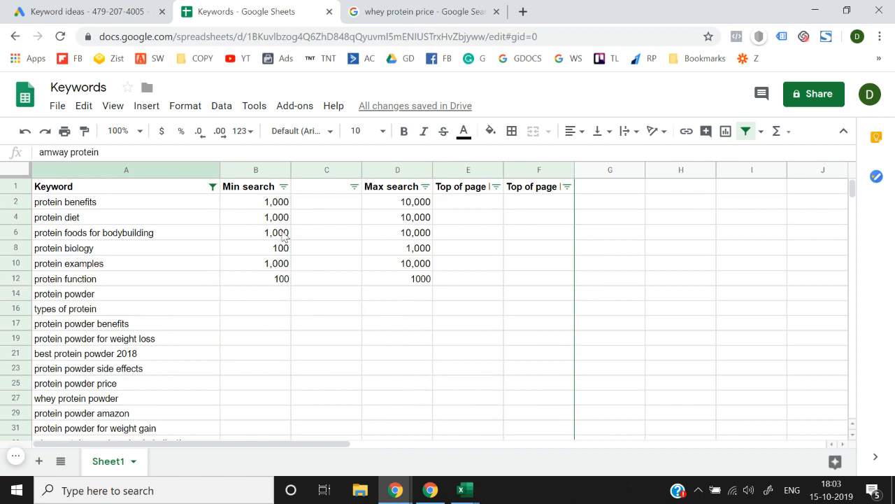
Step: Switch to Google Ads and compare monthly searches, competition and bids for the muscleblaze.com protein and gainer ideas
left_click(131, 7)
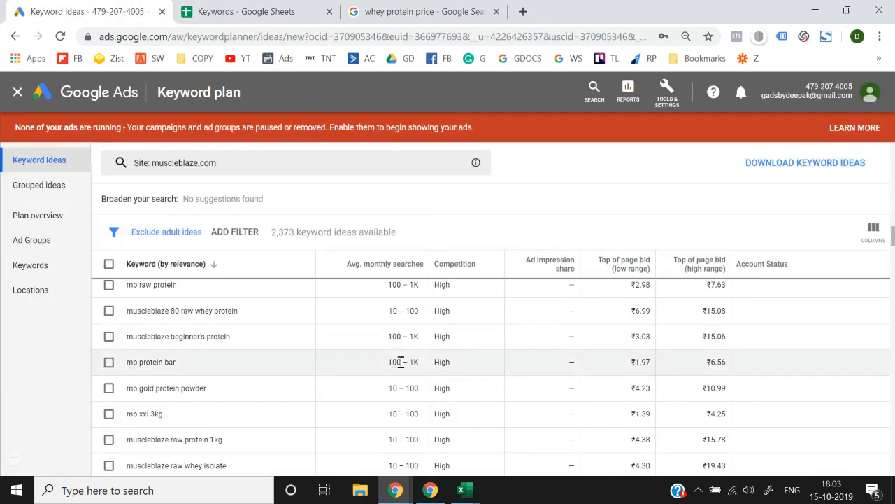
scroll(384, 333, "down", 1)
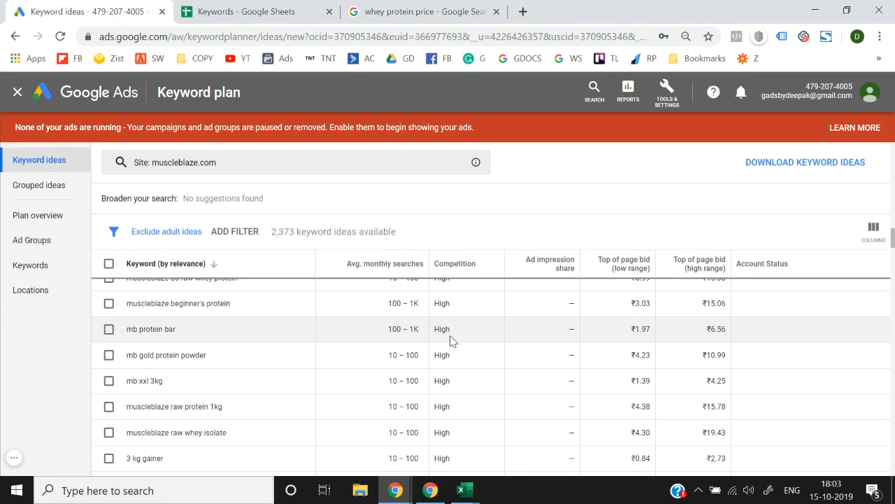
scroll(451, 340, "up", 4)
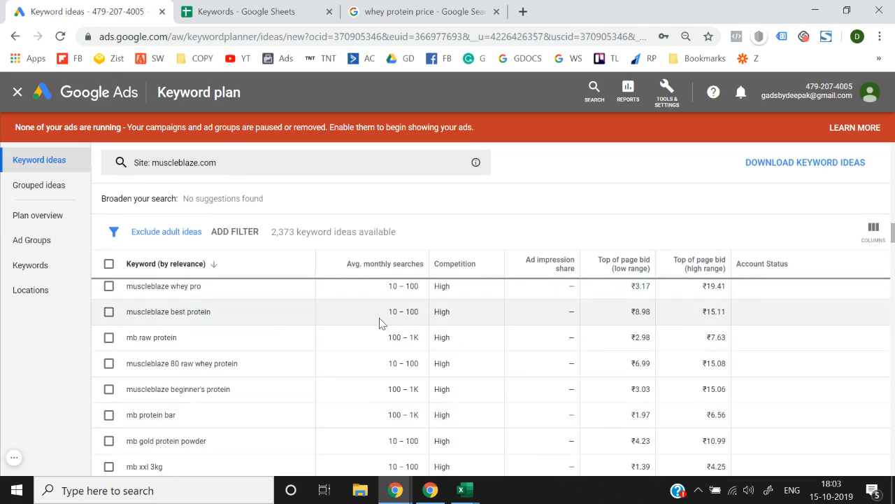
scroll(406, 324, "up", 5)
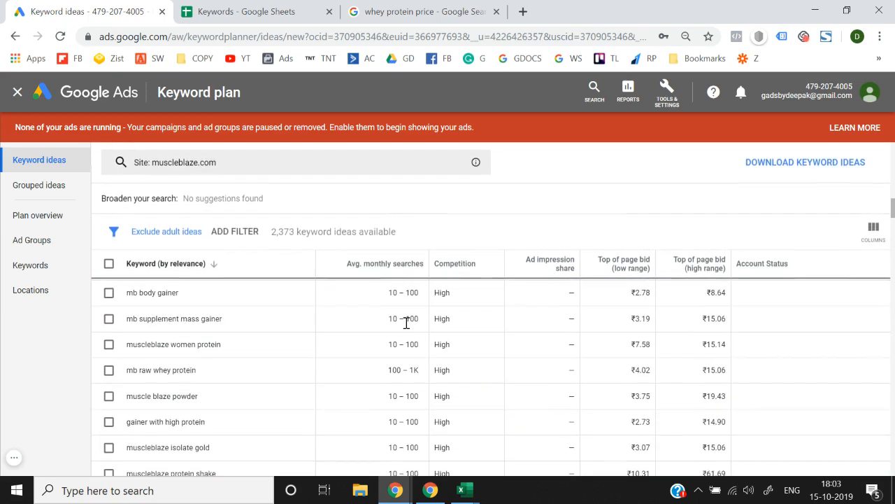
scroll(406, 323, "up", 5)
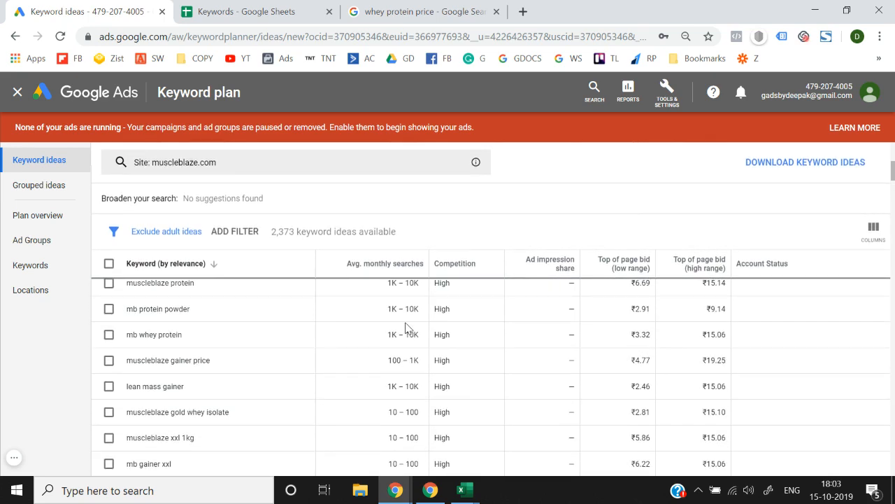
Step: Return to the Google Sheets keyword list and look over the whey protein price and pack-size keywords down to row 80
left_click(238, 11)
scroll(237, 333, "down", 4)
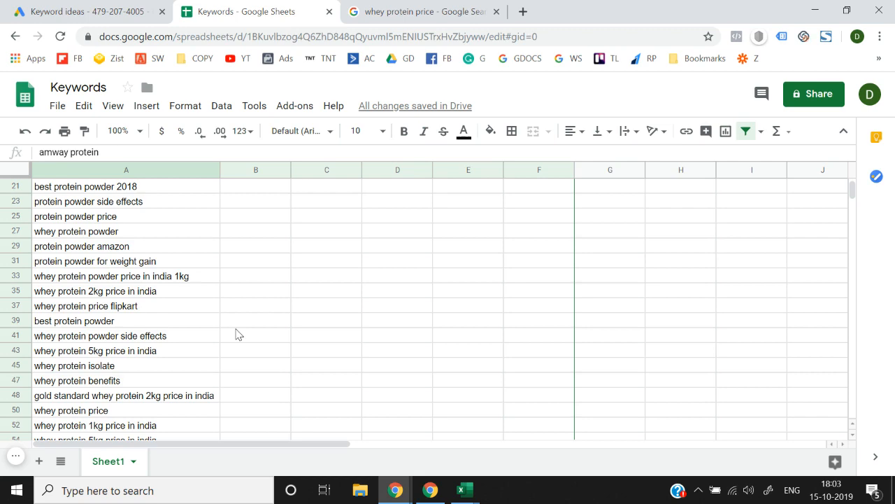
scroll(236, 334, "down", 4)
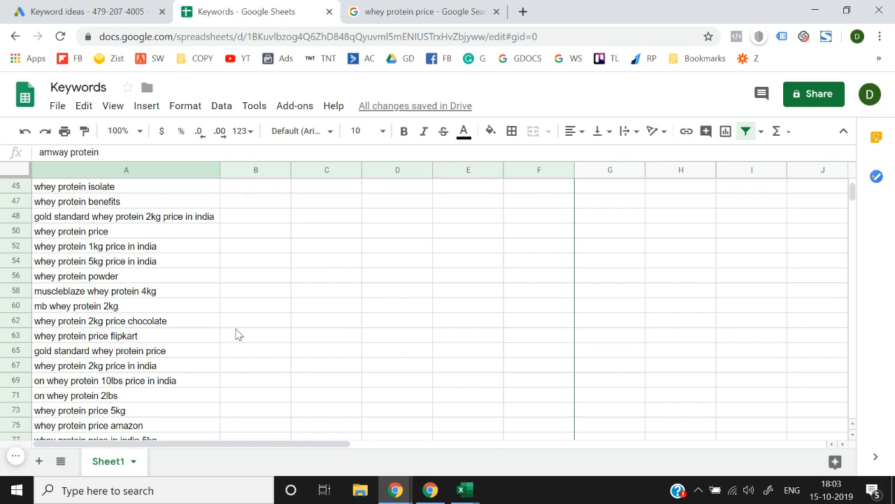
scroll(237, 334, "down", 2)
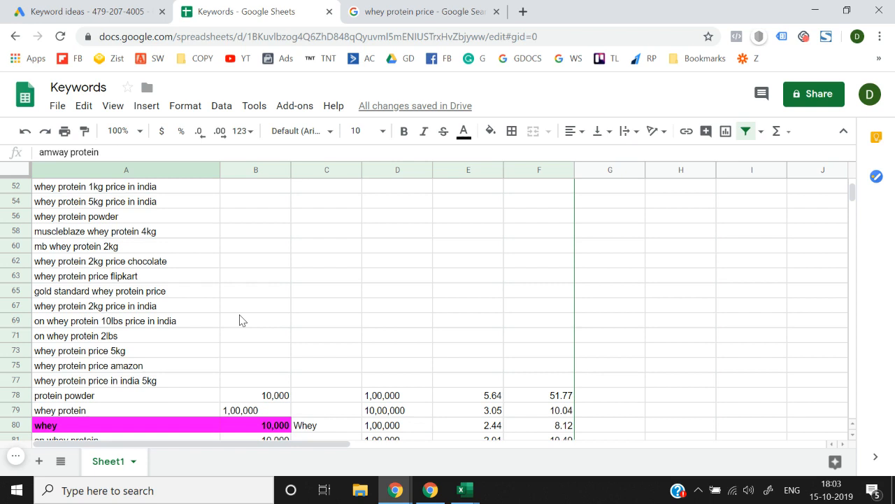
left_click(15, 455)
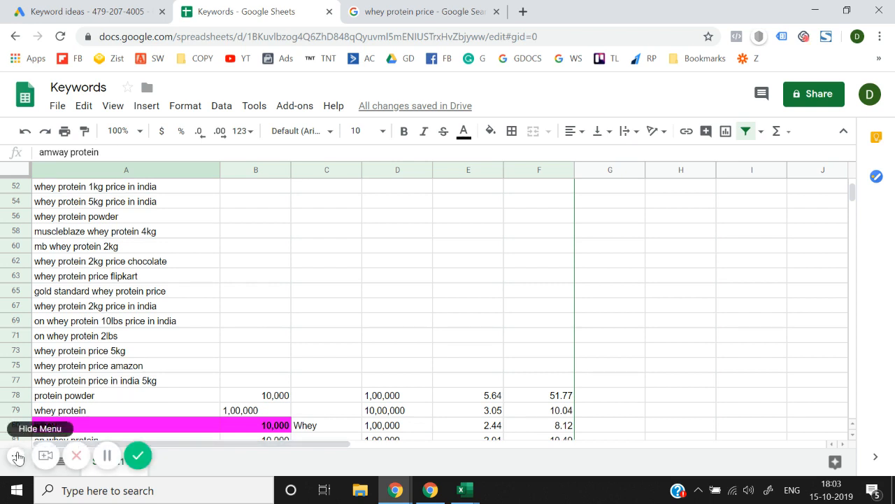